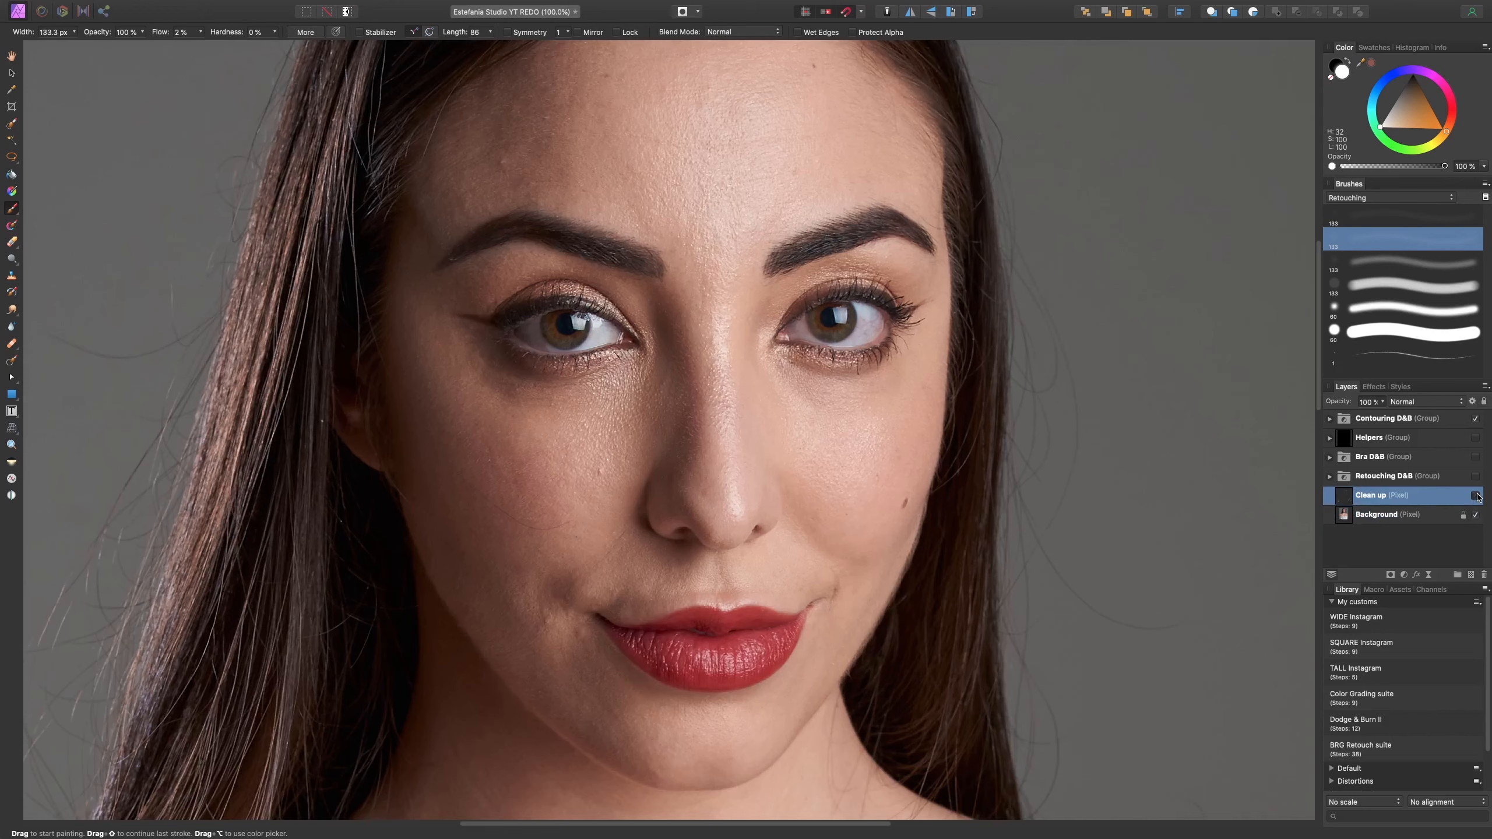
- Toggle the Clean up layer's visibility to compare the face with and without it, and leave the layer visible
click(1477, 496)
click(1477, 497)
click(1477, 497)
key(super+minus)
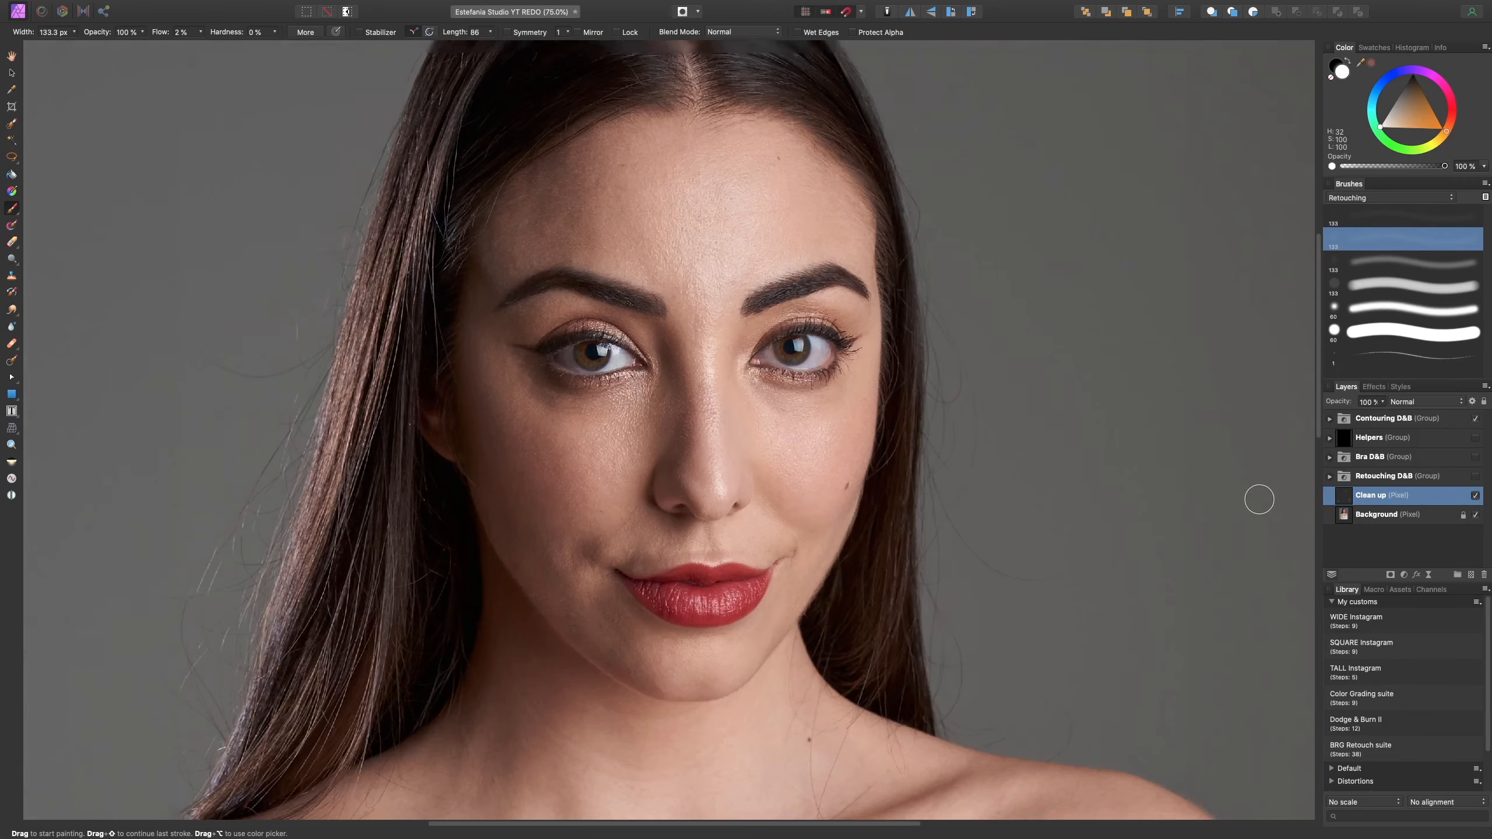
drag(1144, 497, 1182, 419)
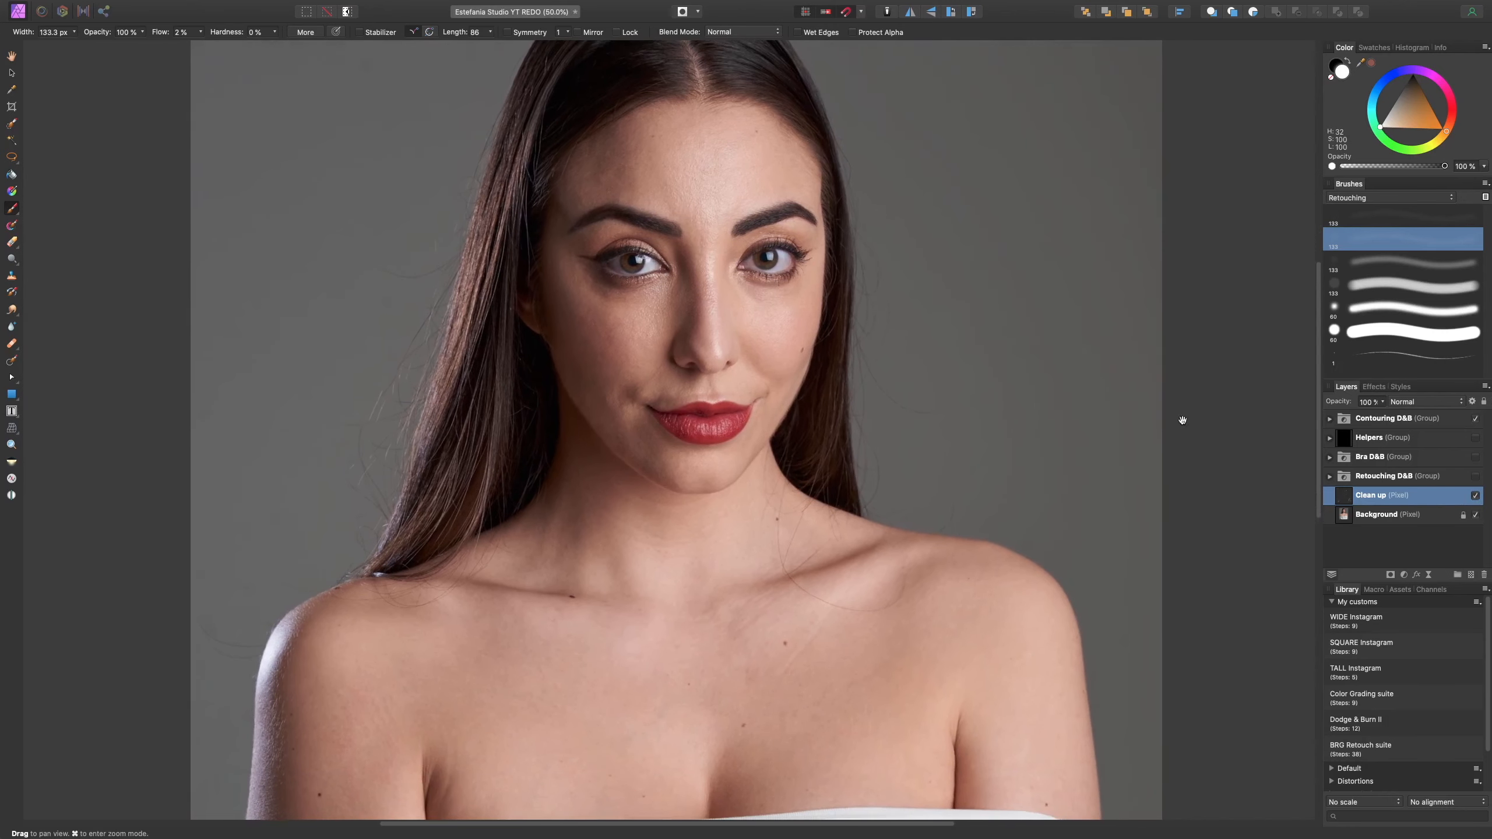
- Toggle the Retouching D&B group to compare the skin on the face and chest, and leave the group visible
click(1476, 476)
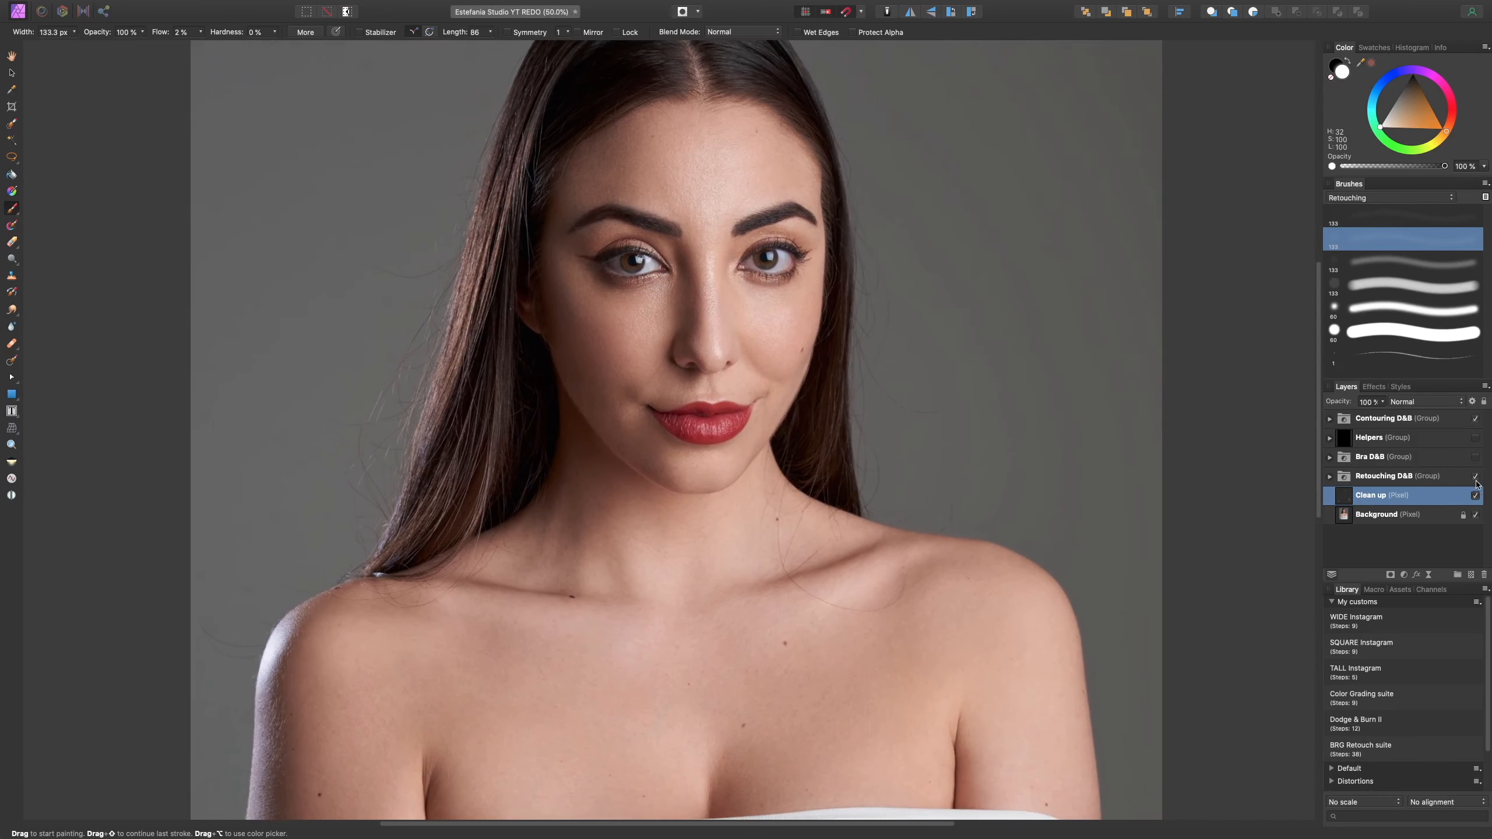
click(1475, 477)
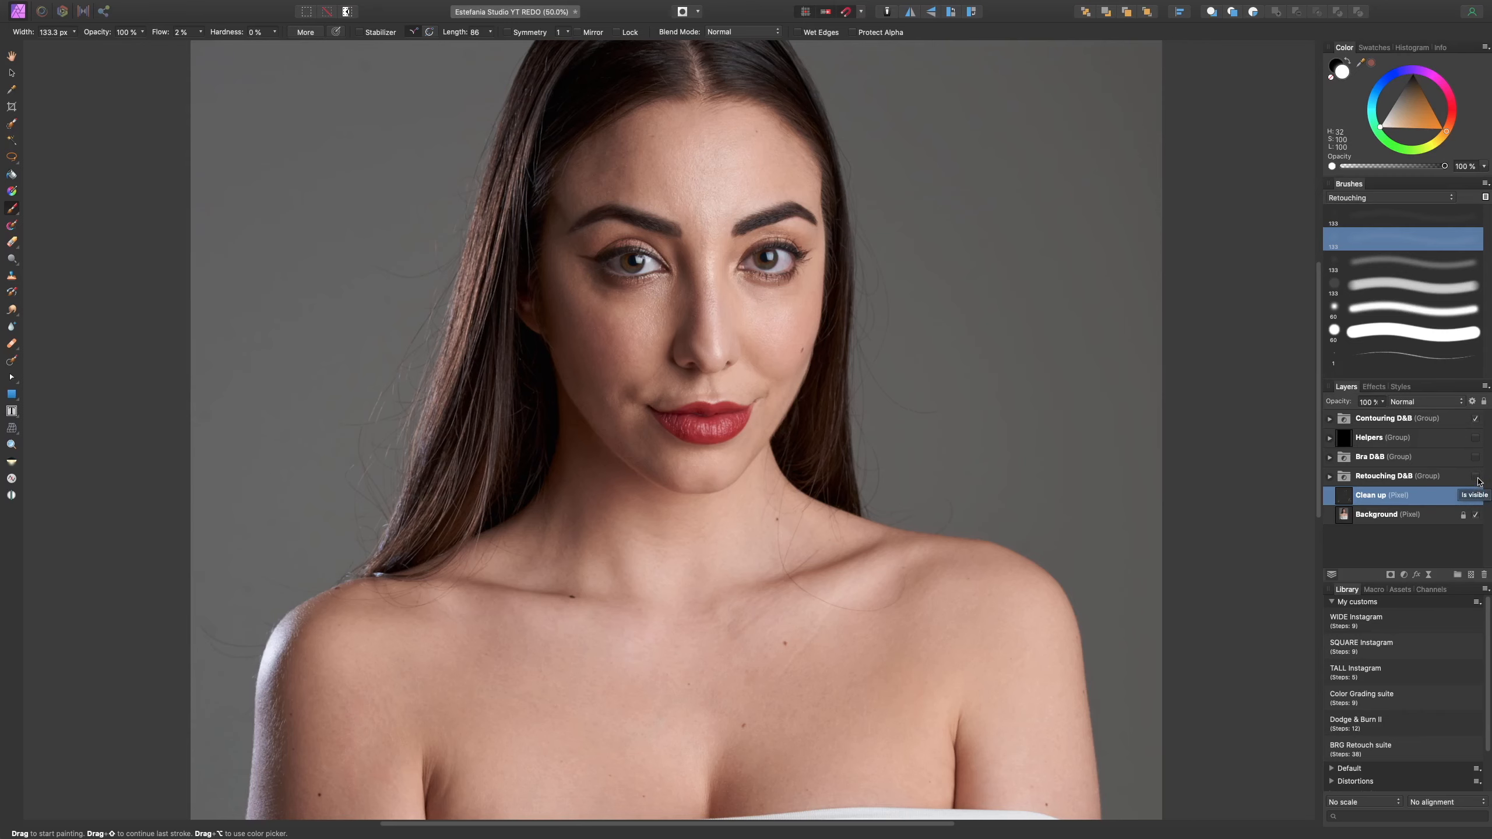
click(1476, 476)
click(1475, 476)
key(super+1)
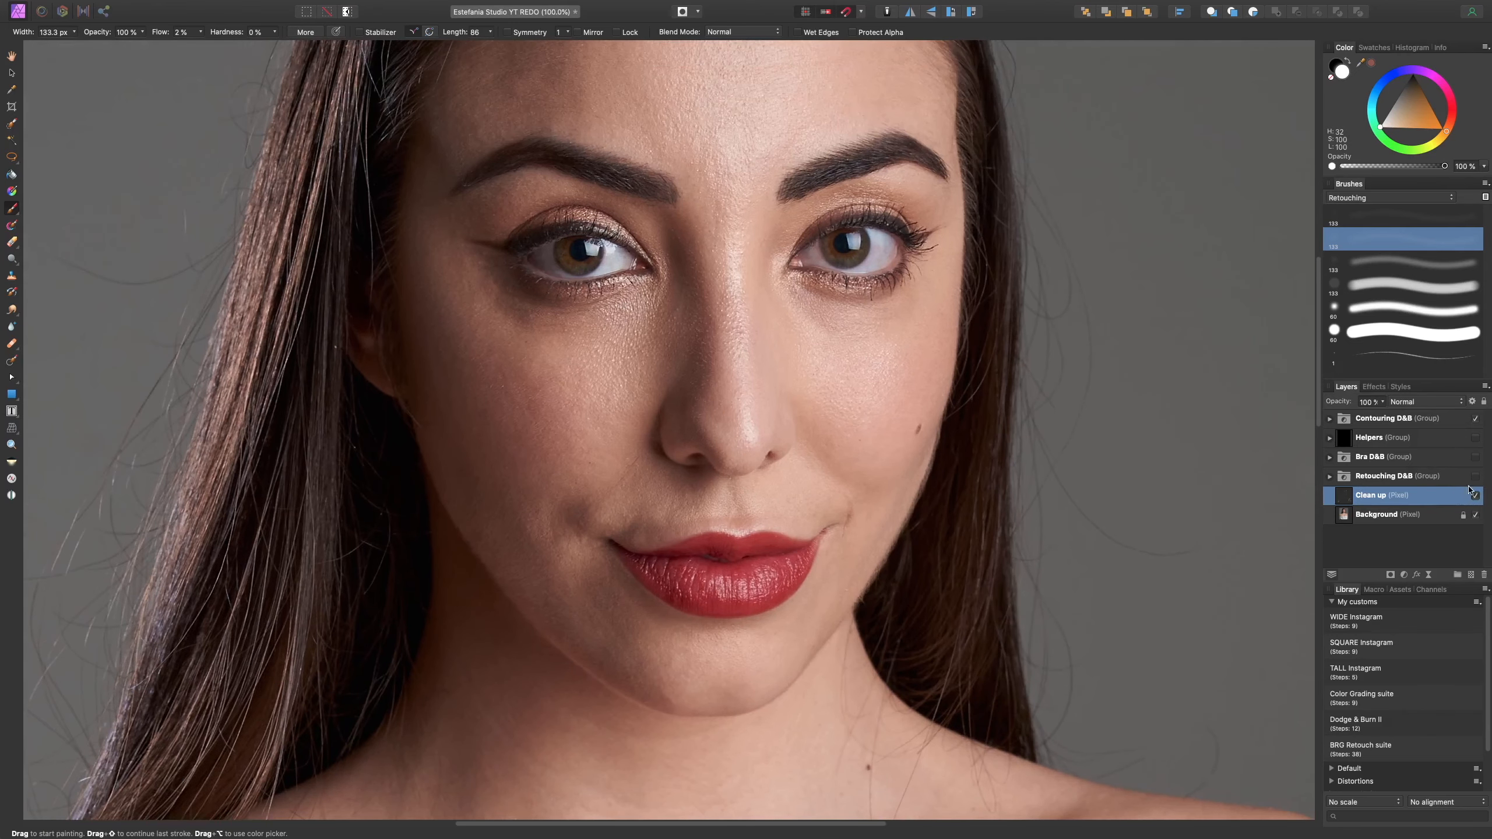
click(1476, 477)
scroll(1203, 427, up, 3)
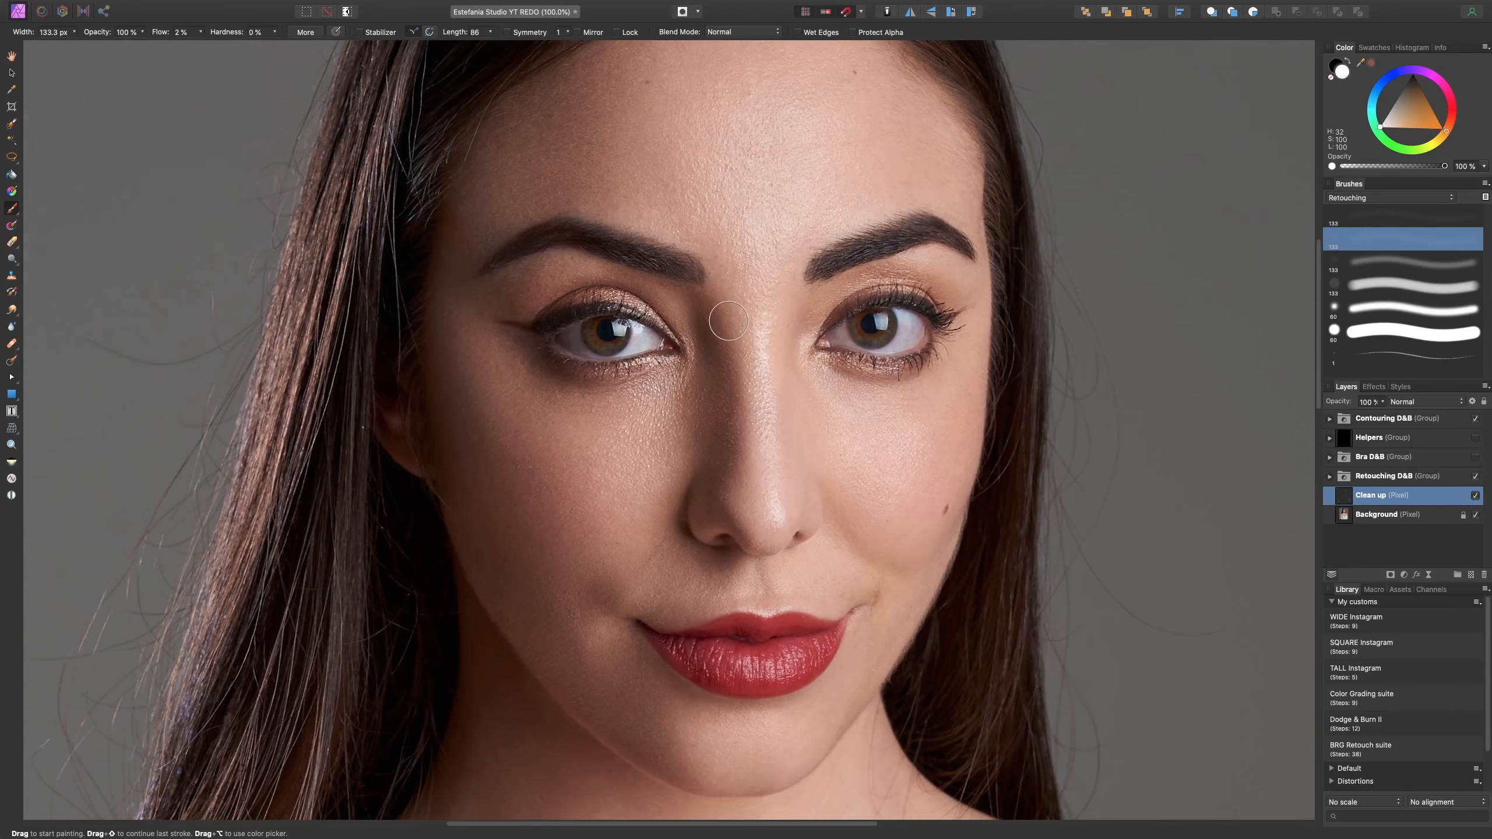
key(super+minus)
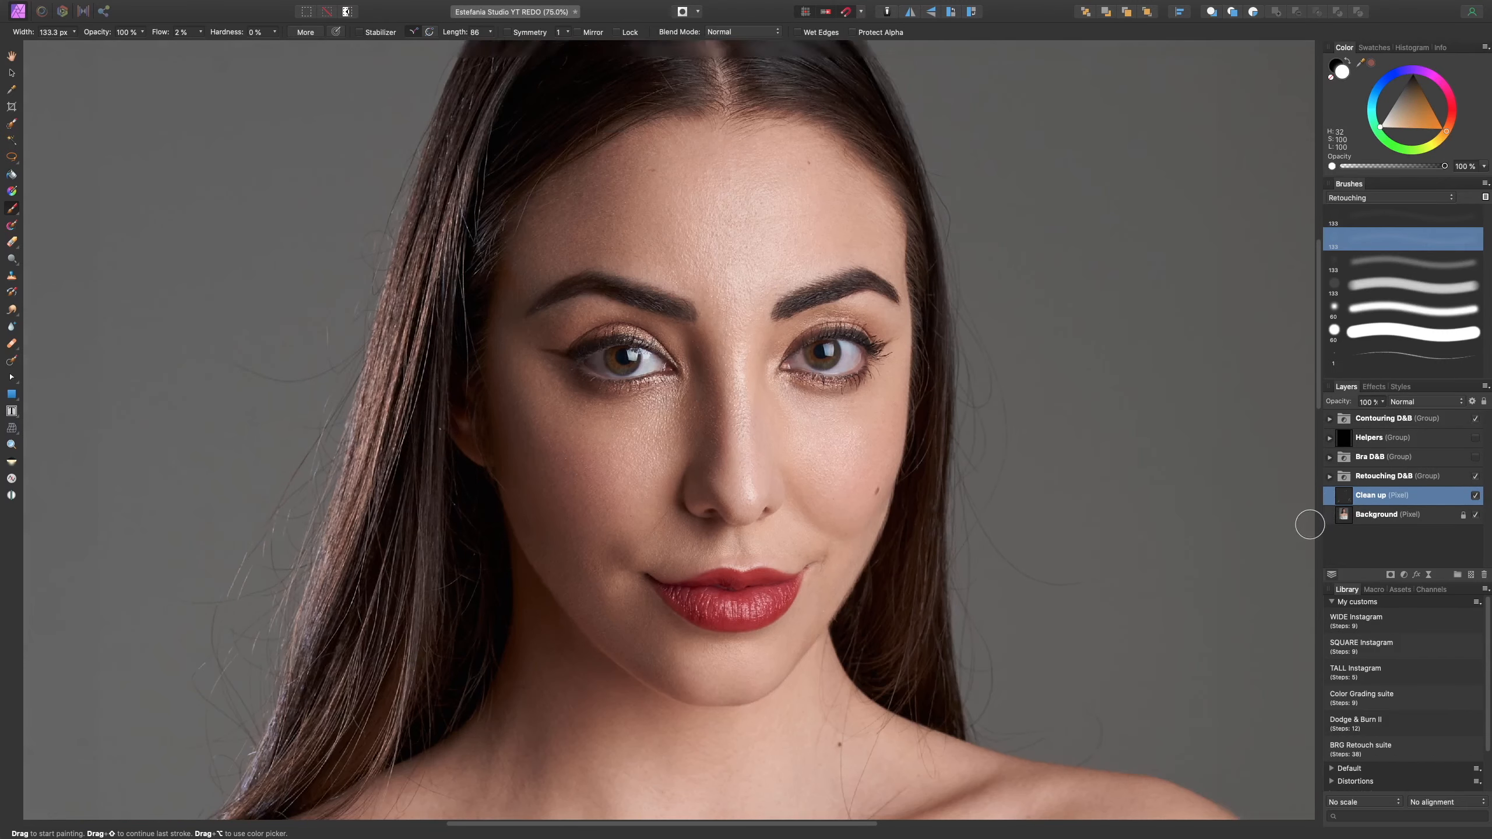
- Compare the chest and white top with the Retouching D&B group hidden and shown
scroll(1171, 518, down, 10)
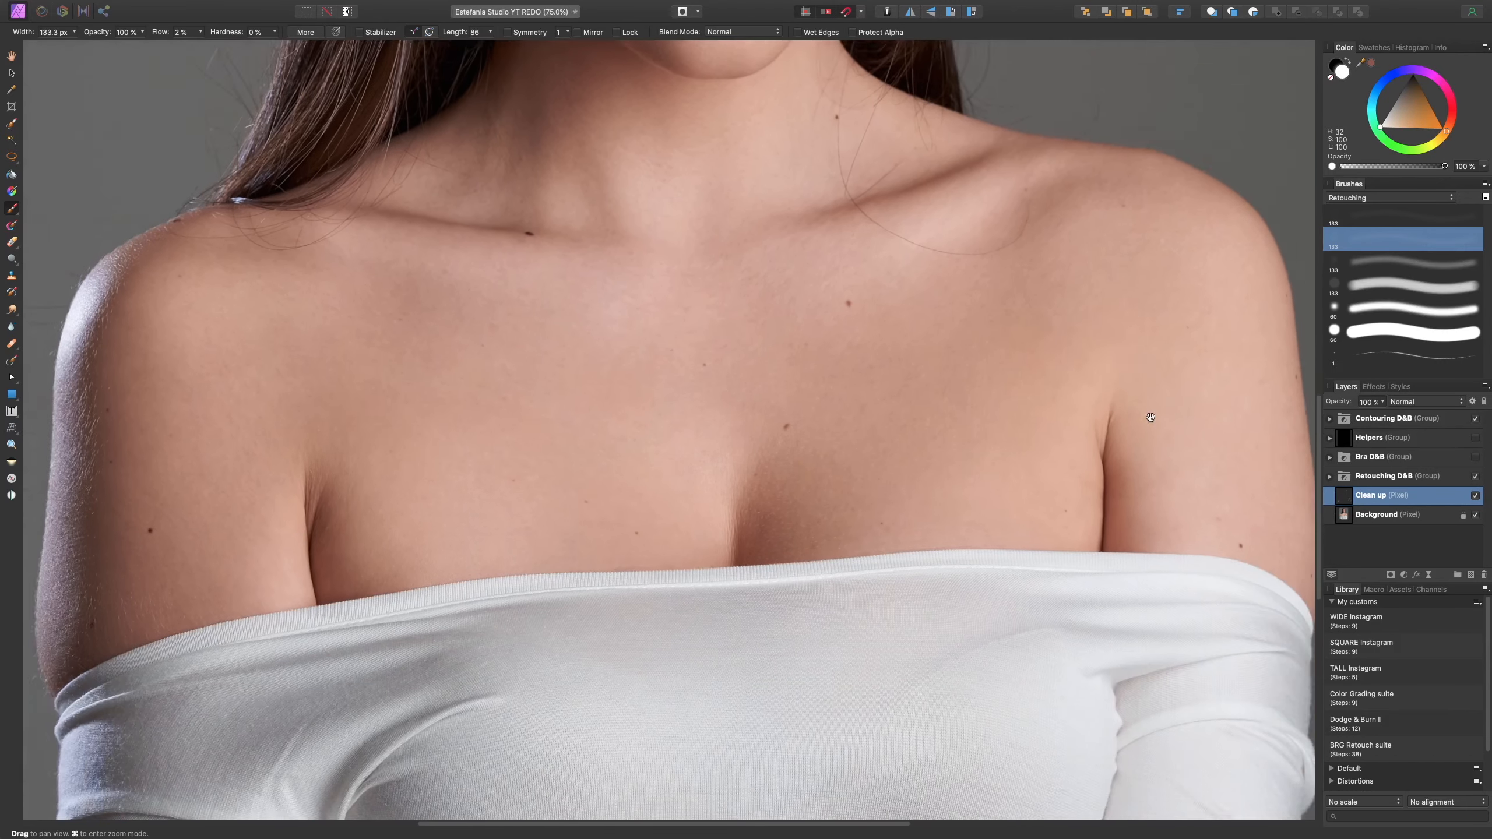
key(super+minus)
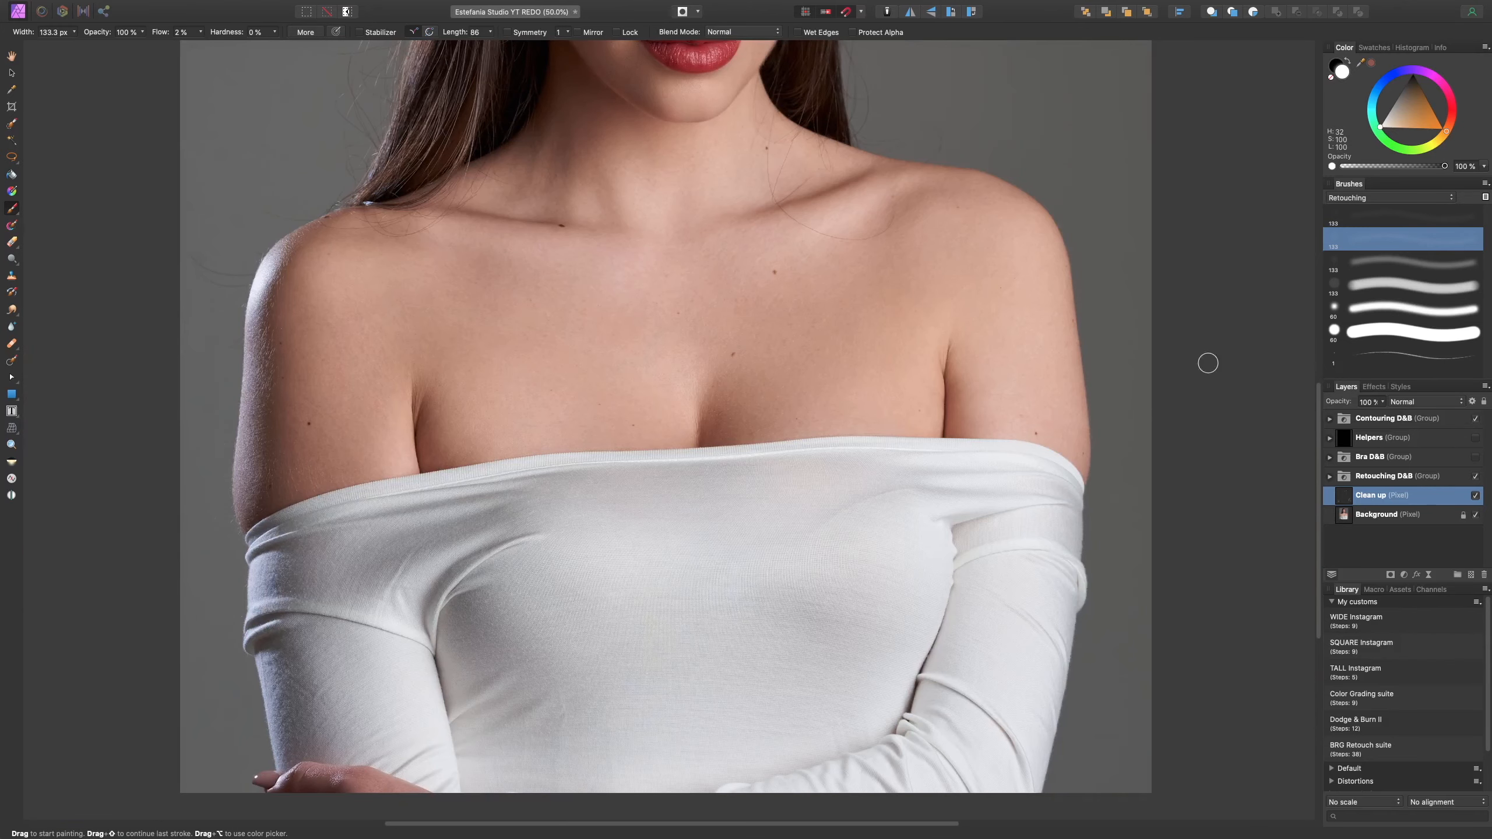
click(1475, 477)
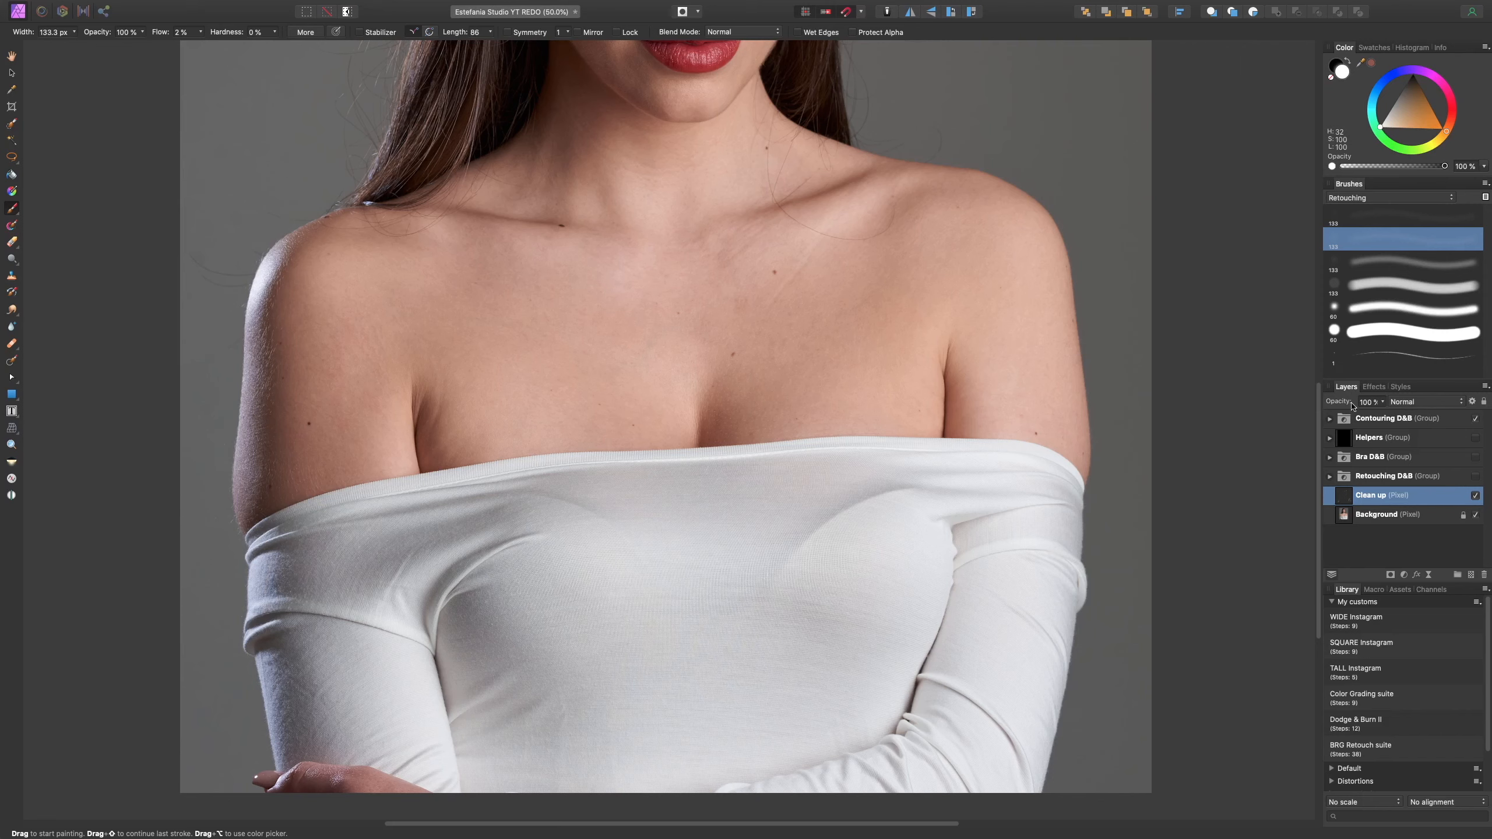
click(1475, 476)
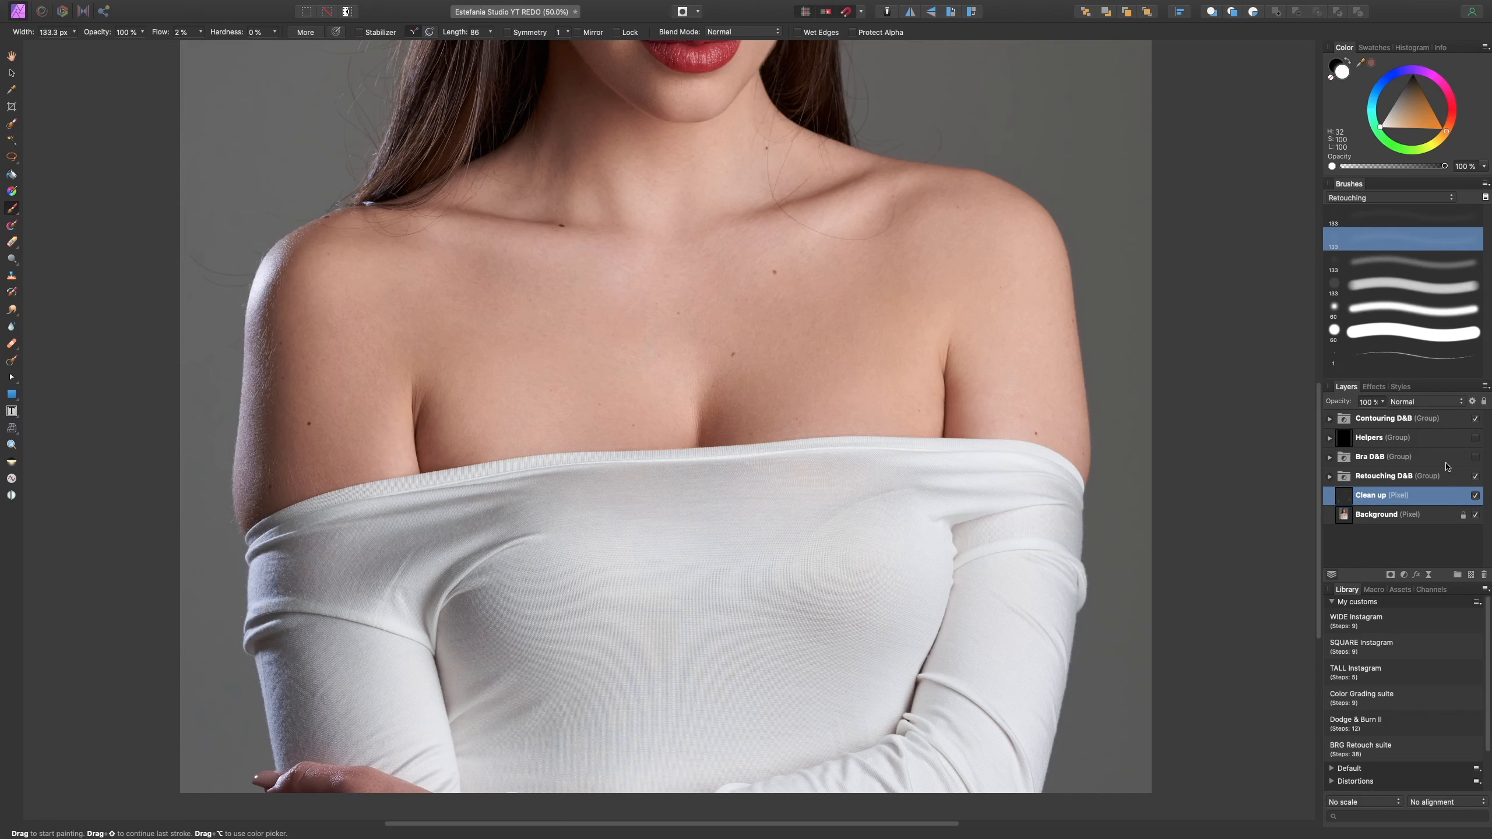
- Show the Bra D&B group and compare the white top with the group off and on, leaving it visible
click(1475, 458)
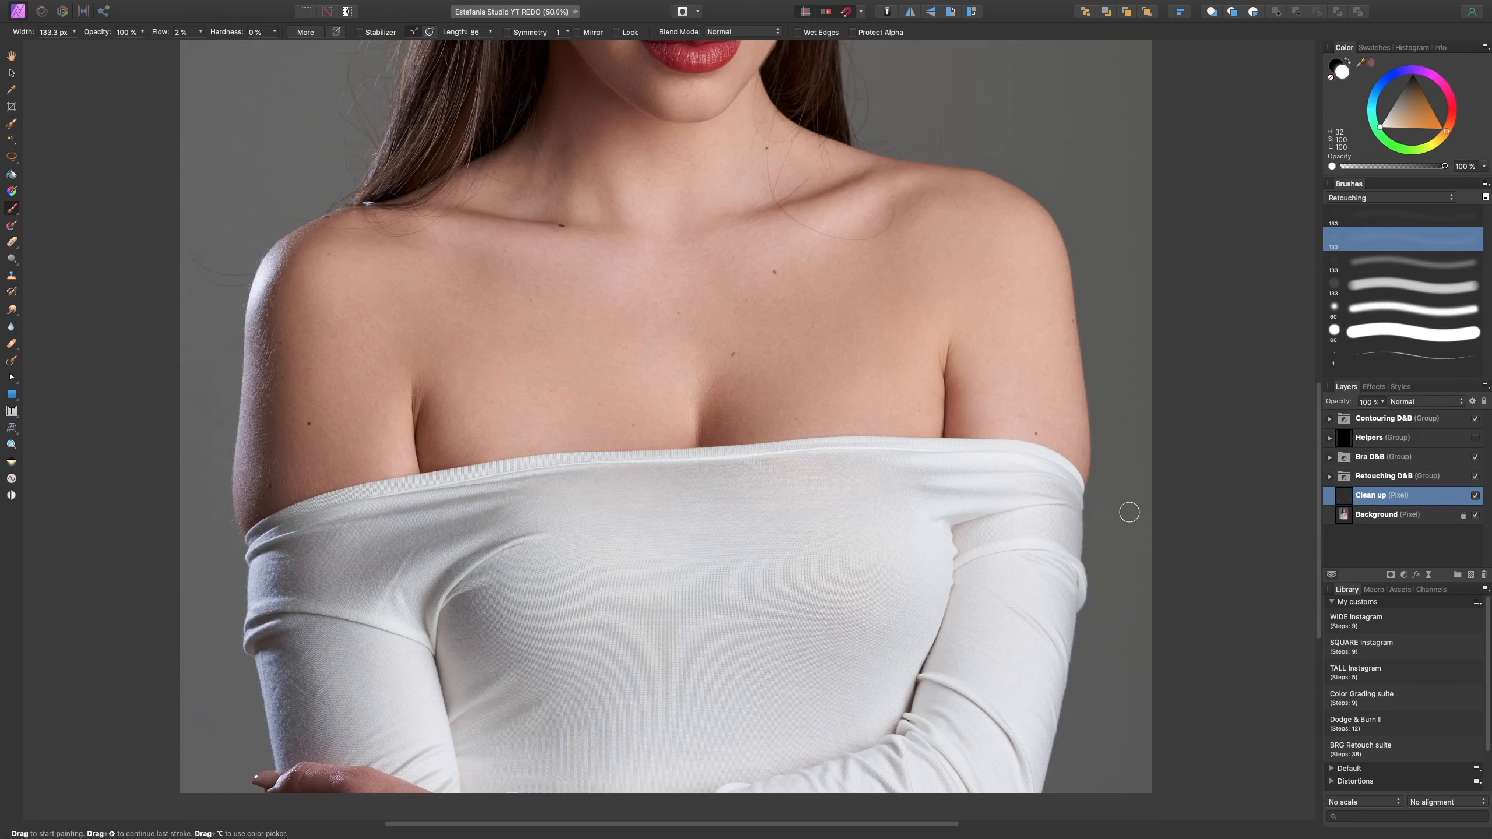
key(super+plus)
drag(1221, 483, 1161, 359)
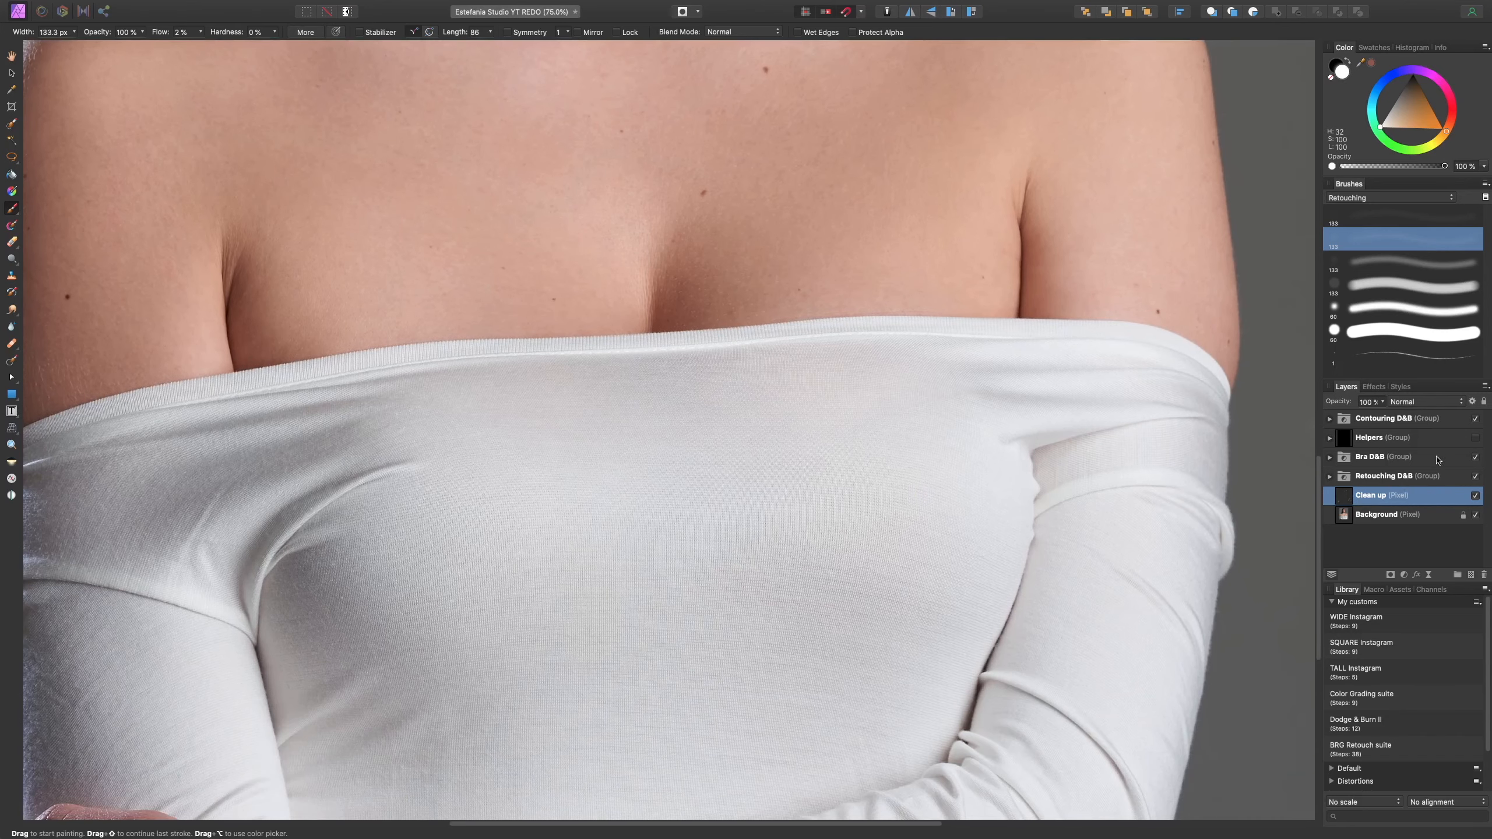
click(1476, 458)
click(1476, 458)
- Select the Bra D&B and Retouching D&B groups and toggle both together to compare the whole portrait
key(super+0)
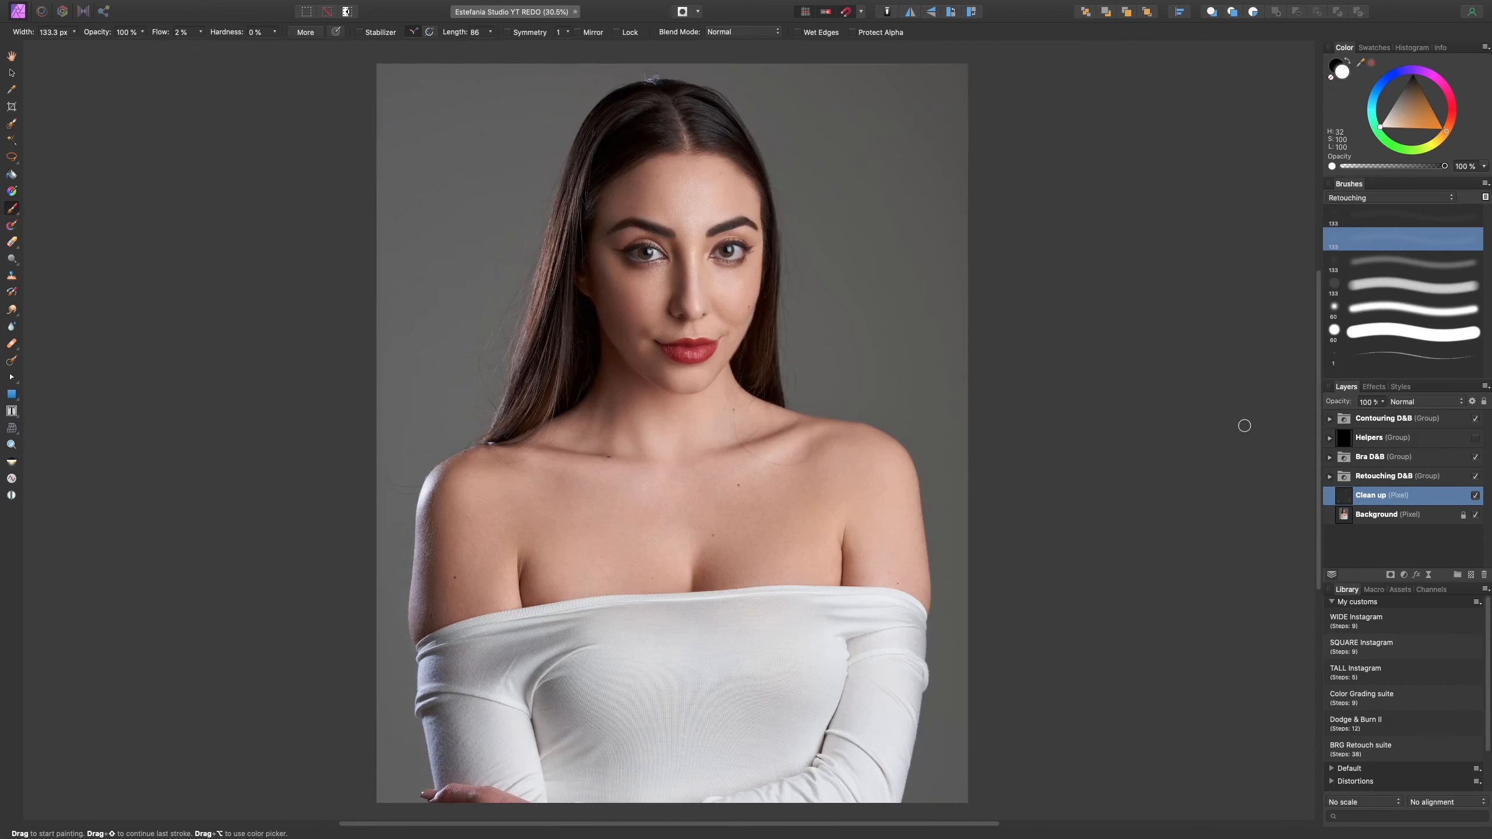
click(1459, 464)
shift+click(1457, 481)
click(1475, 476)
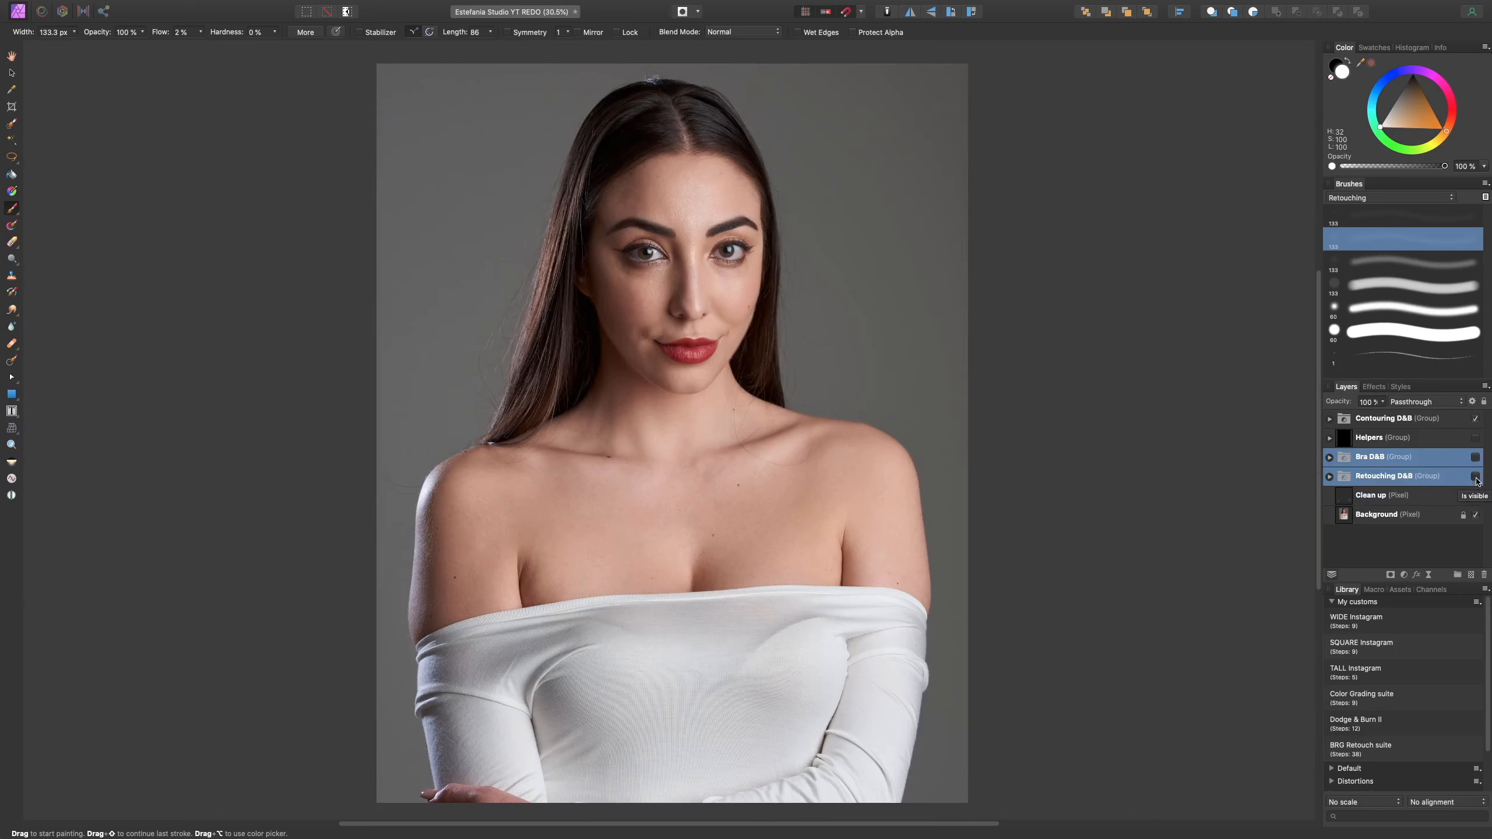
click(1475, 477)
click(1476, 476)
click(1476, 477)
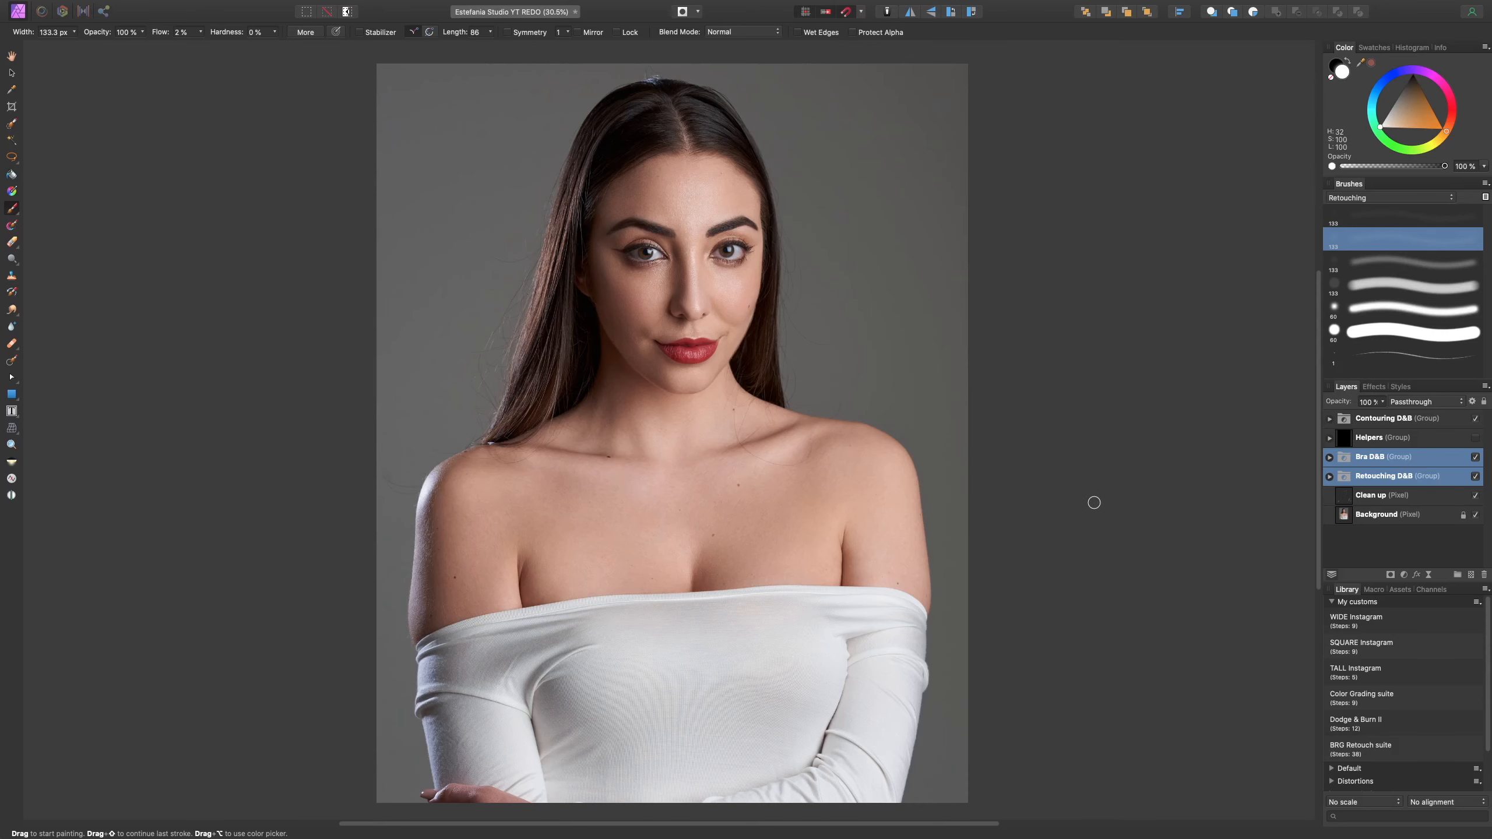
- Keep only the Bra D&B group selected and examine the skin colour across the face and shoulders up close
key(super+plus)
key(super+plus)
scroll(1099, 494, up, 5)
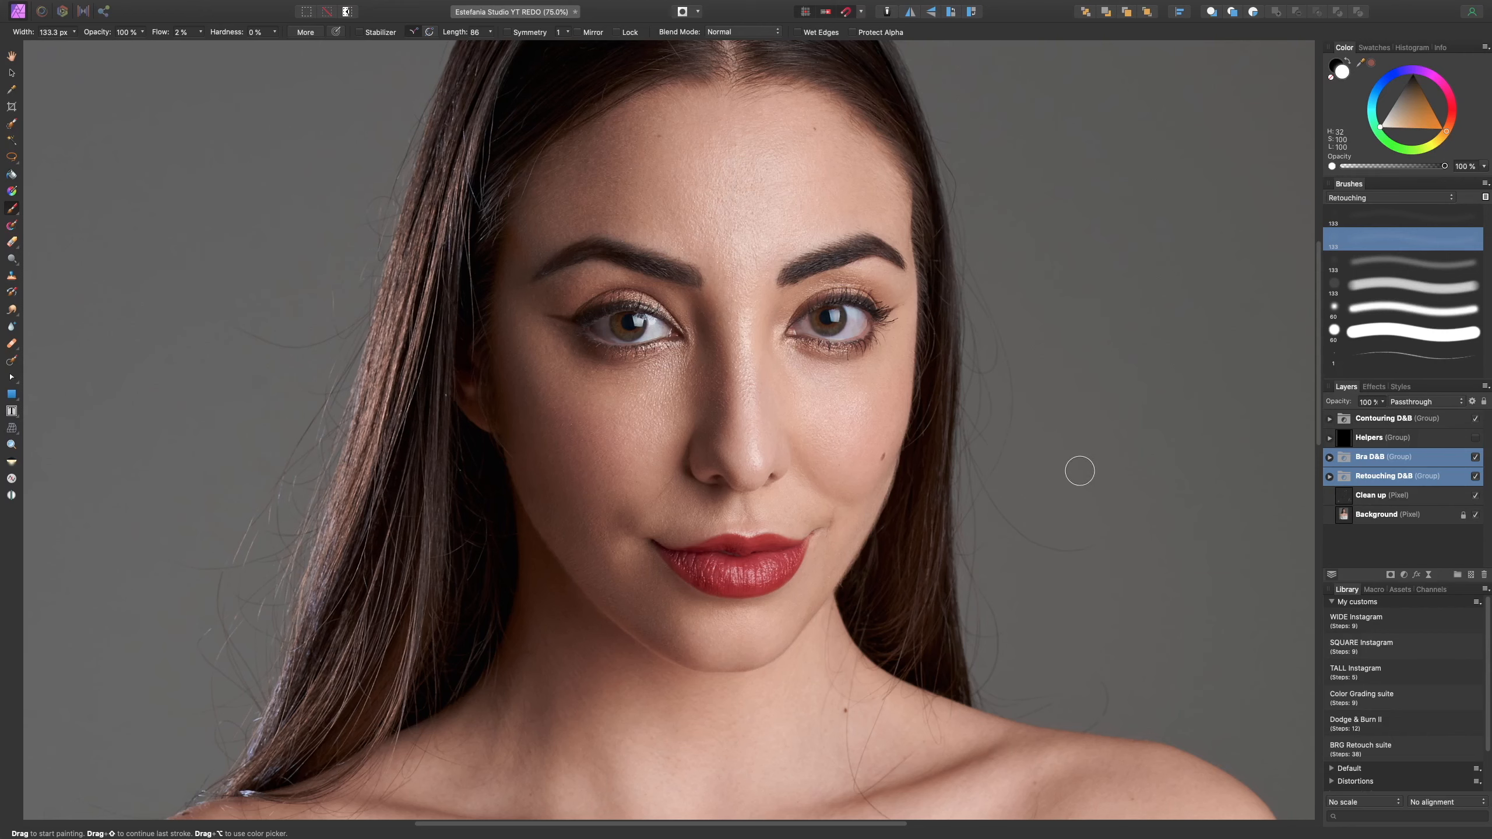
key(super+0)
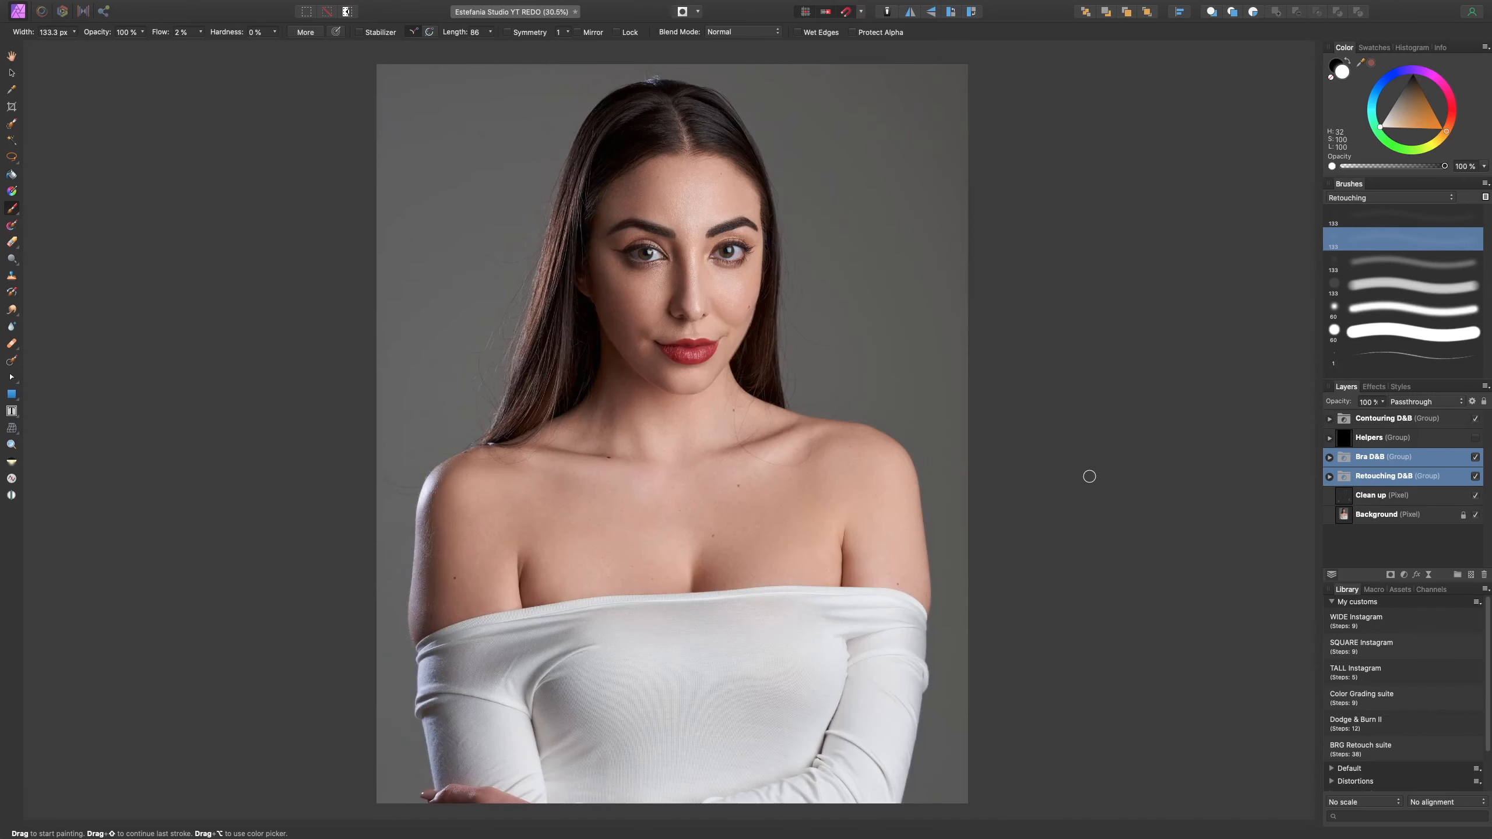
super+click(1393, 479)
key(super+plus)
key(super+plus)
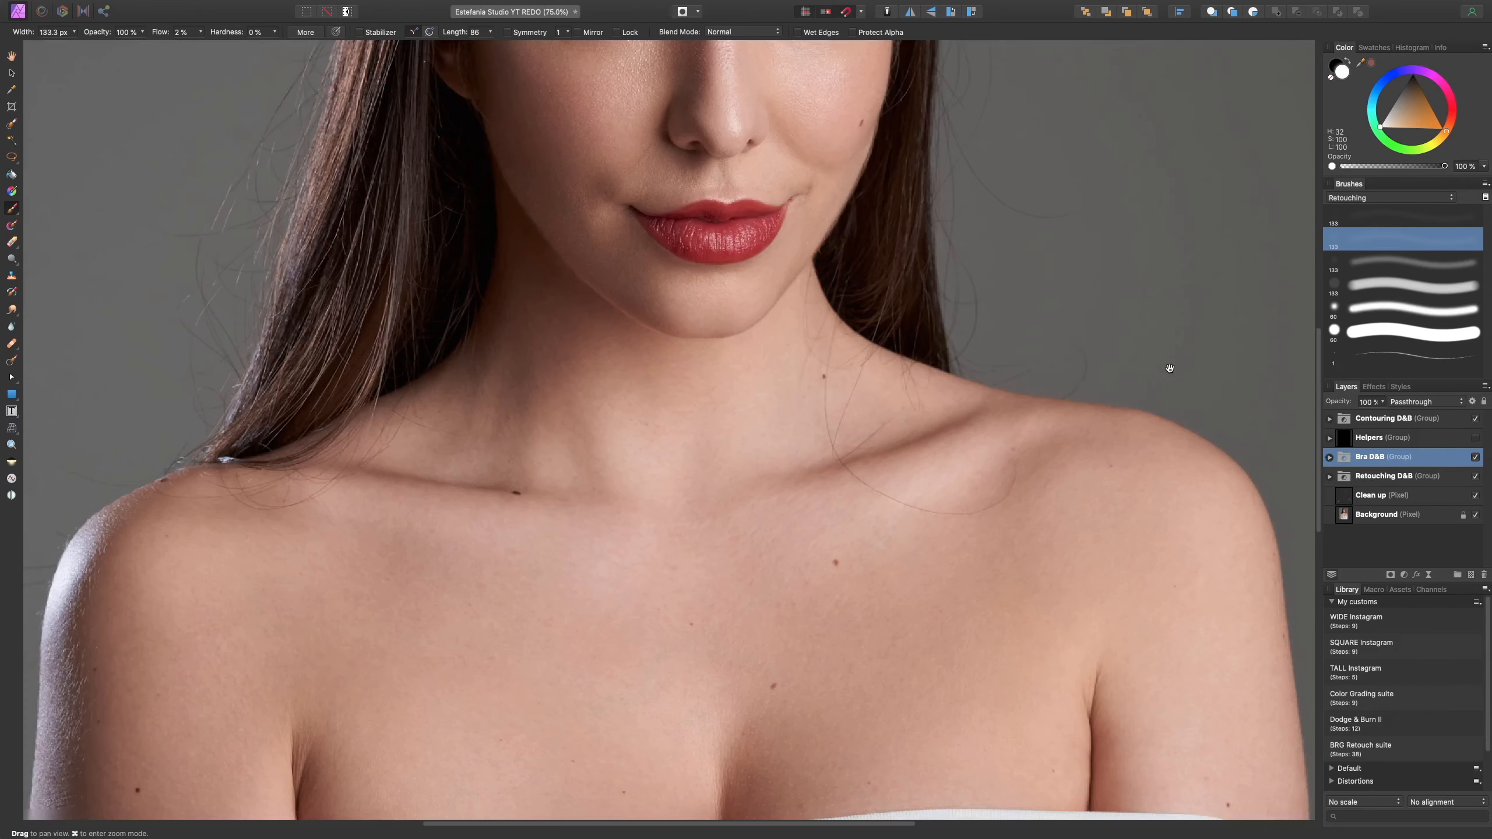
drag(1155, 181, 1159, 456)
key(super+plus)
key(super+plus)
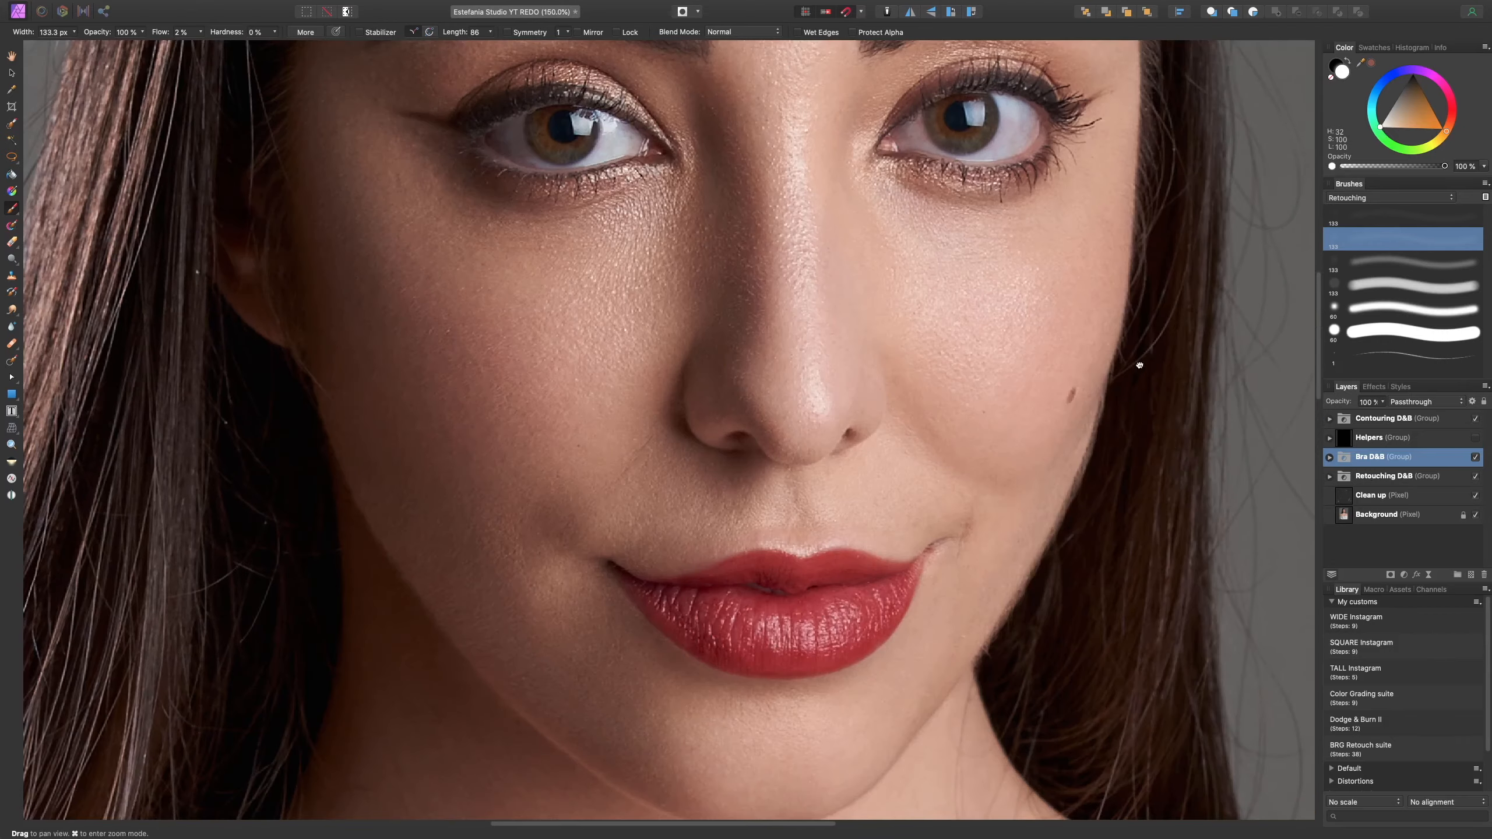
drag(1139, 363, 1152, 476)
key(super+minus)
key(v)
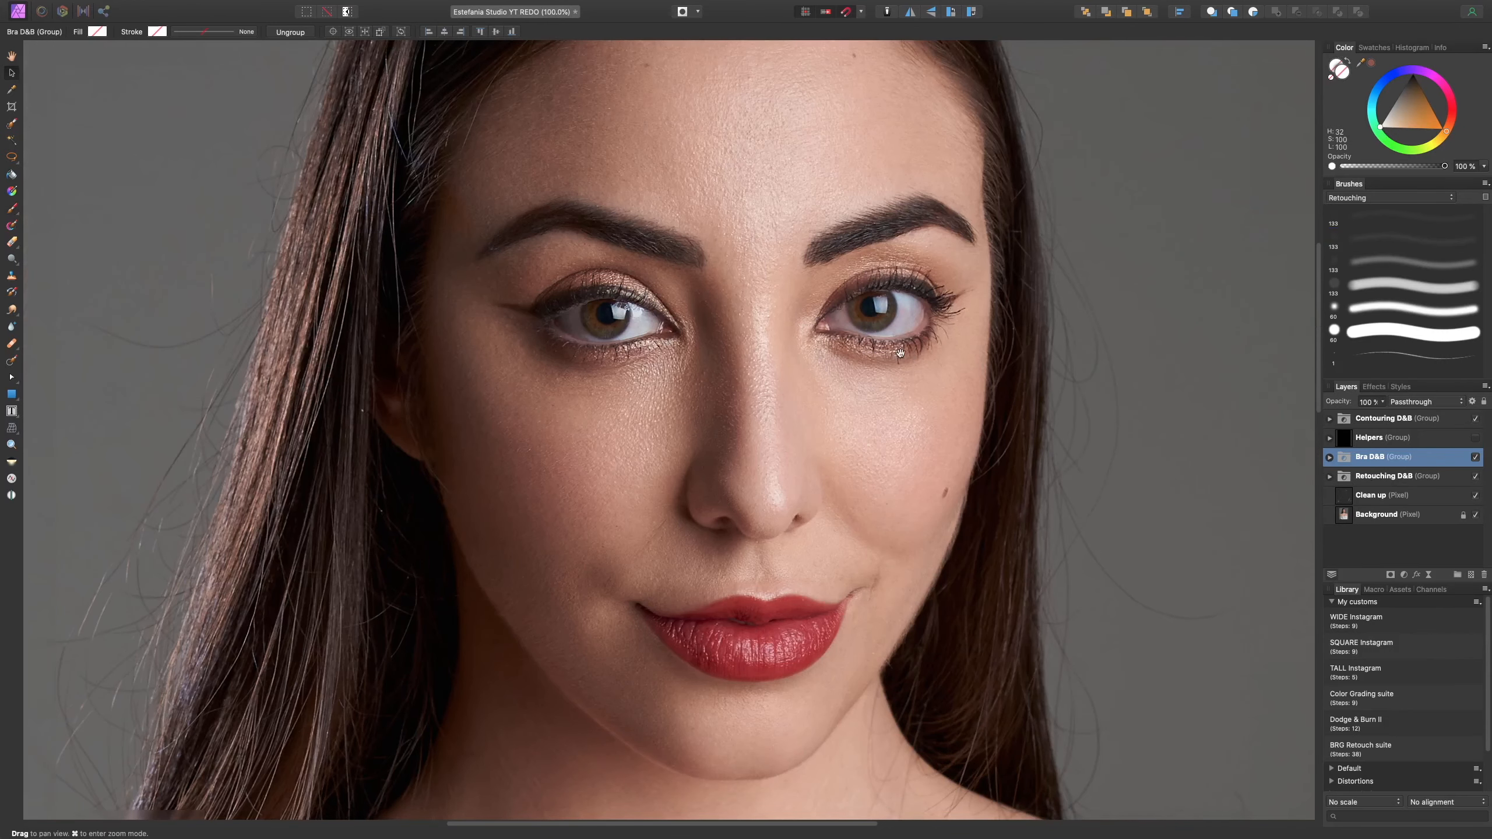
drag(879, 325, 969, 423)
scroll(864, 262, down, 2)
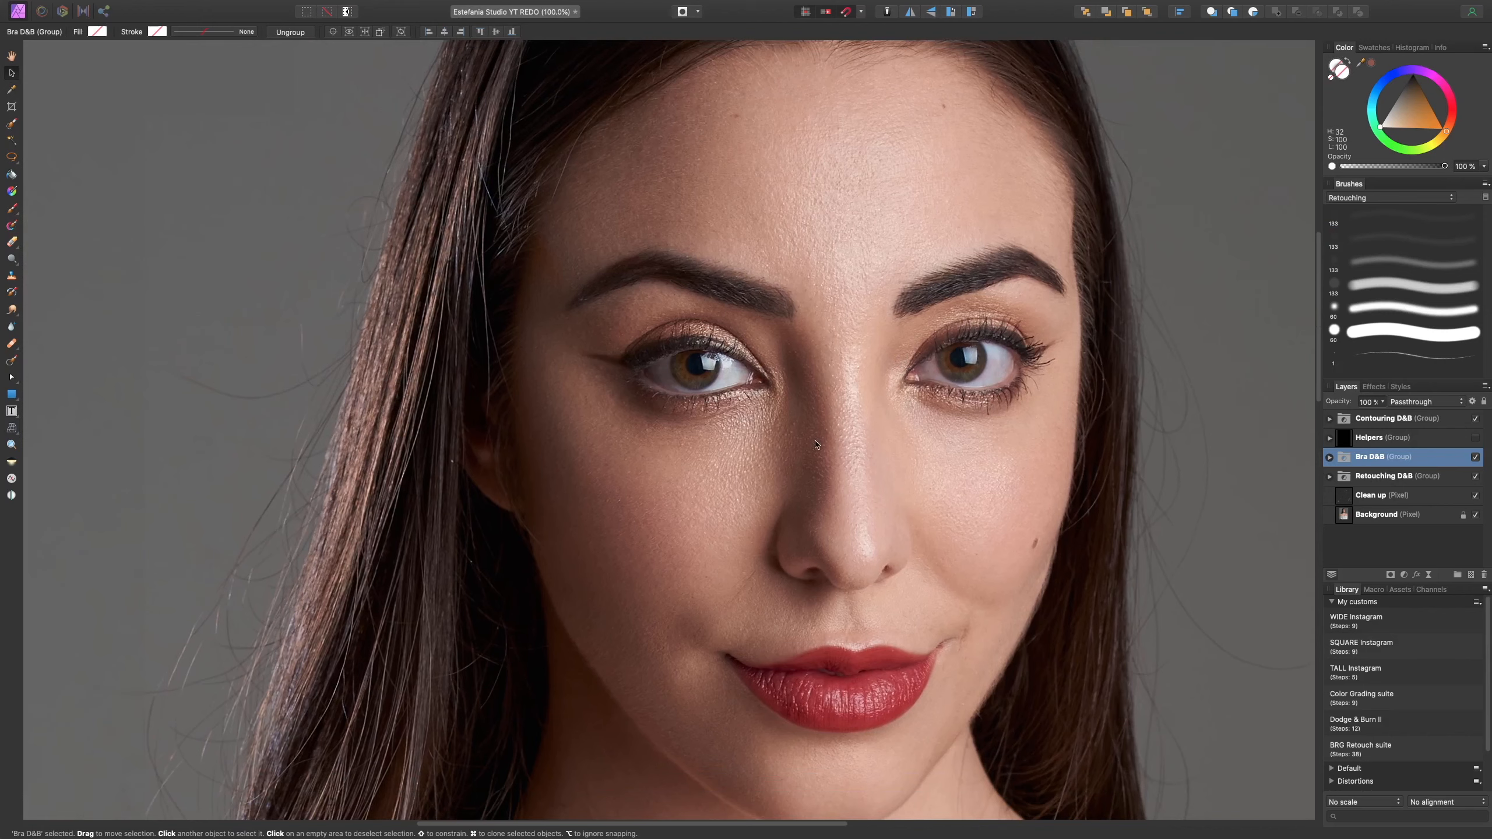
drag(749, 497, 742, 495)
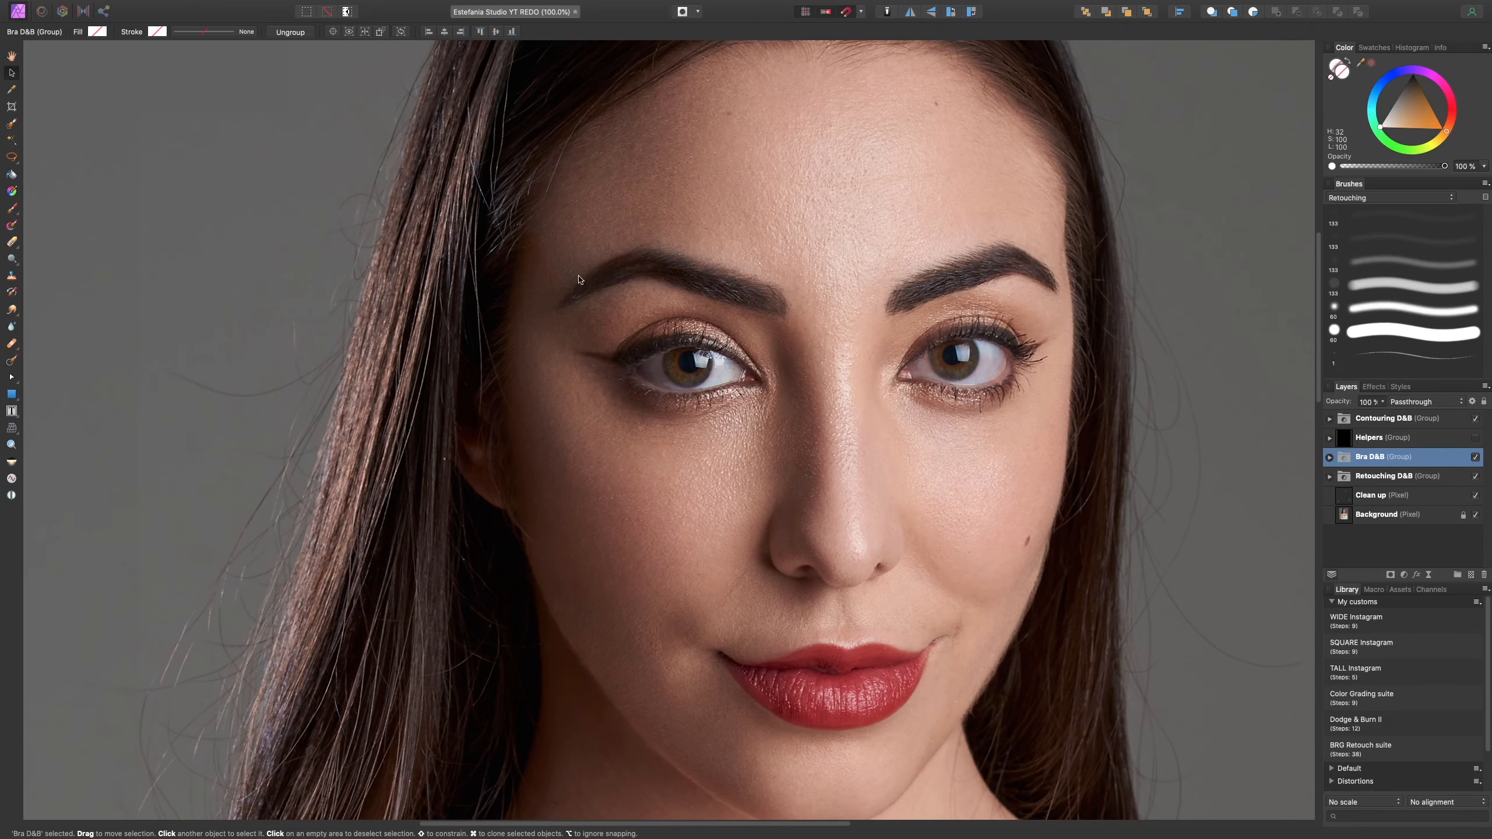
- Examine the skin tones on the shadowed side of the forehead, cheek and jaw at high magnification
key(super+0)
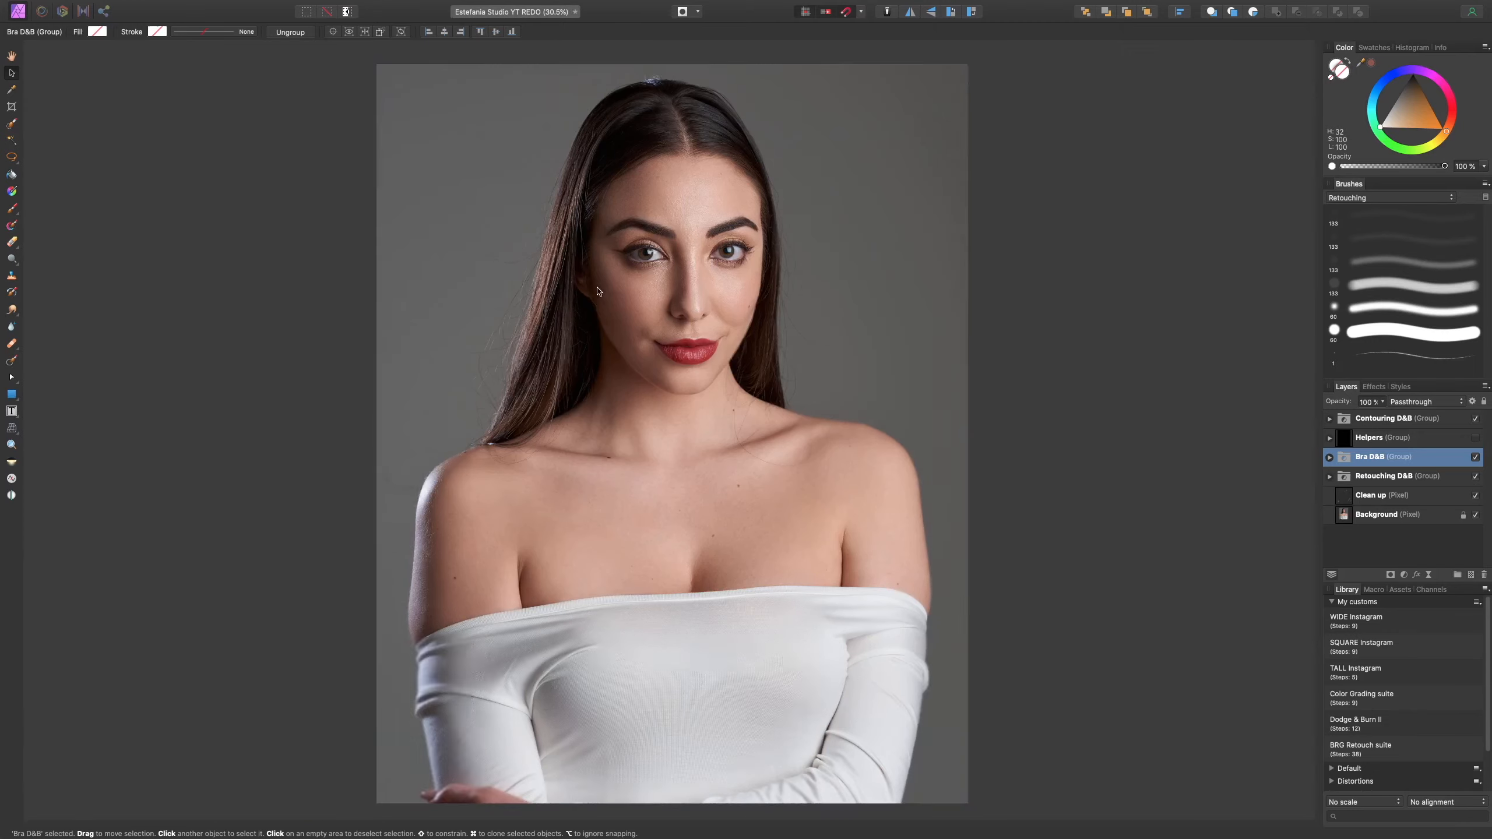
key(super+plus)
key(super+plus)
key(super+plus)
drag(627, 190, 771, 786)
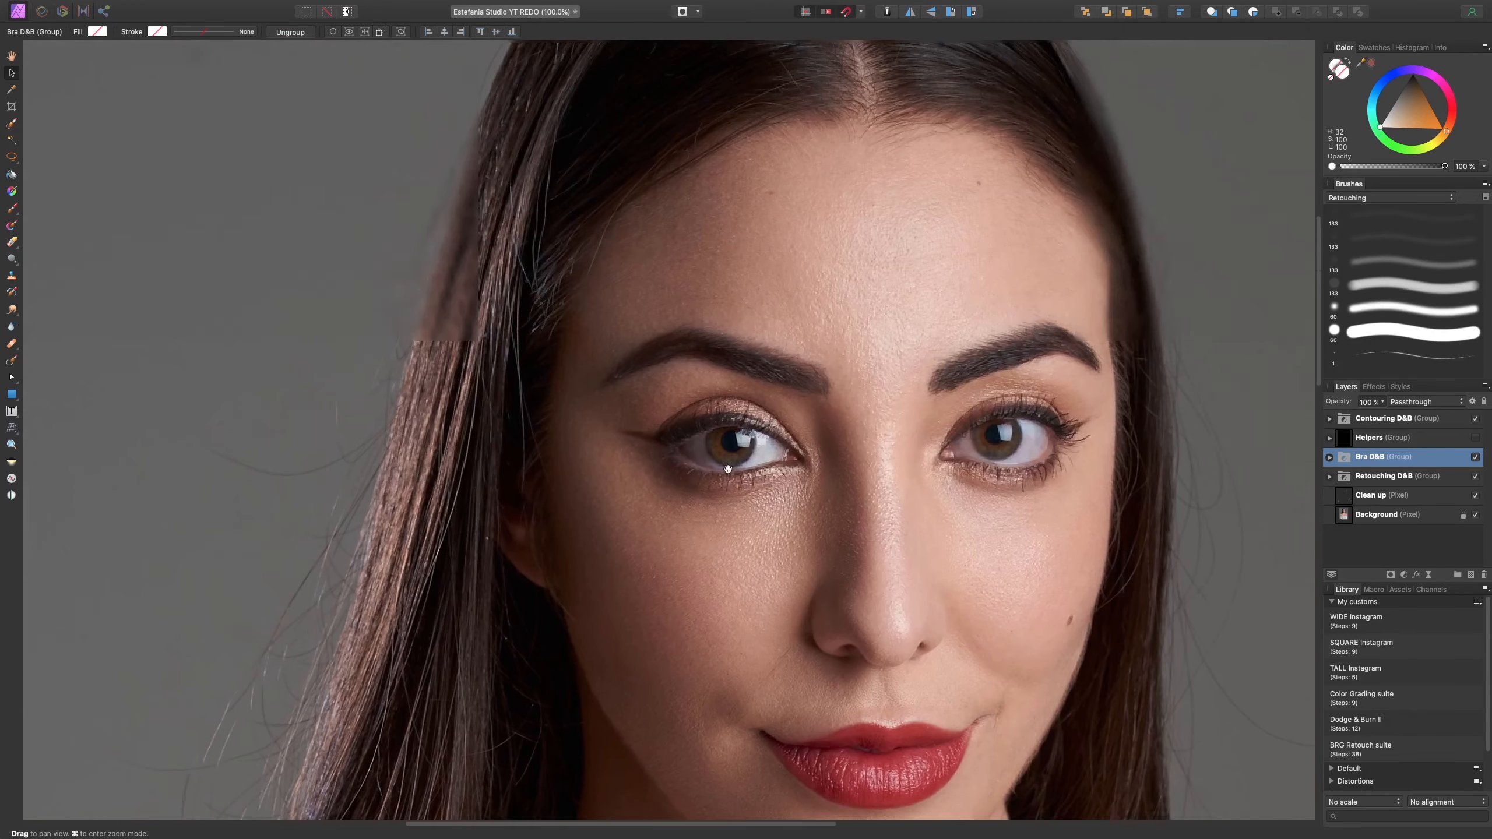
key(super+plus)
drag(651, 287, 698, 422)
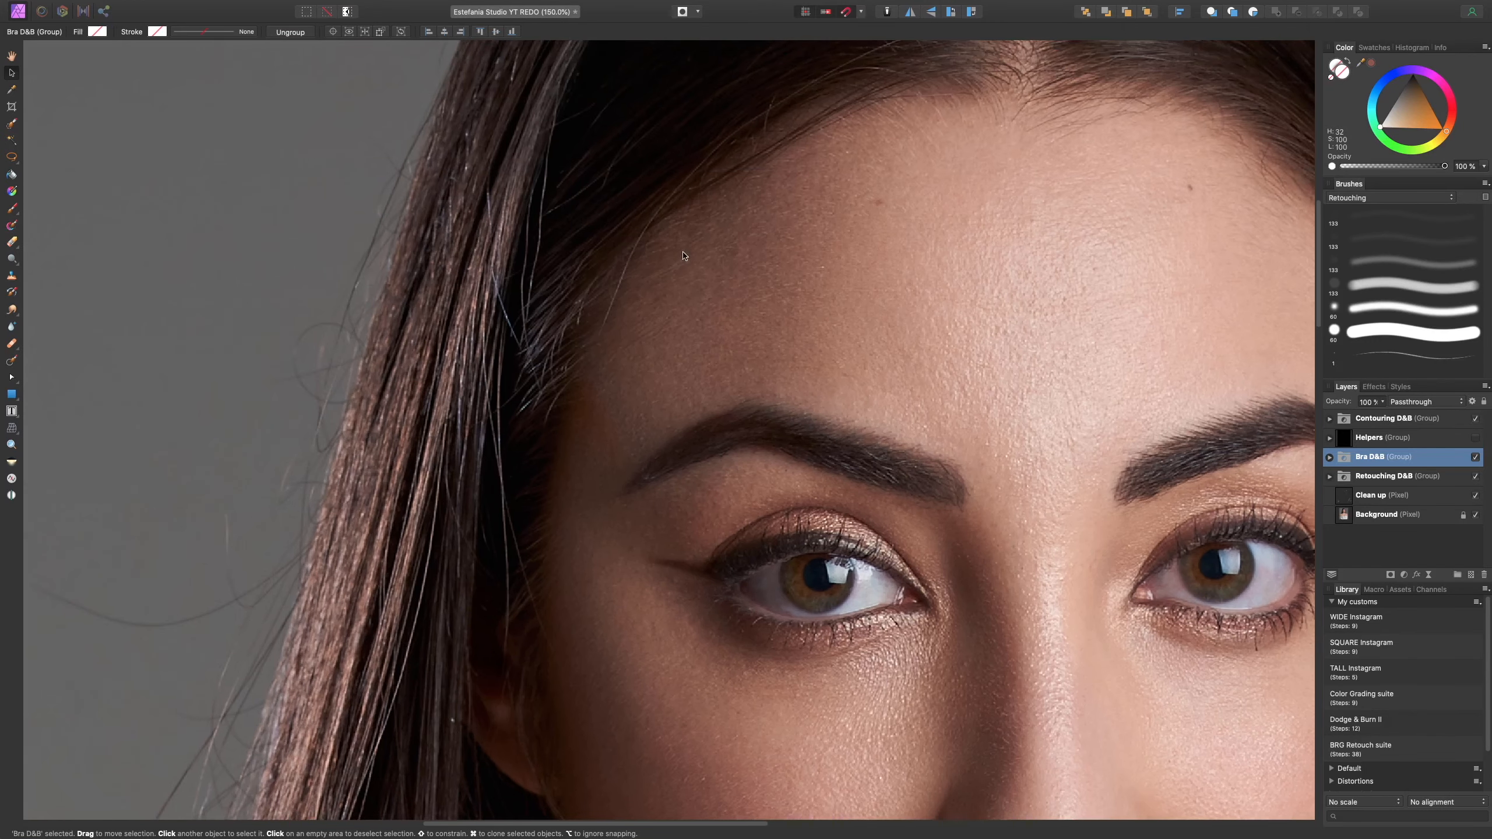
scroll(676, 247, down, 3)
scroll(649, 200, down, 3)
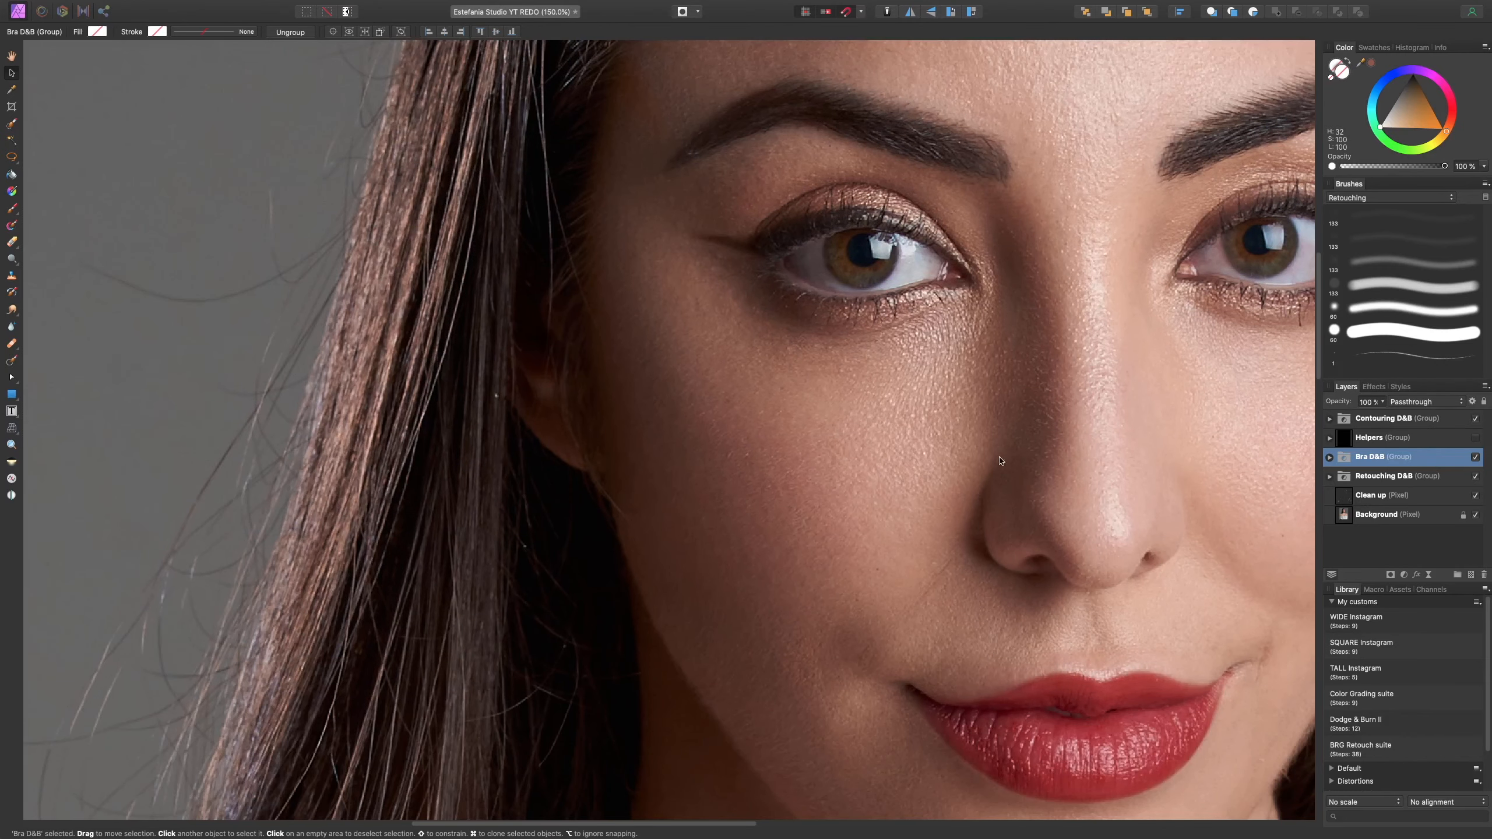
scroll(1008, 457, down, 4)
key(super+equal)
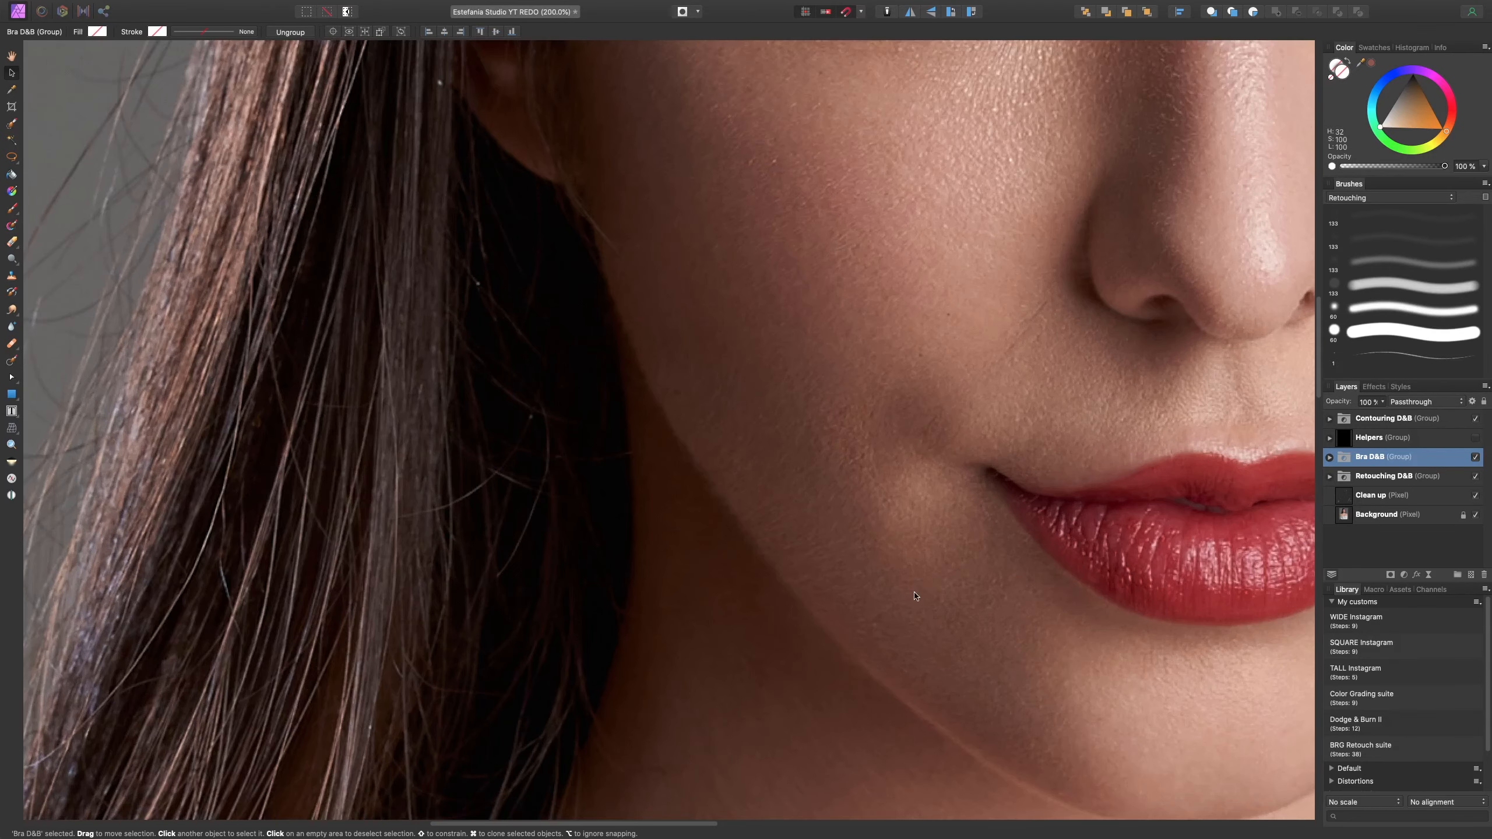
key(super+0)
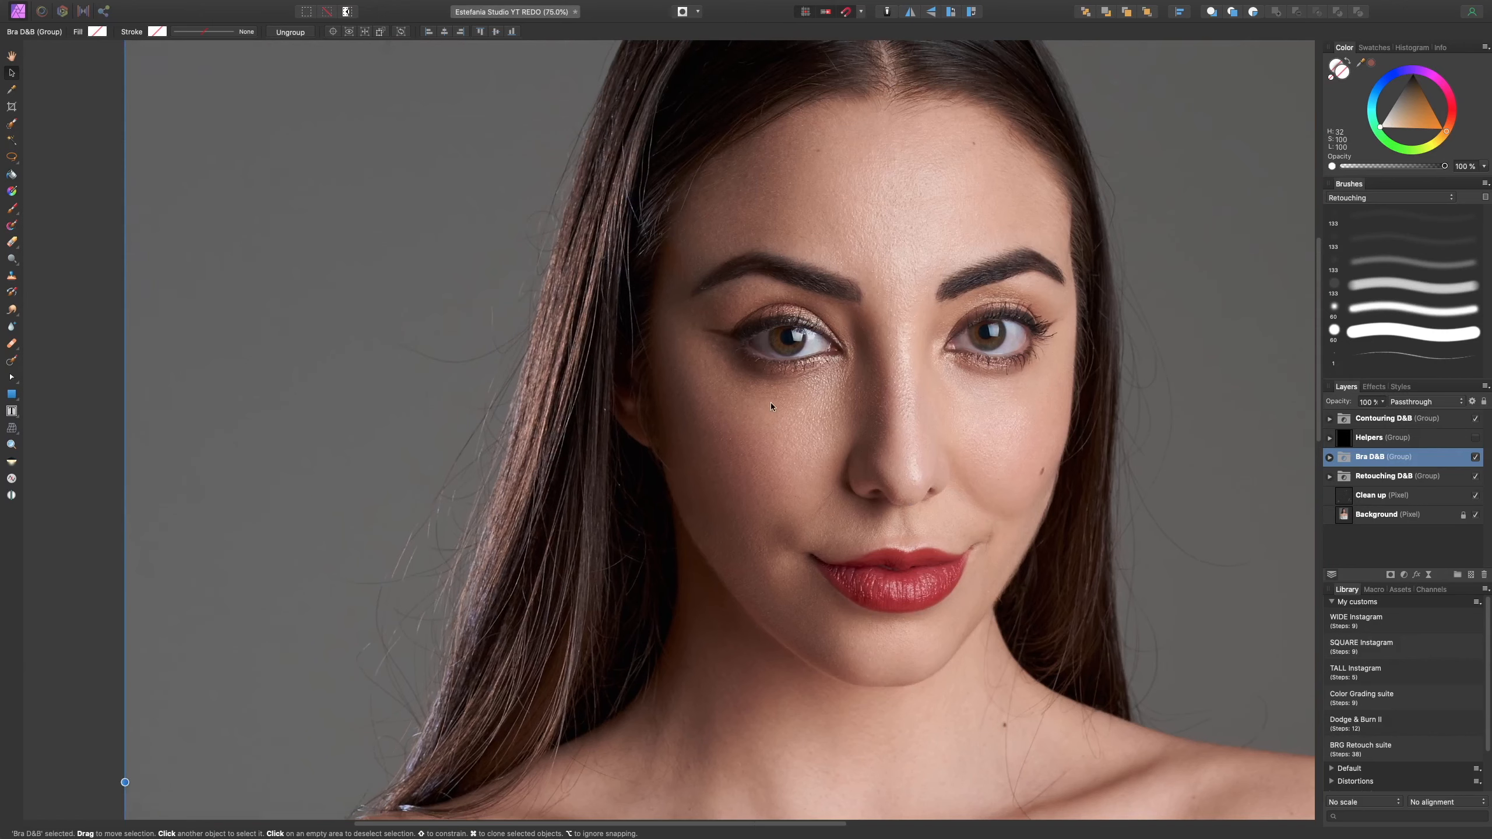
scroll(1092, 387, down, 3)
scroll(1091, 387, right, 4)
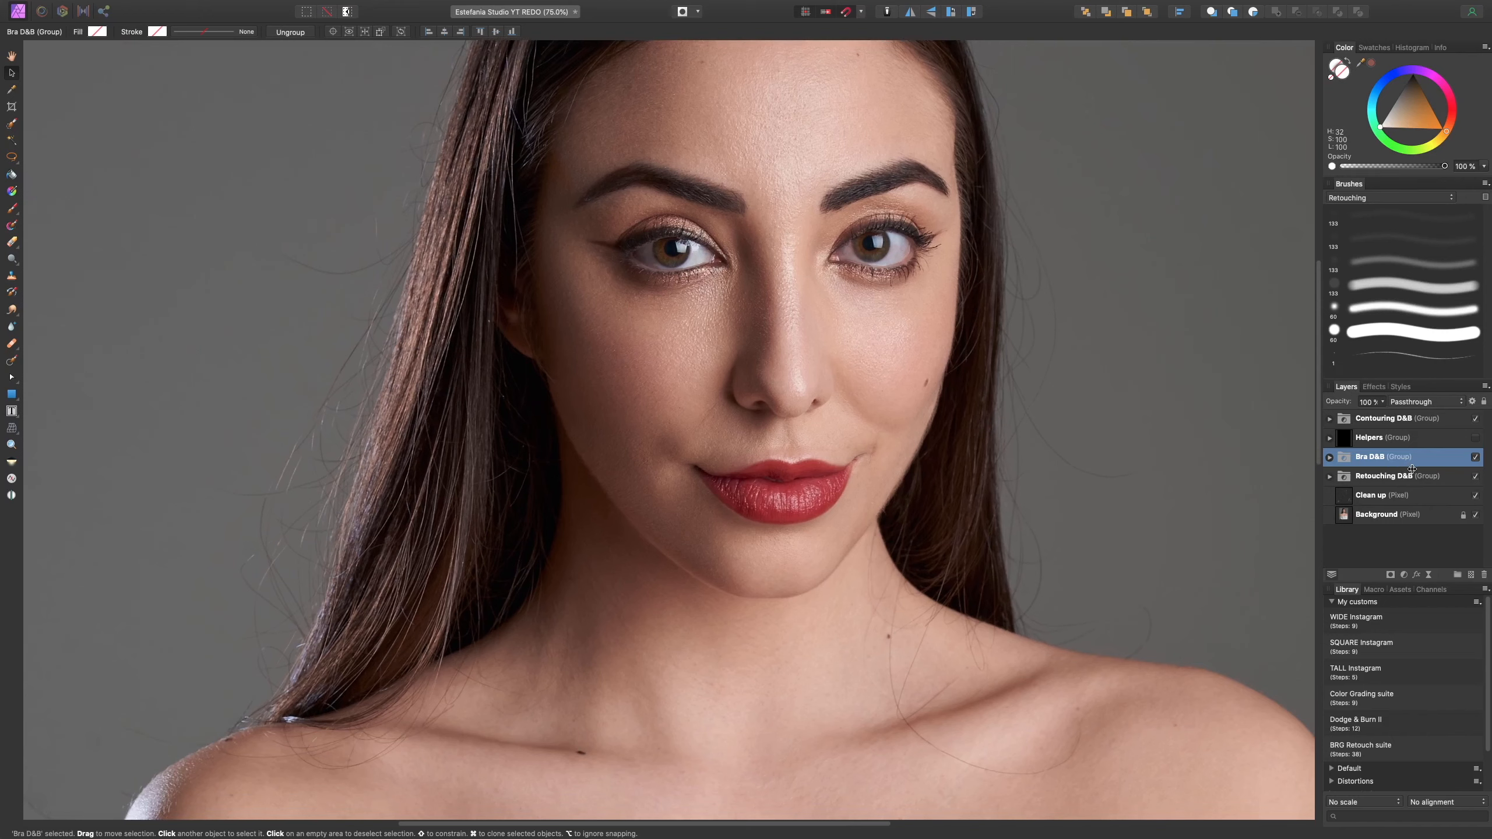
- Add a new pixel layer above the Bra D&B group and set its blend mode to Color
key(super+shift+n)
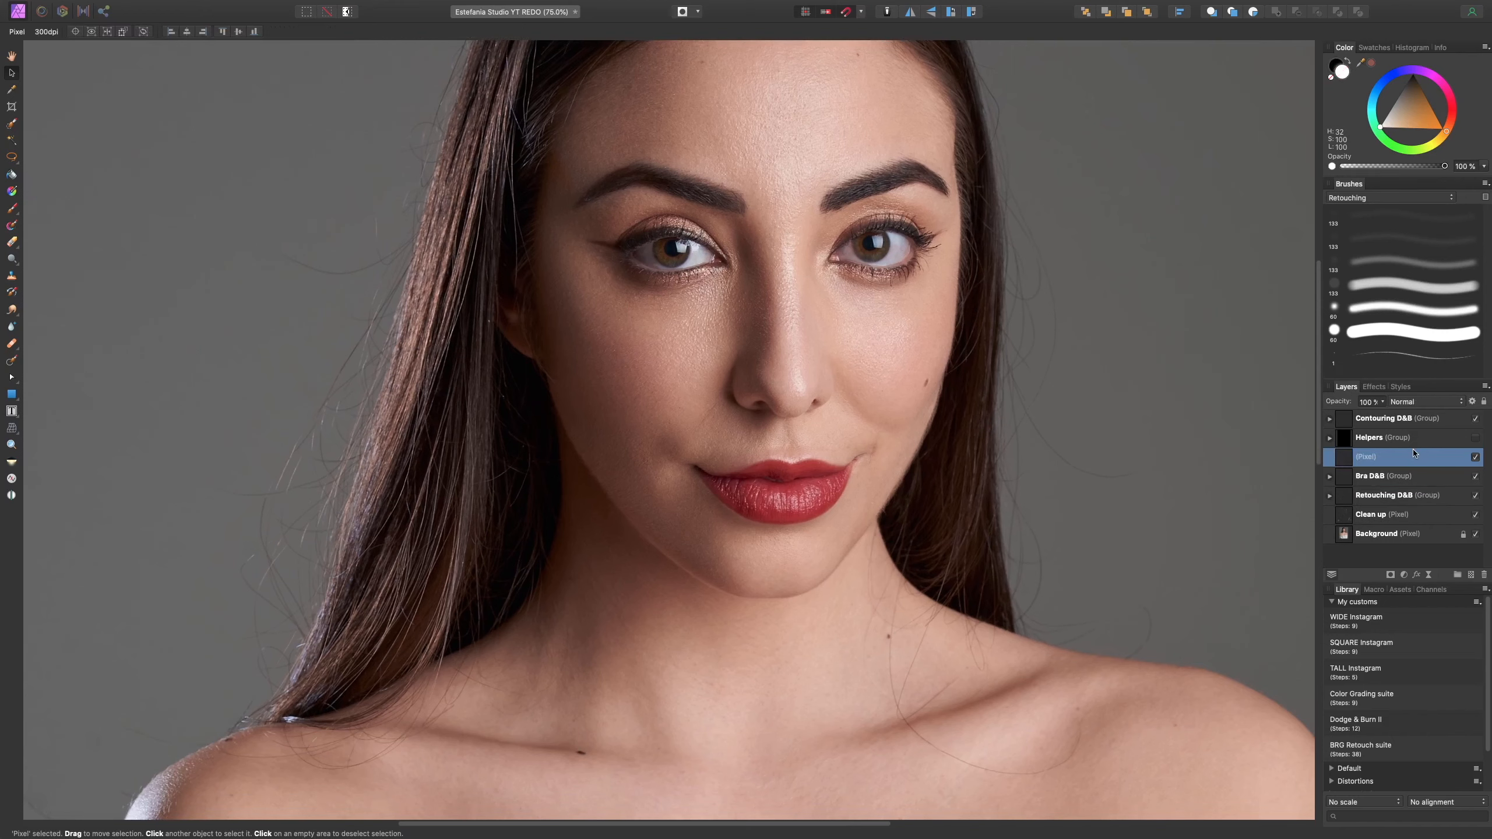
click(1429, 403)
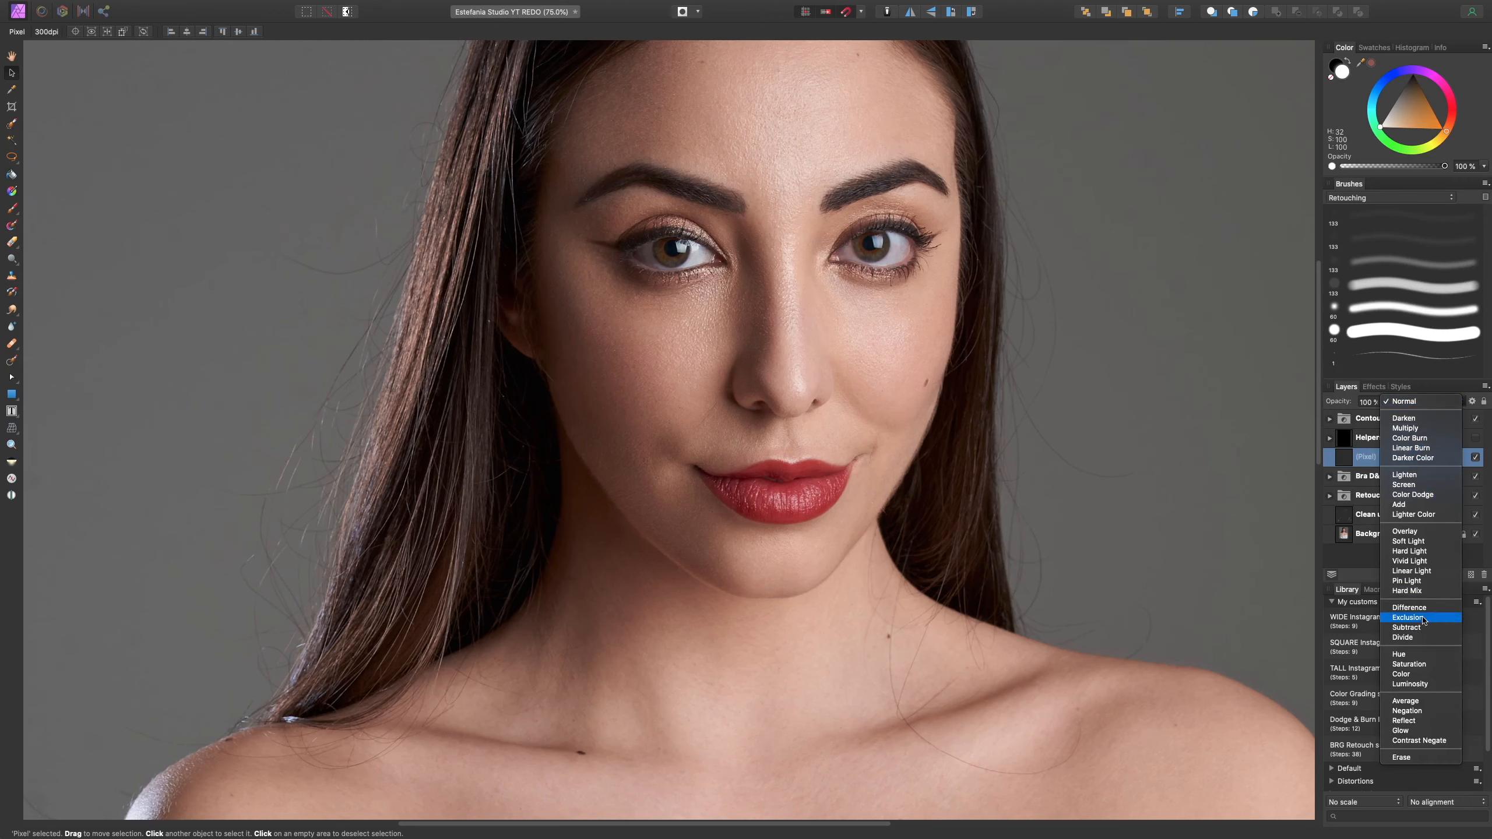
click(1404, 675)
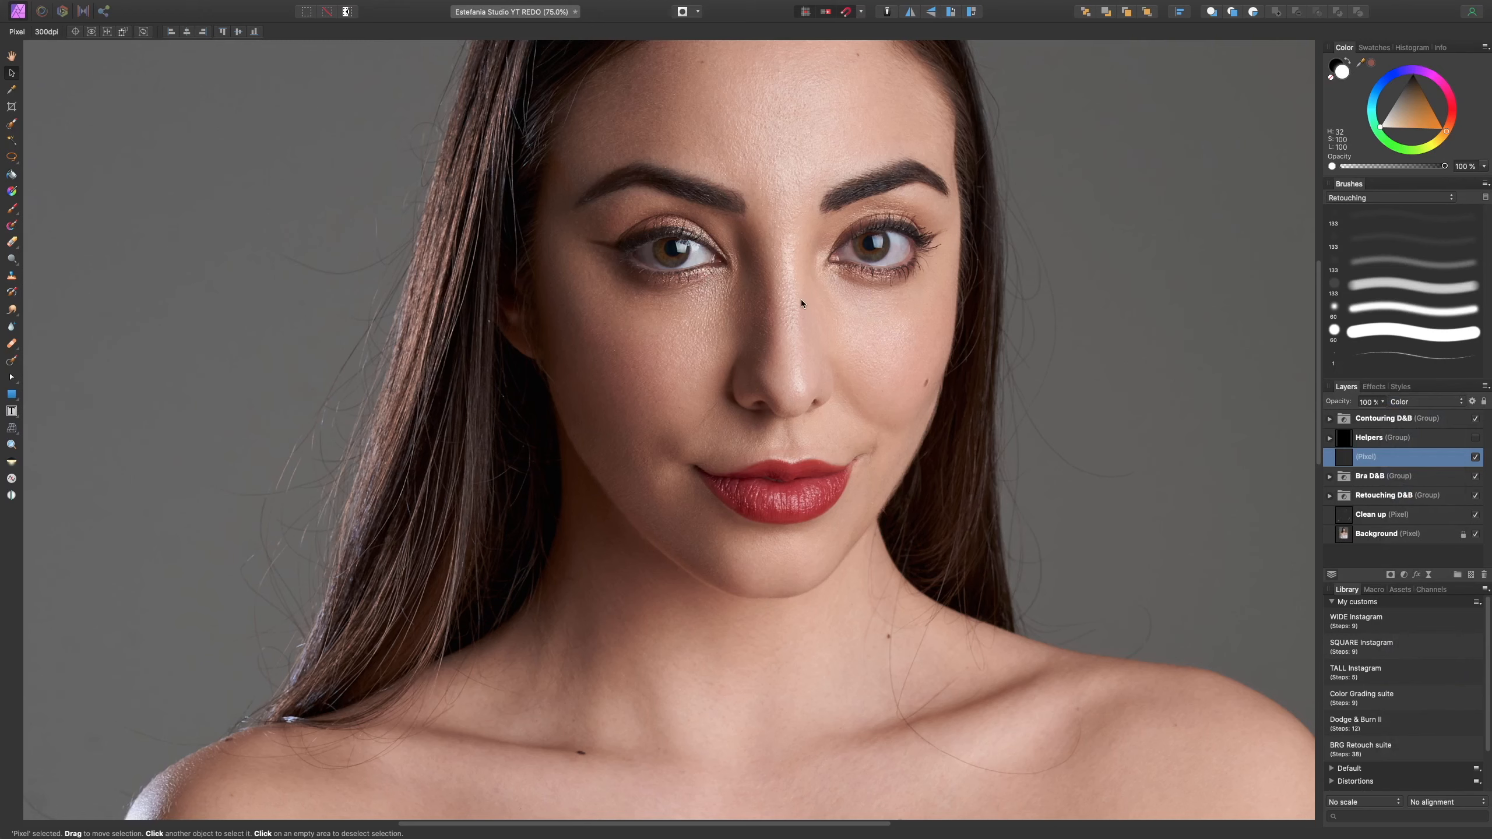
- Rename the new pixel layer "Skin tone"
double_click(1371, 460)
text(Skin tone)
key(Return)
- Set the colour picker to a 17x17 average radius and sample the skin tone in the middle of the forehead
scroll(1073, 366, up, 4)
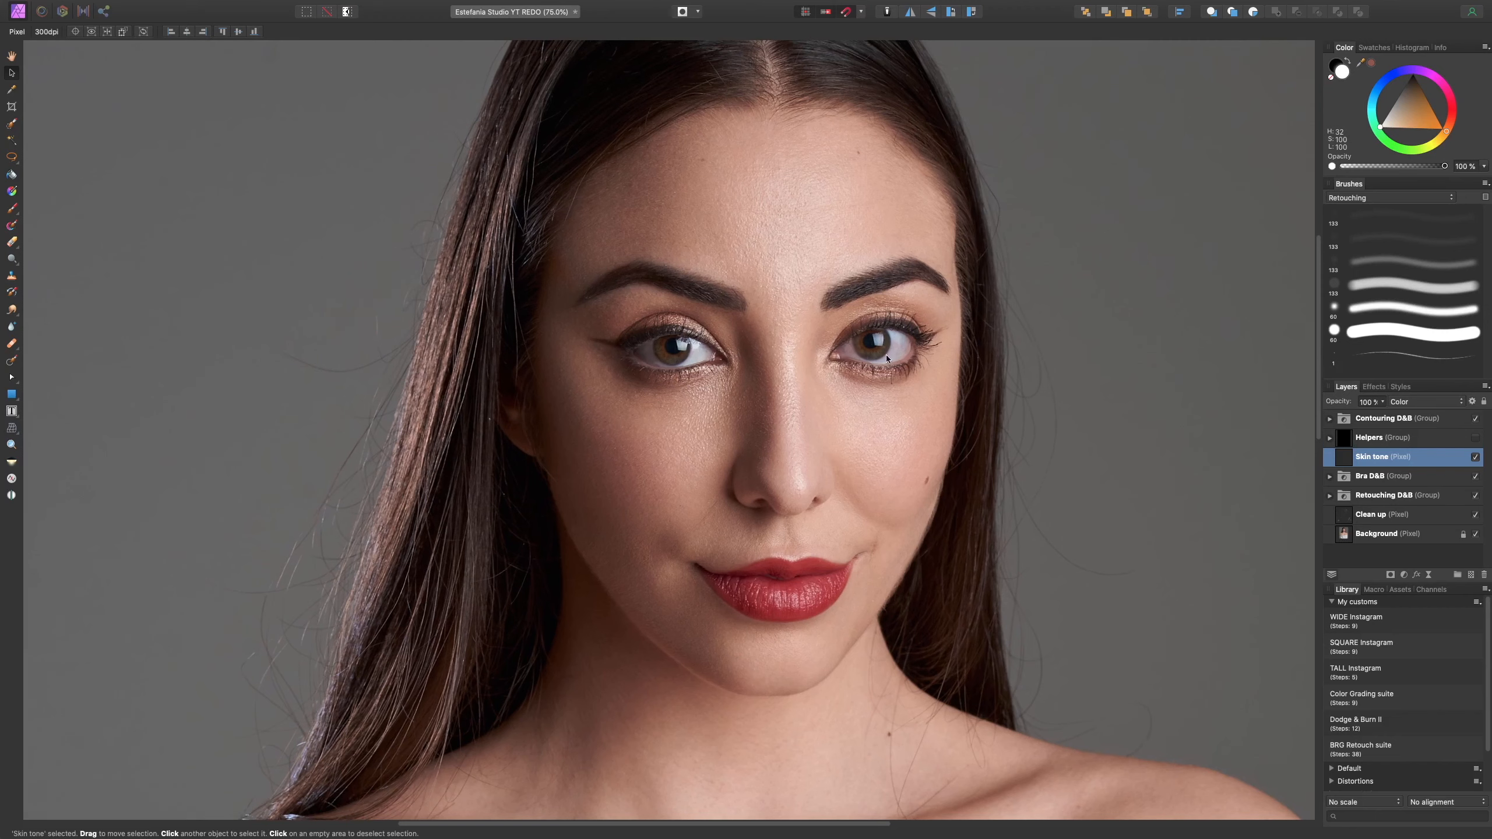
key(i)
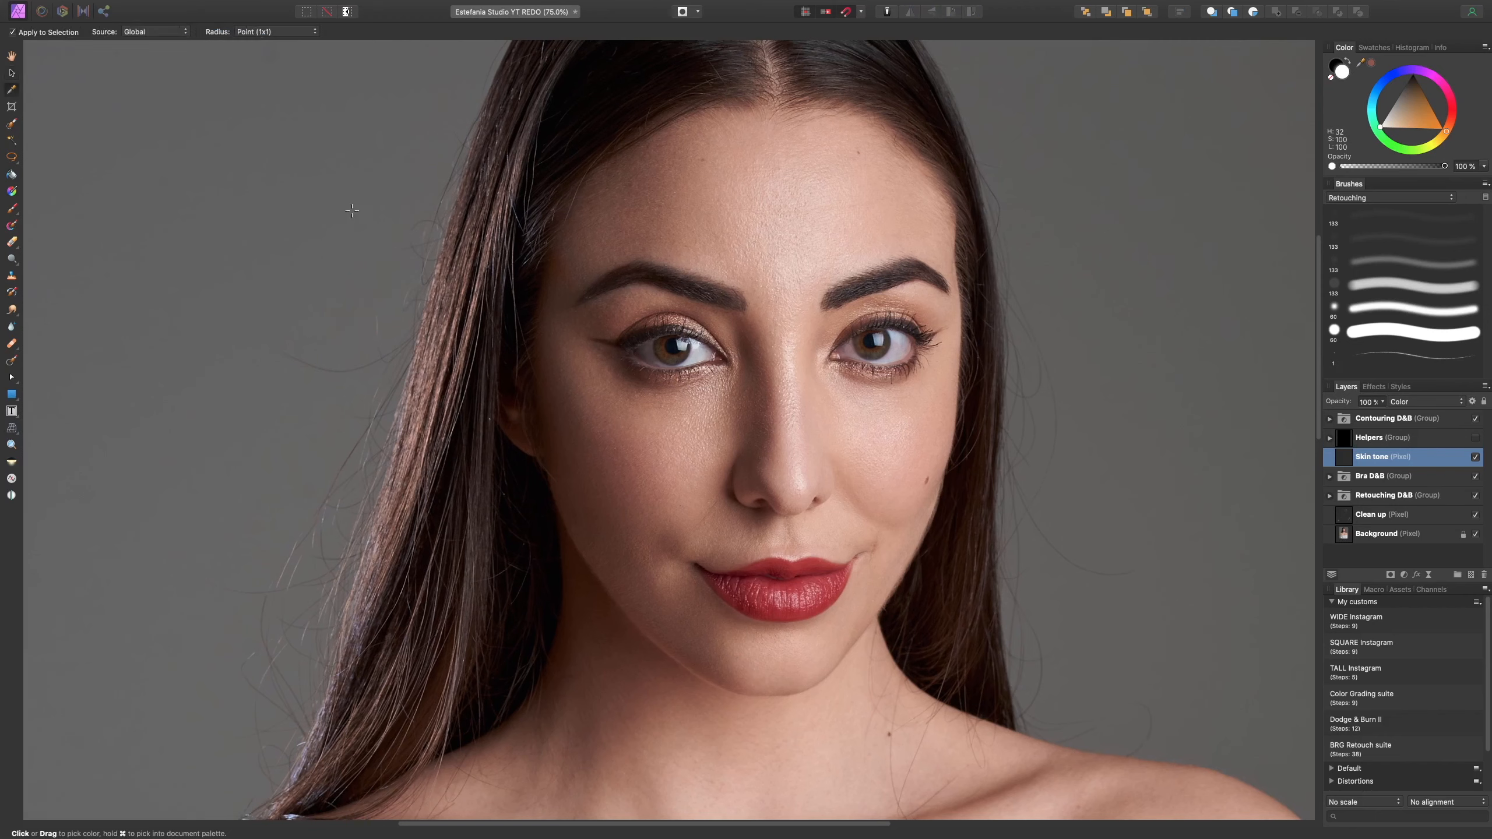
click(300, 32)
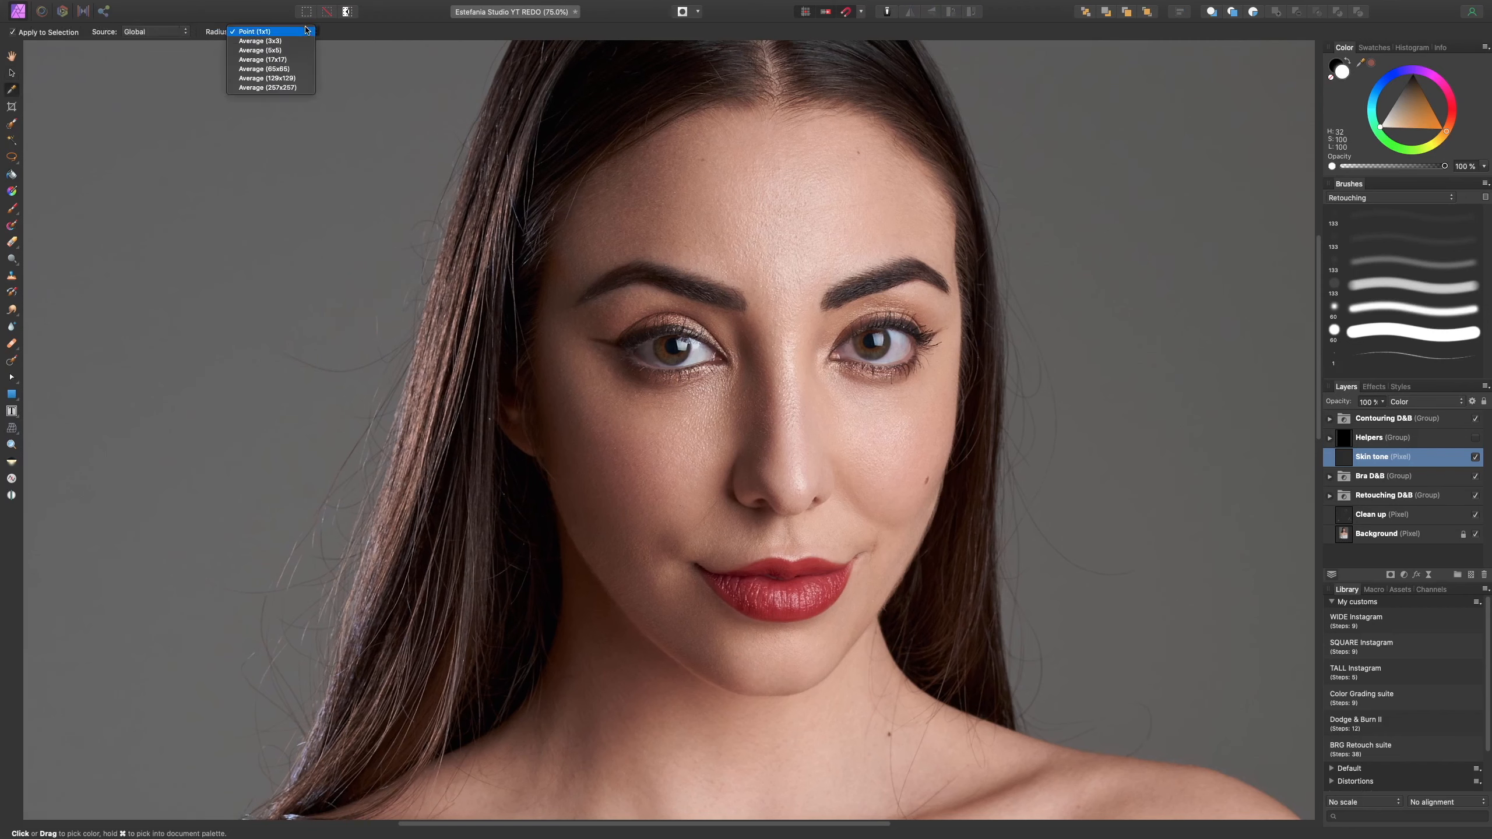
click(310, 60)
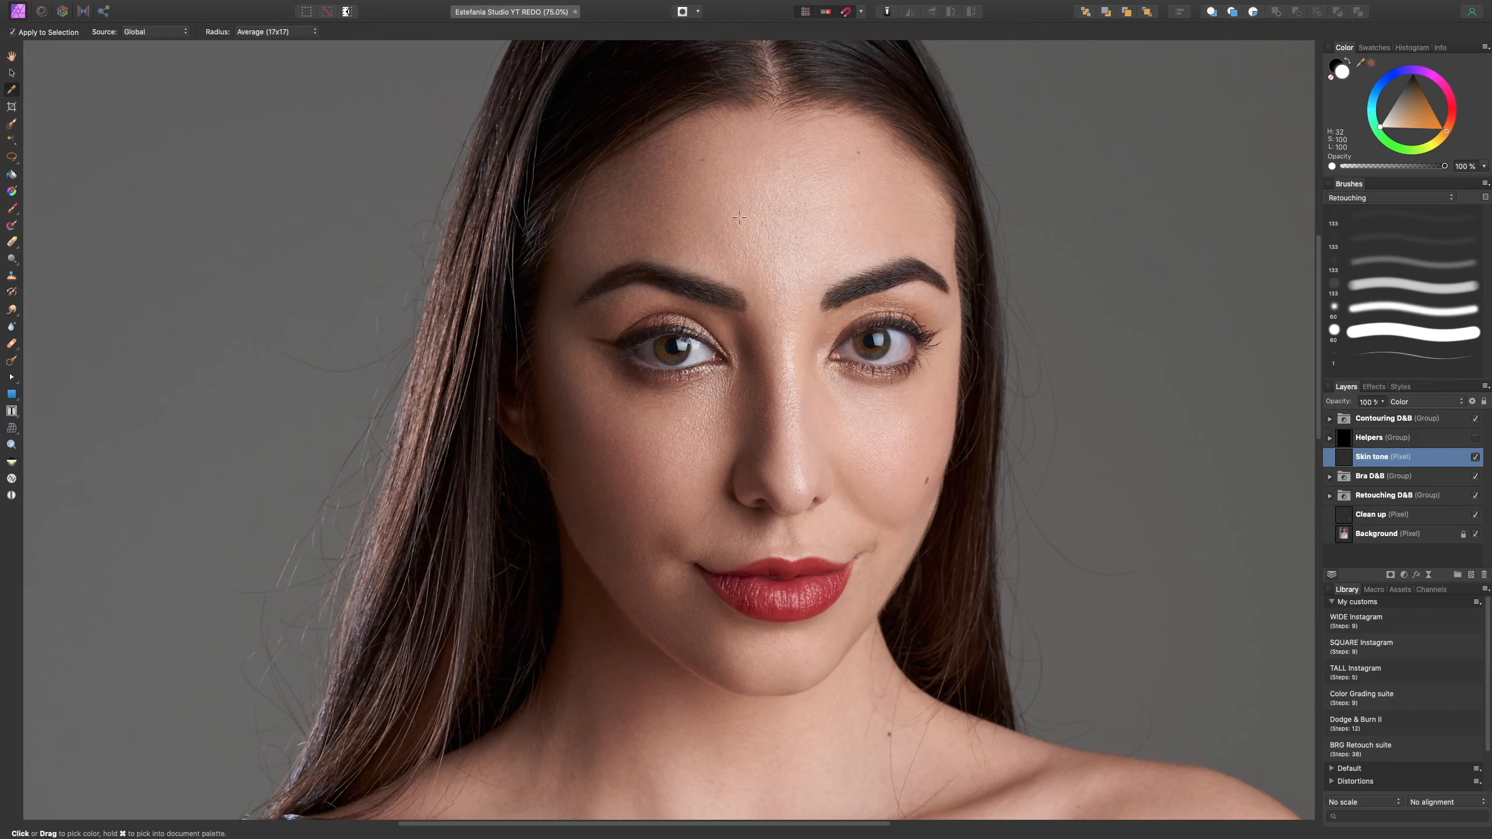
click(702, 222)
- Try painting the sampled colour over the shadowed forehead and cheek with the hard 60 px brush and lowering the layer's opacity
key(b)
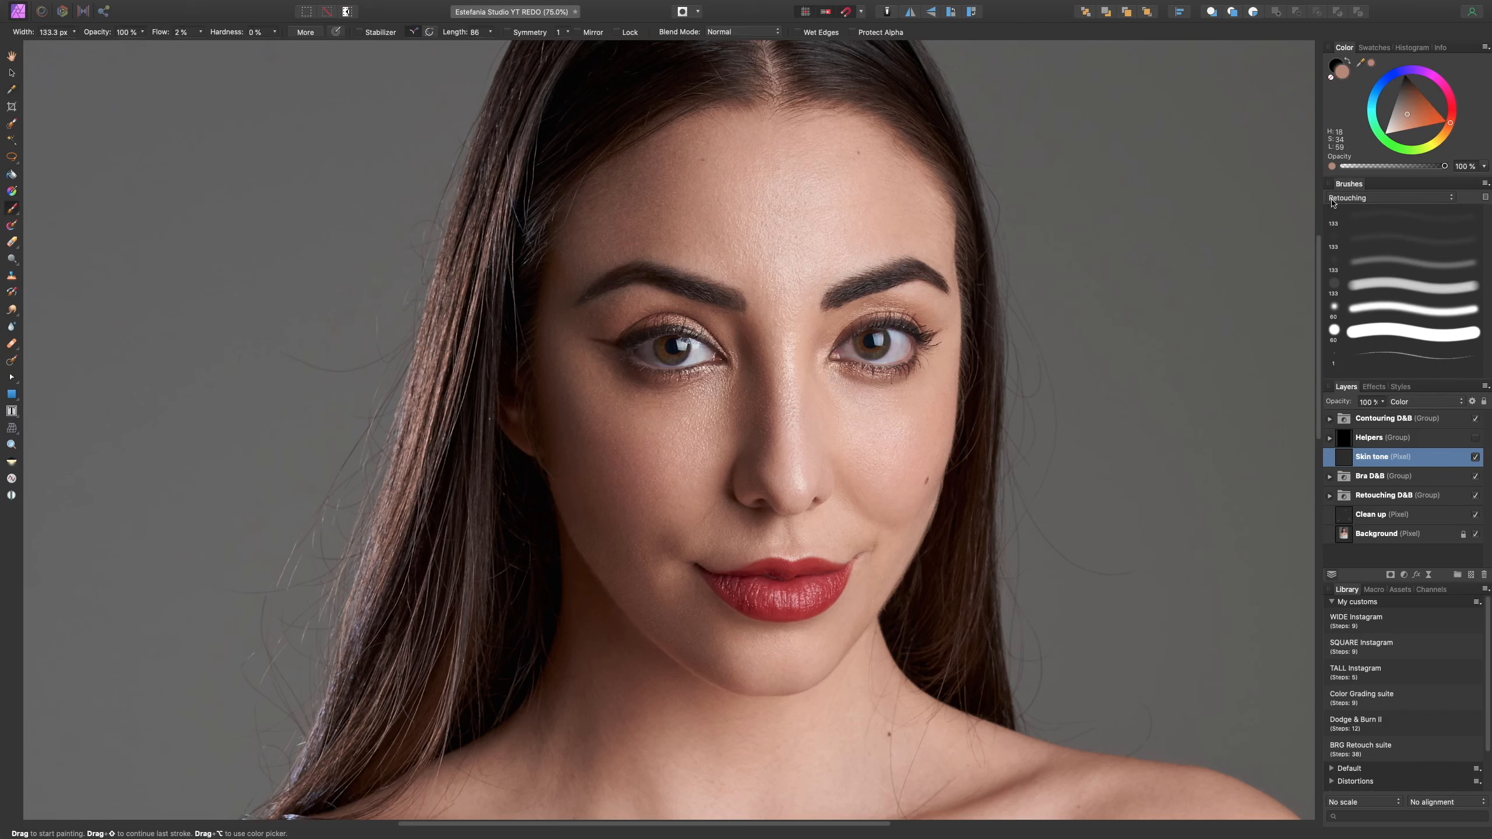
click(1403, 336)
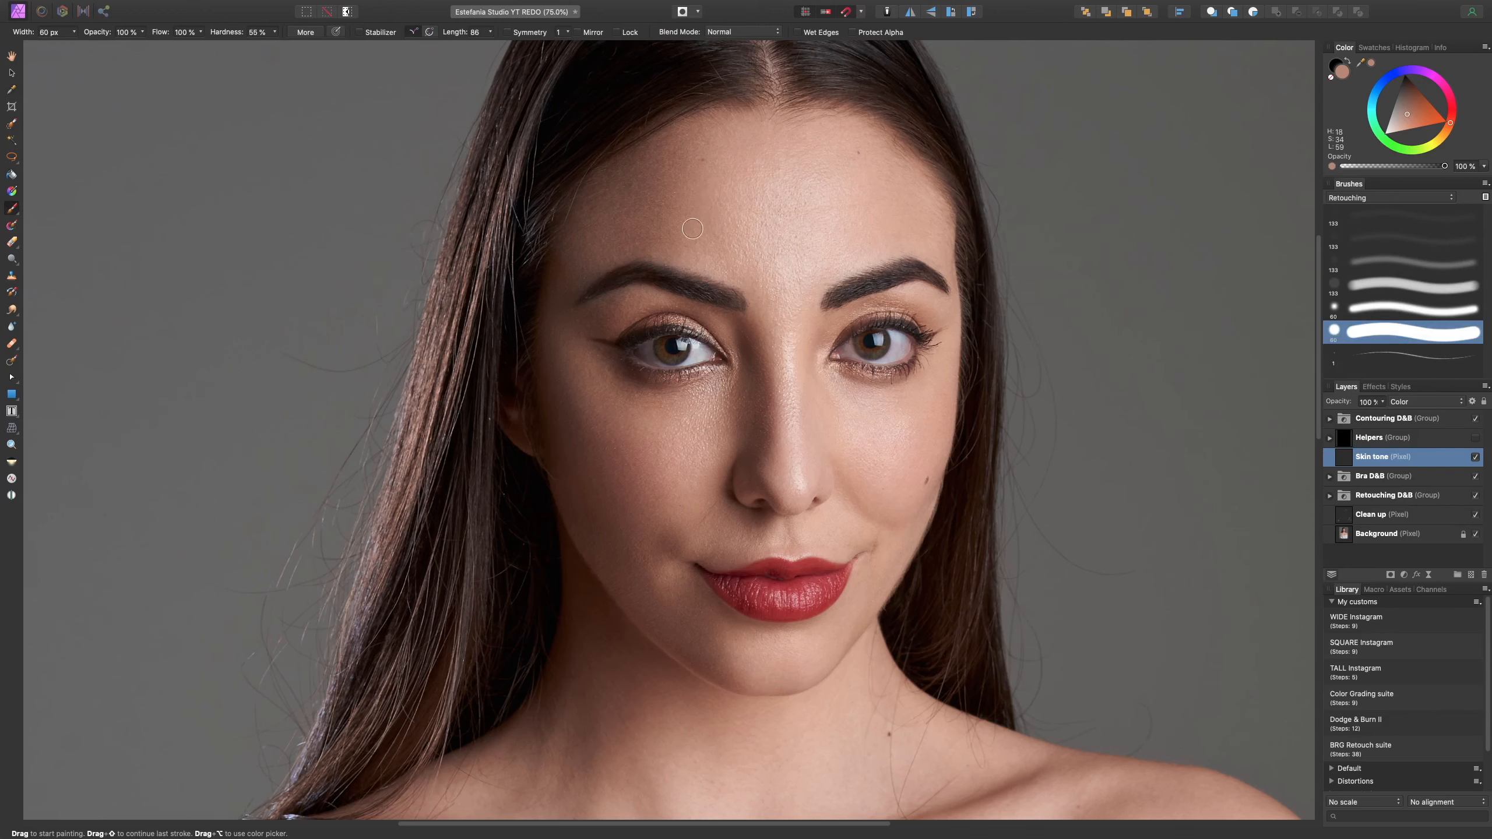
mouse_move(613, 257)
mouse_down()
mouse_move(571, 280)
mouse_move(629, 168)
mouse_move(629, 214)
mouse_move(620, 167)
mouse_move(550, 336)
mouse_move(594, 268)
mouse_move(611, 294)
mouse_move(544, 341)
mouse_move(570, 409)
mouse_move(586, 357)
mouse_move(566, 390)
mouse_move(588, 454)
mouse_move(611, 357)
mouse_move(563, 476)
mouse_move(624, 492)
mouse_up()
click(1385, 405)
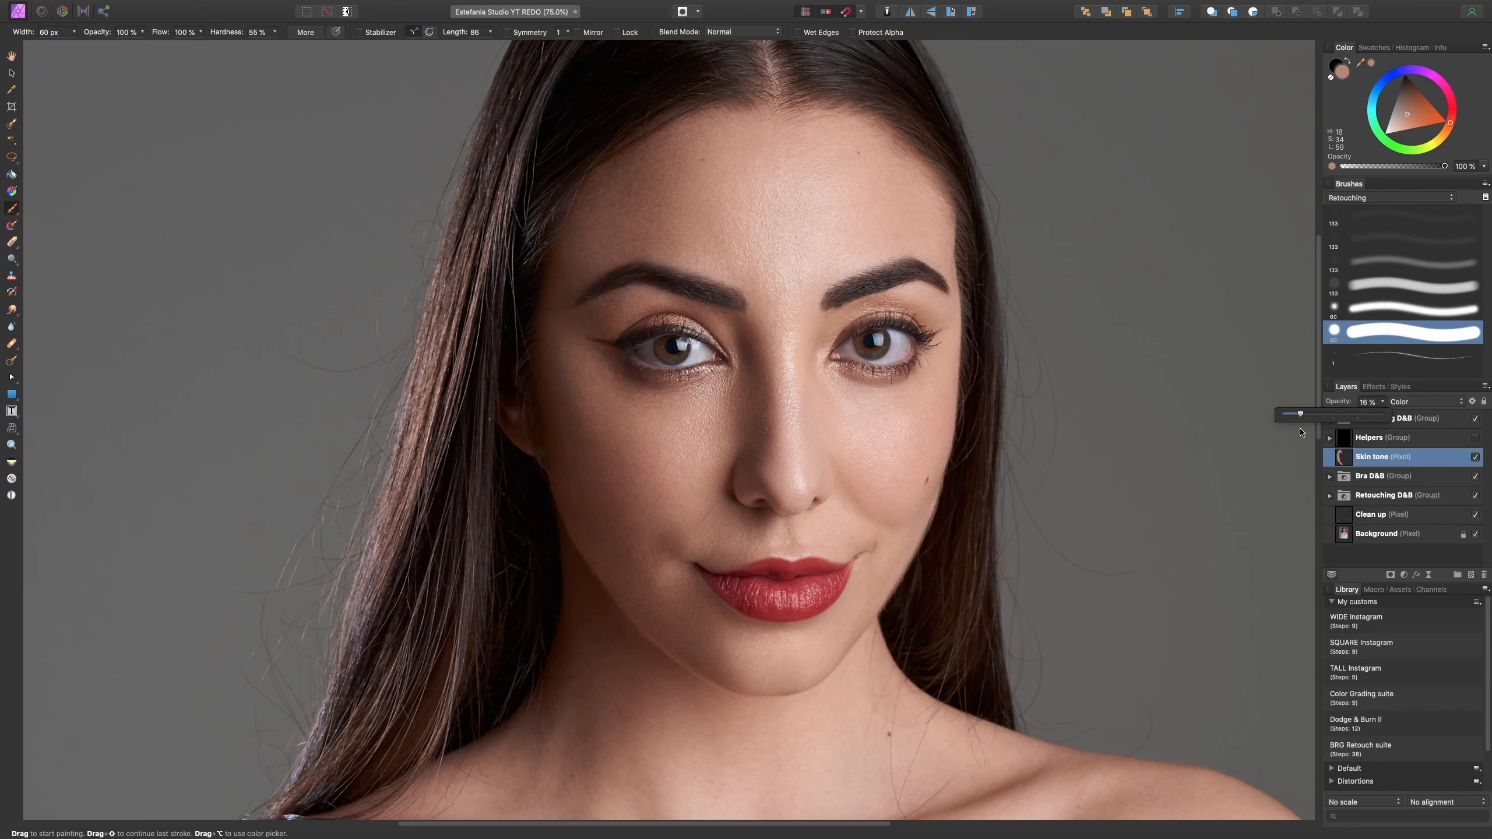
drag(1318, 433, 1316, 433)
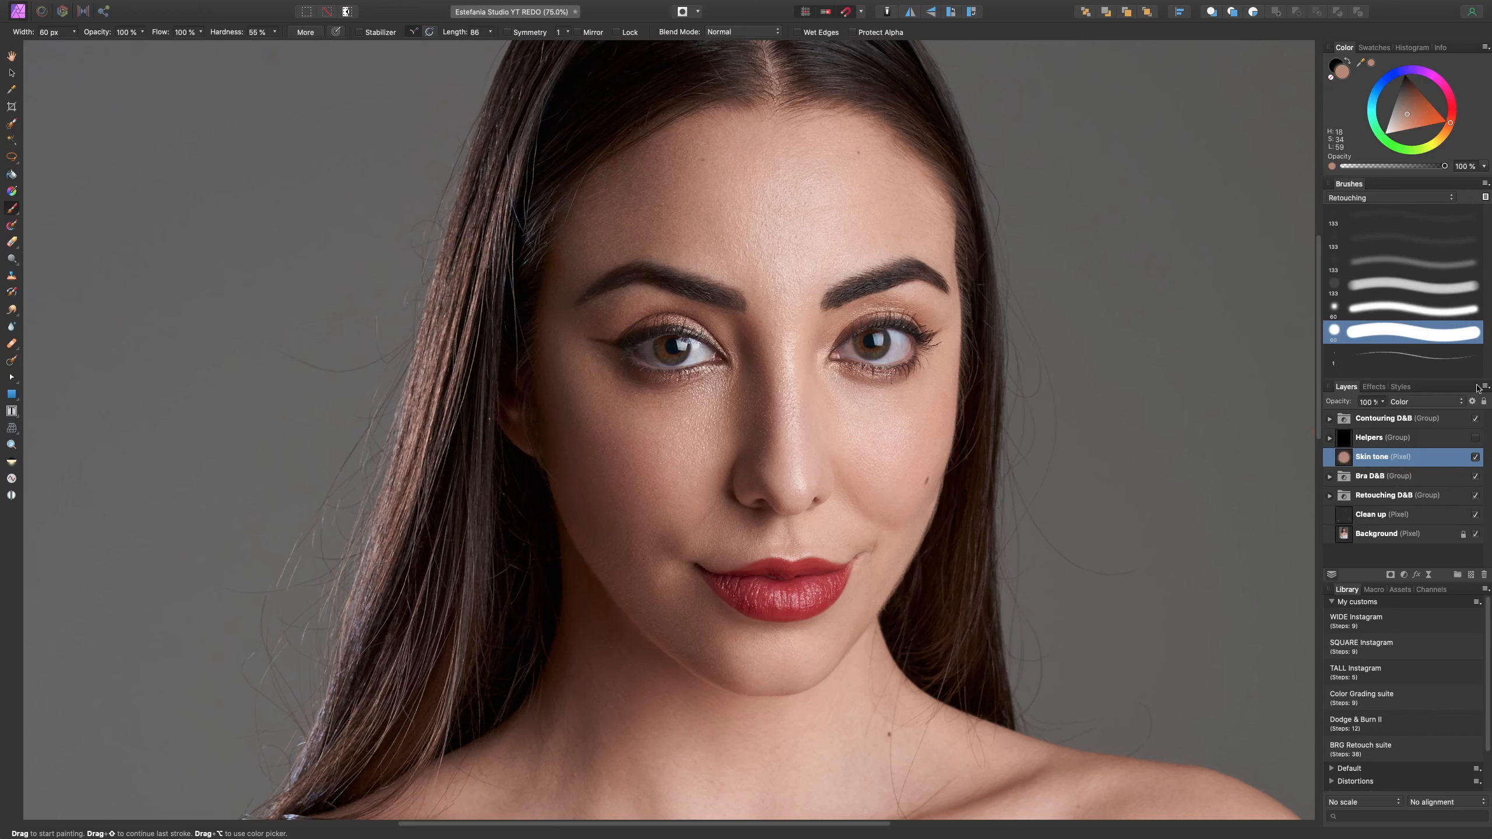
- Choose the soft retouching brush with 2% flow and 0% hardness, and reduce it to about 43 px for the shadowed eye area
click(1412, 241)
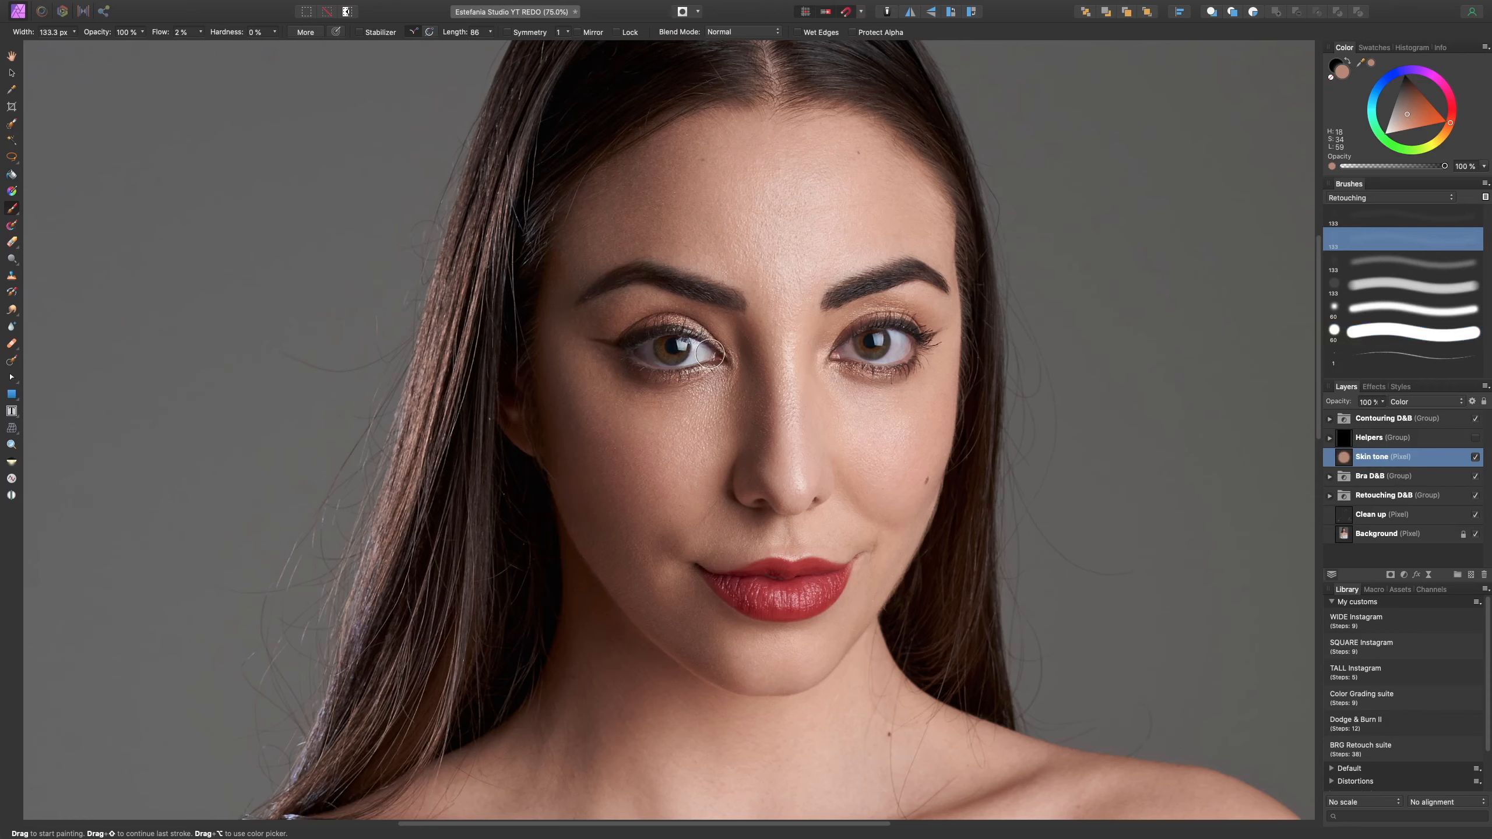
scroll(698, 350, up, 3)
scroll(670, 358, up, 5)
scroll(669, 358, left, 2)
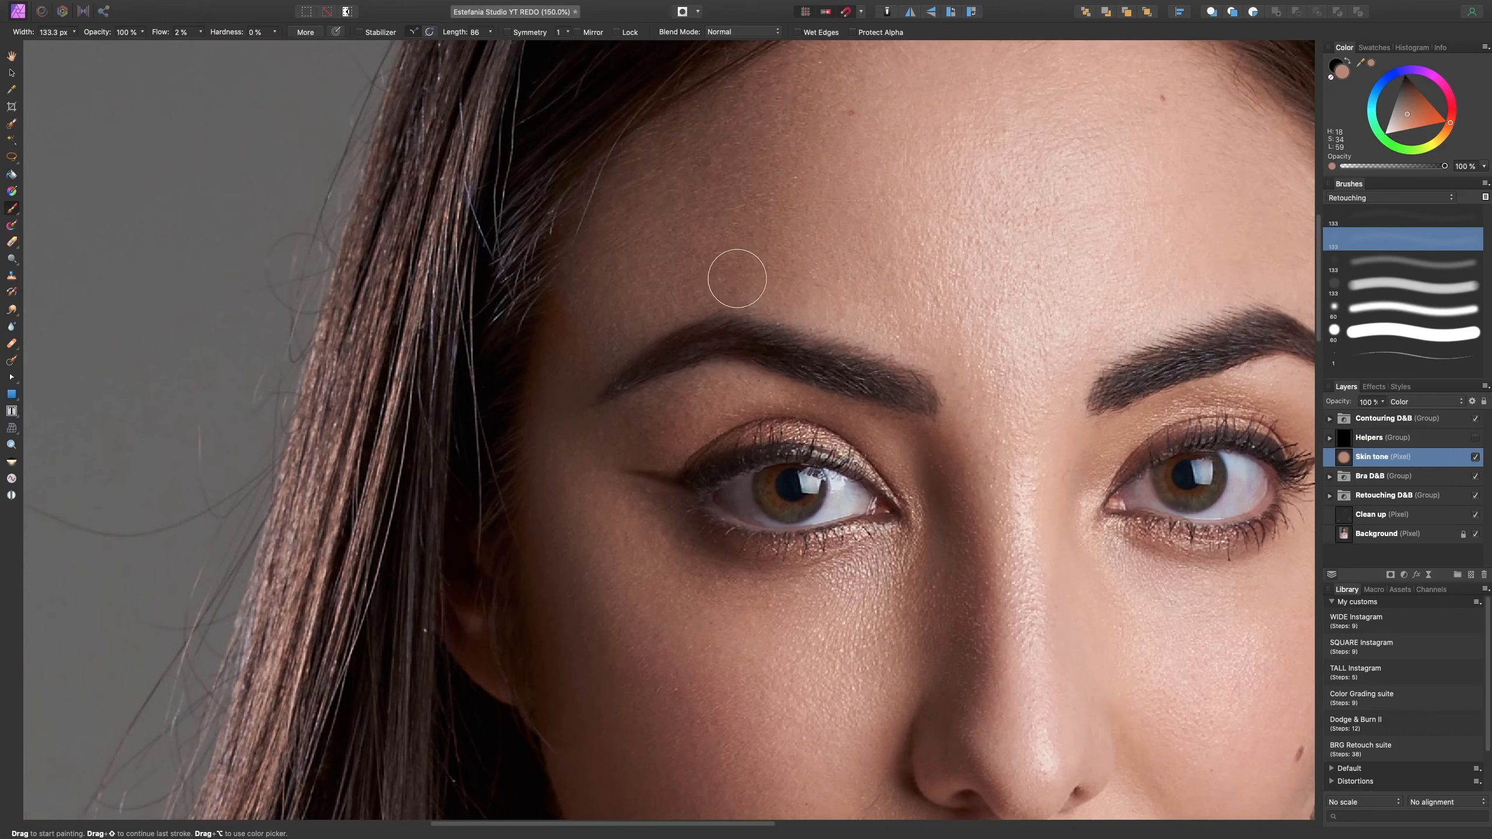
key(bracketleft)
key(bracketleft)
key(bracketleft)
key(bracketleft)
key(bracketleft)
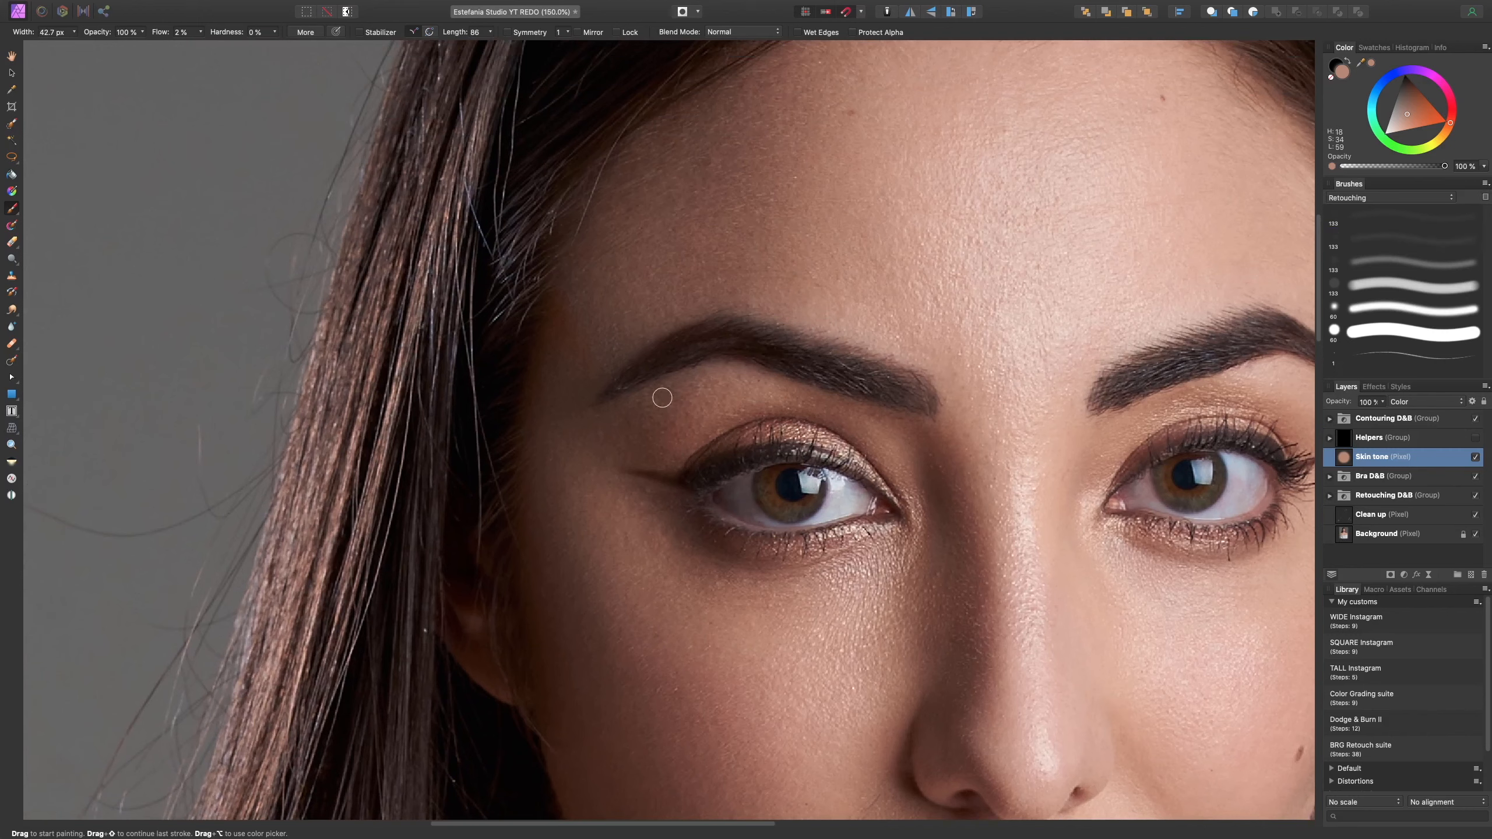
- Build up the sampled skin tone over the shadowed forehead and around the eyebrow with soft strokes, varying the brush size
key(bracketright)
key(bracketright)
key(bracketright)
key(bracketright)
key(bracketright)
key(bracketright)
key(bracketright)
key(bracketright)
key(bracketright)
key(bracketleft)
key(bracketleft)
key(bracketleft)
key(bracketleft)
key(bracketright)
key(bracketright)
key(bracketleft)
key(bracketleft)
key(bracketleft)
key(bracketleft)
key(bracketleft)
key(bracketleft)
key(bracketleft)
key(bracketleft)
key(bracketleft)
key(bracketleft)
key(bracketright)
key(bracketright)
key(bracketright)
key(bracketright)
key(bracketright)
key(bracketright)
- Paint the skin tone over the temple and outer cheek beside the shadowed eye, adapting the brush to each area
scroll(549, 443, down, 3)
key(bracketleft)
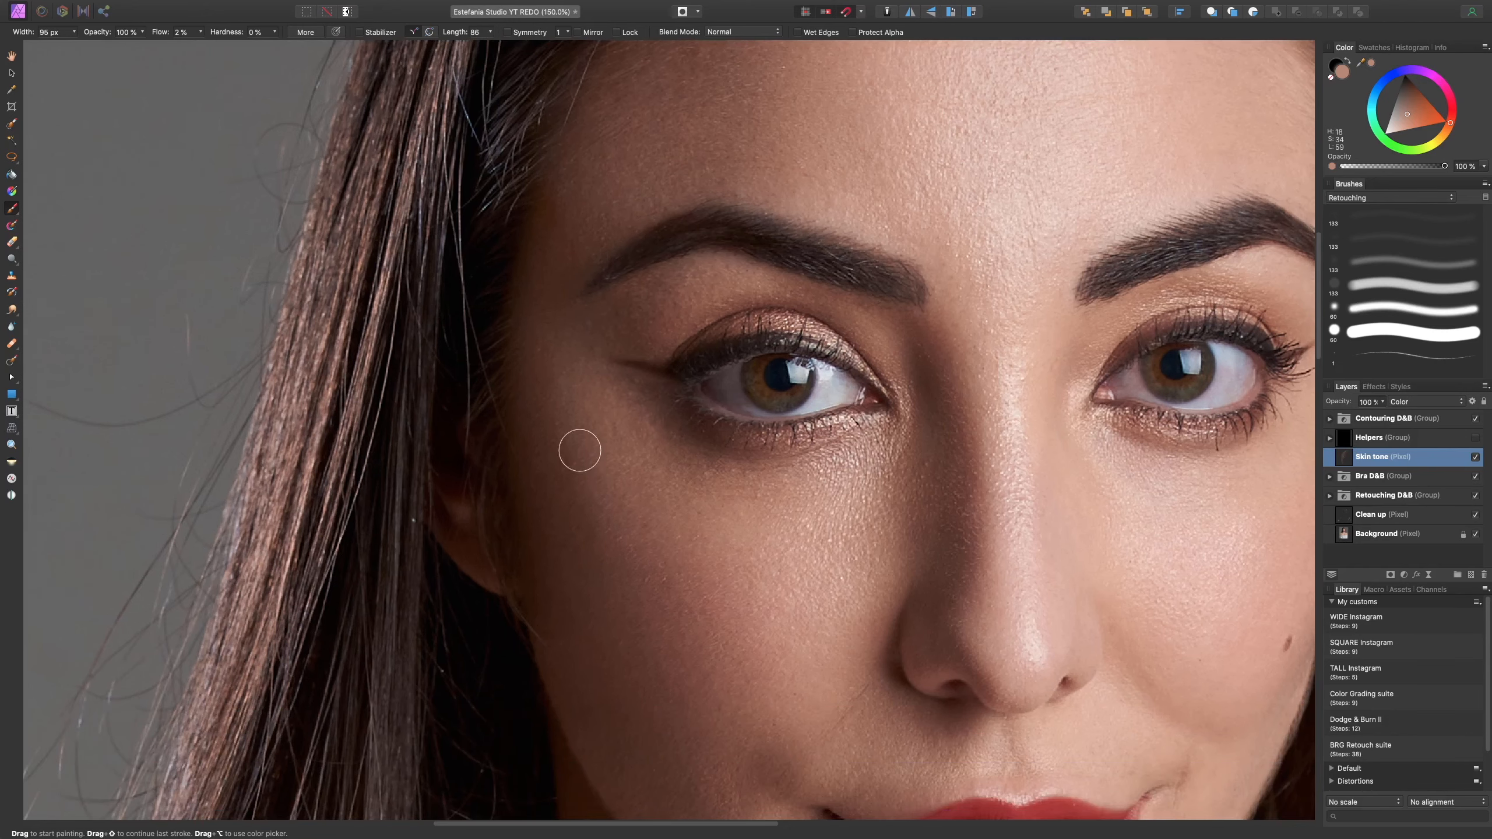
key(bracketleft)
key(bracketleft)
key(bracketleft)
key(bracketleft)
key(bracketleft)
key(bracketright)
key(bracketright)
key(bracketright)
key(bracketright)
key(bracketright)
key(bracketright)
key(bracketleft)
key(bracketleft)
key(bracketleft)
key(bracketleft)
key(bracketleft)
key(bracketright)
key(super+1)
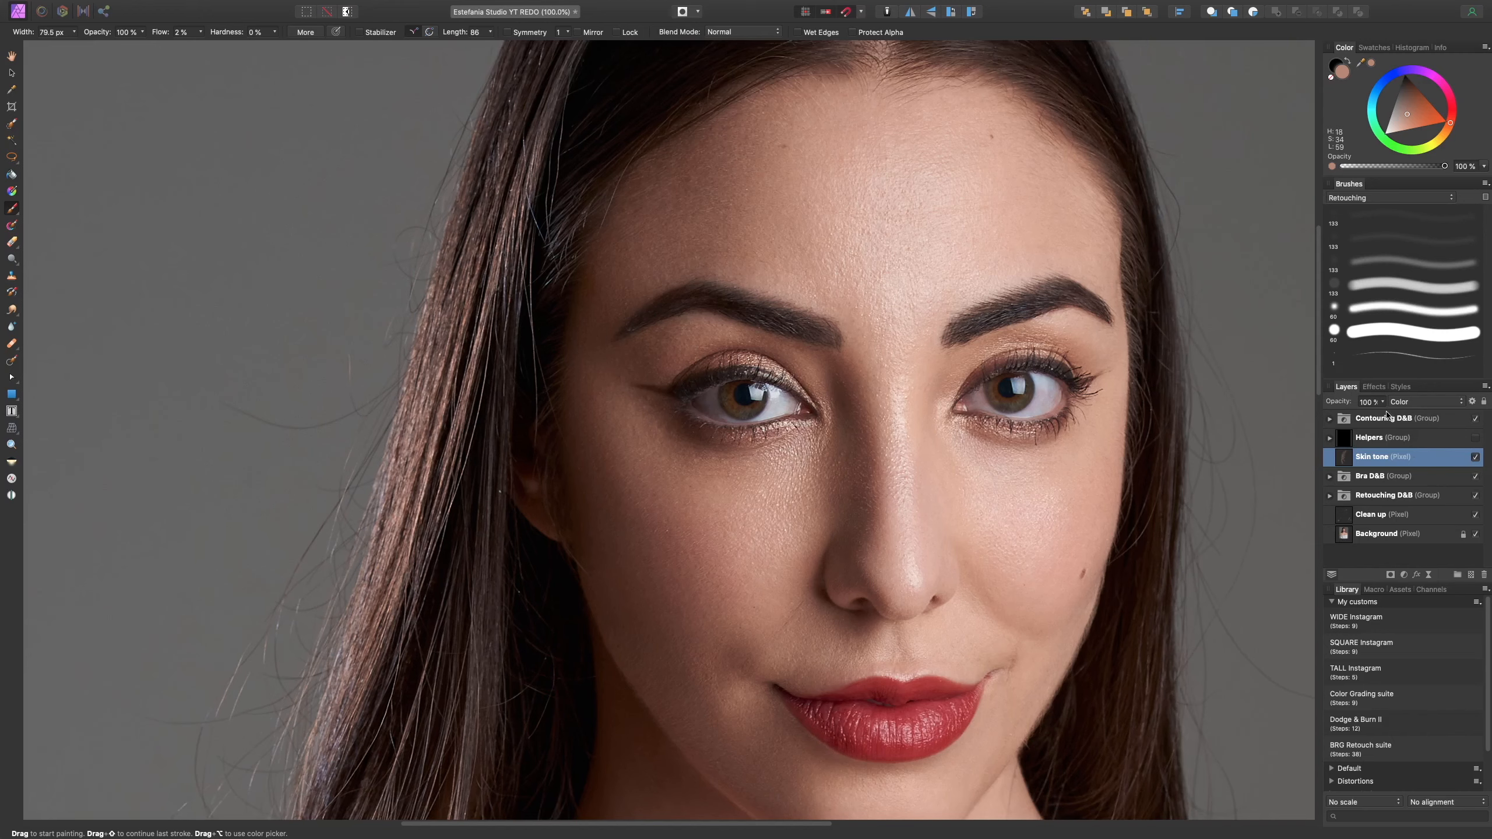
drag(1385, 404, 1380, 420)
- Reduce the brush to about 42 px and extend the skin tone down the shadowed cheek
drag(952, 517, 925, 348)
key(super+equal)
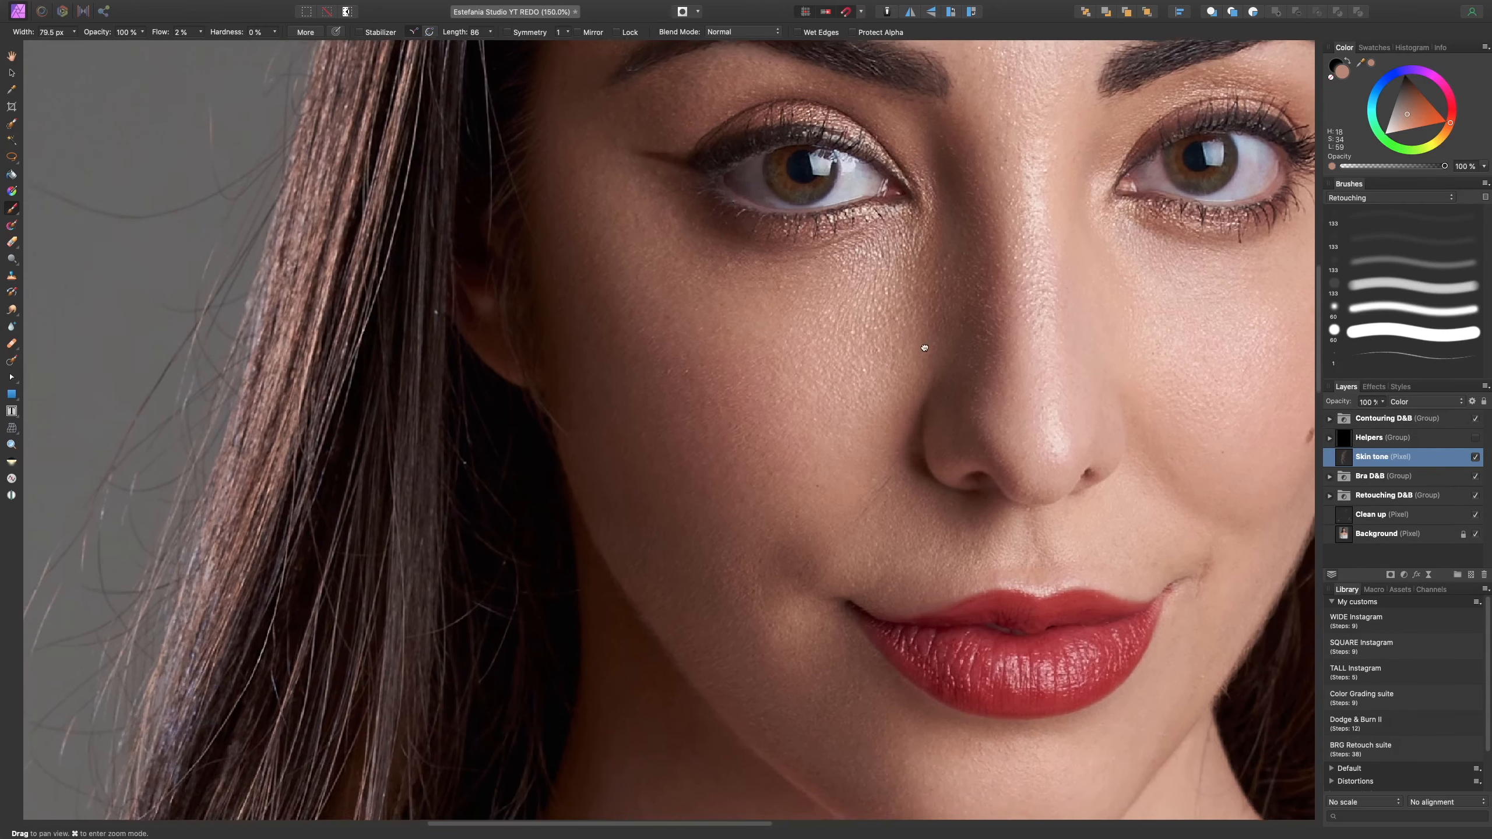
key(bracketleft)
key(bracketleft)
key(bracketleft)
key(bracketleft)
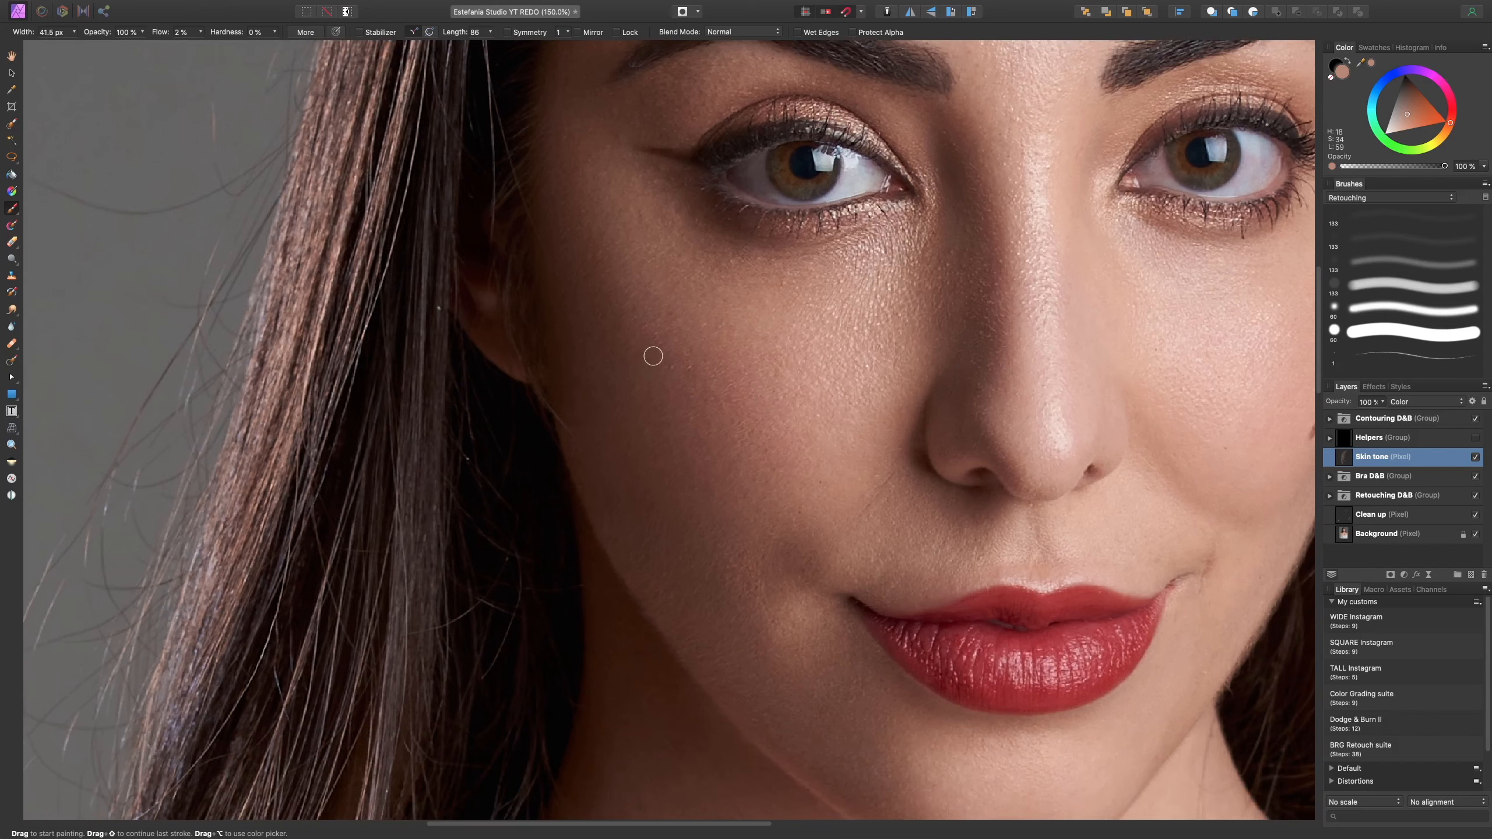
- Sample lighter skin on the cheek beside the nose and paint it over the nose's shadowed side with a brush of about 83 px
drag(1017, 280, 956, 350)
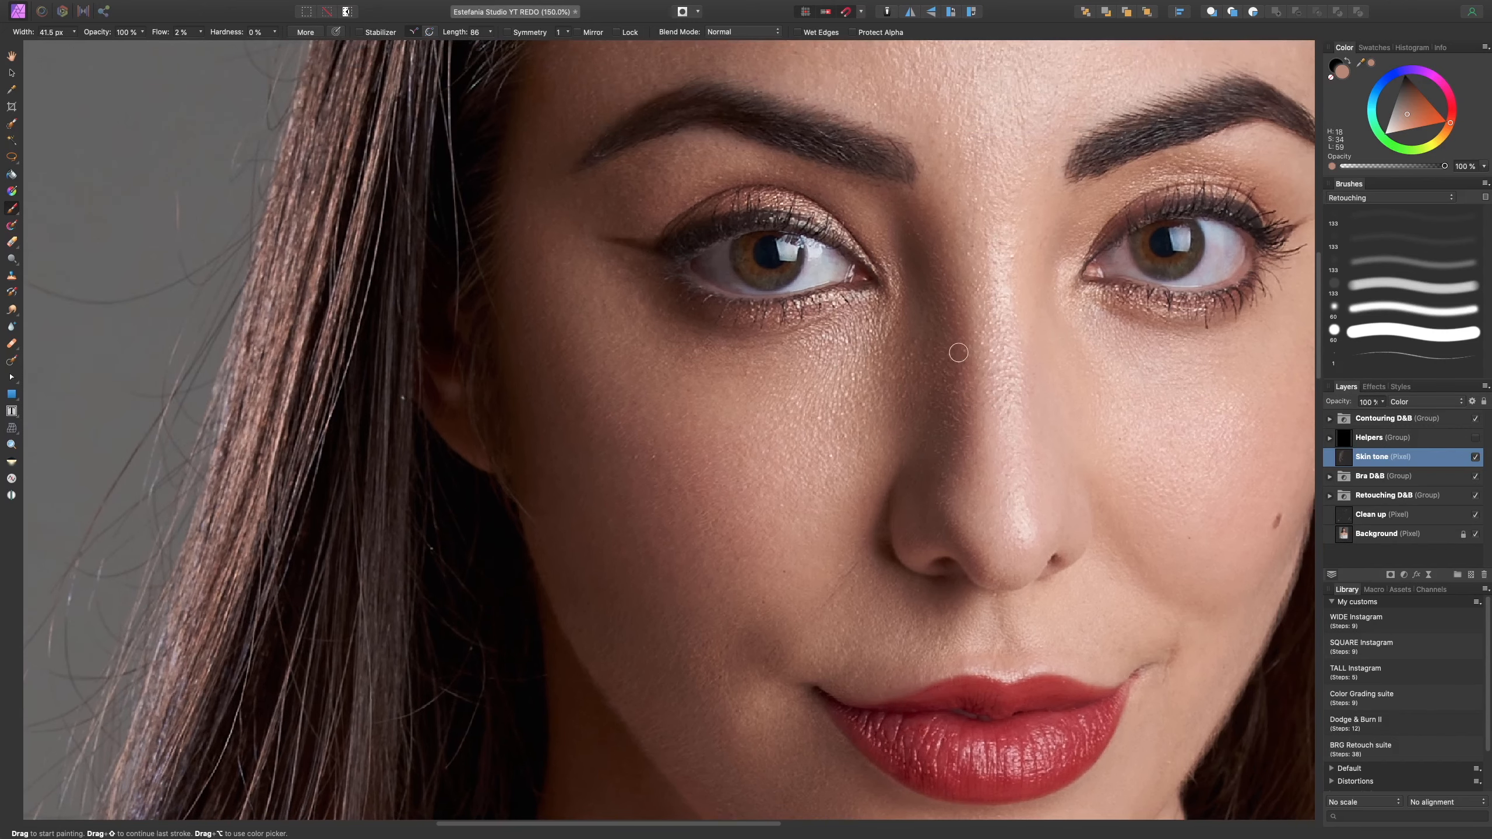
key(bracketright)
key(bracketright)
scroll(1044, 349, up, 5)
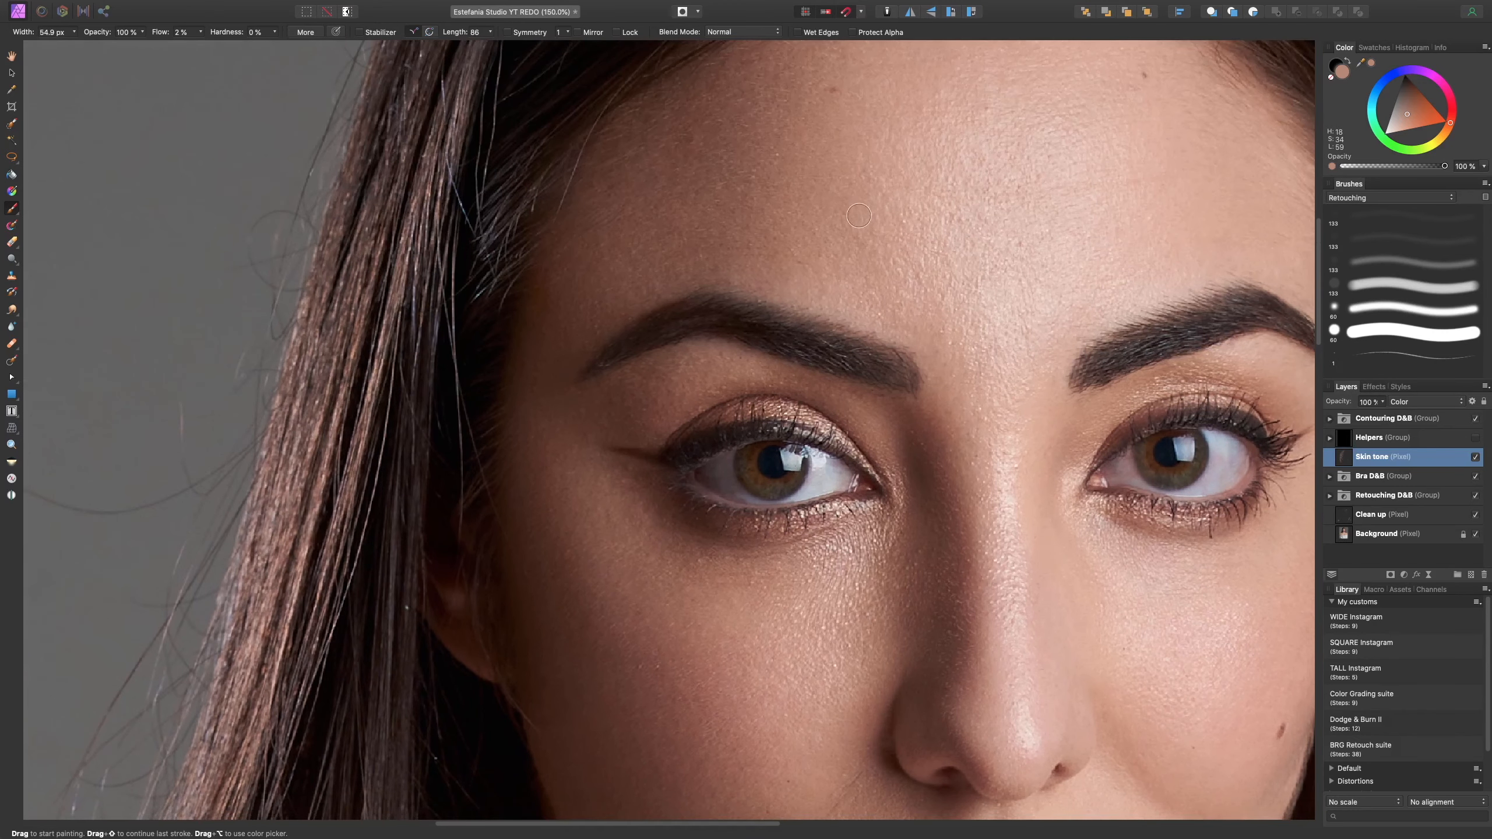
scroll(846, 203, down, 6)
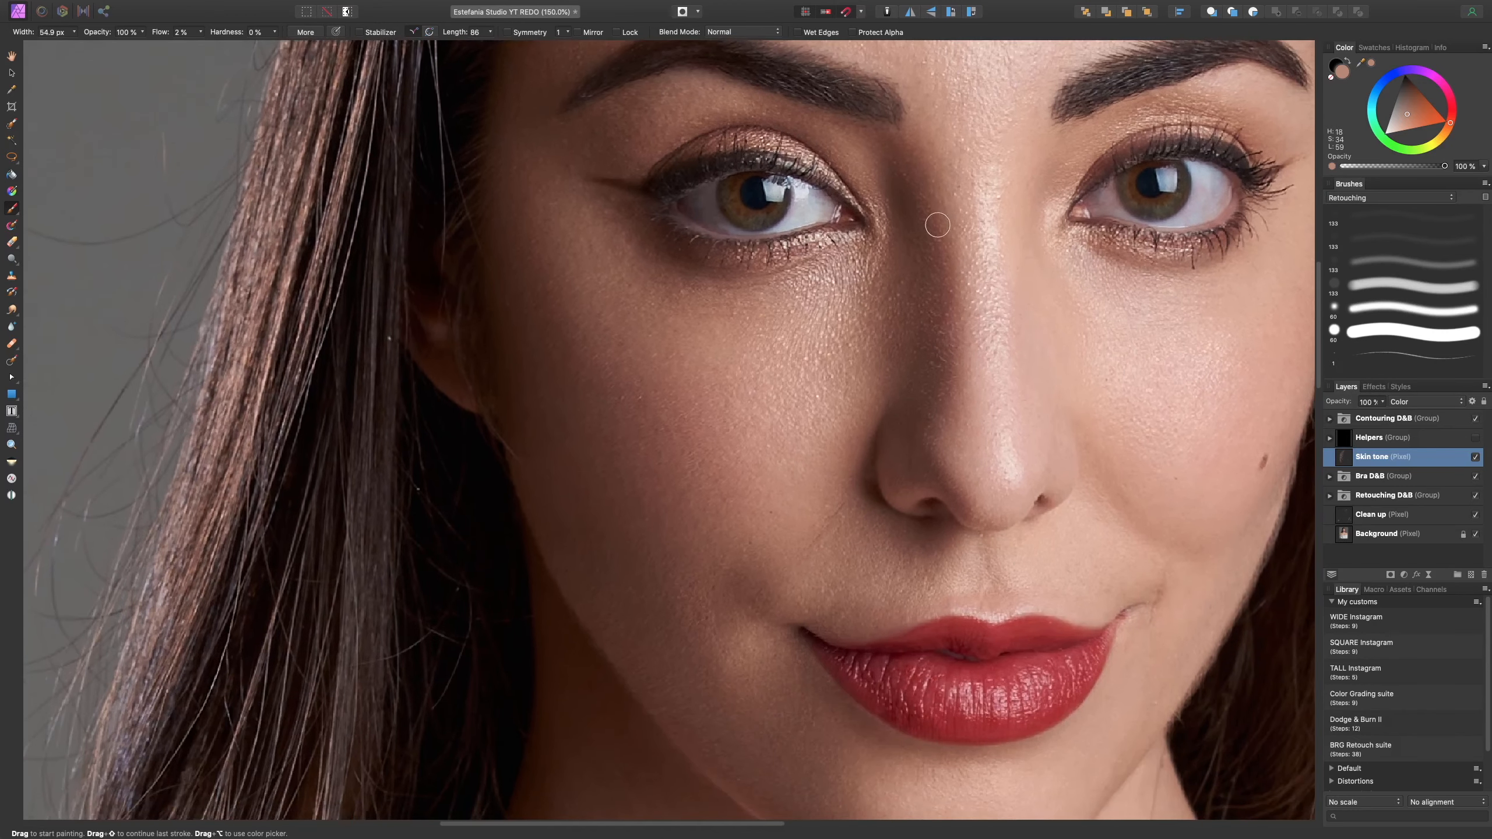
alt+click(830, 328)
key(bracketright)
key(bracketright)
key(bracketright)
key(super+plus)
key(super+plus)
drag(1166, 273, 863, 481)
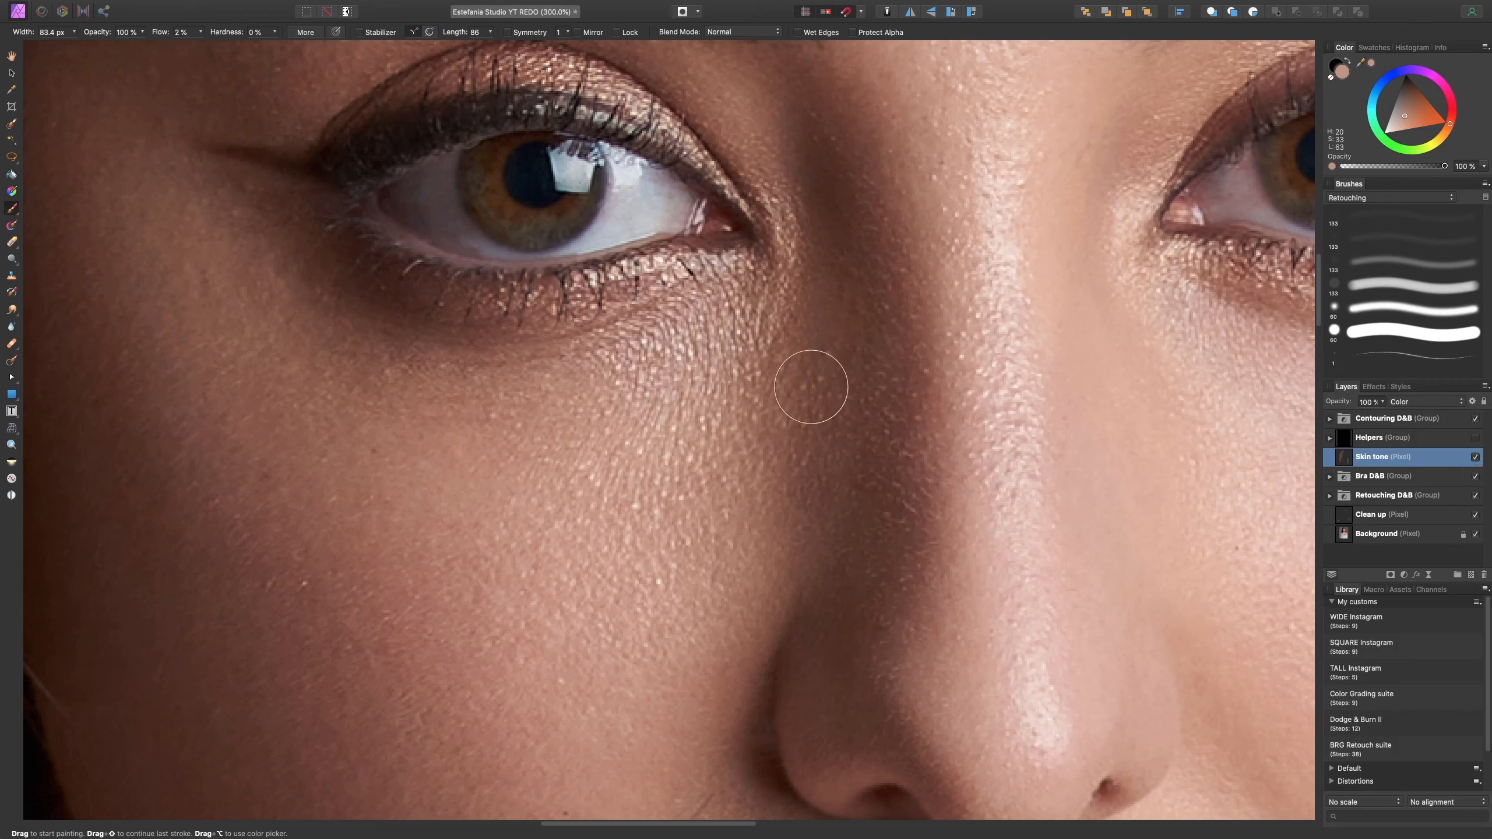
- Isolate the Skin tone layer to examine its painted strokes, and return to the full image
alt+click(1346, 459)
key(super+minus)
key(super+minus)
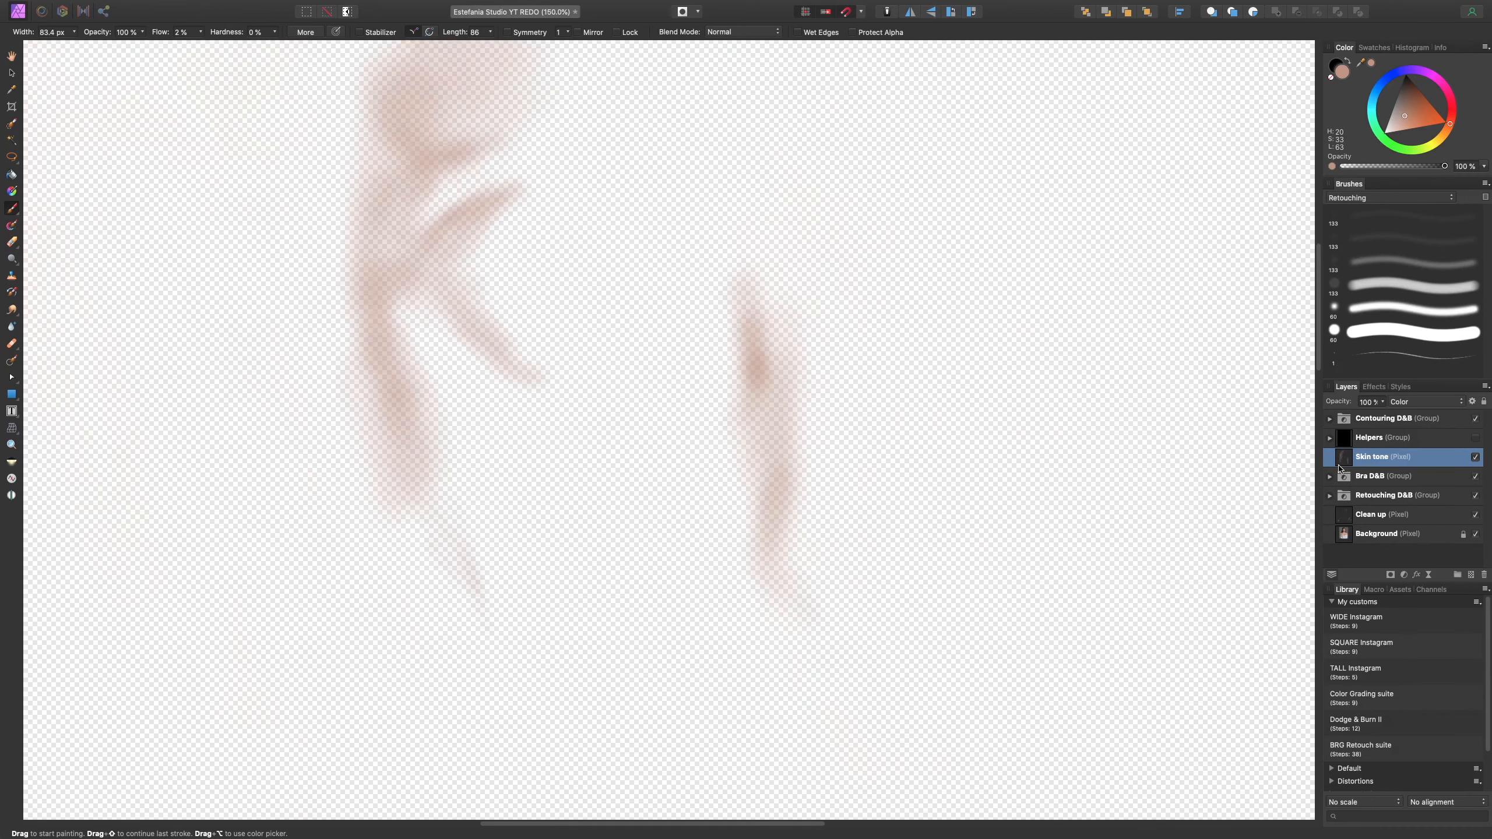
drag(969, 388, 1000, 461)
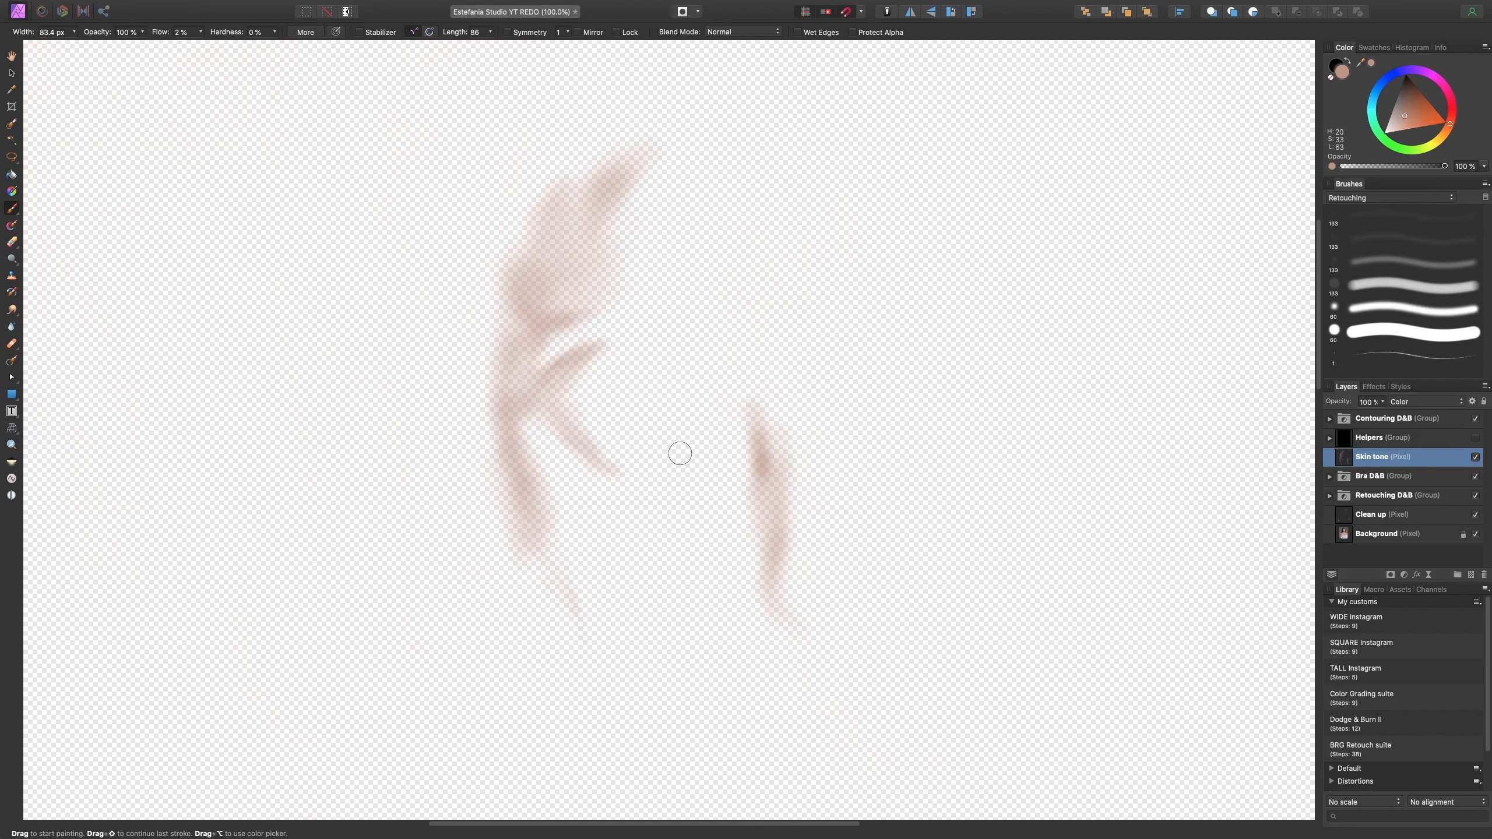
alt+click(1428, 457)
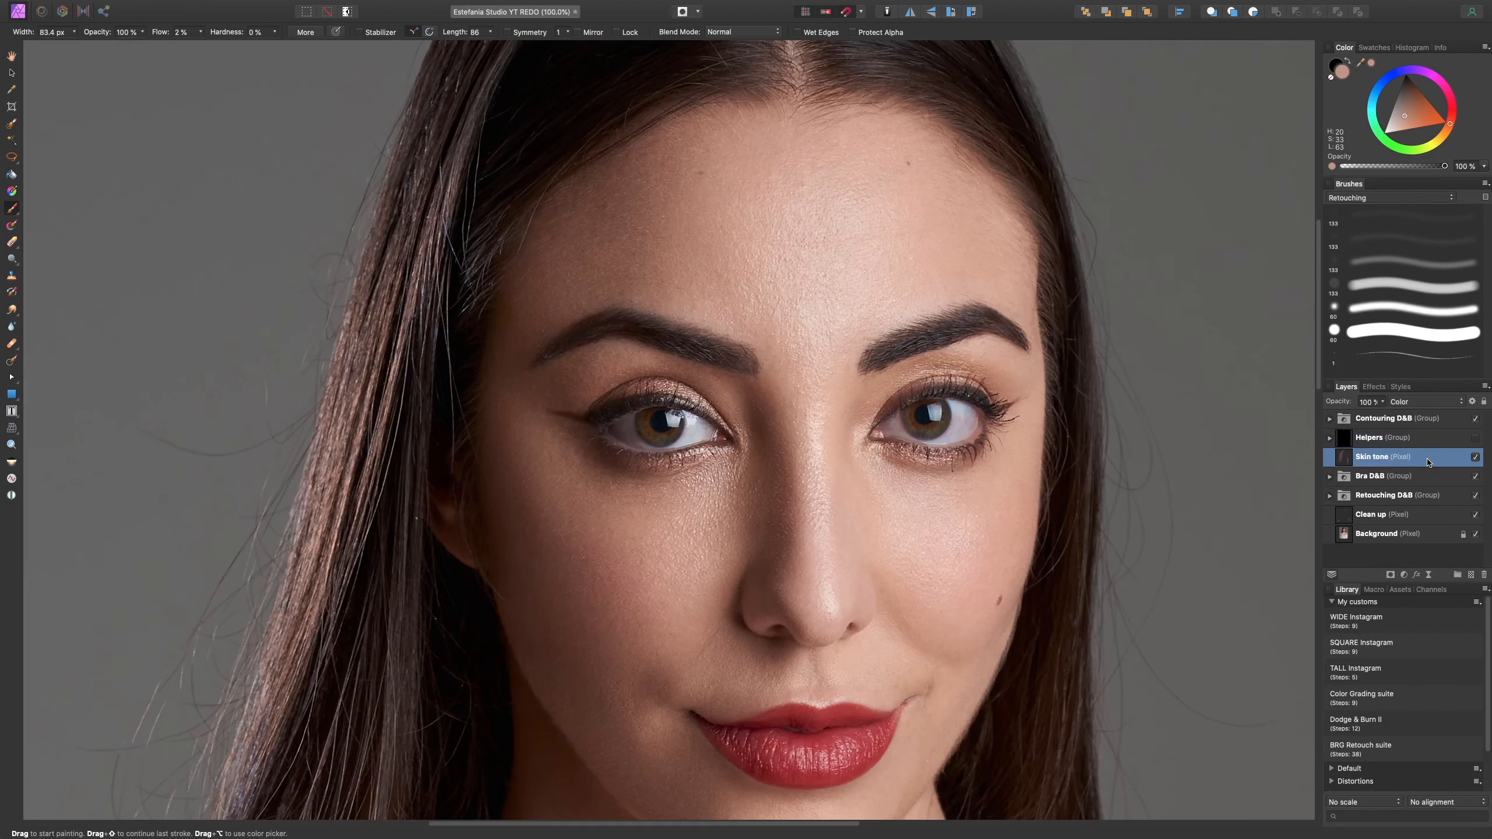
- Sample the skin above the mouth corner and even out the shadowed lower cheek, enlarging the brush to about 136 px
drag(989, 520, 983, 396)
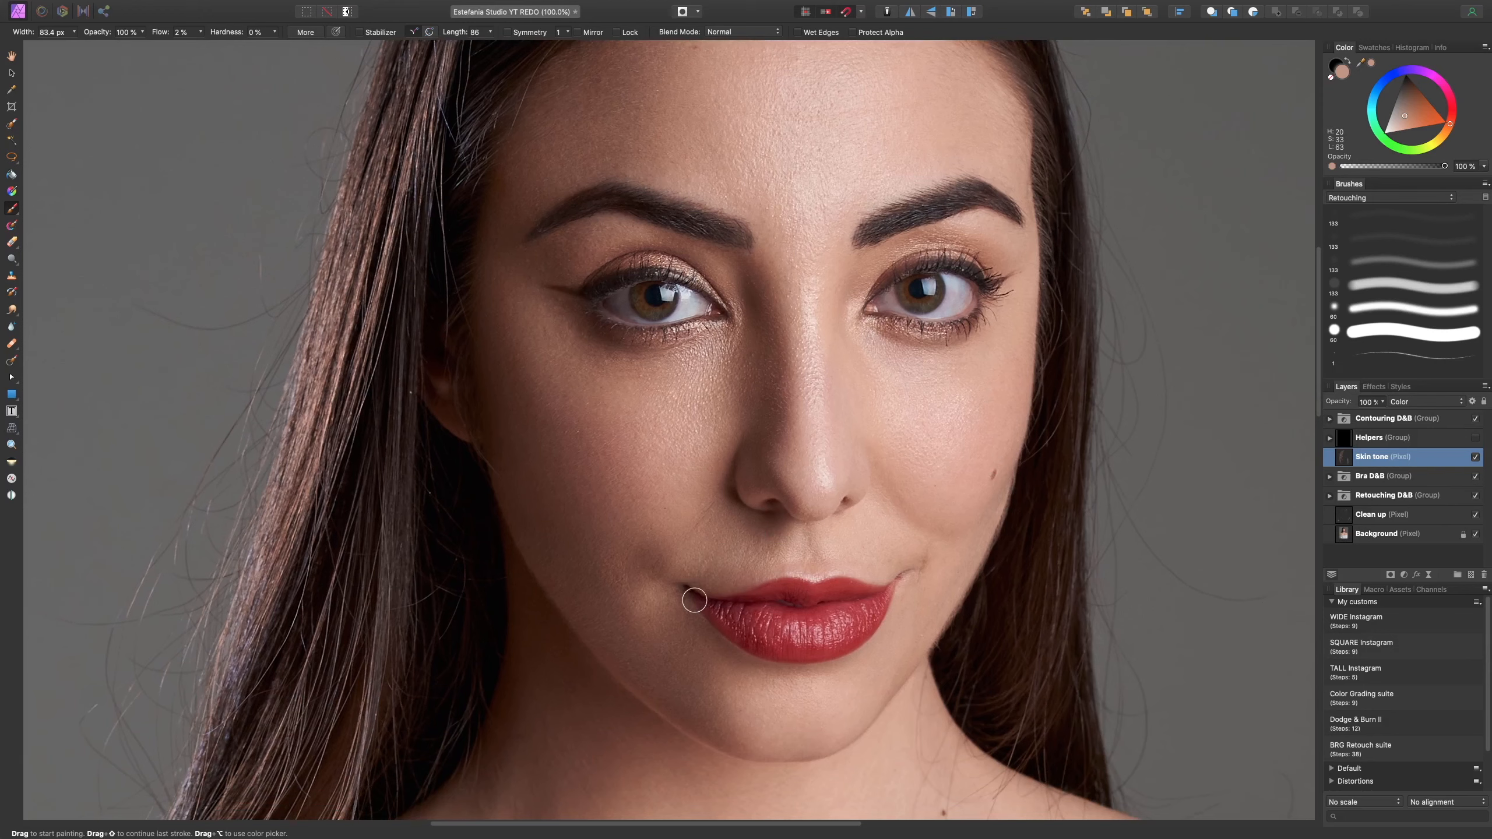
key(bracketleft)
key(bracketleft)
key(bracketleft)
alt+click(682, 521)
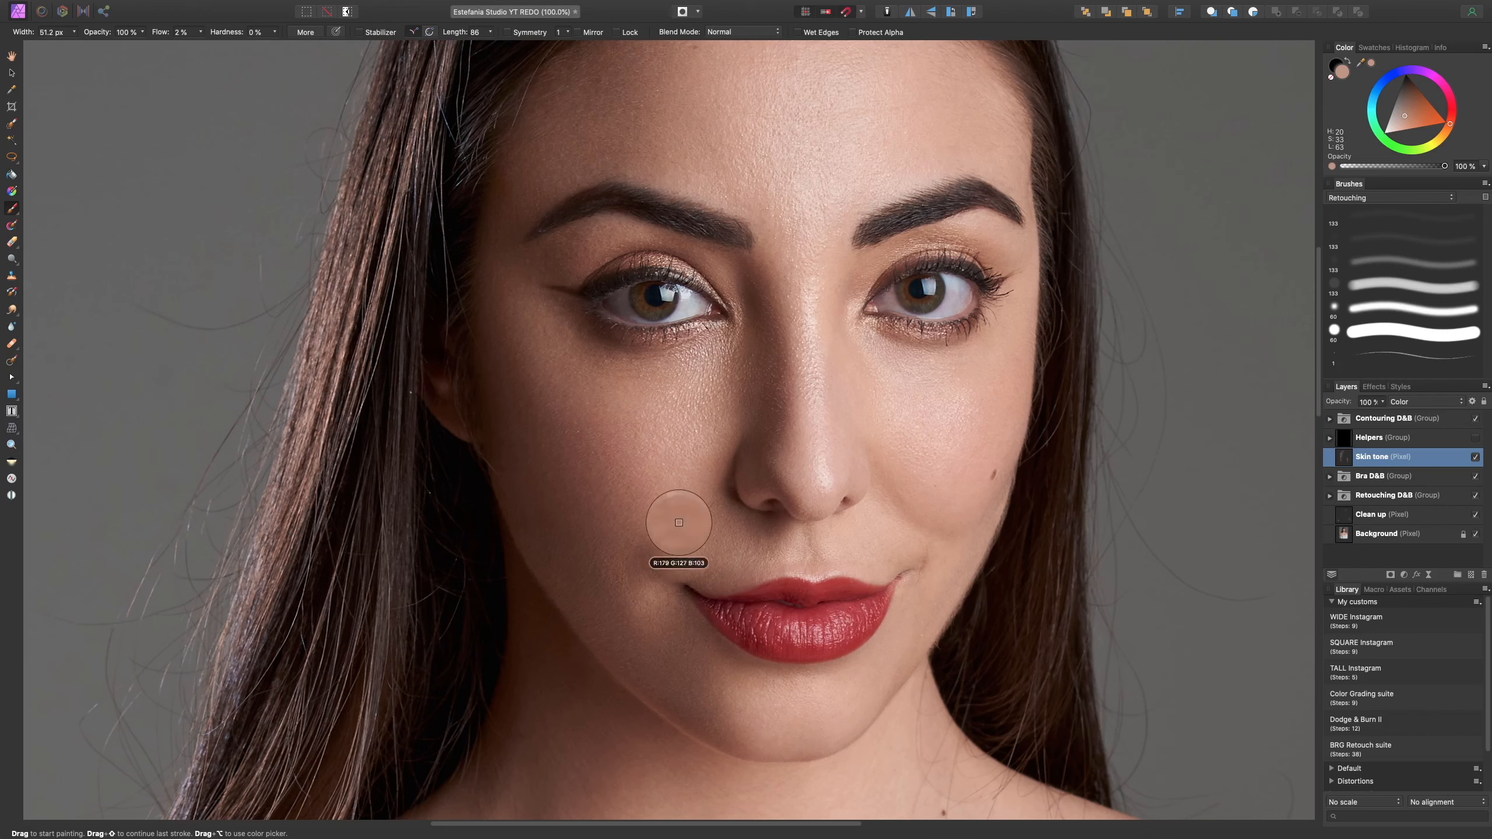
key(bracketright)
key(bracketright)
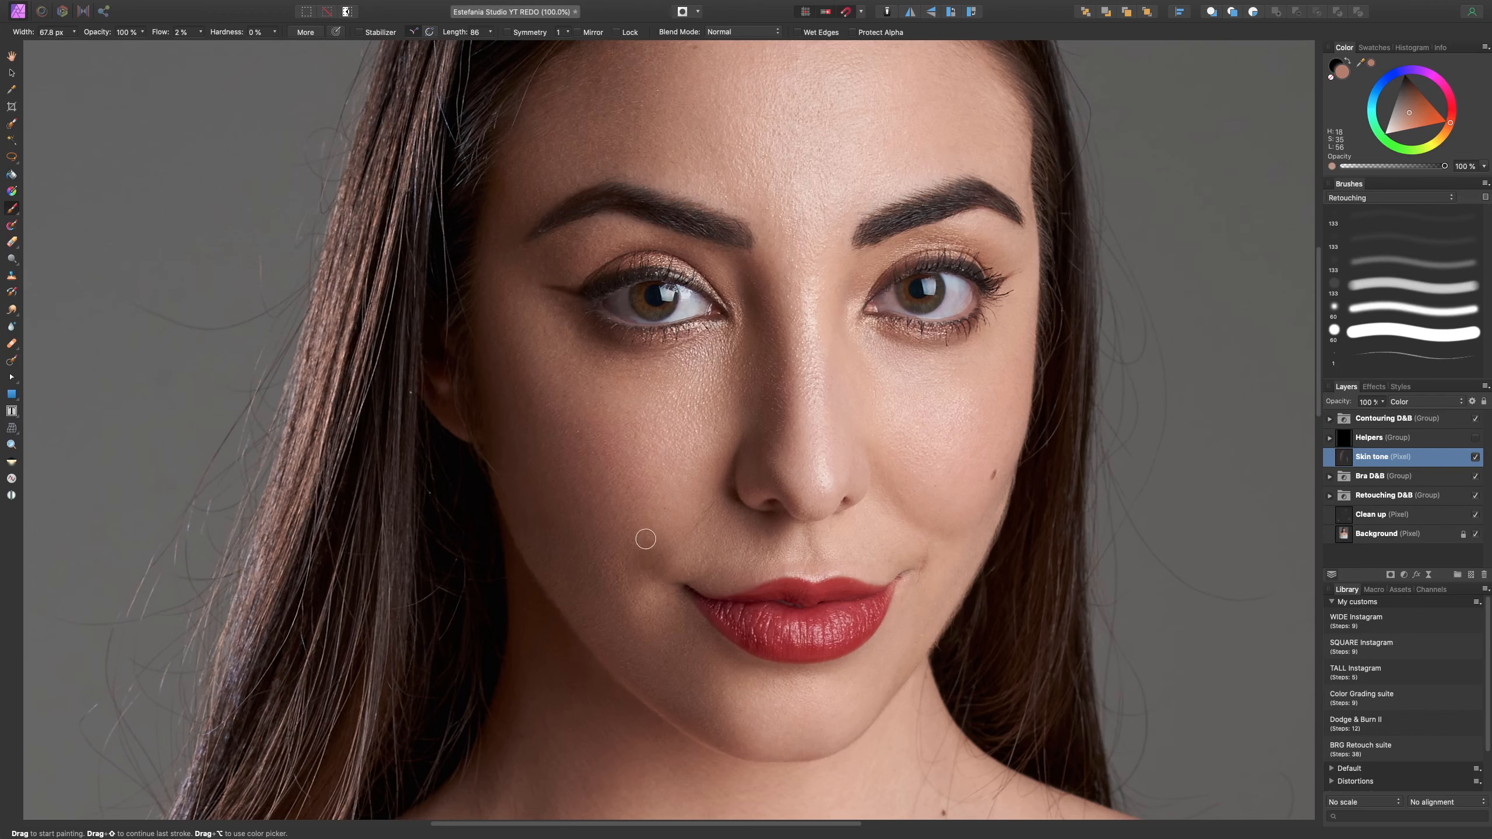
key(bracketright)
key(bracketright)
key(bracketright)
key(bracketright)
key(bracketright)
- Sample the chin's skin tone and paint it over the uneven skin around the mouth, reducing the brush to about 84 px
scroll(699, 615, down, 5)
scroll(698, 616, right, 3)
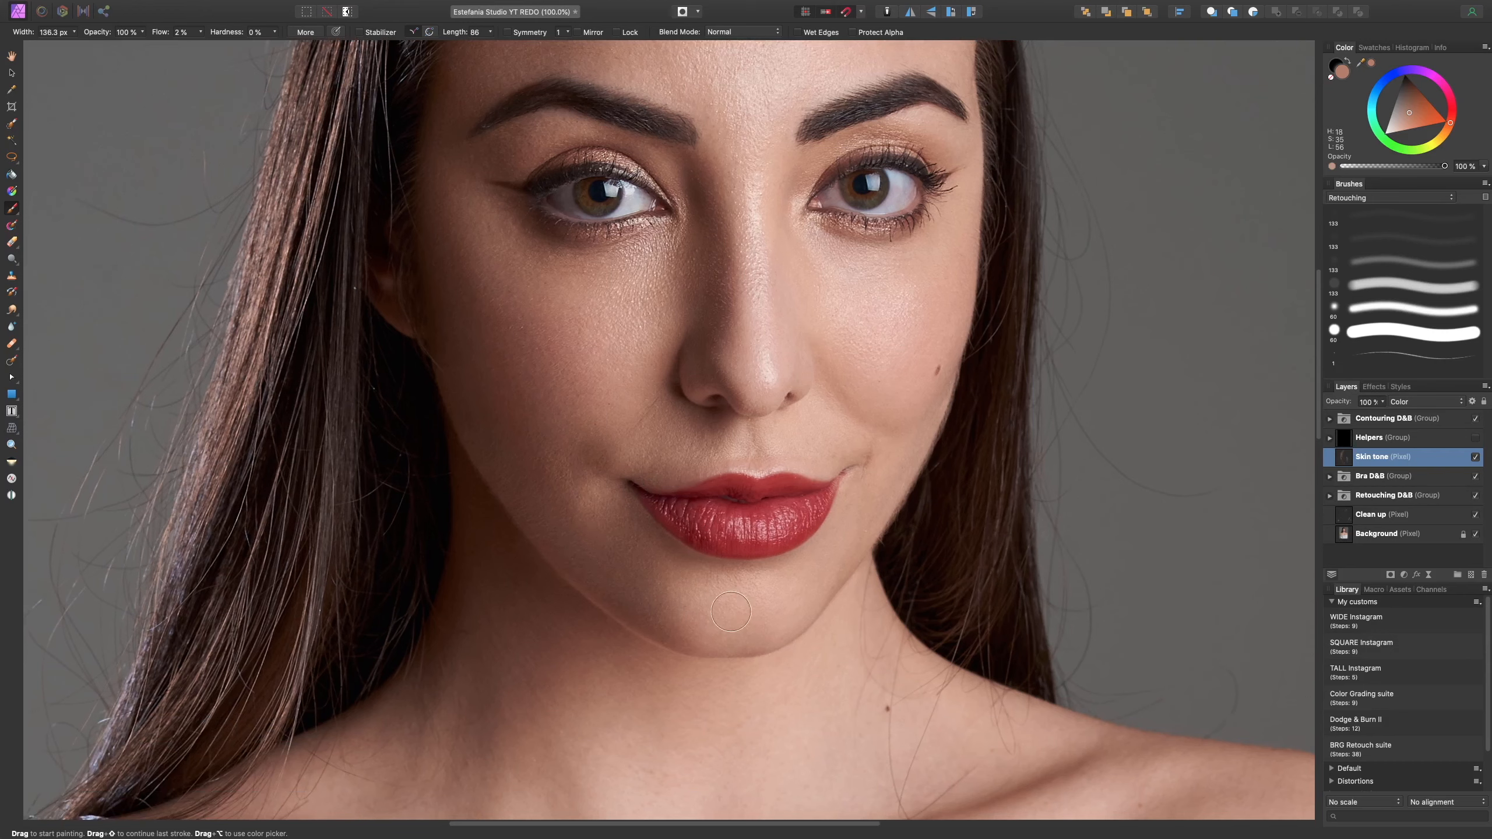
alt+click(708, 608)
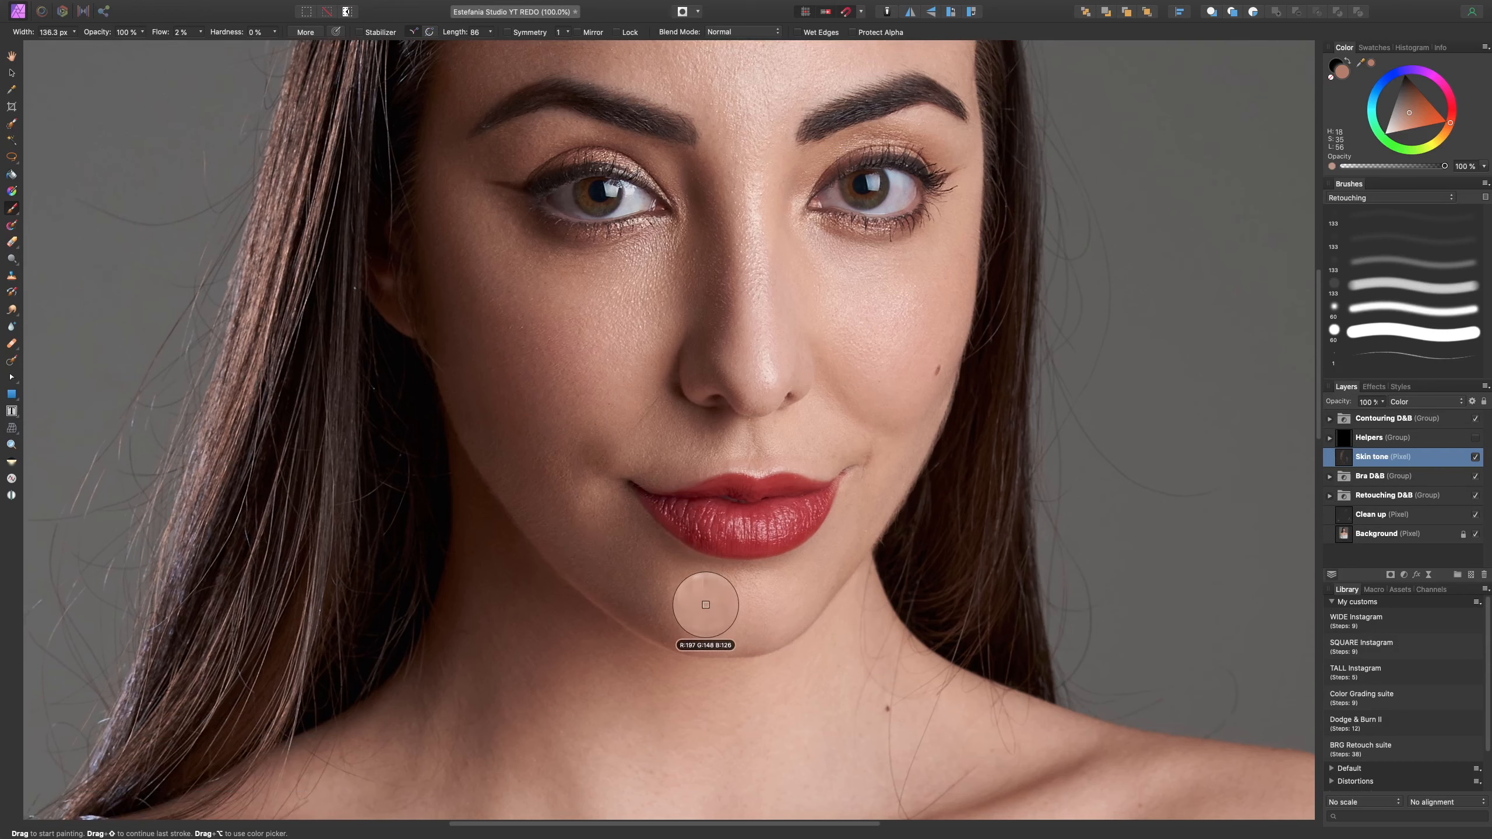
key(bracketleft)
mouse_move(616, 539)
mouse_down()
mouse_move(586, 563)
mouse_move(557, 529)
mouse_move(629, 570)
mouse_move(621, 516)
mouse_move(655, 540)
mouse_up()
key(bracketleft)
key(bracketleft)
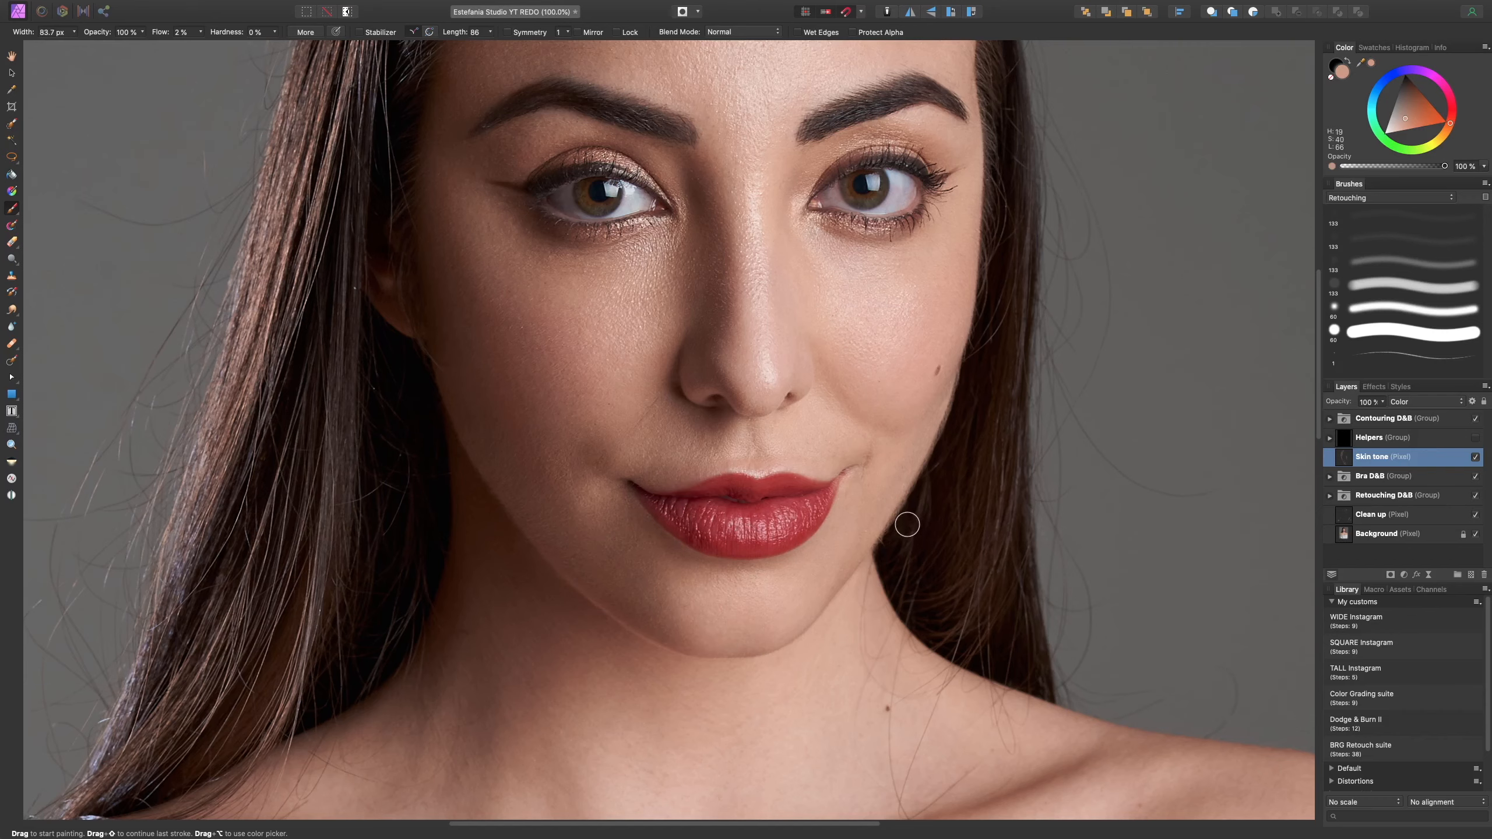
- Sample light skin just above the upper lip and blend it over that area with a brush of about 50 px
key(super+equal)
drag(927, 463, 897, 505)
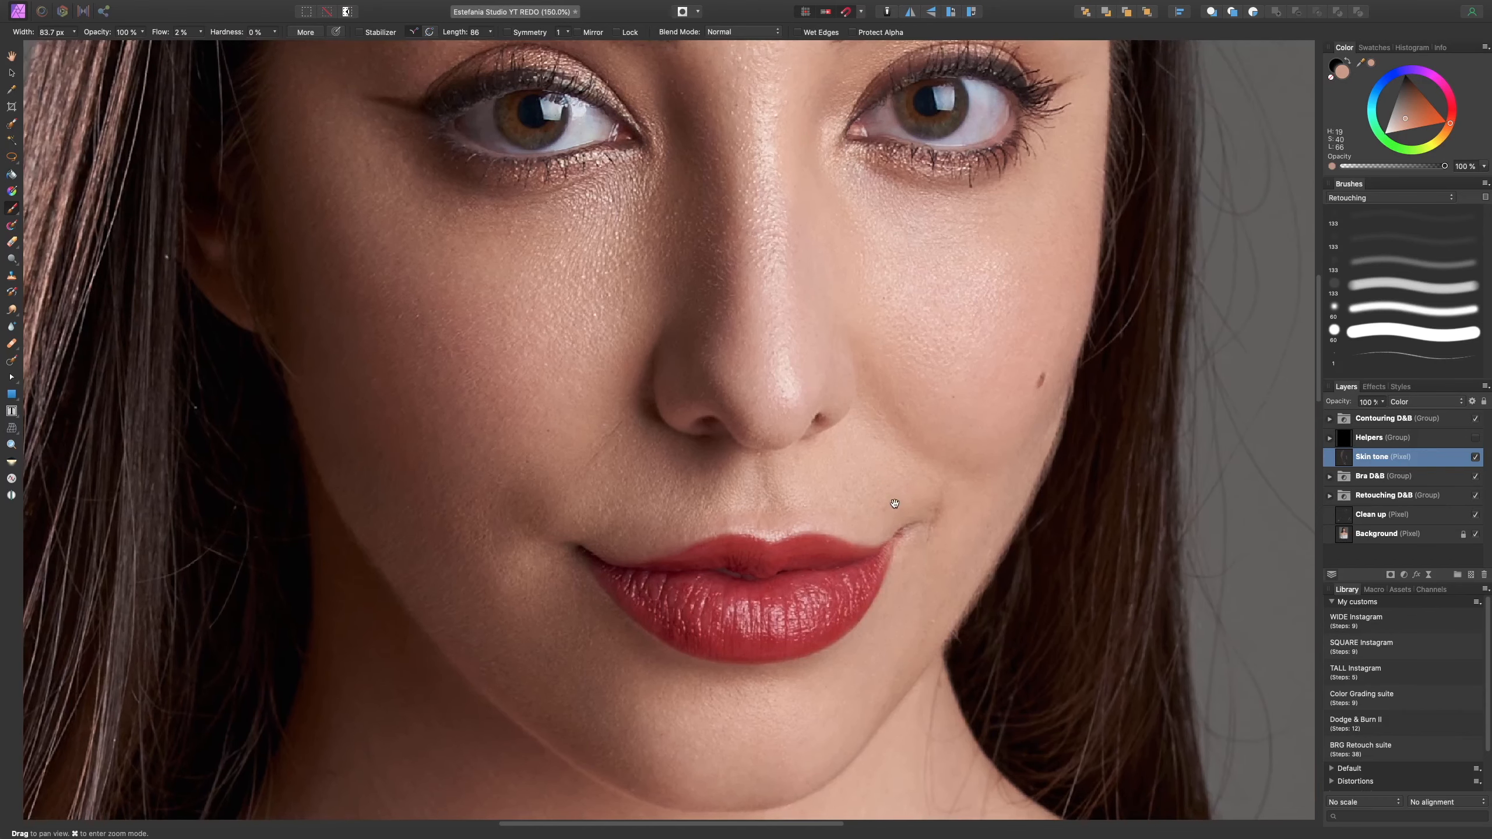
alt+click(815, 481)
key([)
alt+click(742, 499)
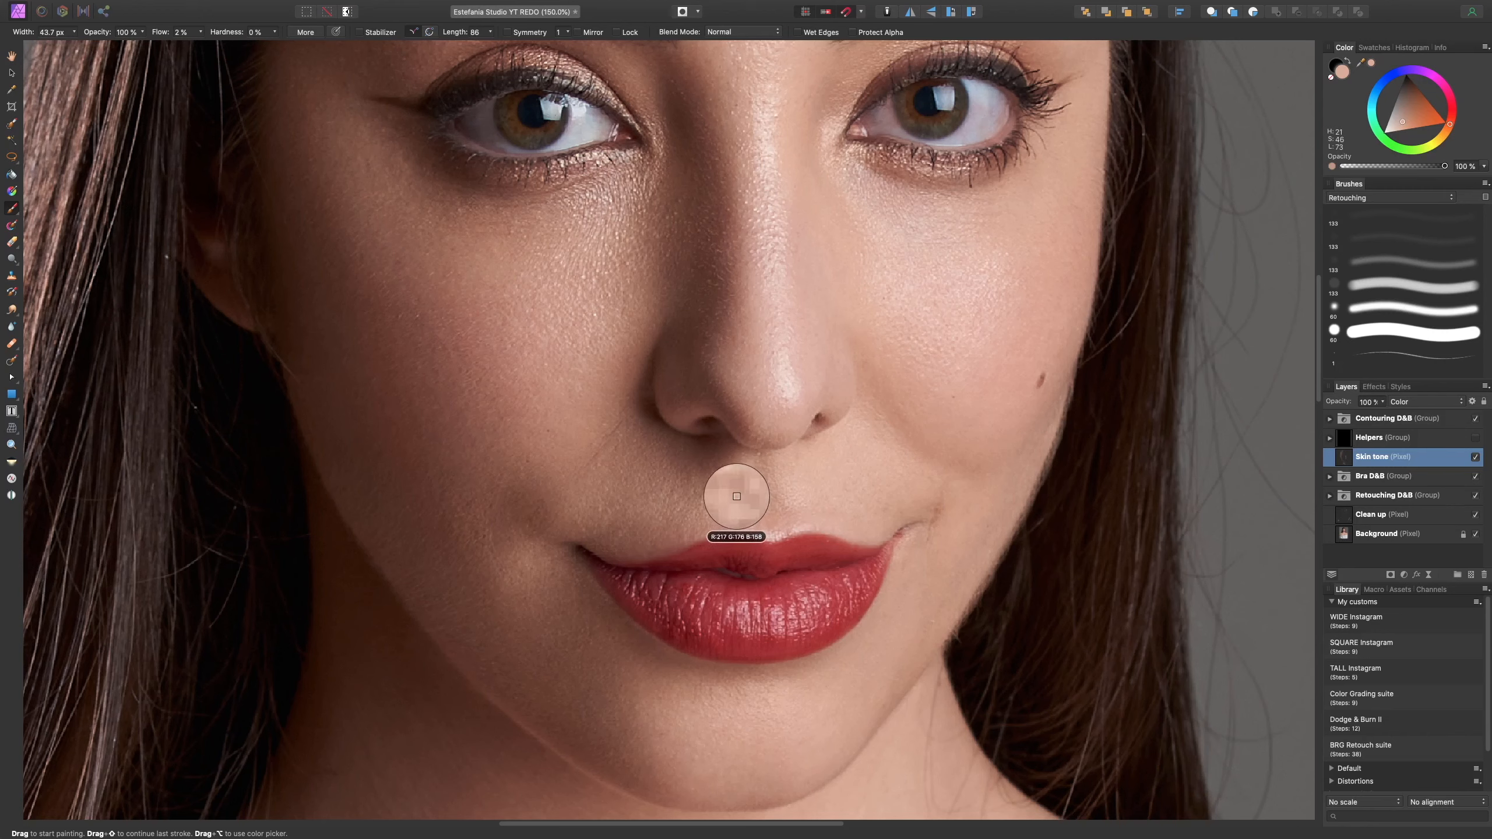
key(bracketright)
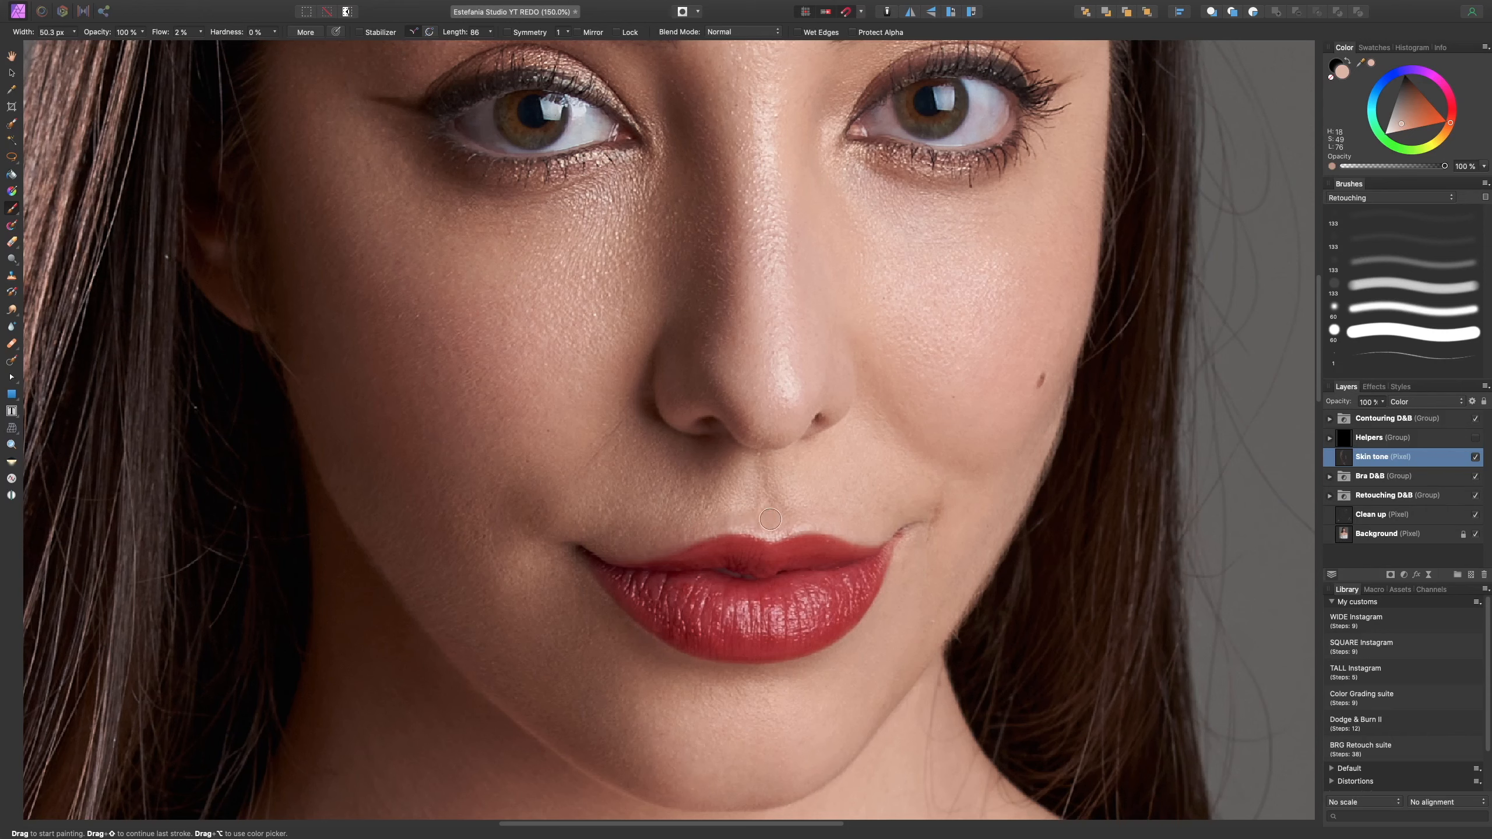
- Sample the darker skin above the shadowed side of the upper lip and blend it there with a brush of about 76 px
key(bracketright)
alt+click(675, 517)
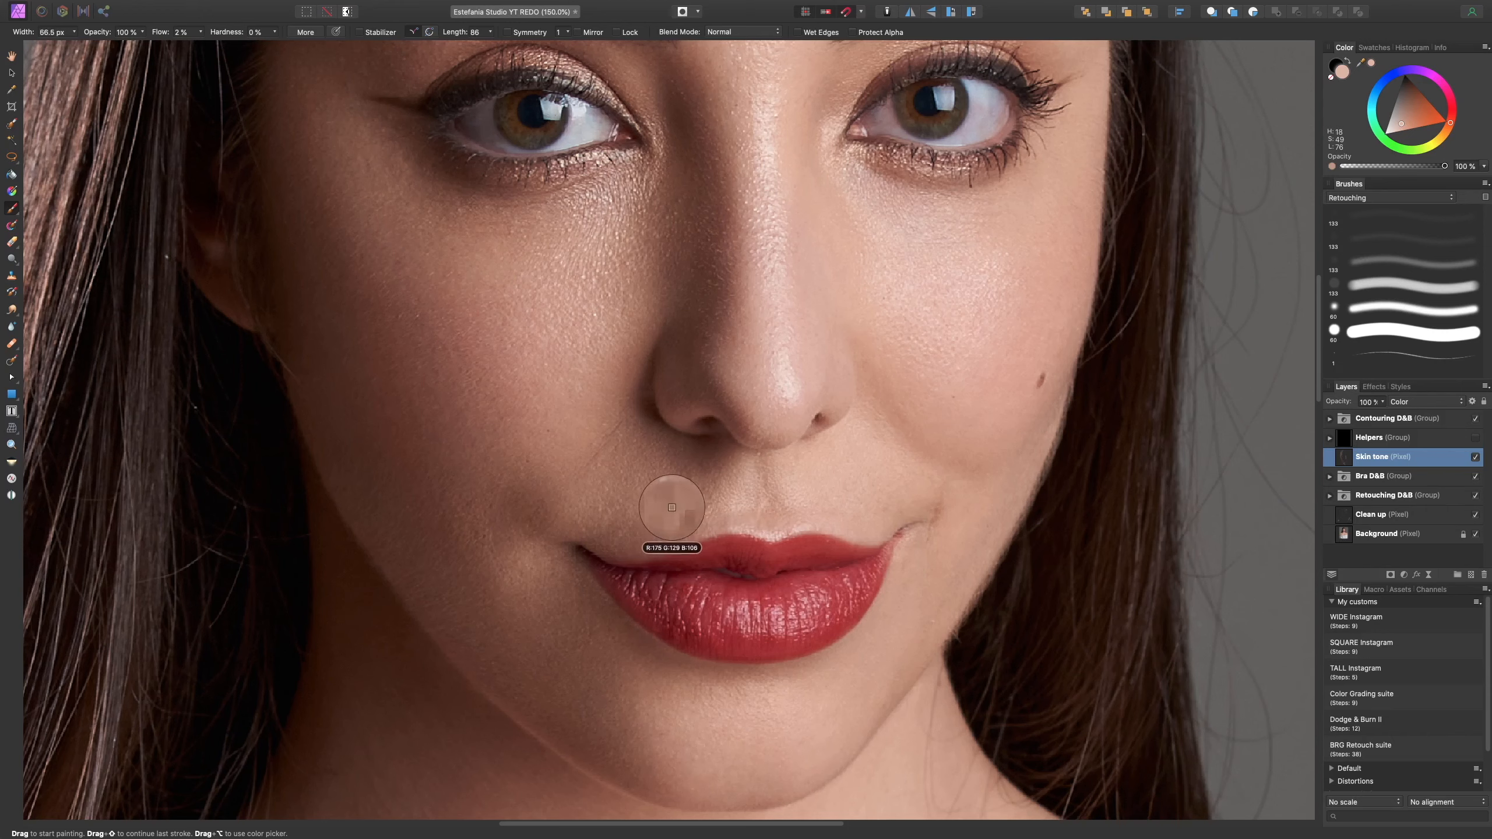
key(bracketright)
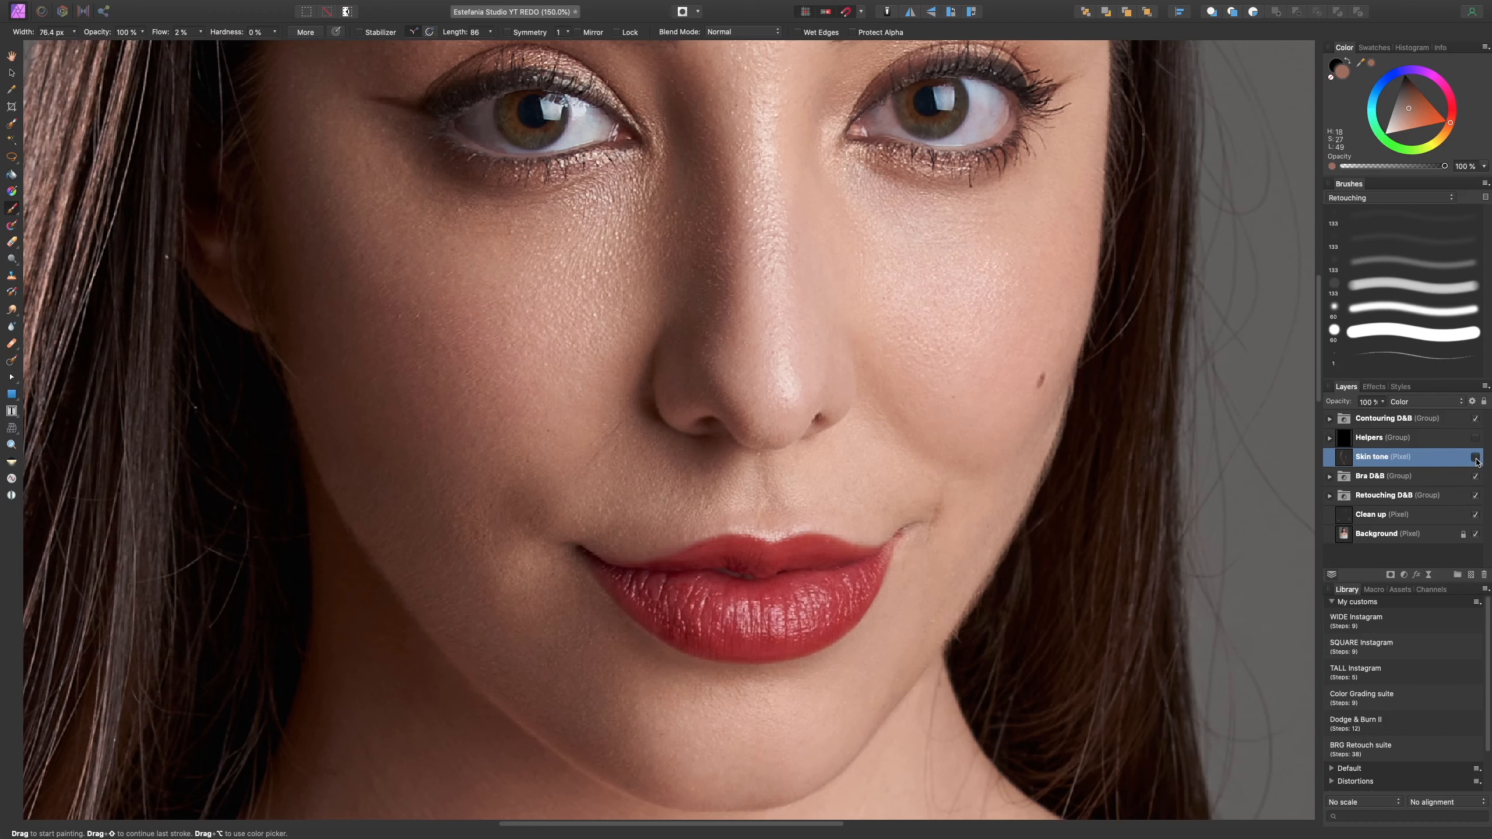
- Sample the chin's skin tone and even out the shadowed lower cheek and jaw, enlarging the brush to about 134 px
scroll(455, 406, down, 5)
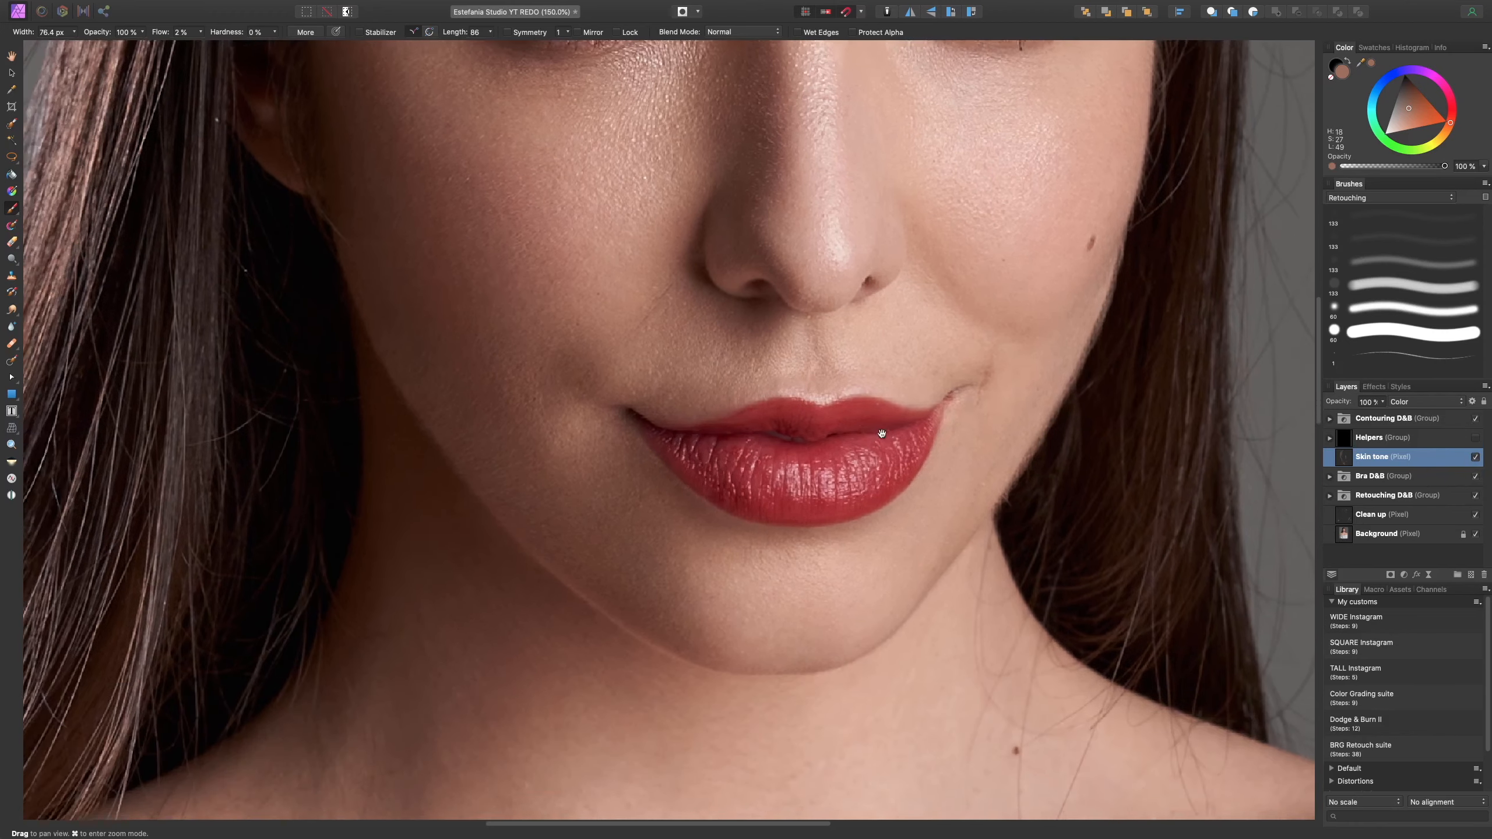
alt+click(747, 595)
key(bracketright)
key(bracketright)
key(bracketright)
key(bracketright)
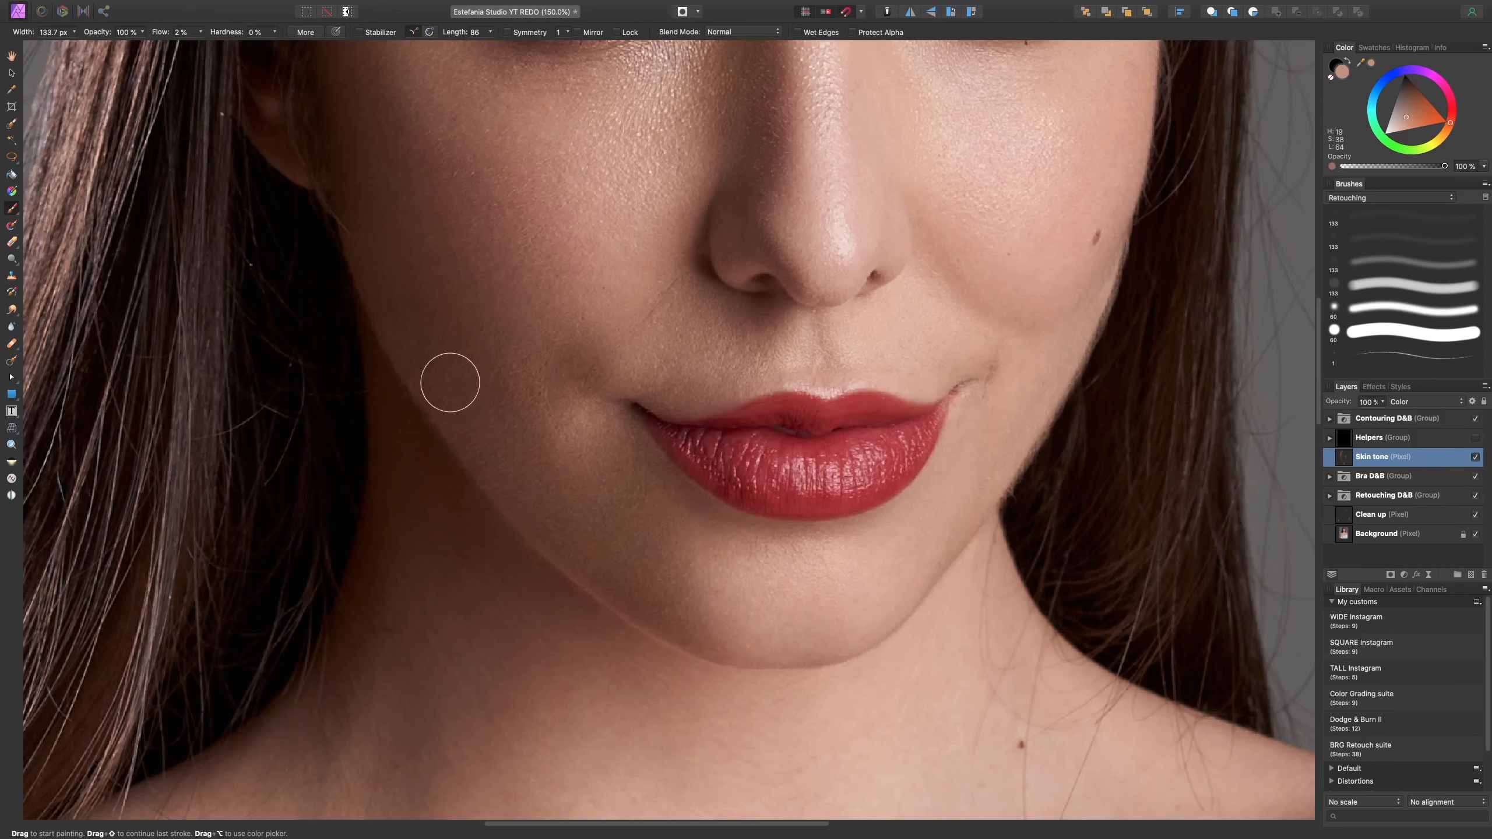
- Hide and show the Skin tone layer to compare the lower face with and without the colour correction
click(1475, 458)
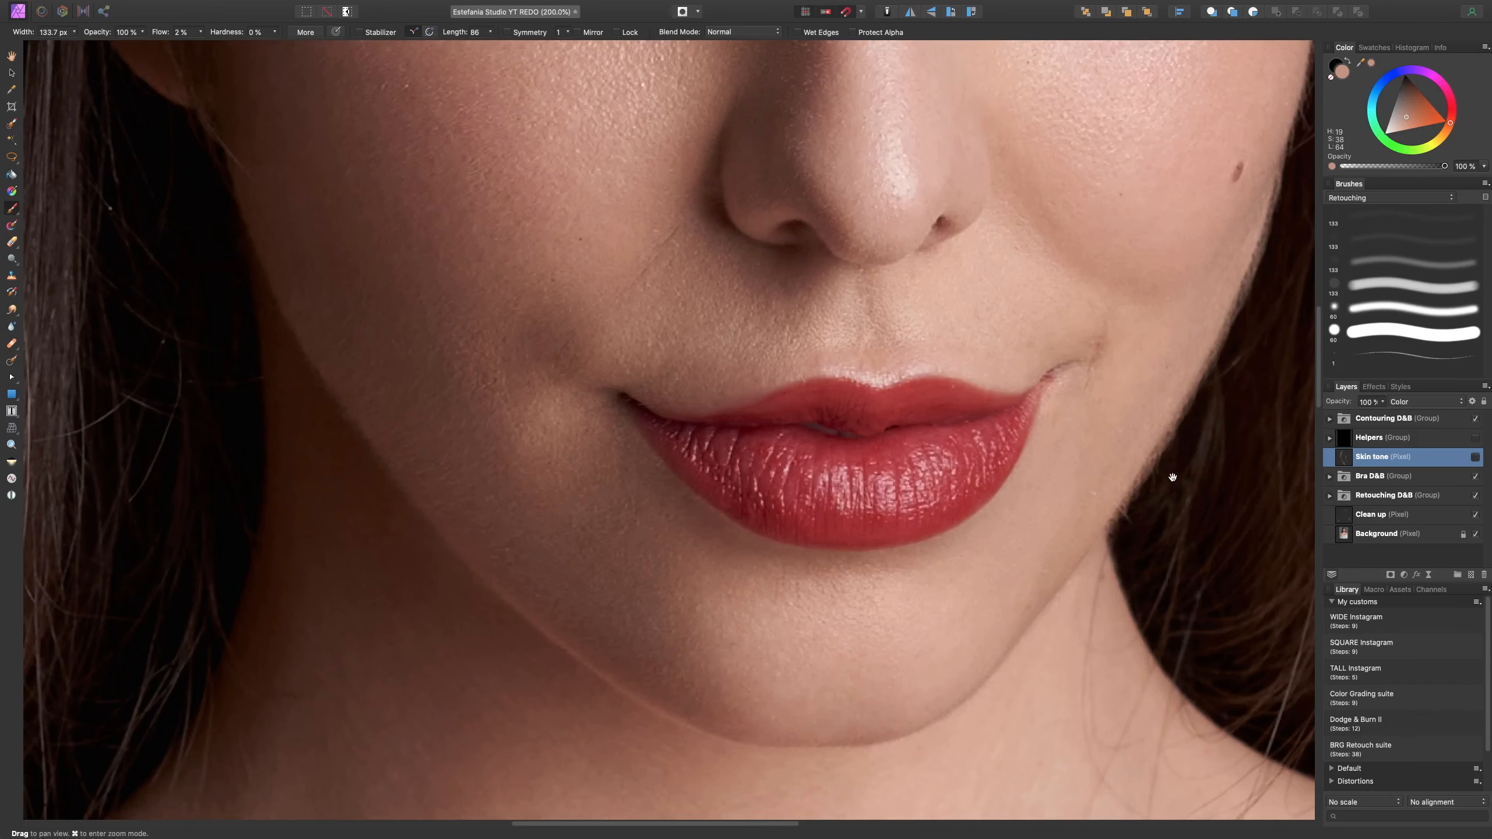
key(super+2)
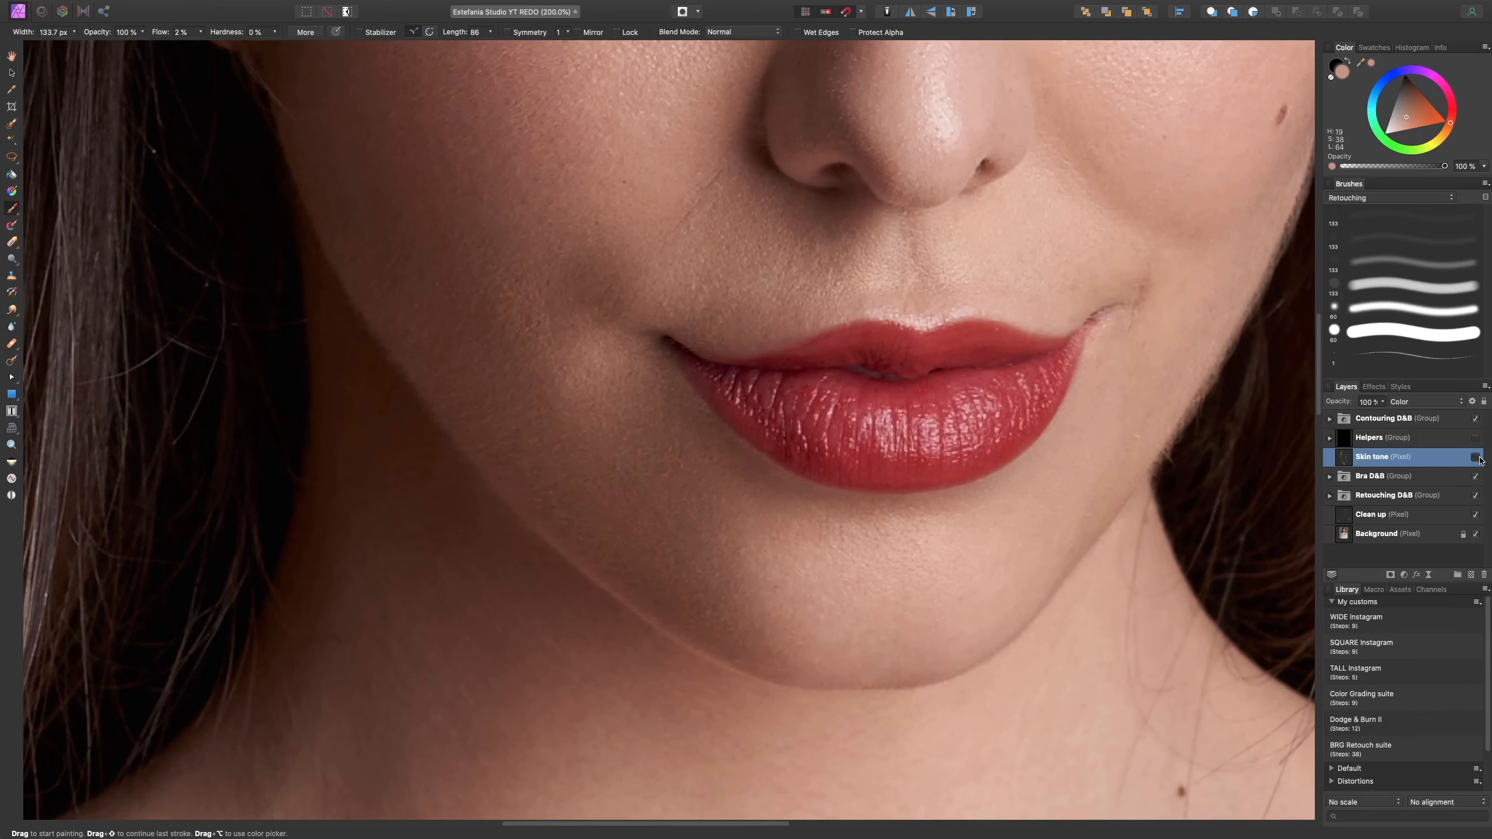
key(super+minus)
key(super+minus)
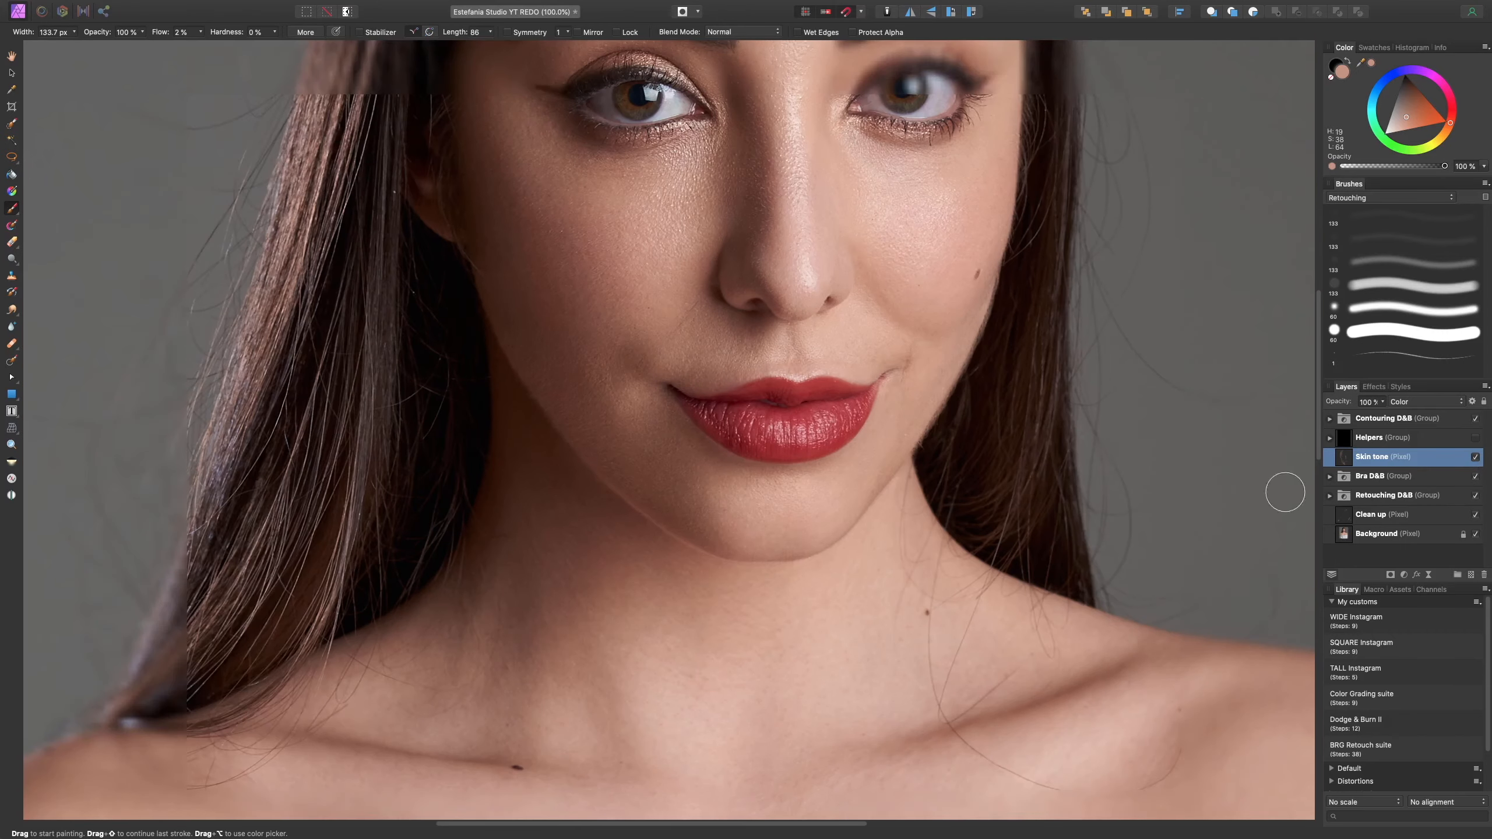
mouse_move(494, 287)
mouse_down()
mouse_move(504, 411)
mouse_move(552, 545)
mouse_up()
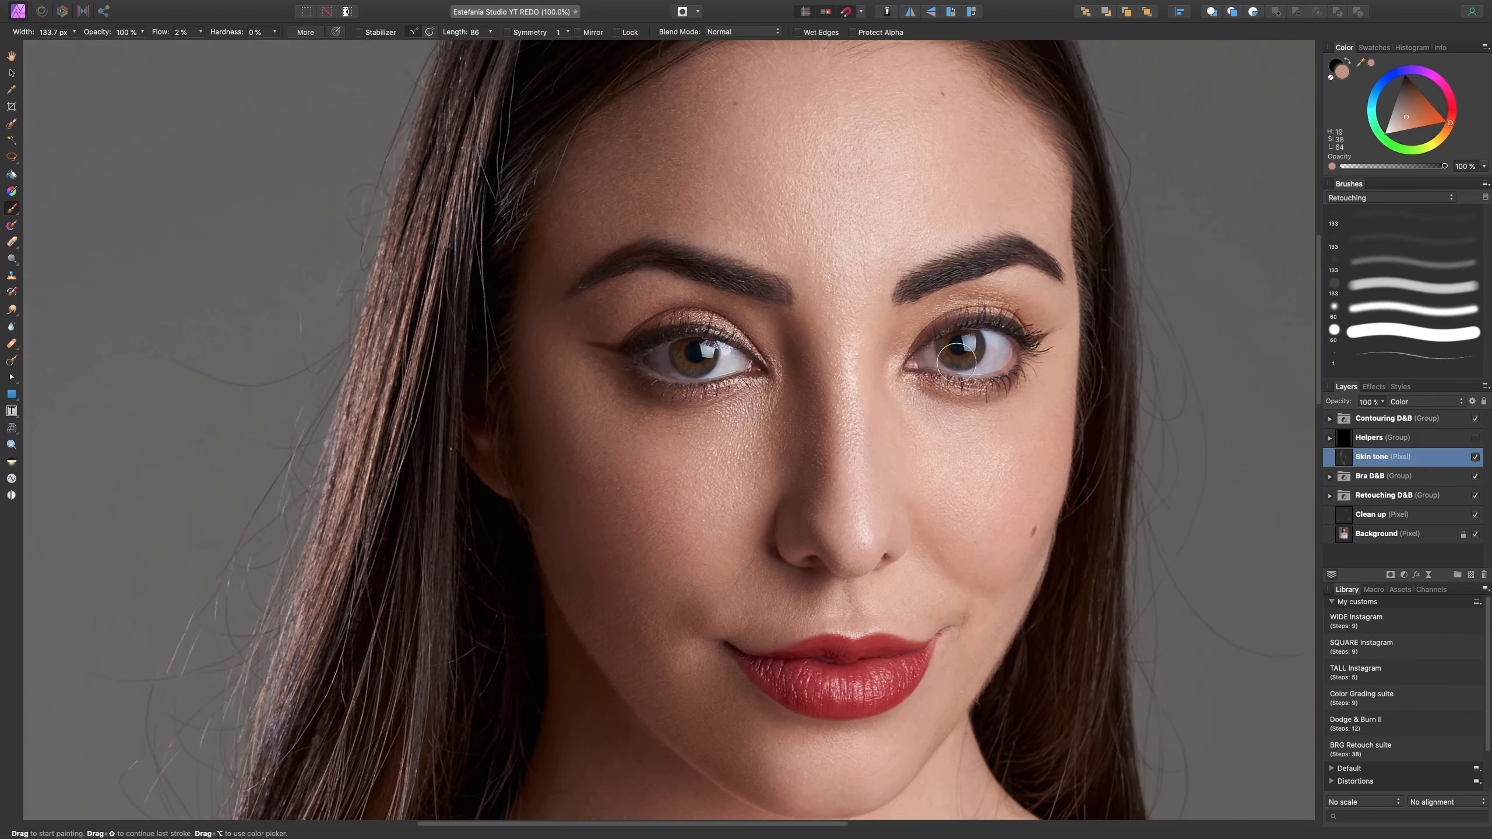
- Sample skin from the middle of the neck and blend it over the shadow below the jaw, enlarging the brush to about 177 px
scroll(922, 347, down, 5)
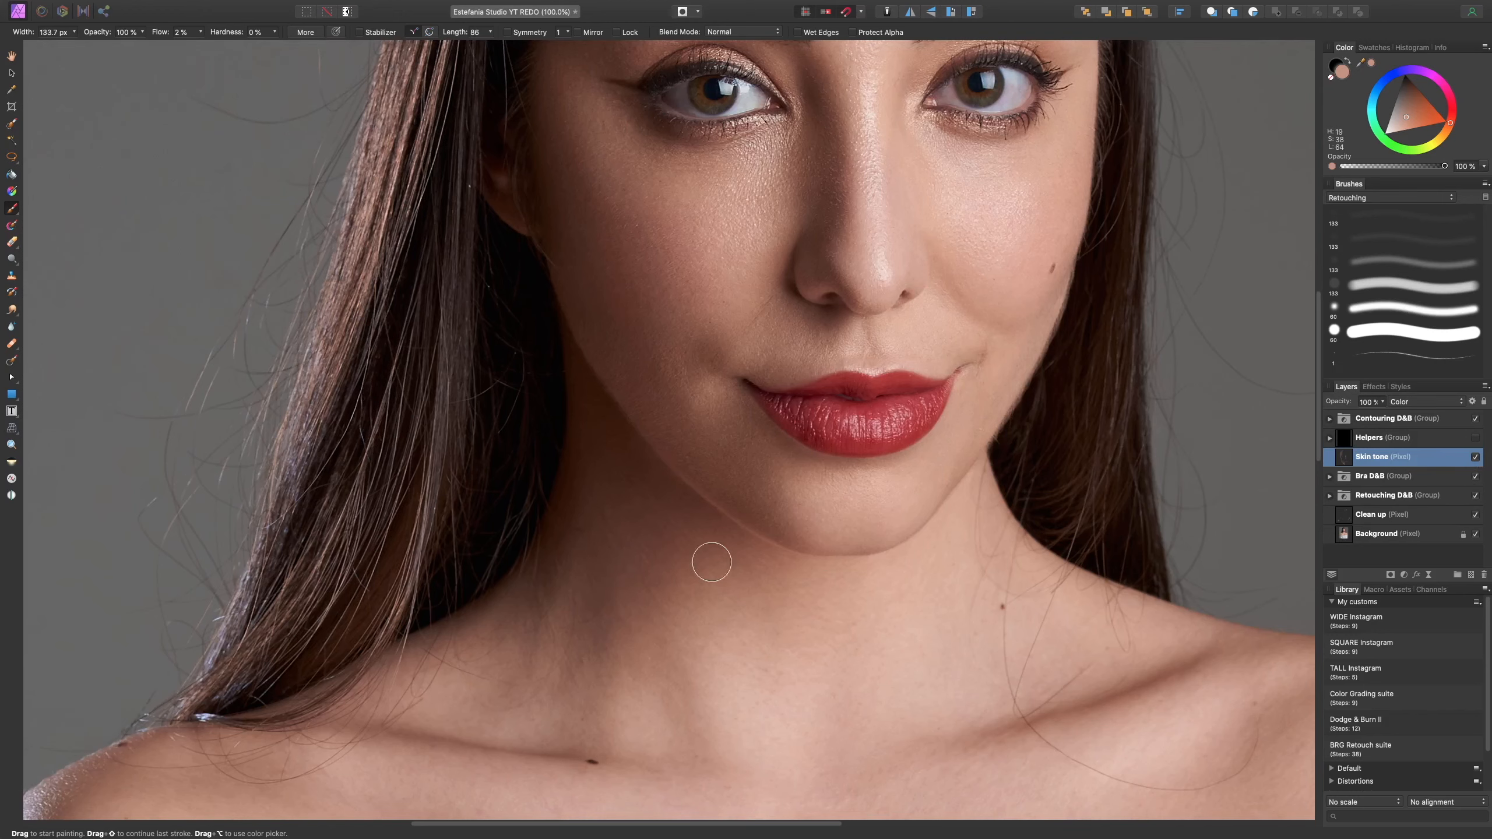
alt+click(767, 634)
drag(754, 590, 756, 599)
key(bracketright)
key(bracketright)
mouse_move(730, 550)
mouse_down()
mouse_move(687, 573)
mouse_move(668, 475)
mouse_move(643, 573)
mouse_move(622, 573)
mouse_move(623, 497)
mouse_move(603, 509)
mouse_move(665, 530)
mouse_up()
mouse_move(653, 473)
mouse_down()
mouse_move(609, 495)
mouse_move(583, 577)
mouse_move(612, 447)
mouse_move(689, 507)
mouse_move(703, 545)
mouse_move(687, 564)
mouse_move(586, 528)
mouse_move(621, 652)
mouse_move(626, 597)
mouse_up()
- Try the Hue blend mode on the Skin tone layer, examine the face and set the mode back to Color
click(1420, 402)
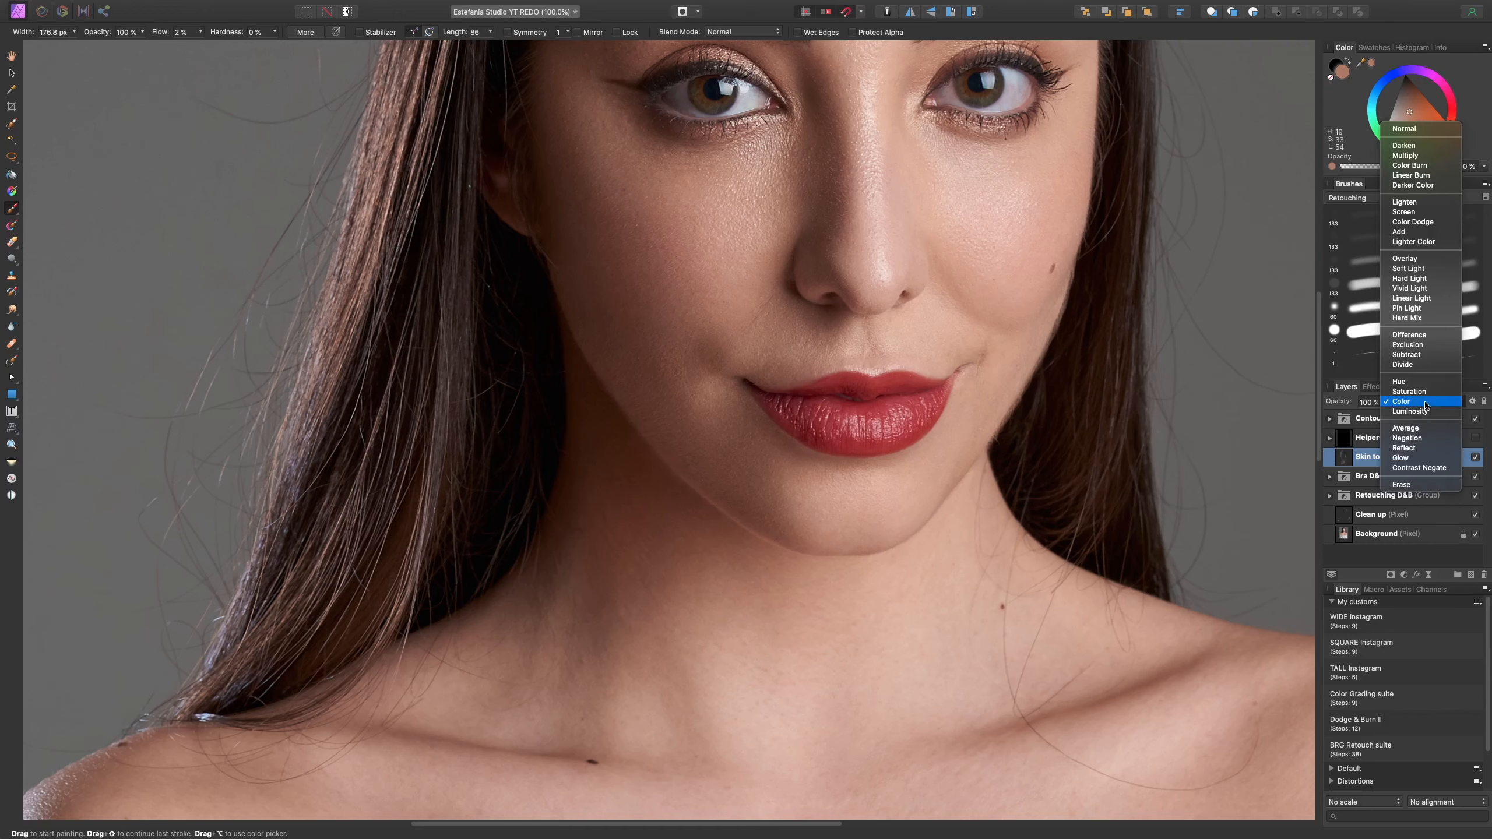
click(1399, 383)
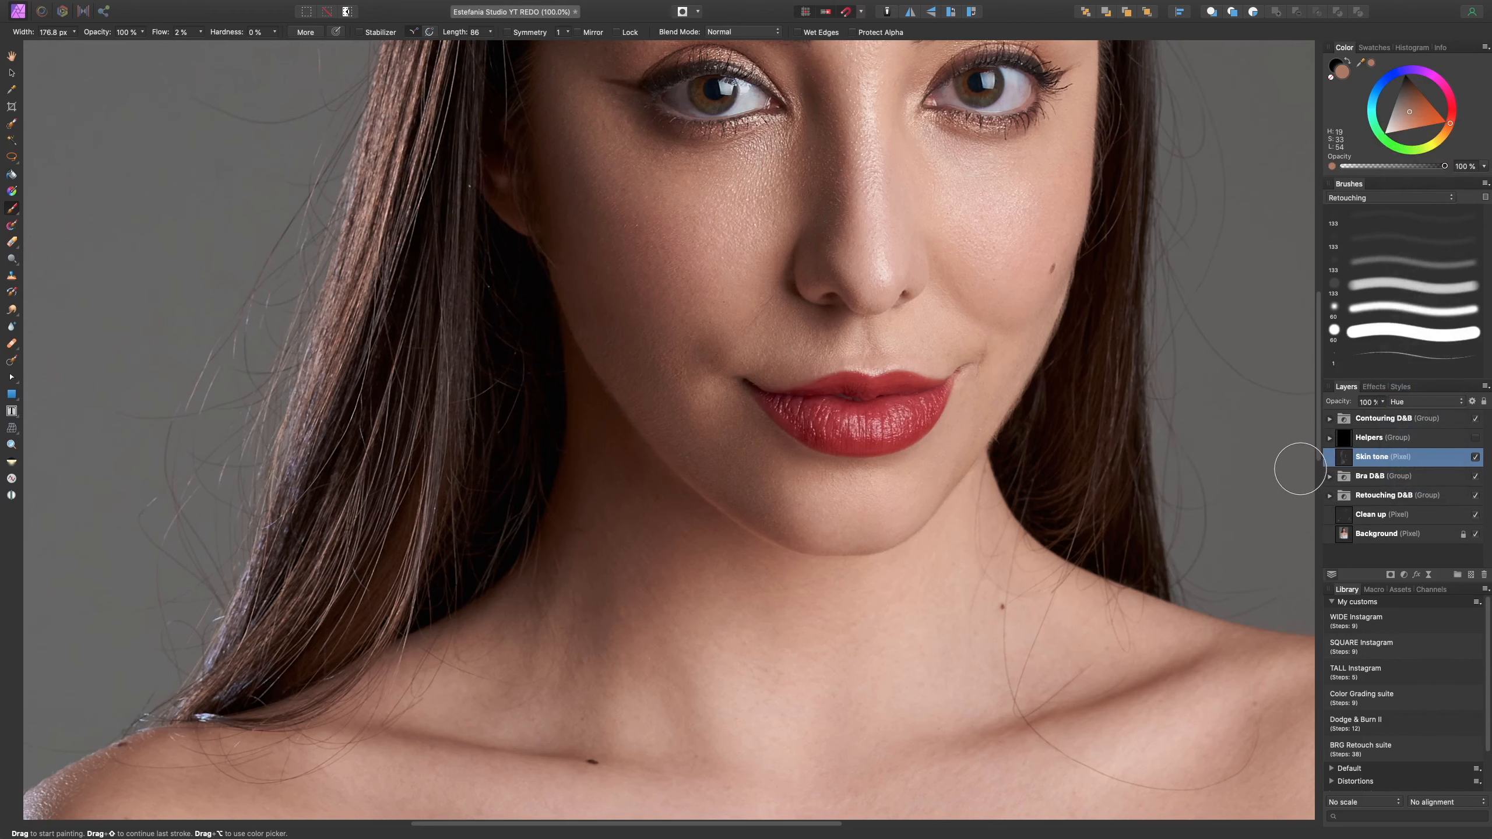
key(space)
drag(1069, 430, 1166, 554)
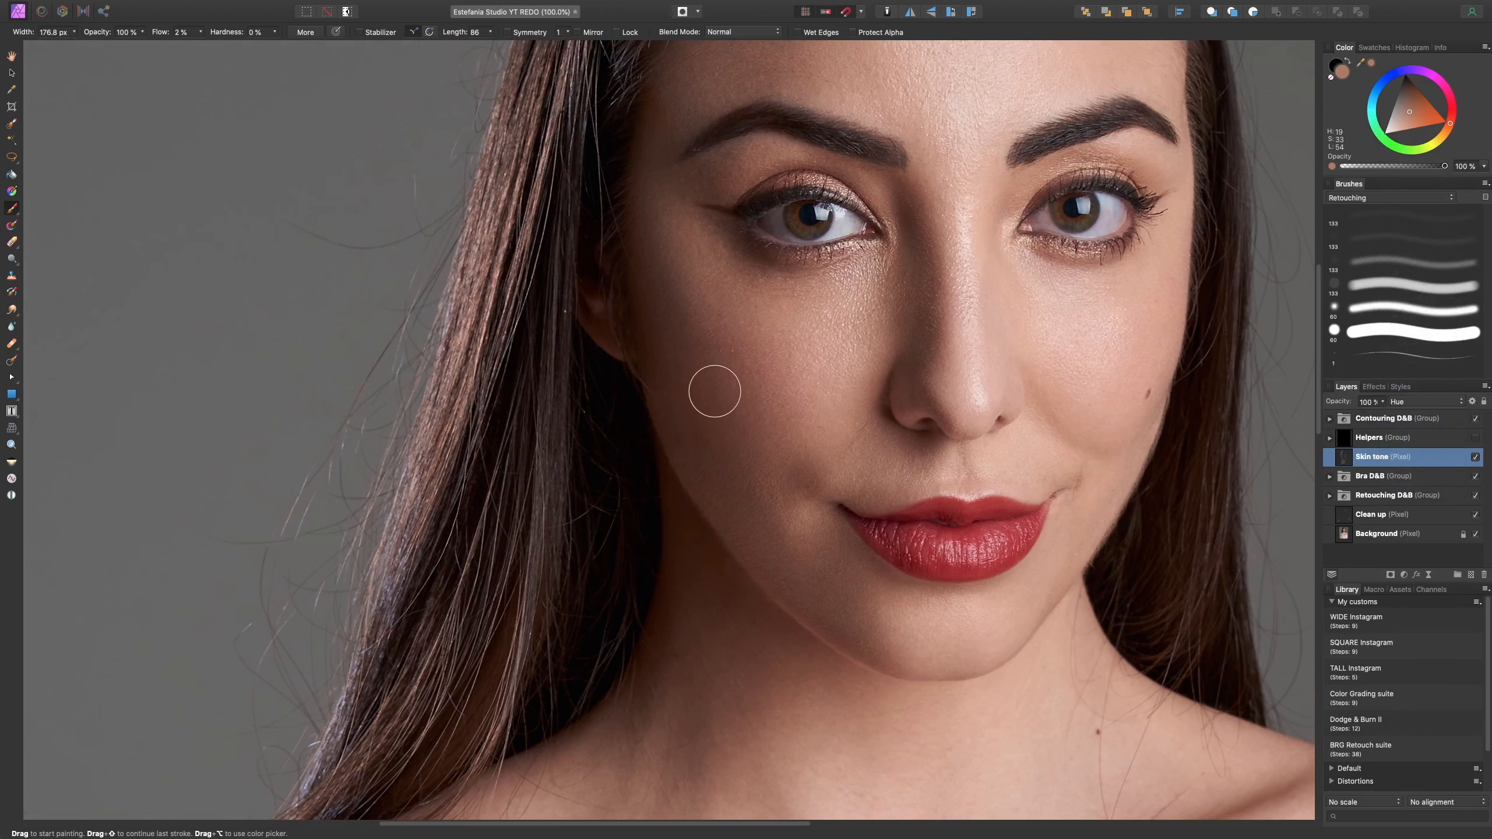
key(space)
drag(736, 320, 760, 437)
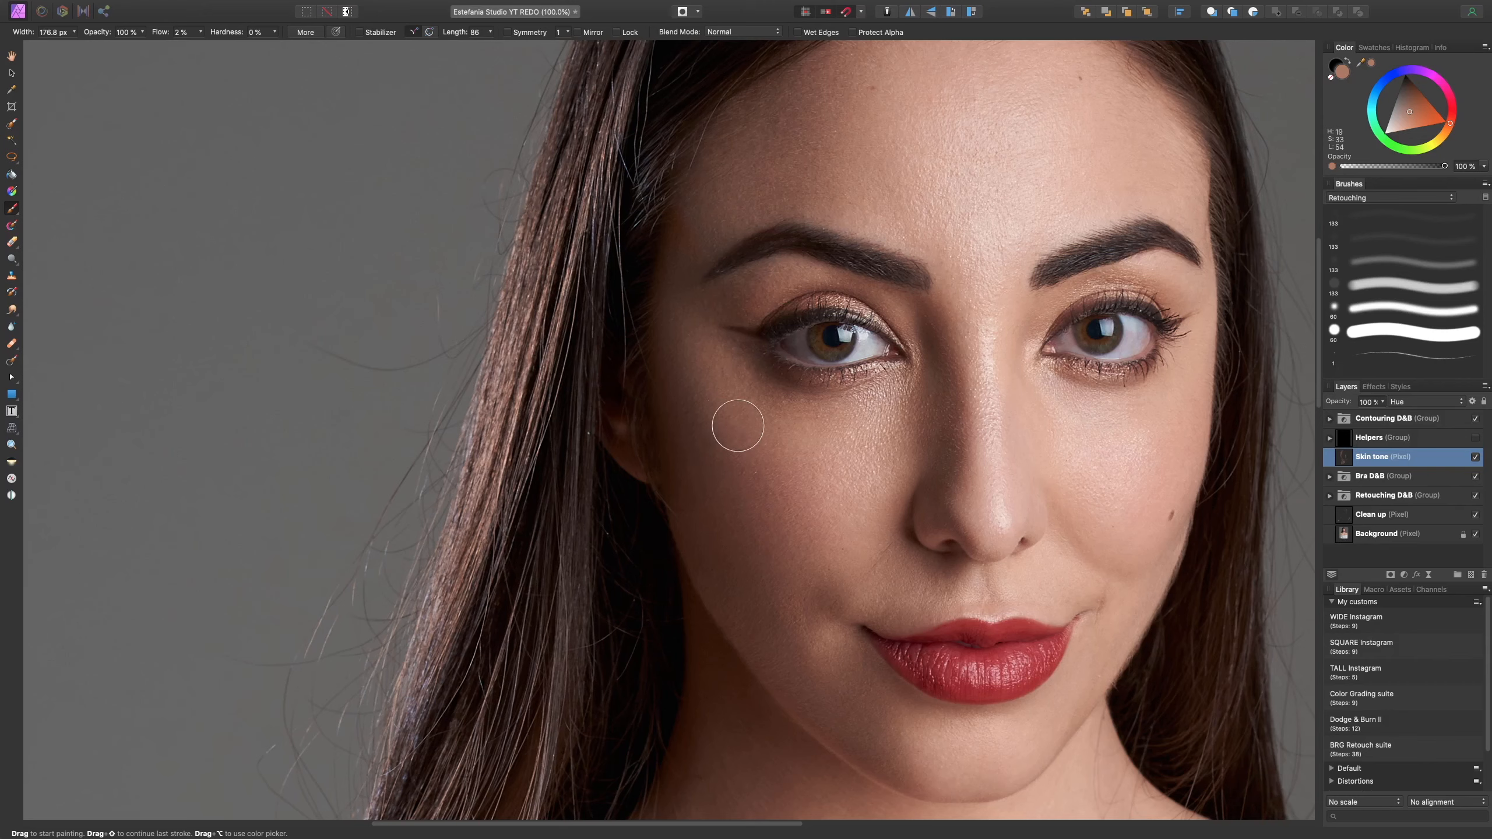
click(1421, 401)
click(1419, 423)
- Sample the lit neck skin and blend it over the darker side of the neck, using brush widths of about 161 to 234 px
key(space)
drag(1018, 671, 969, 357)
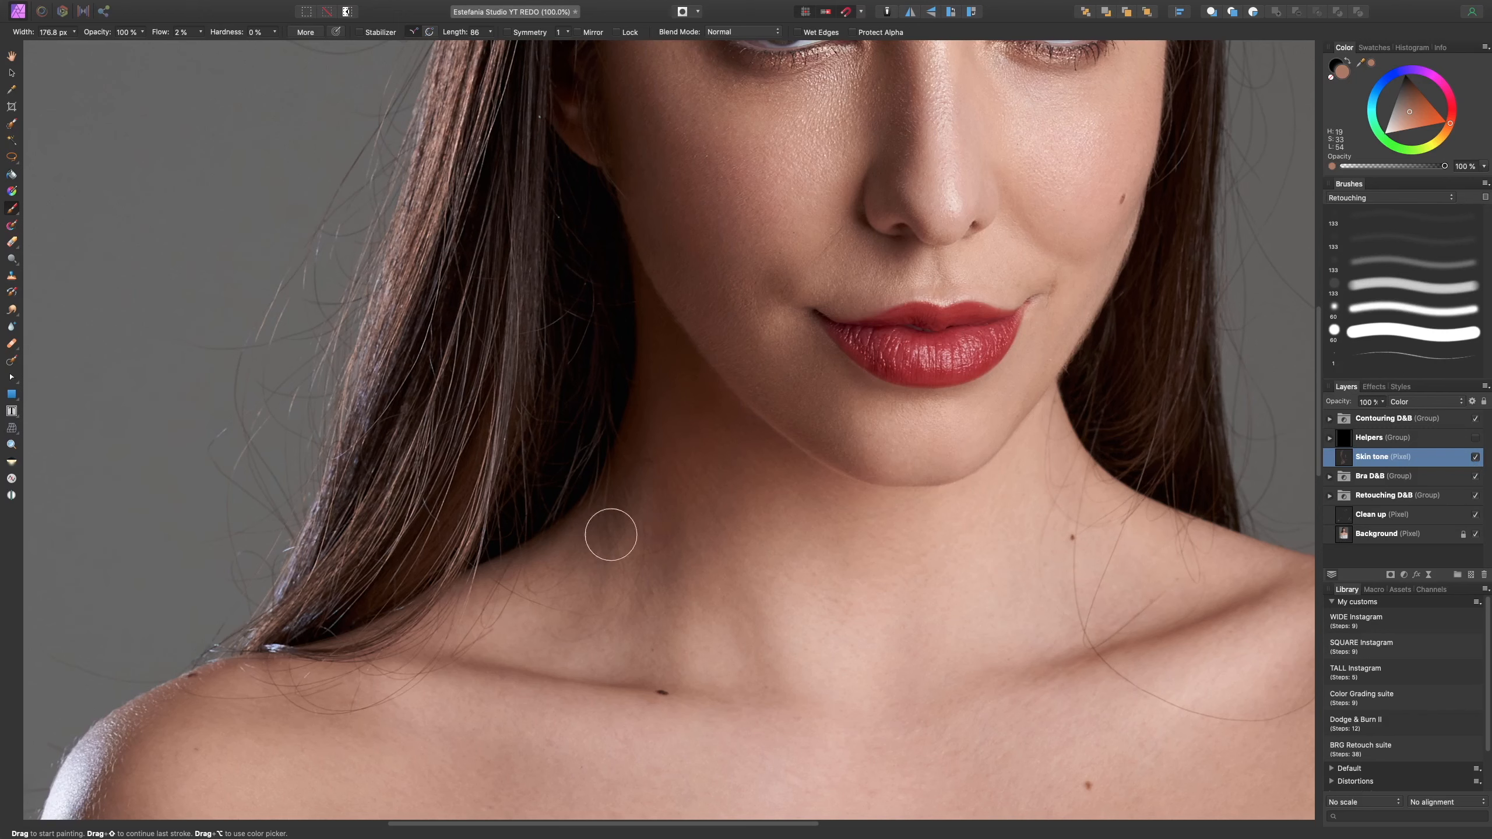
mouse_move(824, 539)
alt+mouse_down()
mouse_move(802, 543)
mouse_move(813, 600)
mouse_move(831, 532)
mouse_move(783, 489)
mouse_move(728, 496)
mouse_move(733, 517)
mouse_move(658, 599)
alt+mouse_up()
key(bracketright)
key(bracketright)
key(super+minus)
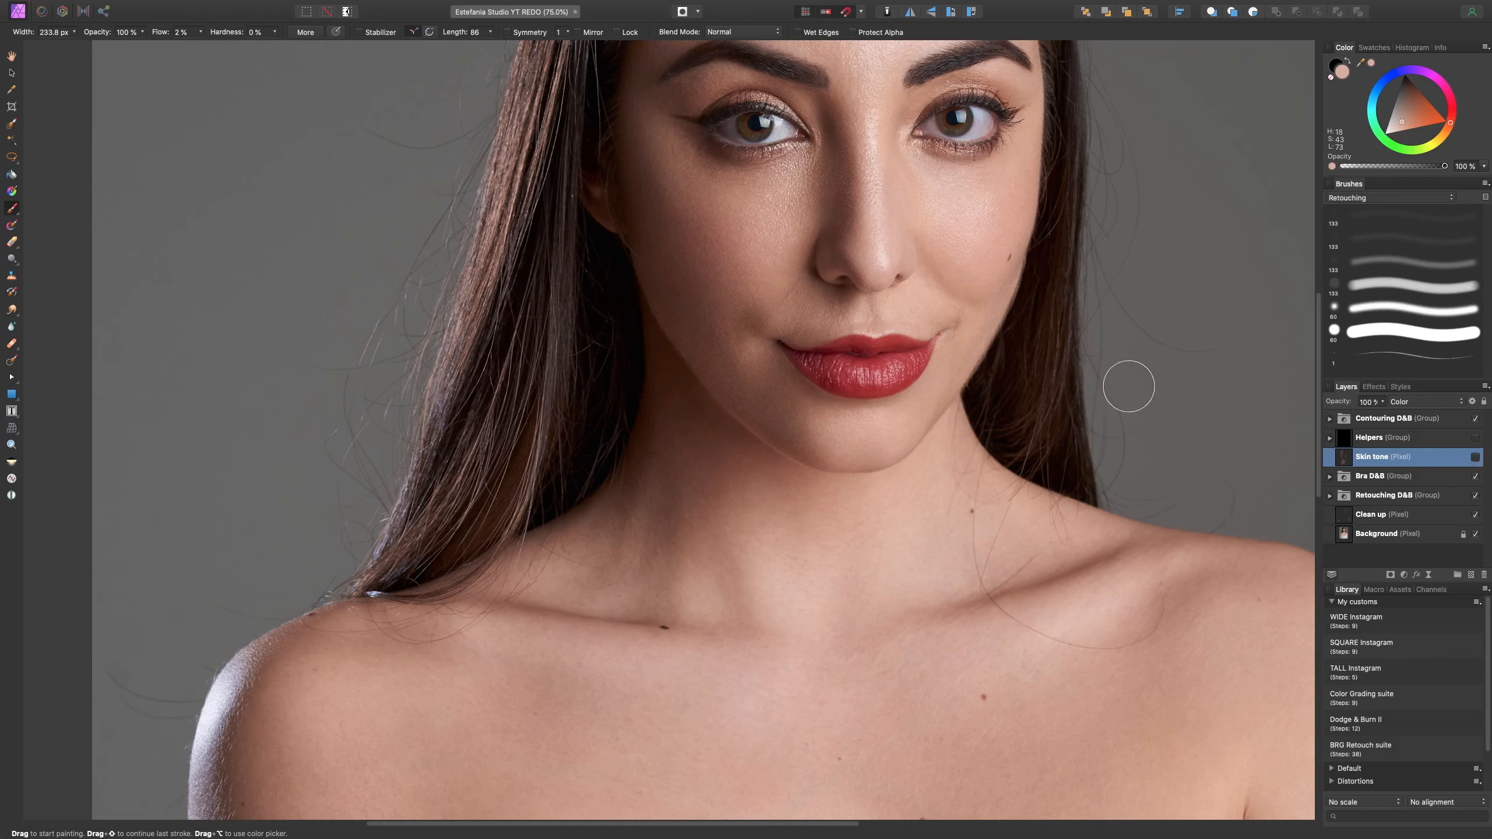
key(bracketleft)
key(bracketleft)
key(bracketleft)
key(bracketright)
key(bracketright)
- Set up the Erase Brush on the Skin tone layer with 2% flow, 0% hardness and a width of about 168 px
key(e)
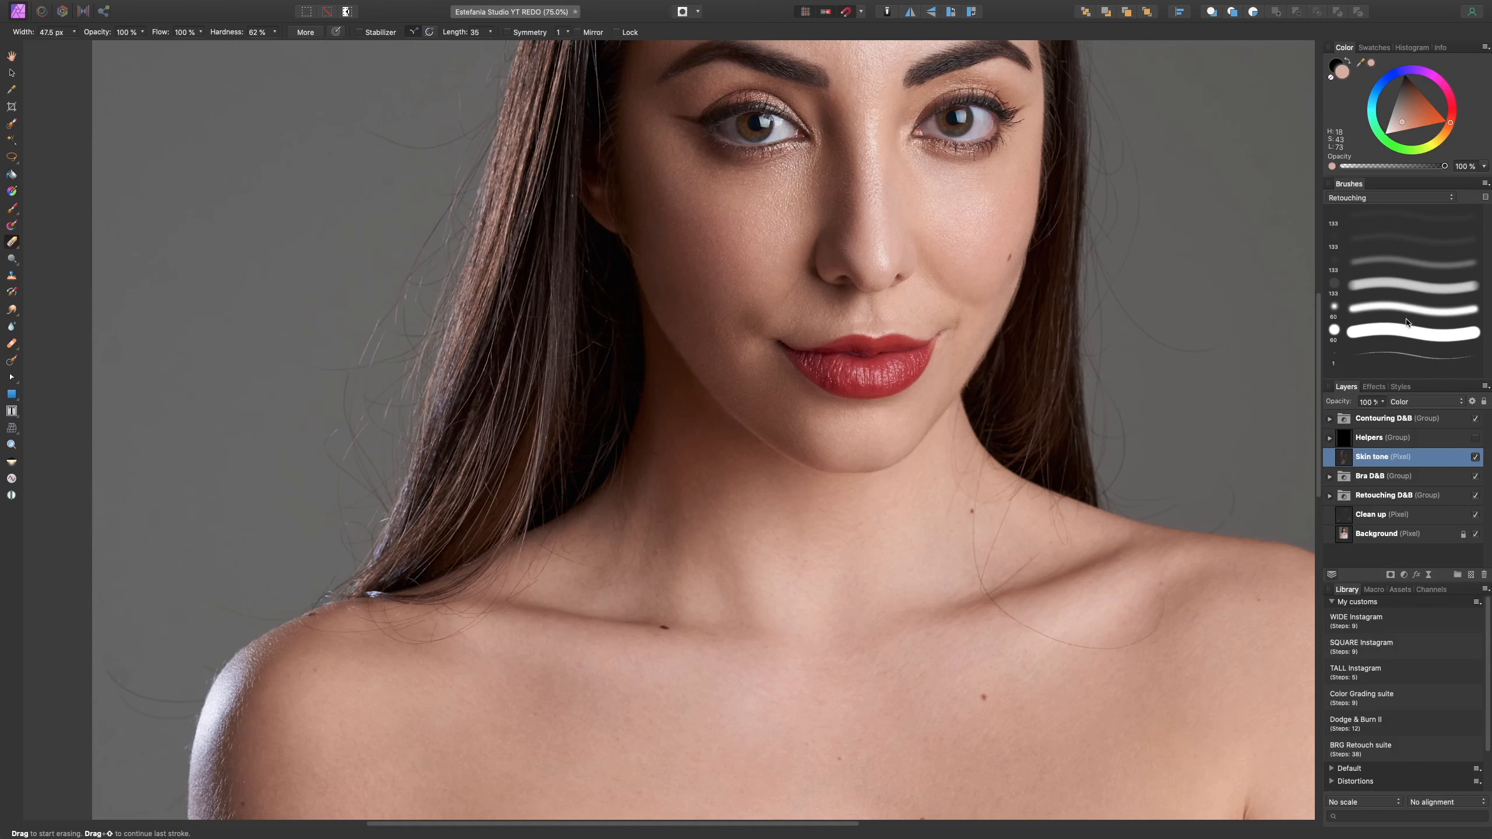
key(bracketright)
key(bracketright)
key(bracketright)
key(bracketright)
key(bracketright)
key(bracketright)
key(bracketright)
key(bracketright)
key(bracketright)
key(bracketright)
key(bracketright)
click(1397, 236)
key(space)
drag(957, 539, 964, 388)
key(super+minus)
drag(966, 512, 910, 440)
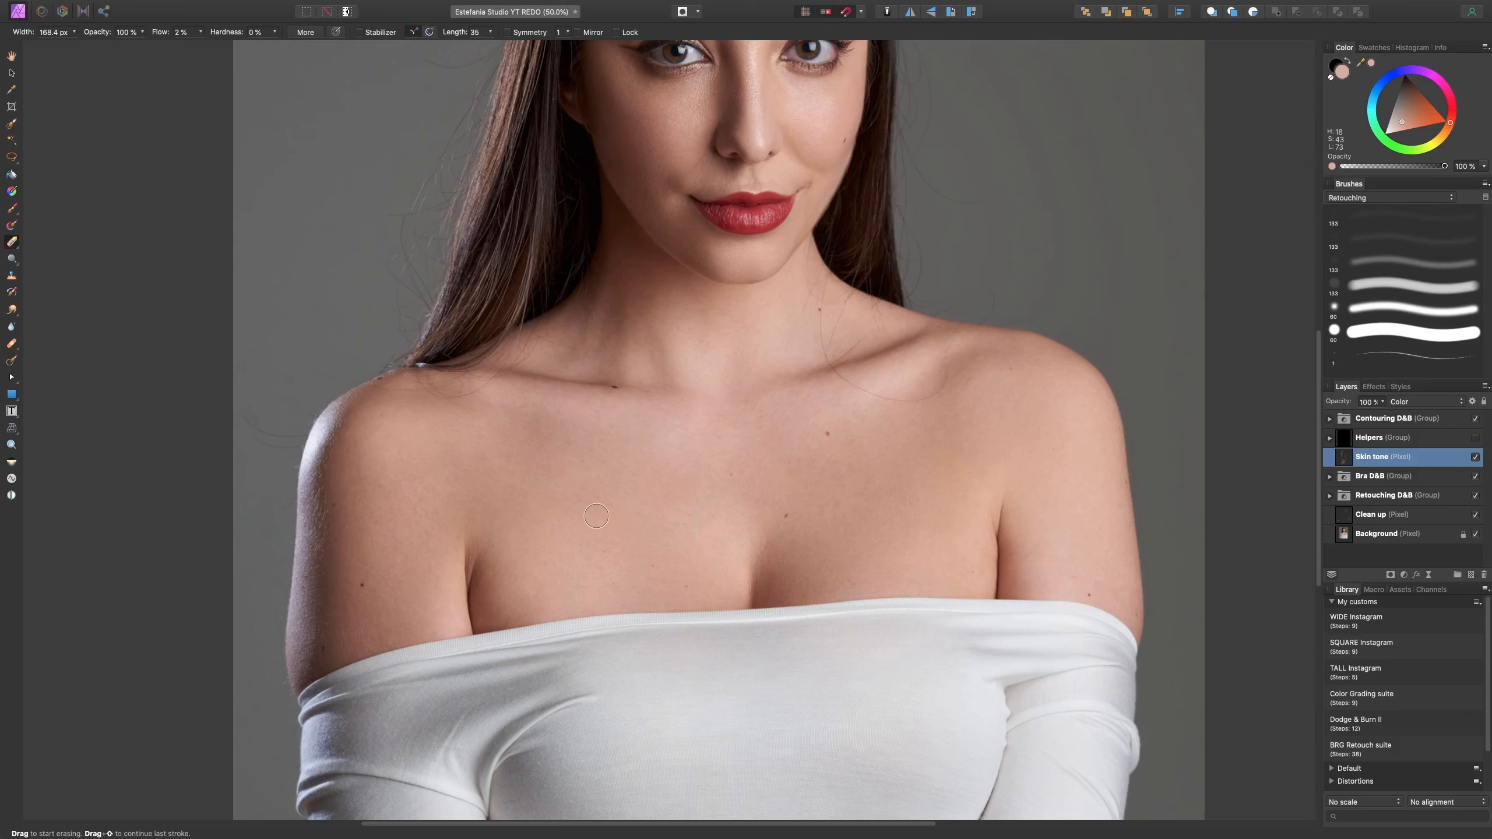
- Return to the paint brush, sample the shadowed upper arm's skin and blend it along the arm's outer edge at about 154 px
key(b)
alt+click(357, 590)
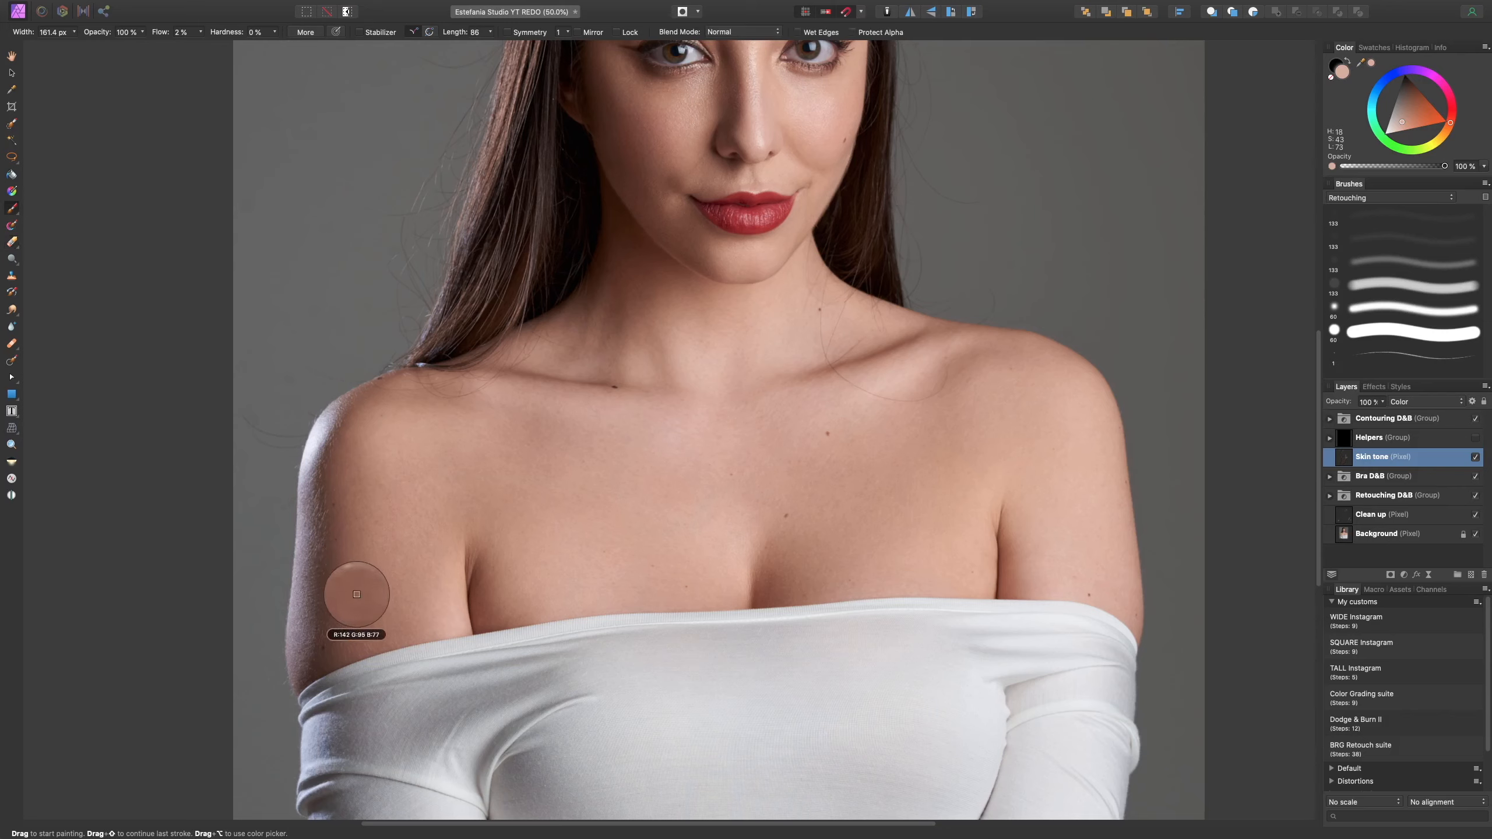
key(bracketright)
key(bracketright)
drag(312, 585, 305, 597)
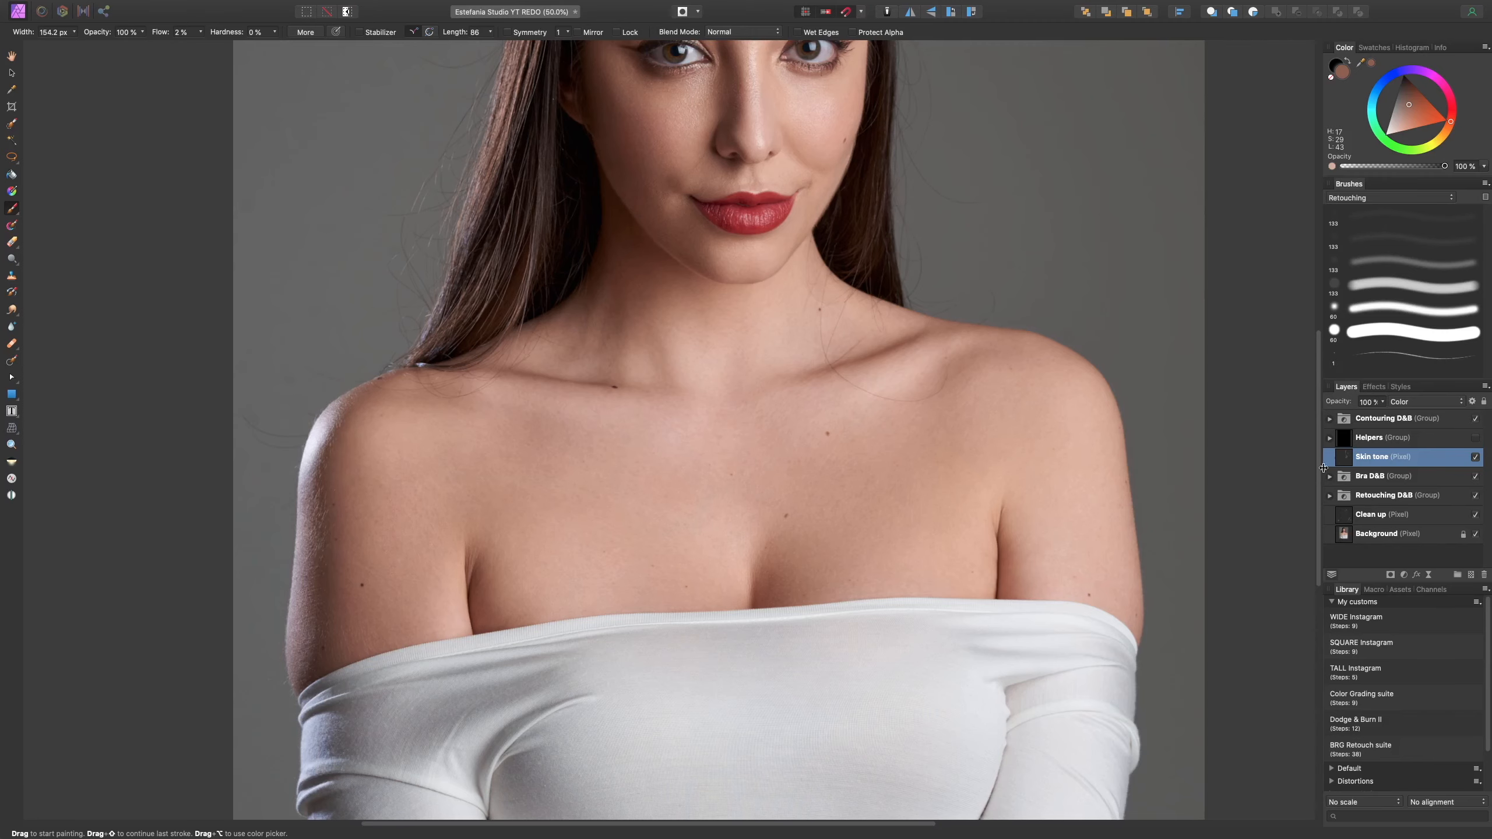
- Sample the lit upper arm and the chest and even out both areas, enlarging the brush to about 310 px
scroll(971, 490, down, 2)
scroll(970, 490, right, 2)
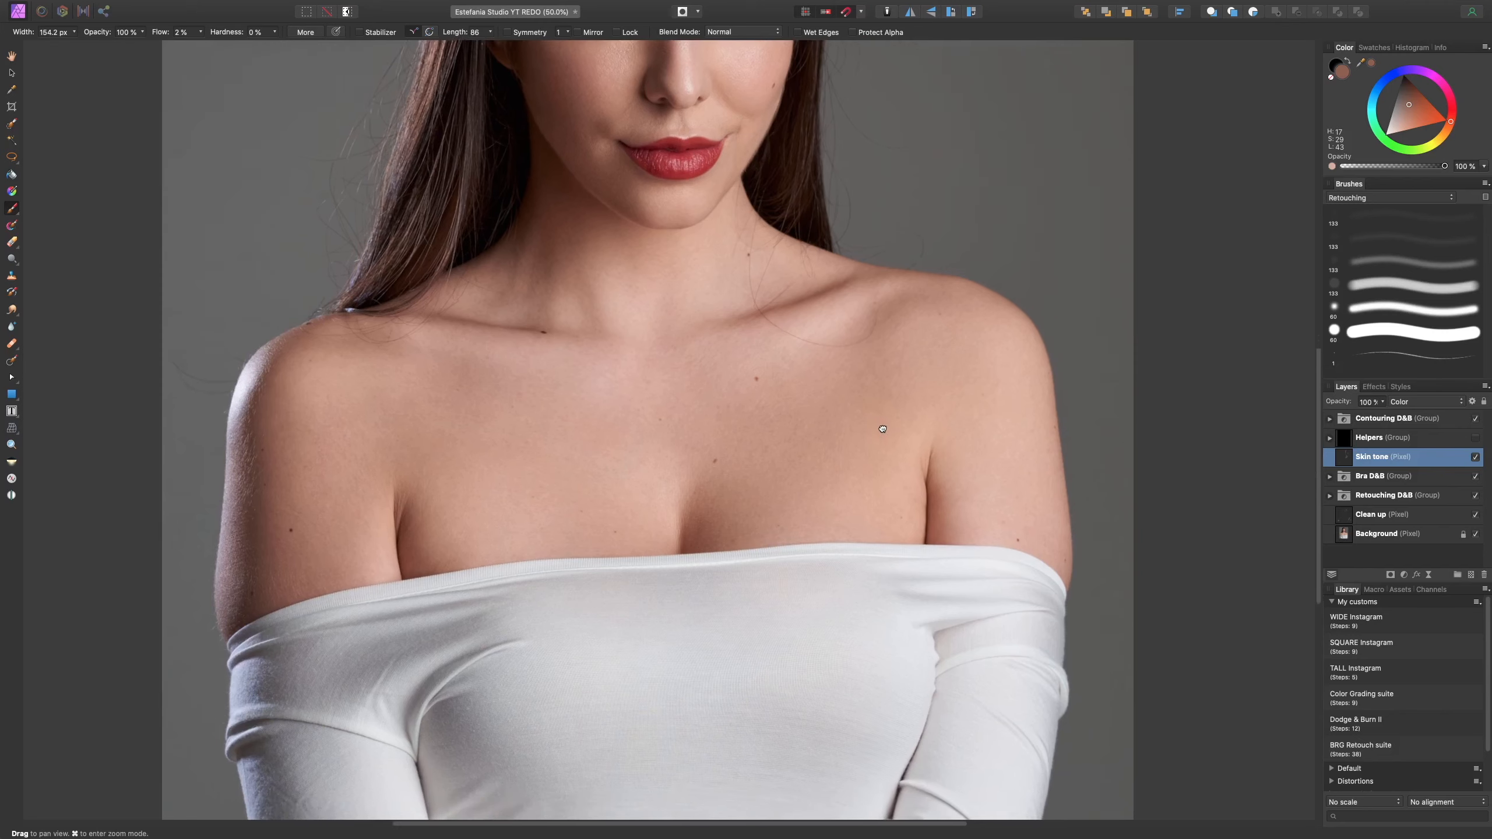
alt+click(996, 499)
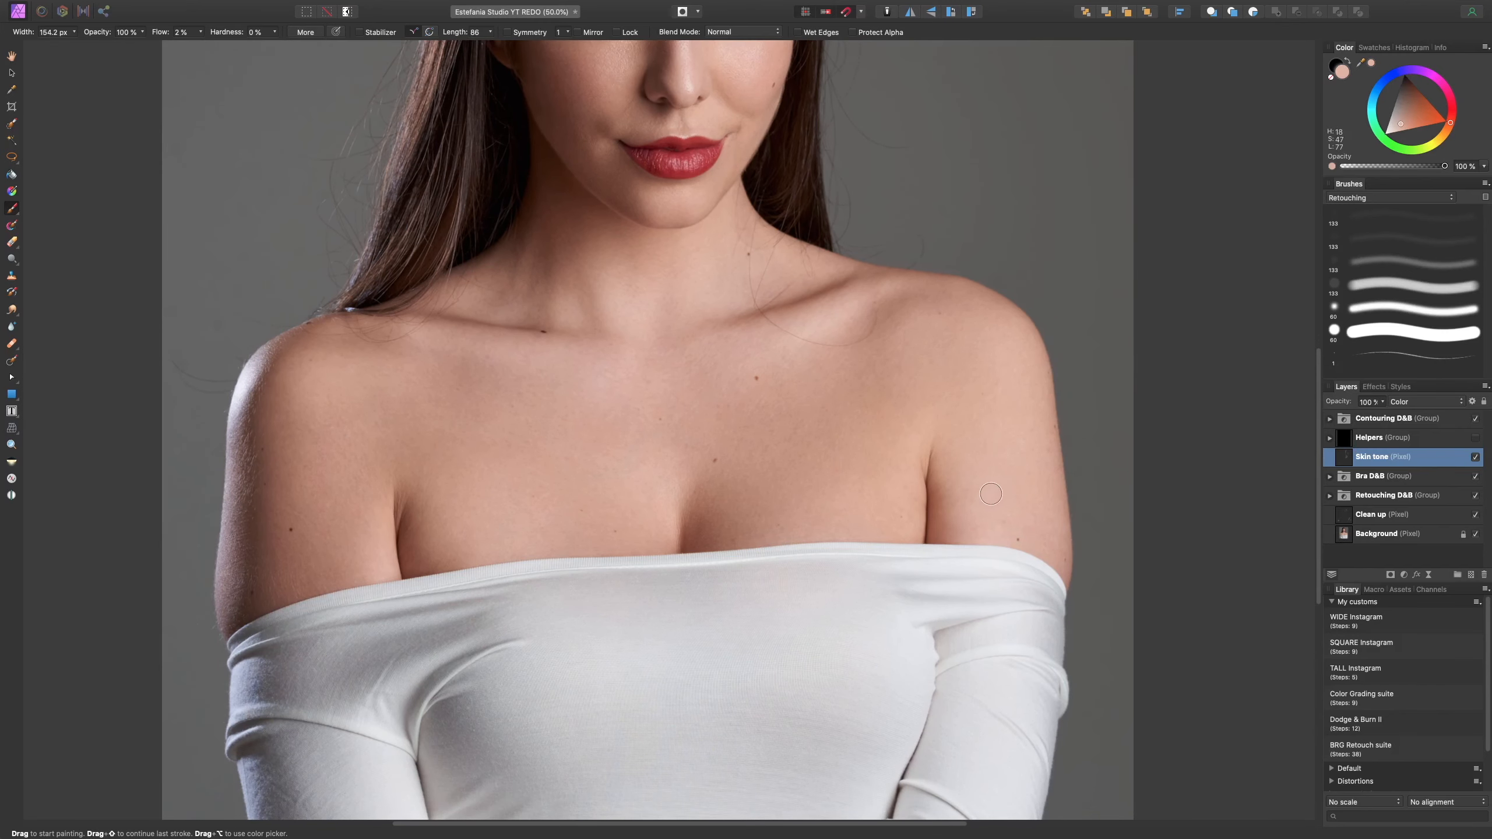
key(bracketright)
alt+click(758, 491)
key(bracketright)
- Sample the chest skin beside the shadowed armpit and blend it above the neckline, reducing the brush to about 162 px
alt+click(454, 523)
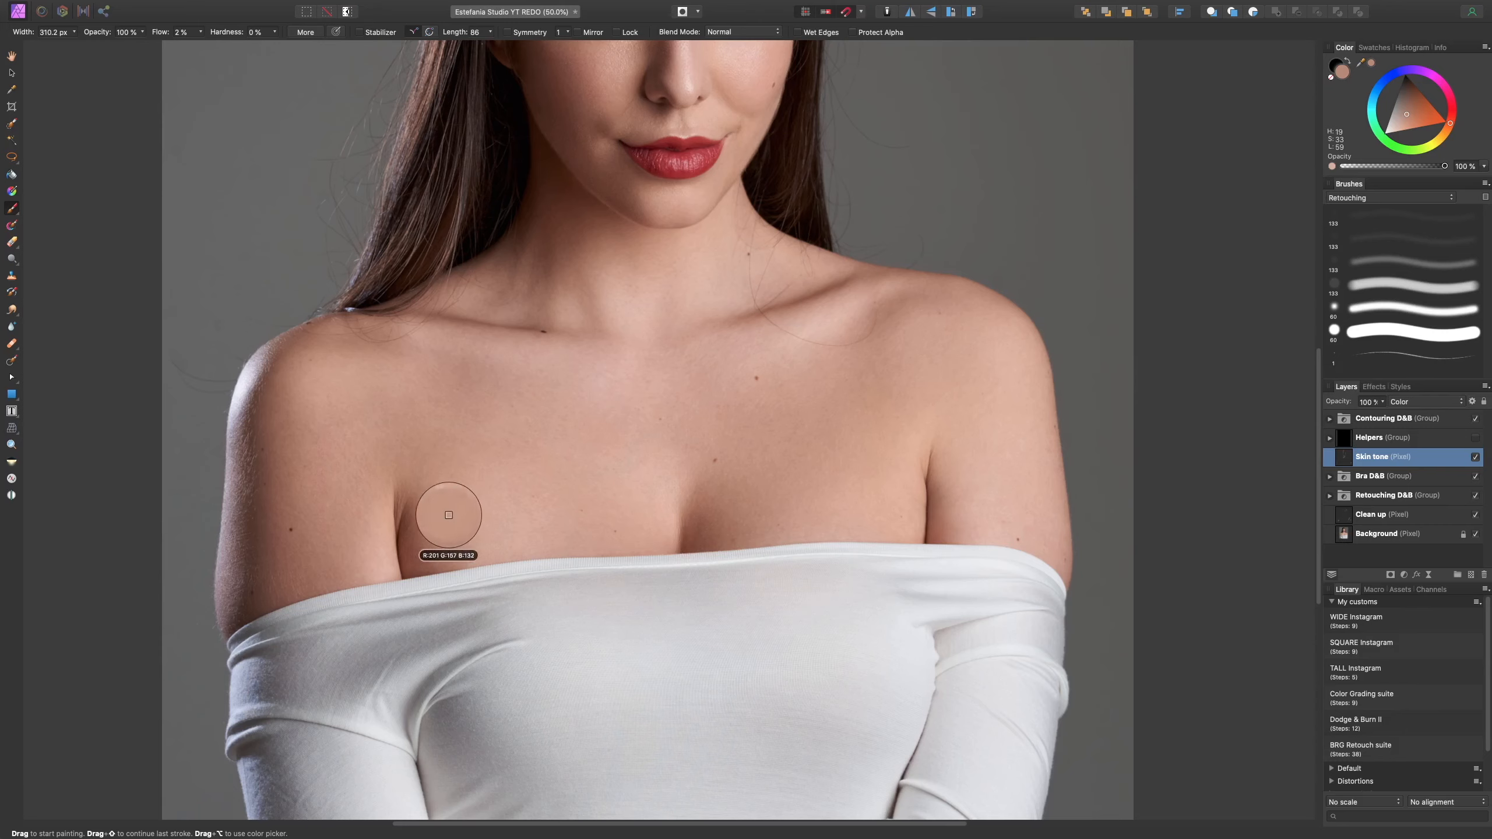
key(bracketleft)
key(bracketleft)
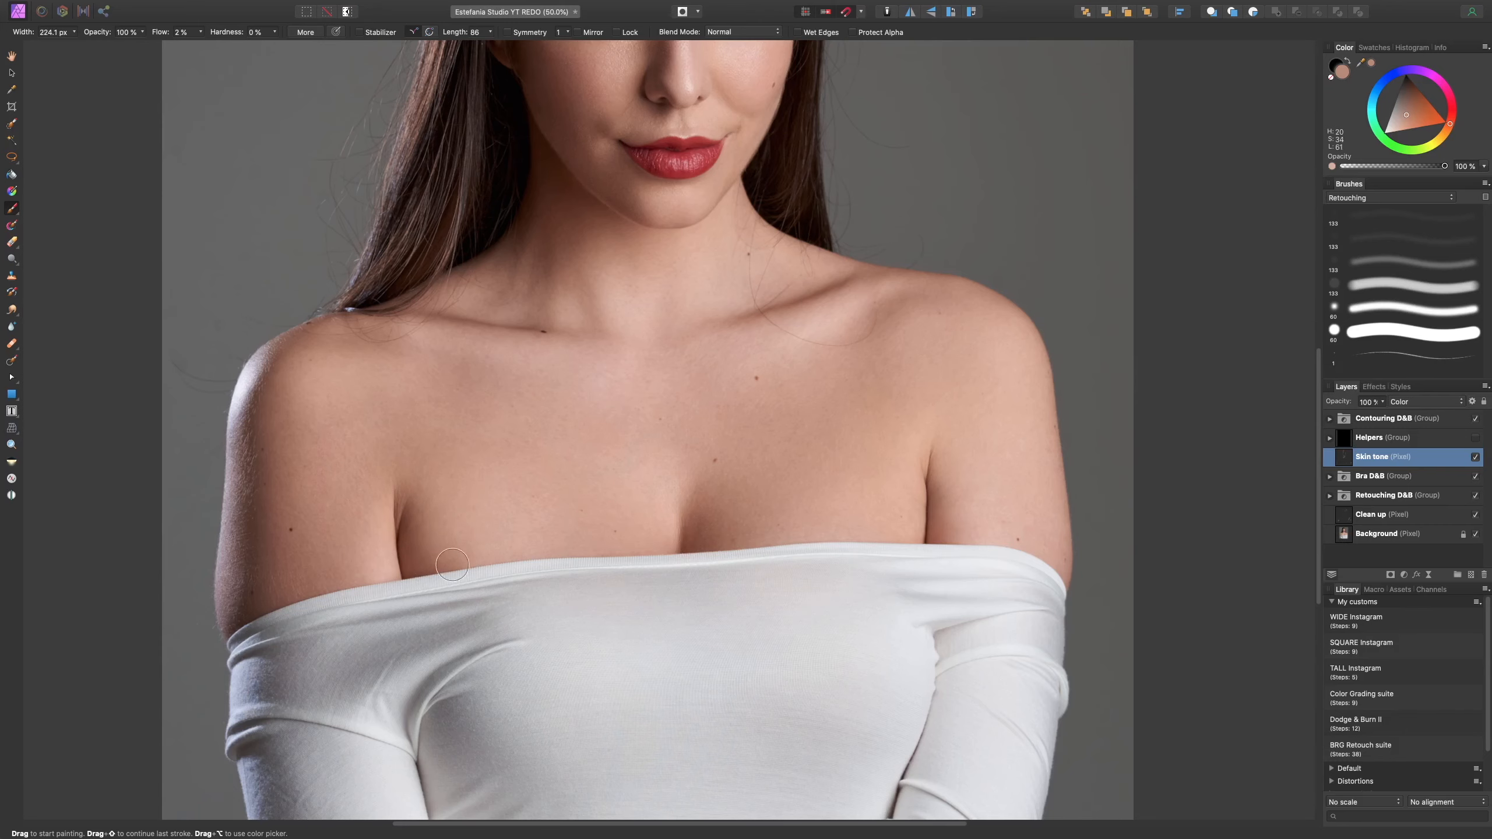
key(bracketleft)
- Sample the dark skin on the shadowed side of the nose and even out that side with a progressively smaller brush
scroll(491, 528, up, 3)
scroll(490, 528, right, 1)
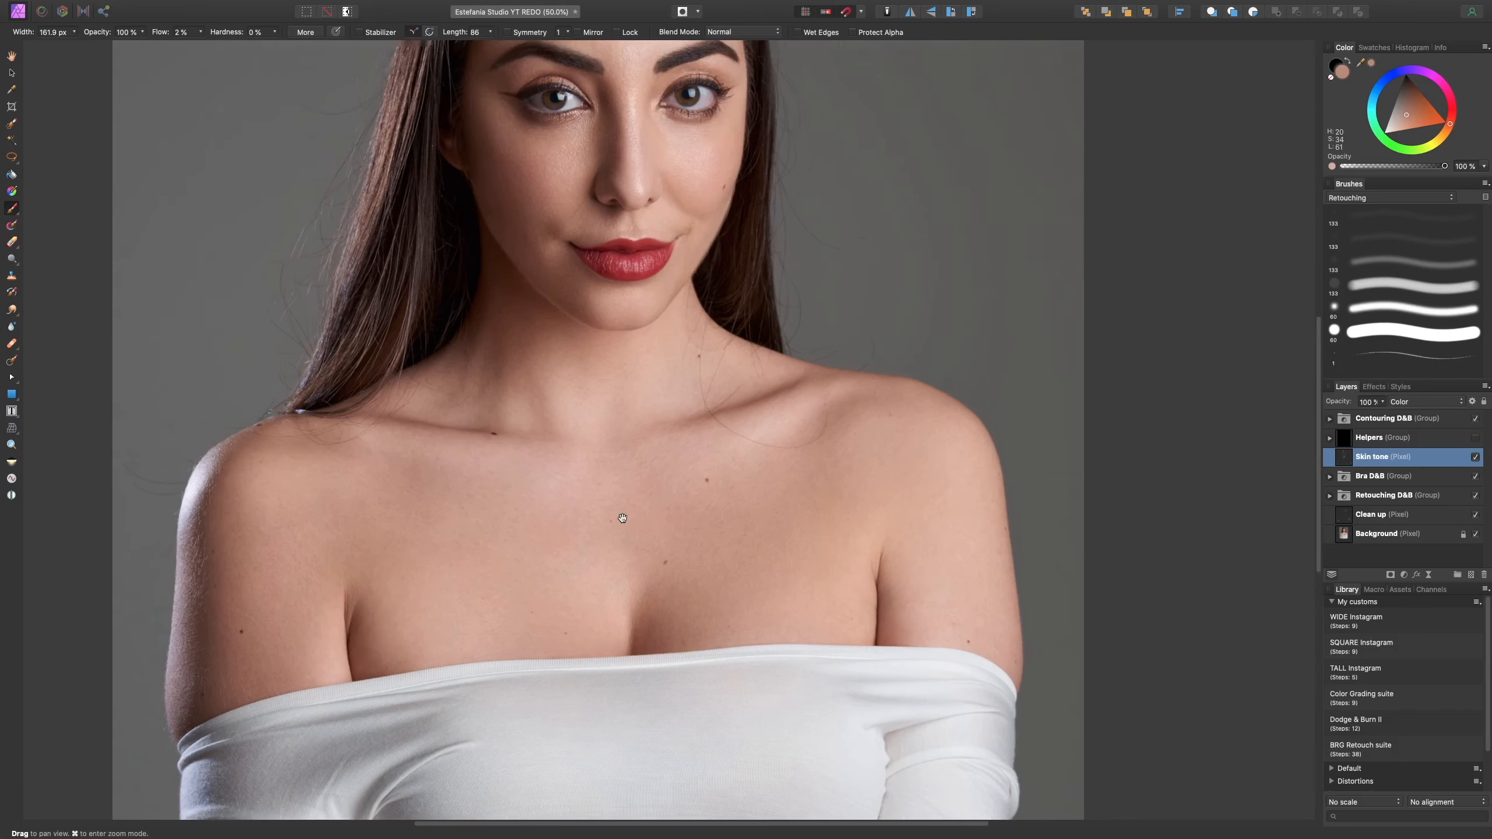
scroll(653, 406, down, 3)
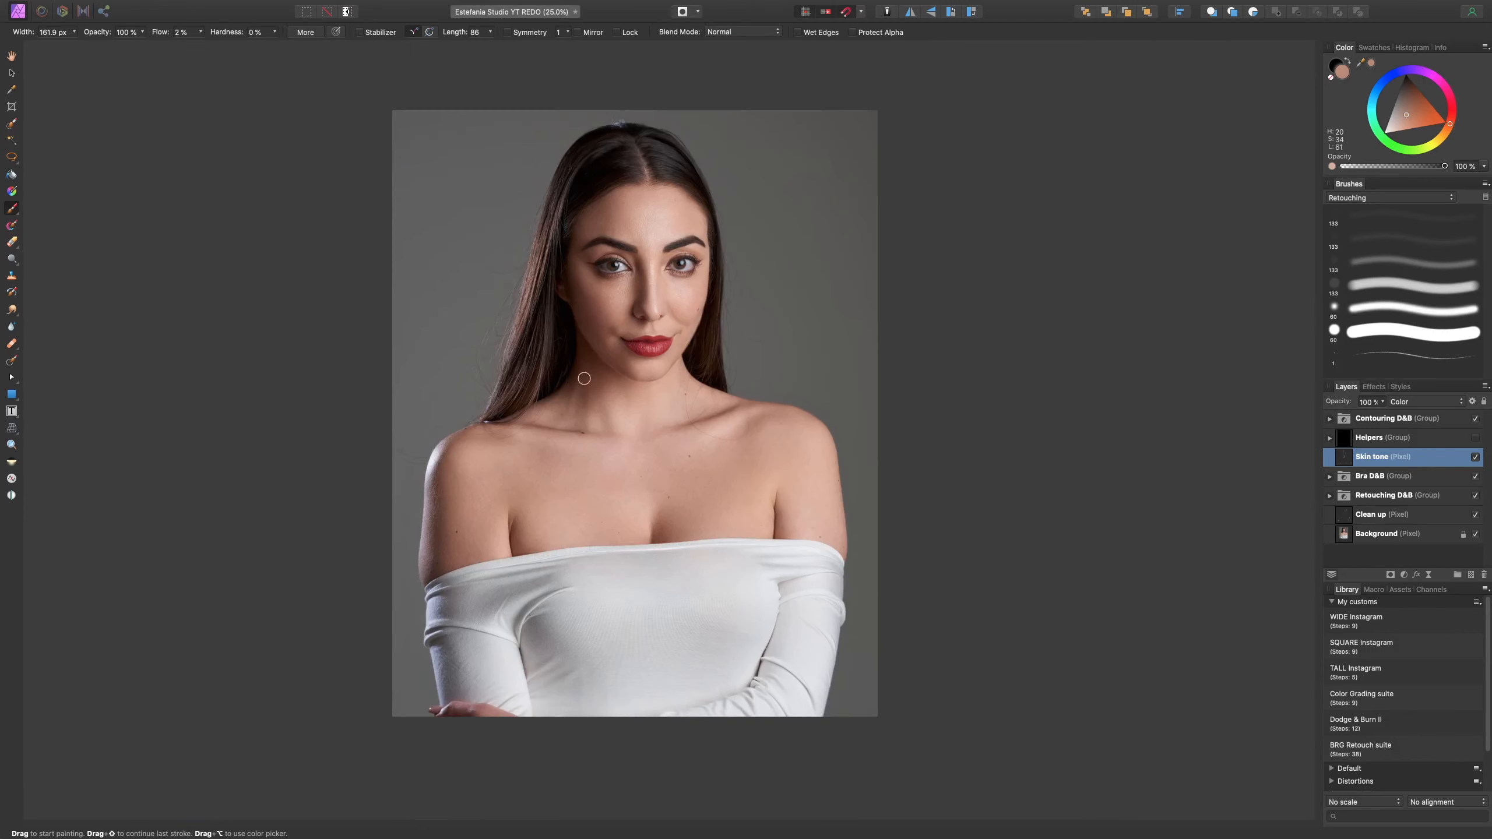
scroll(669, 441, up, 3)
scroll(892, 409, up, 2)
scroll(892, 408, left, 1)
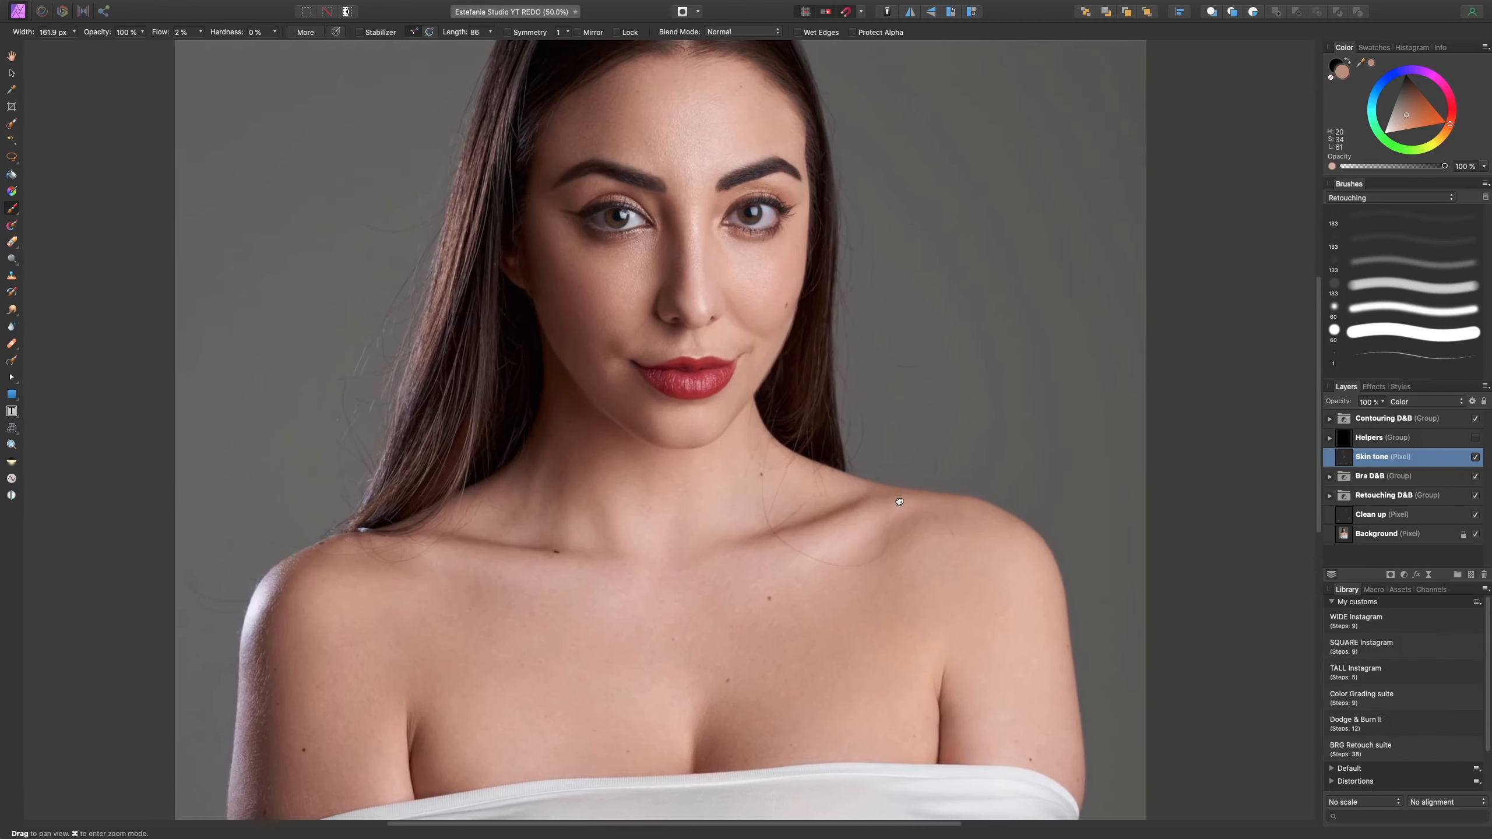
scroll(680, 305, up, 2)
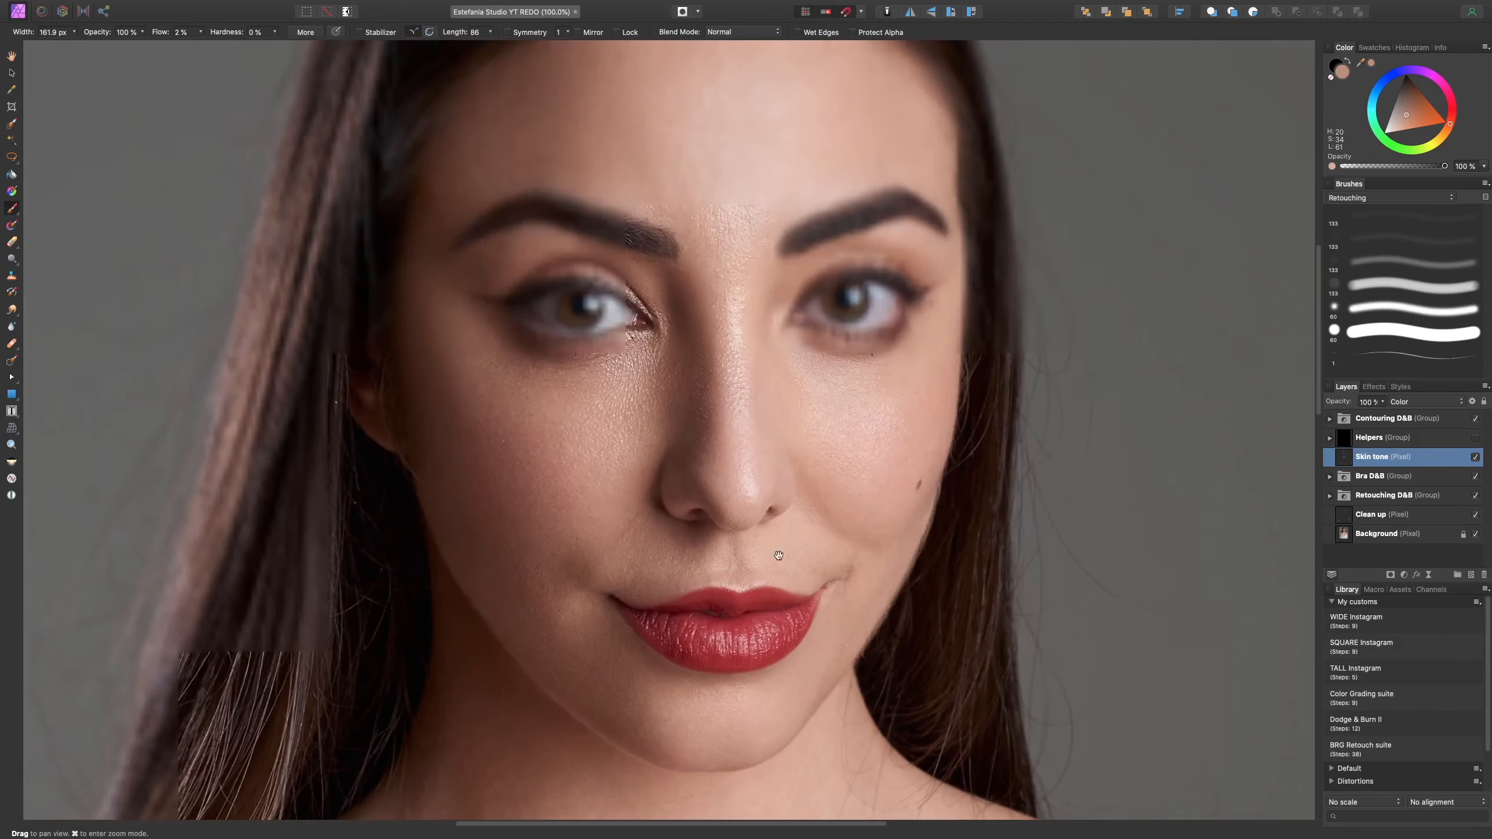
alt+click(695, 406)
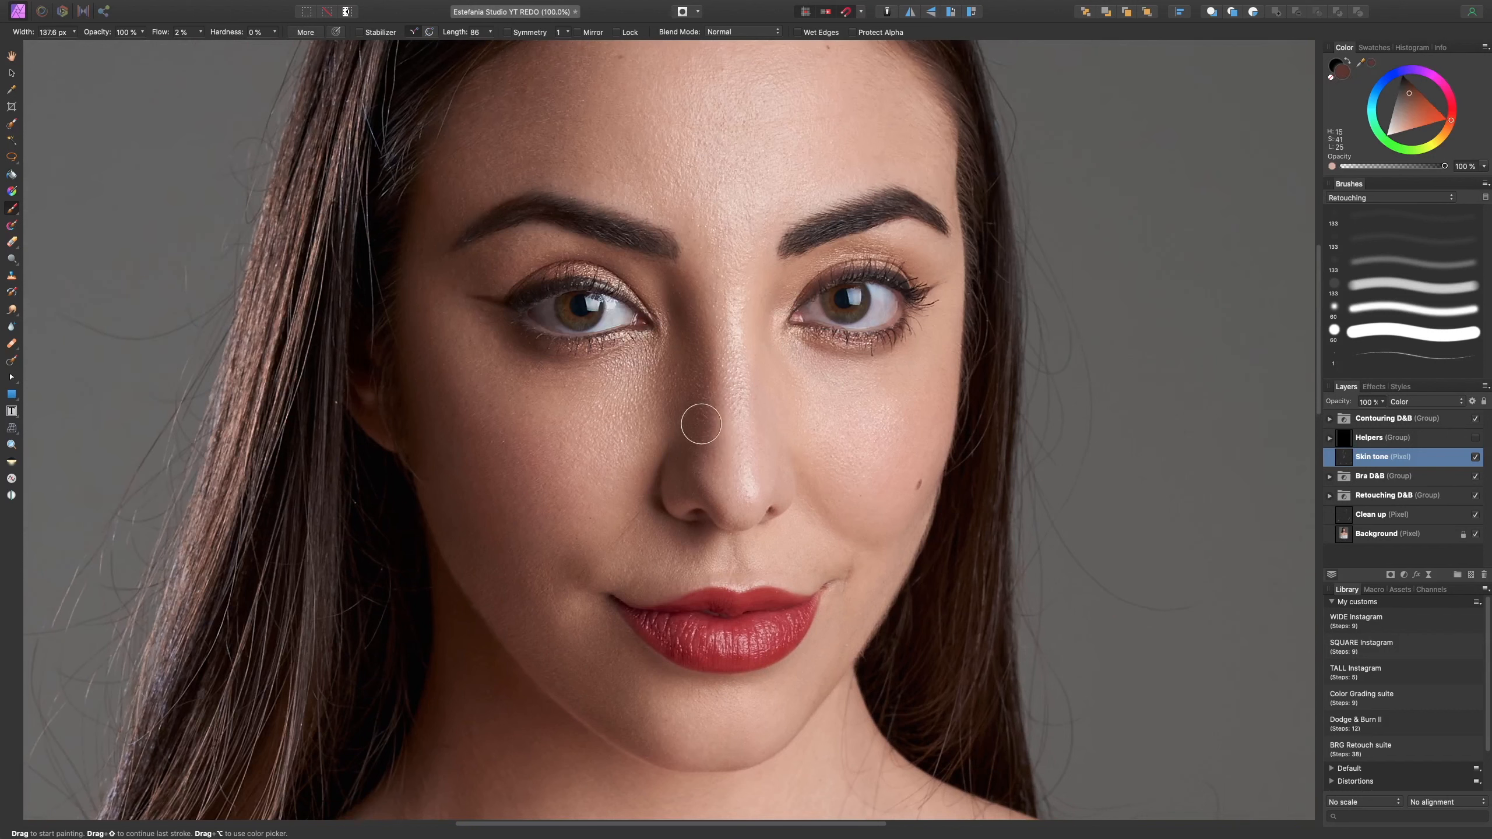
key(bracketleft)
key(bracketleft)
key(bracketleft)
key(bracketleft)
- Sample the cheek beside the nose and the nose bridge, and blend those tones with a brush of about 67 px
alt+click(640, 416)
key(bracketleft)
key(bracketleft)
alt+click(717, 310)
alt+click(717, 320)
mouse_move(717, 301)
mouse_down()
mouse_move(705, 456)
mouse_move(712, 366)
mouse_move(689, 273)
mouse_up()
- Toggle the Skin tone layer's visibility to compare the whole face and neck before and after the correction
click(1474, 460)
click(1475, 458)
drag(583, 308, 634, 491)
key(super+minus)
drag(859, 472, 879, 322)
click(1475, 458)
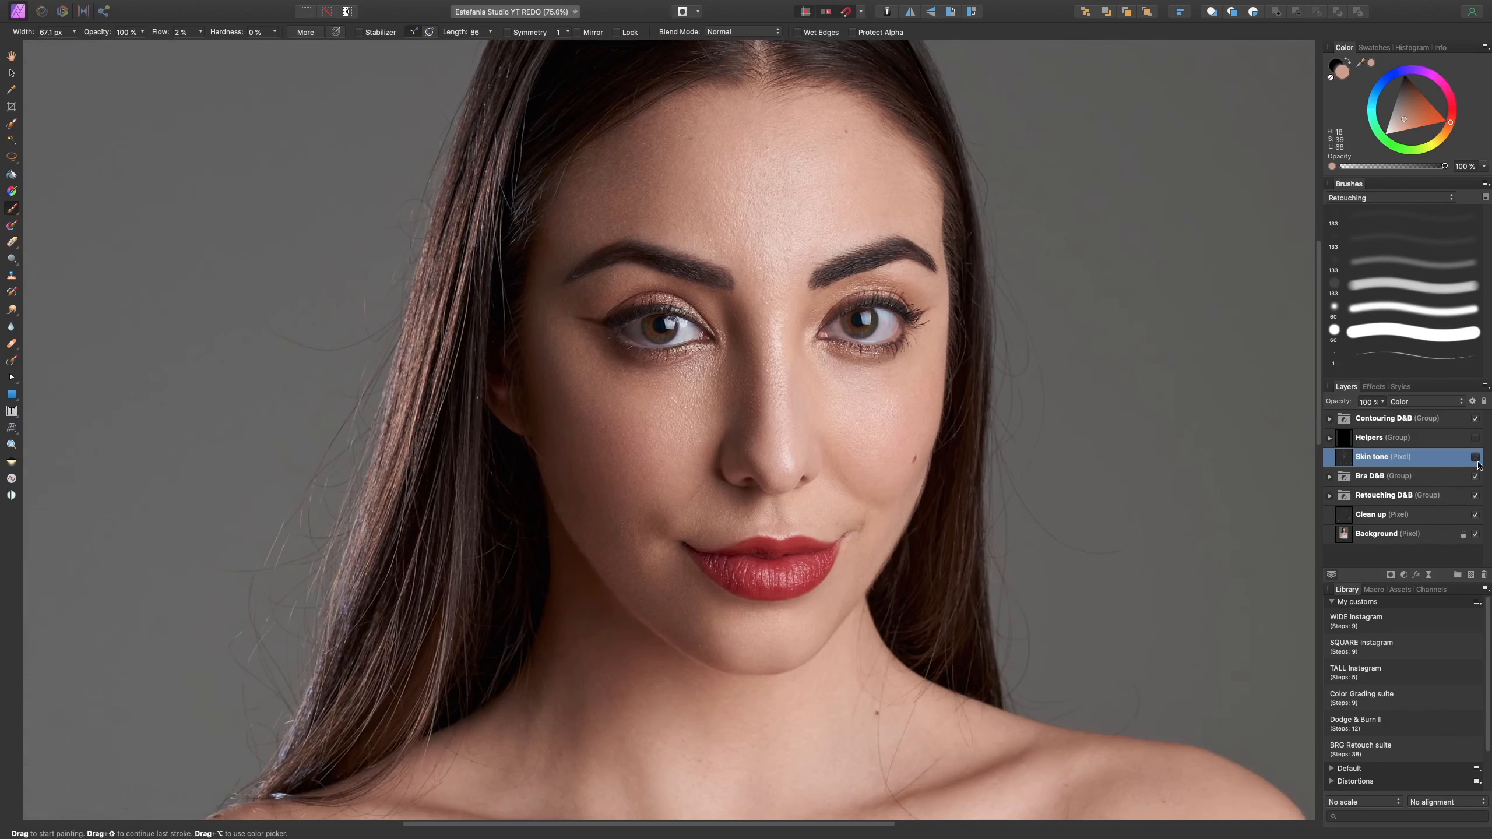
click(1476, 458)
- Reduce the Skin tone layer's opacity to 80% and fit the whole portrait in view
click(1382, 402)
drag(1386, 418, 1364, 433)
key(super+0)
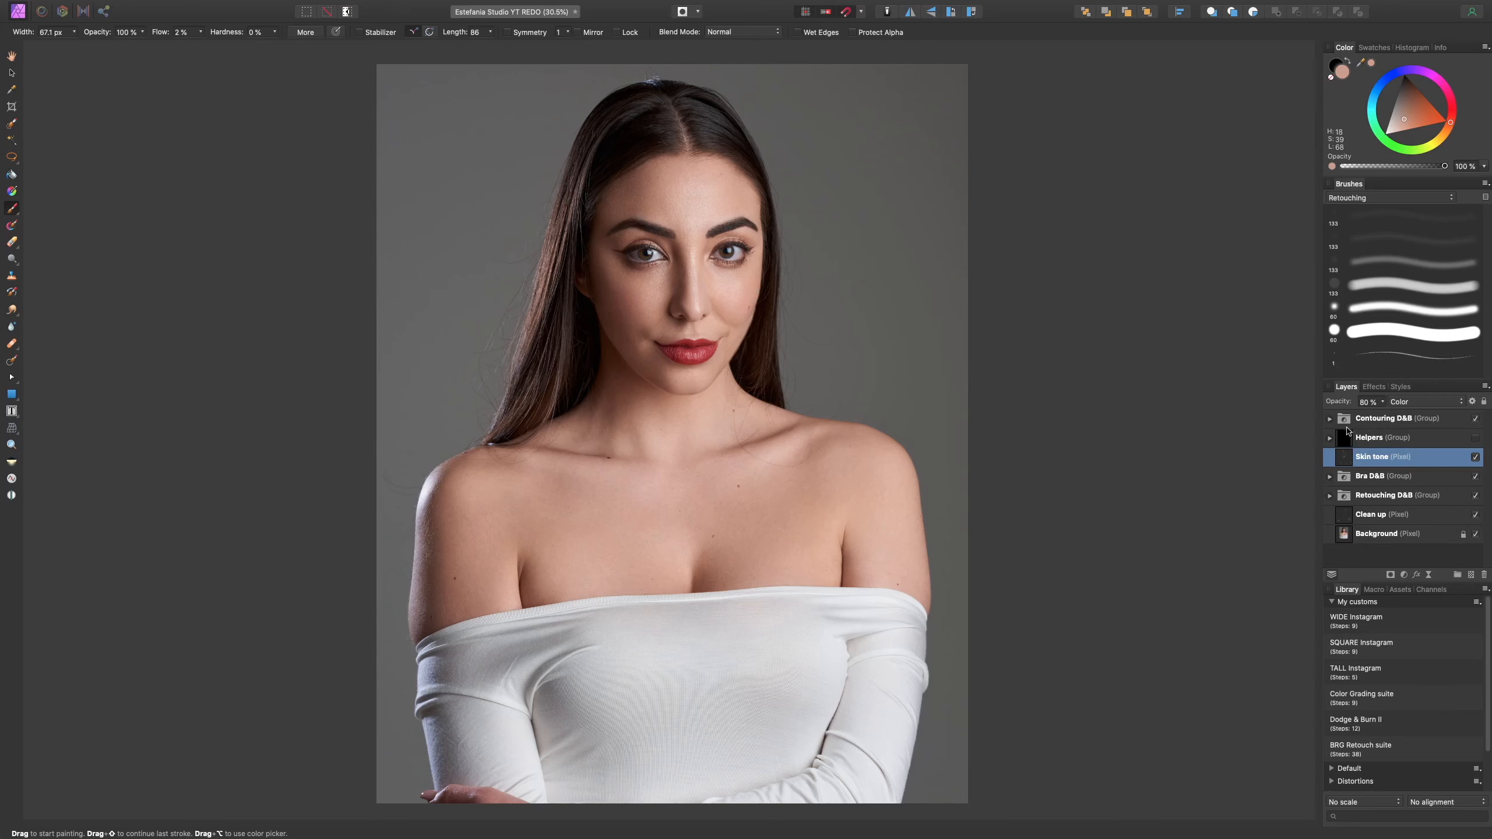
- Expand the Contouring D&B group and examine the curves of Contour Dodge and Contour Burn
click(1329, 418)
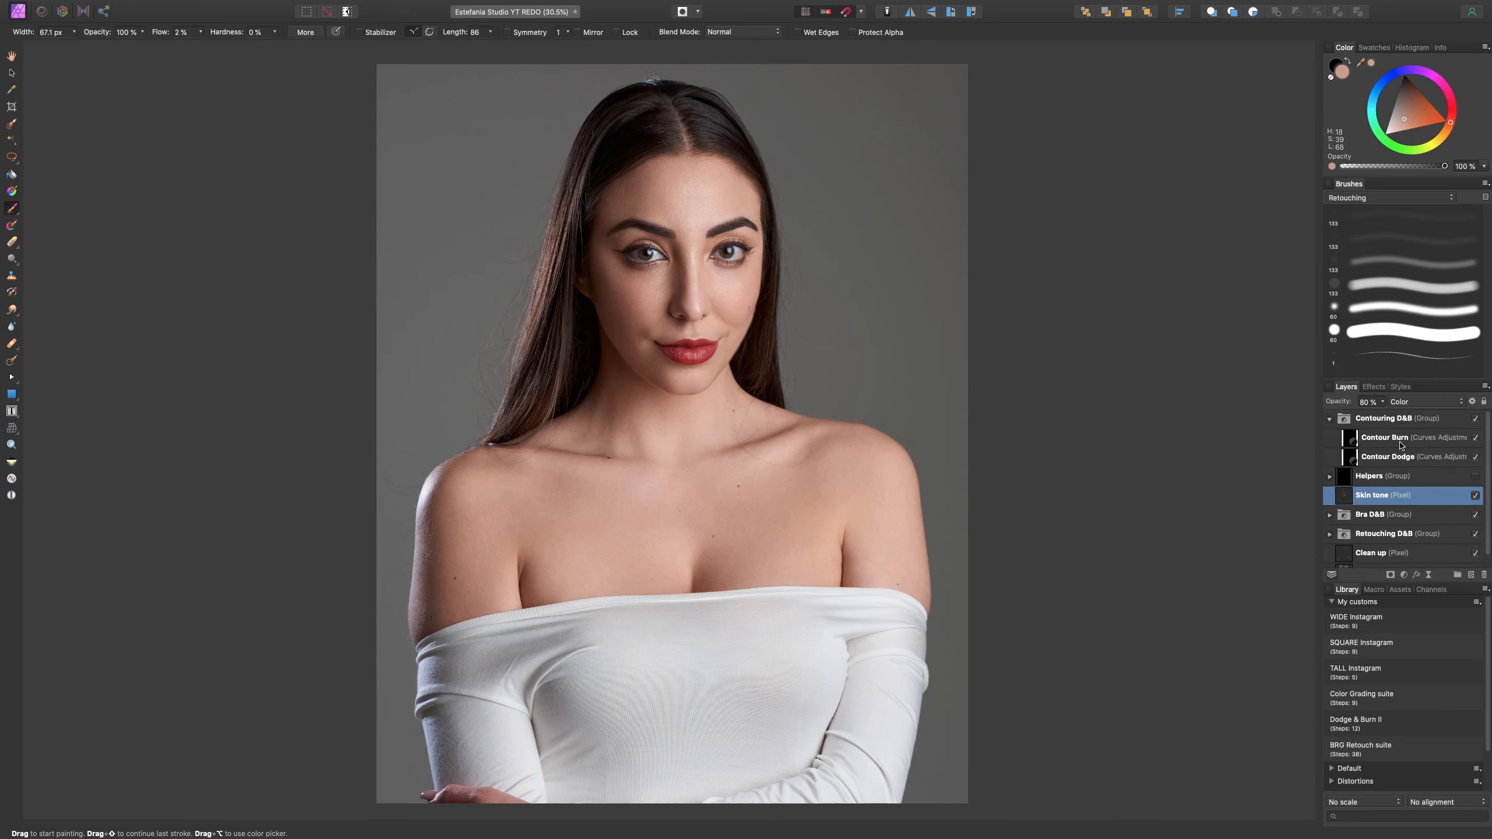
double_click(1351, 459)
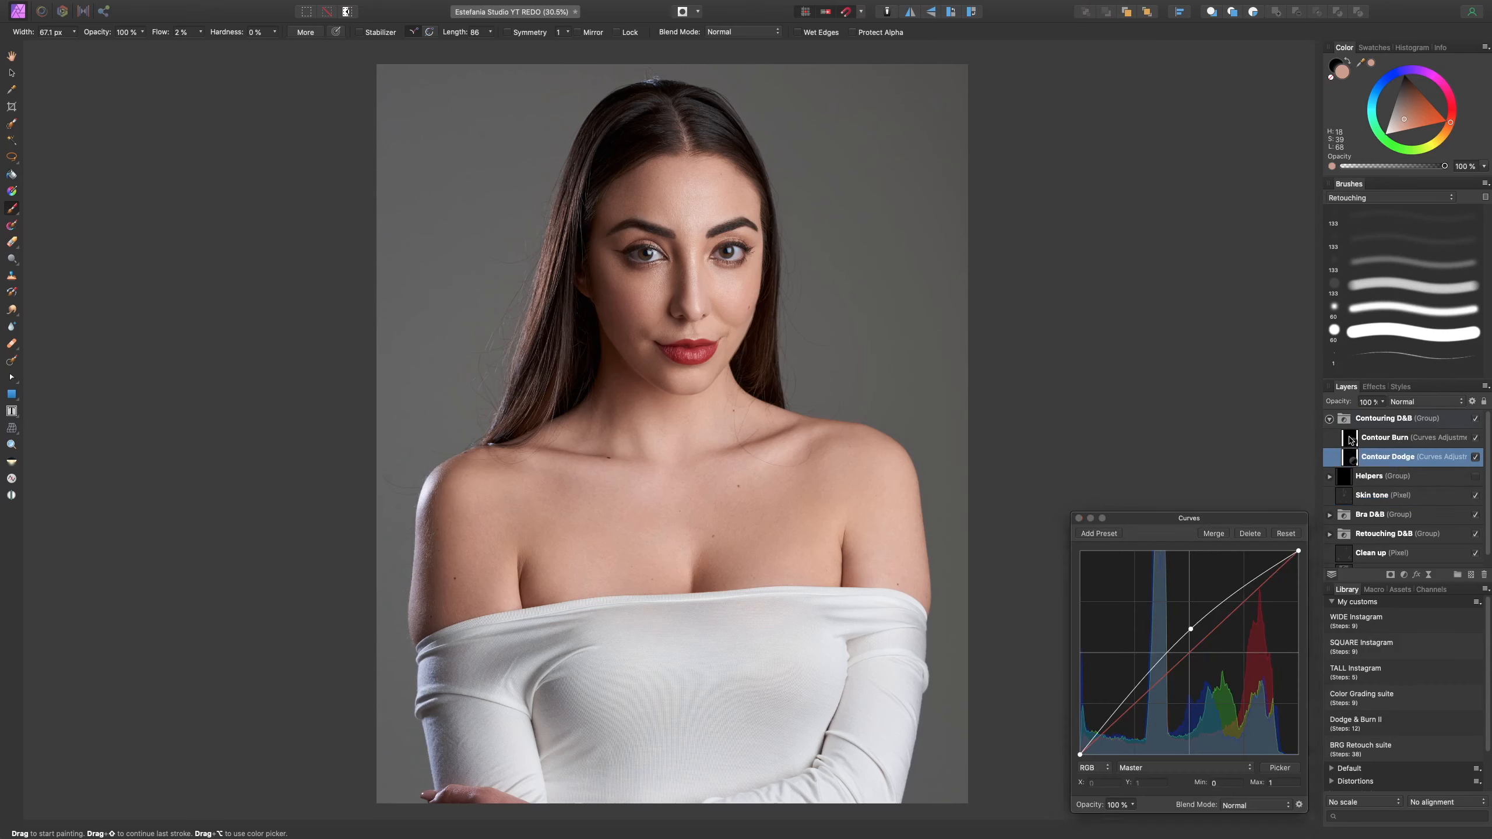
double_click(1353, 443)
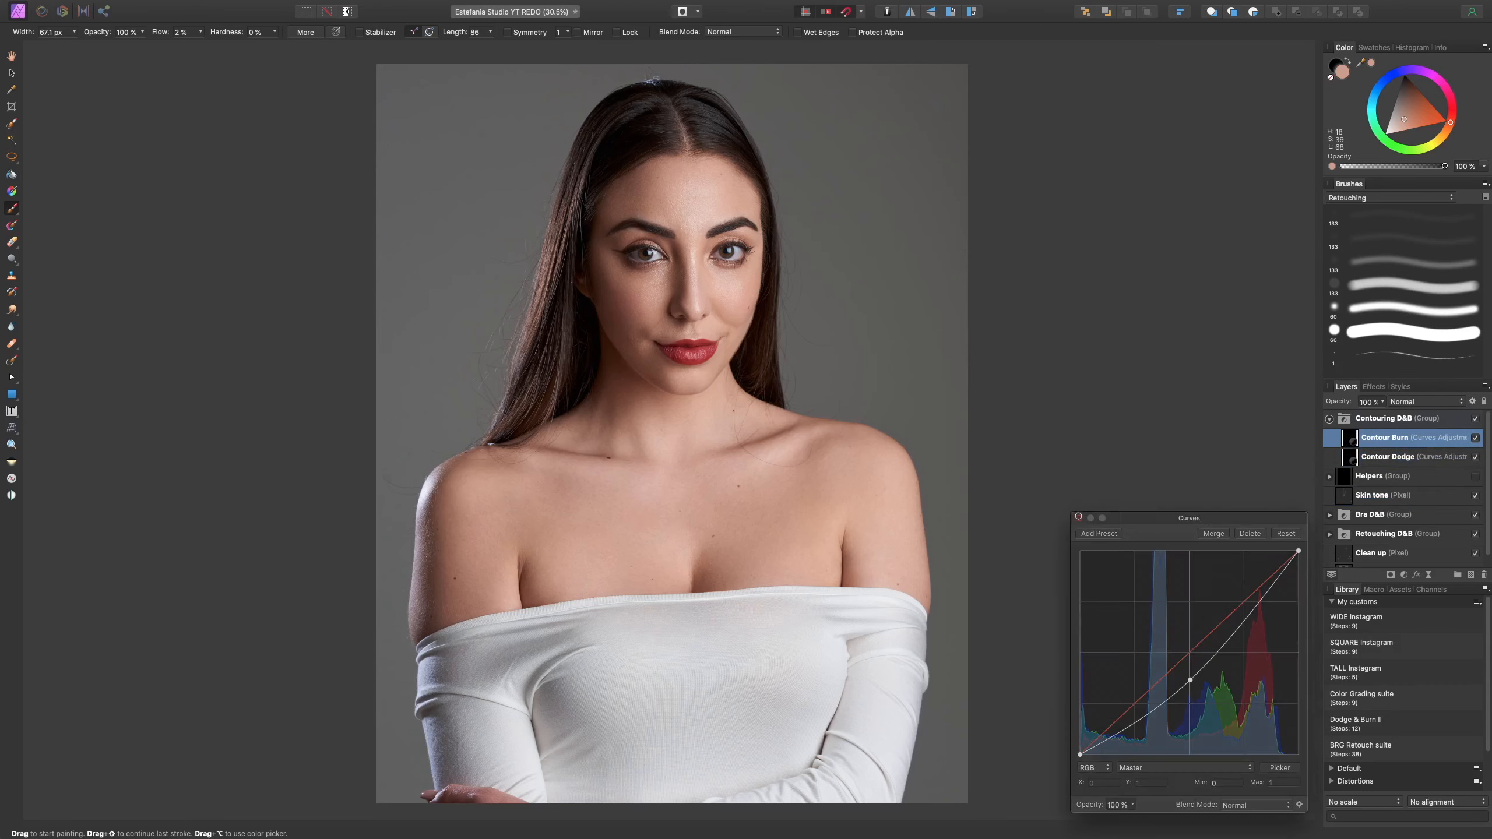
click(1077, 518)
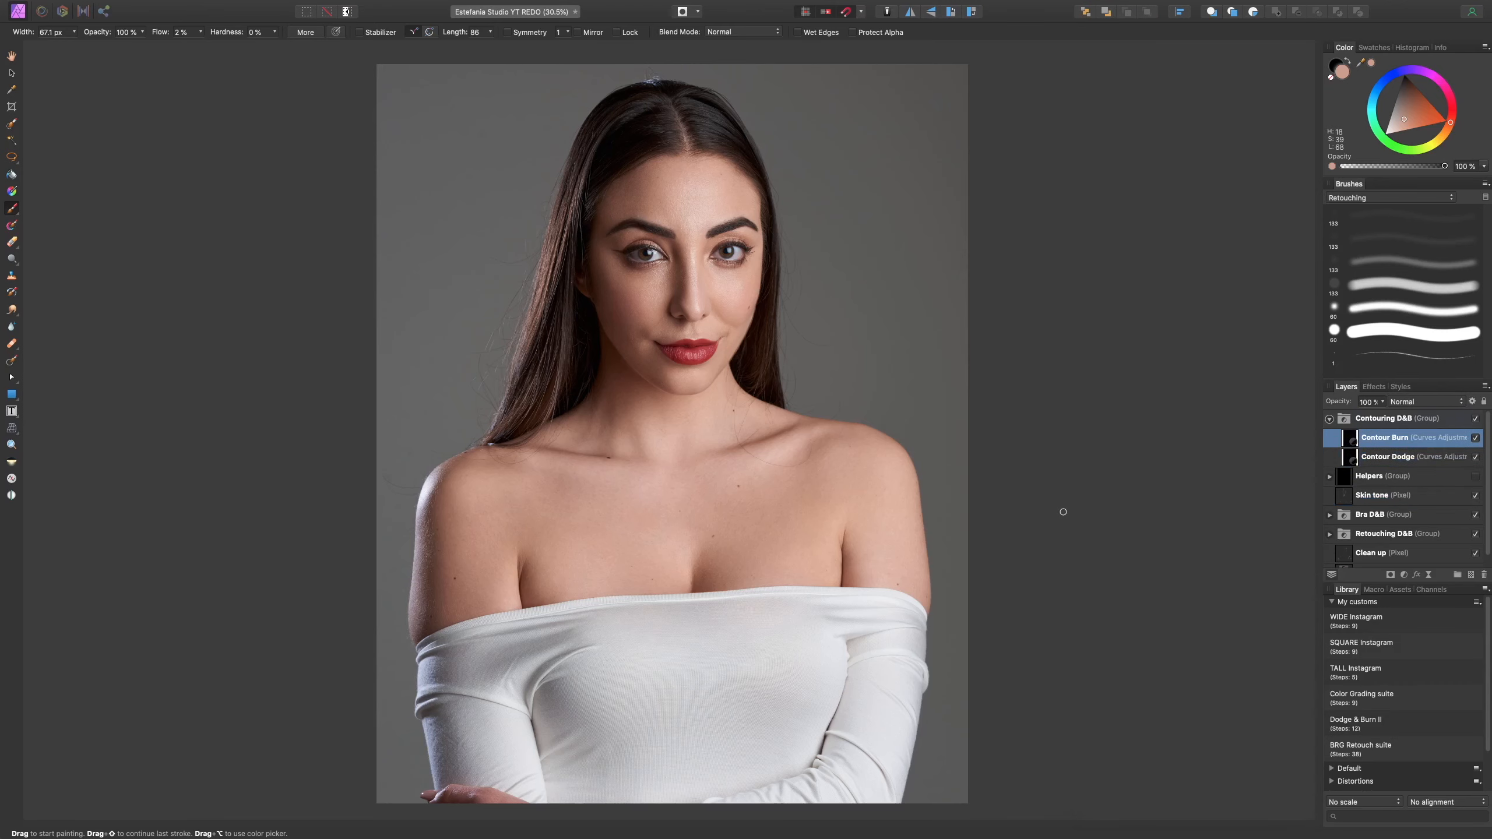
- Select the Contour Dodge layer, set the brush colour to white and dodge with a much larger brush, comparing the layer's effect
click(1410, 460)
drag(1406, 120, 1384, 140)
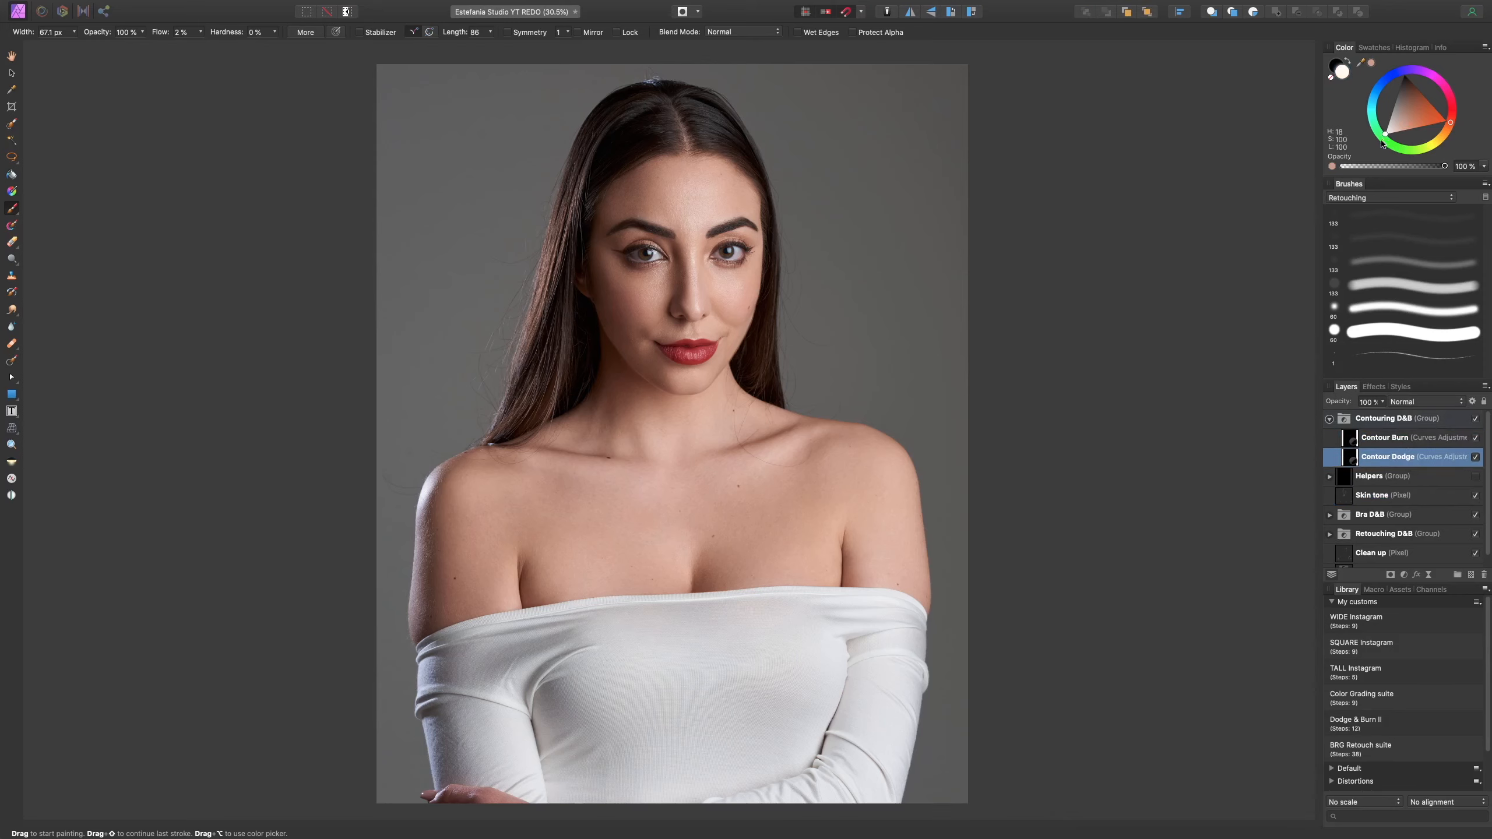
key(])
key(])
key(])
key(])
key(])
key(])
key(])
key(])
click(1475, 457)
click(1476, 458)
- Continue contour dodging across the full portrait on the Contour Dodge layer, adapting the soft brush's size to each area
key(bracketright)
key(bracketright)
key(bracketright)
key(bracketright)
key(bracketleft)
key(bracketright)
key(bracketright)
key(bracketright)
key(bracketleft)
key(bracketleft)
key(bracketleft)
key(bracketleft)
key(bracketleft)
key(bracketleft)
key(bracketleft)
key(bracketleft)
key(bracketright)
key(bracketright)
key(bracketright)
- Dodge the face's finer areas on Contour Dodge, reducing the brush to about 33 px, and compare the layer's effect
key(super+equal)
drag(850, 221, 846, 435)
key(super+equal)
key(bracketleft)
key(bracketleft)
key(bracketleft)
key(bracketleft)
key(bracketleft)
key(bracketleft)
key(bracketleft)
key(bracketleft)
key(bracketleft)
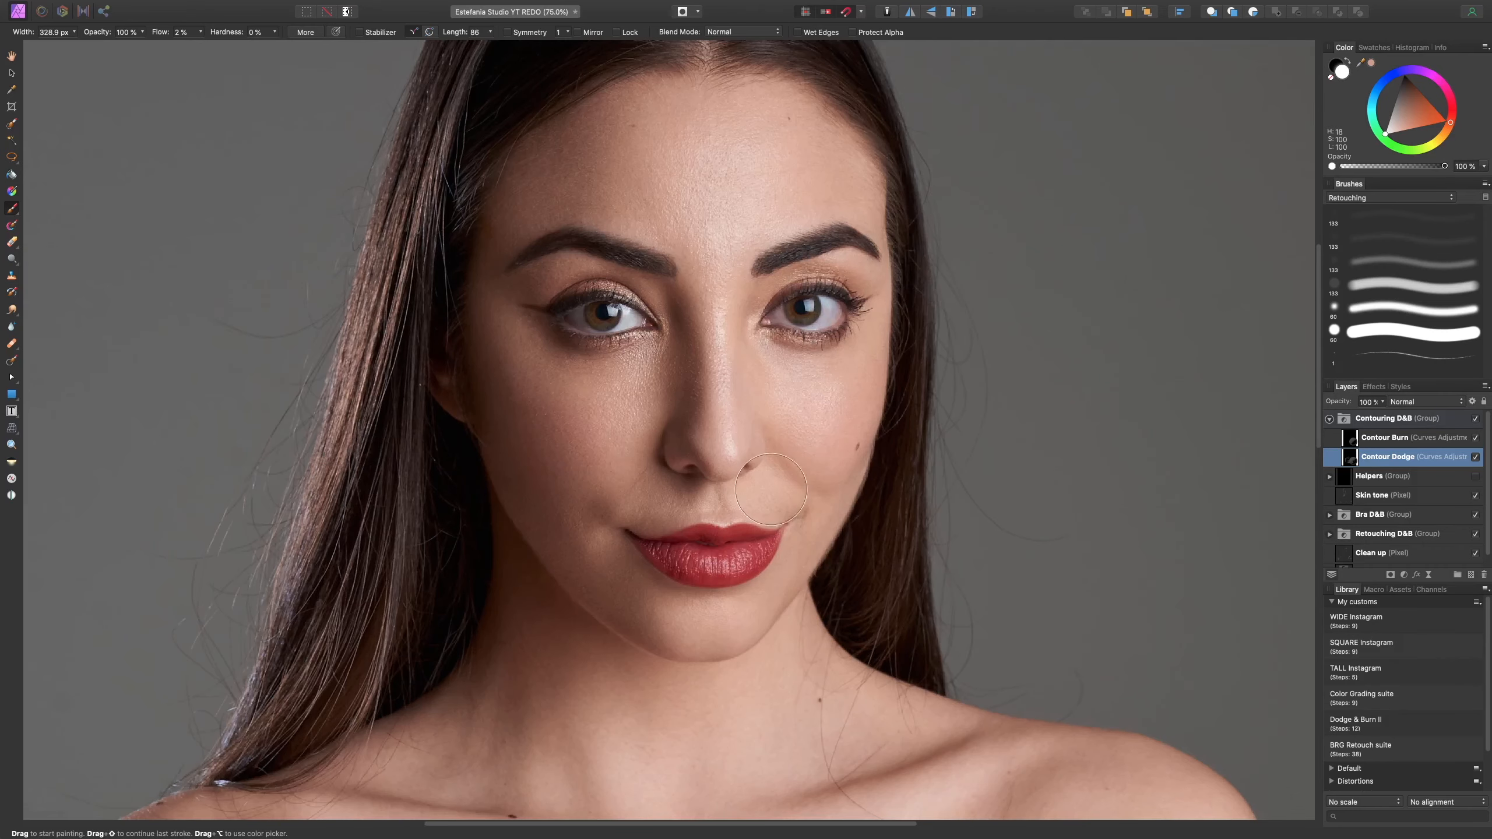
key(bracketleft)
key(bracketleft)
key(bracketleft)
key(bracketleft)
click(1476, 458)
key(super+minus)
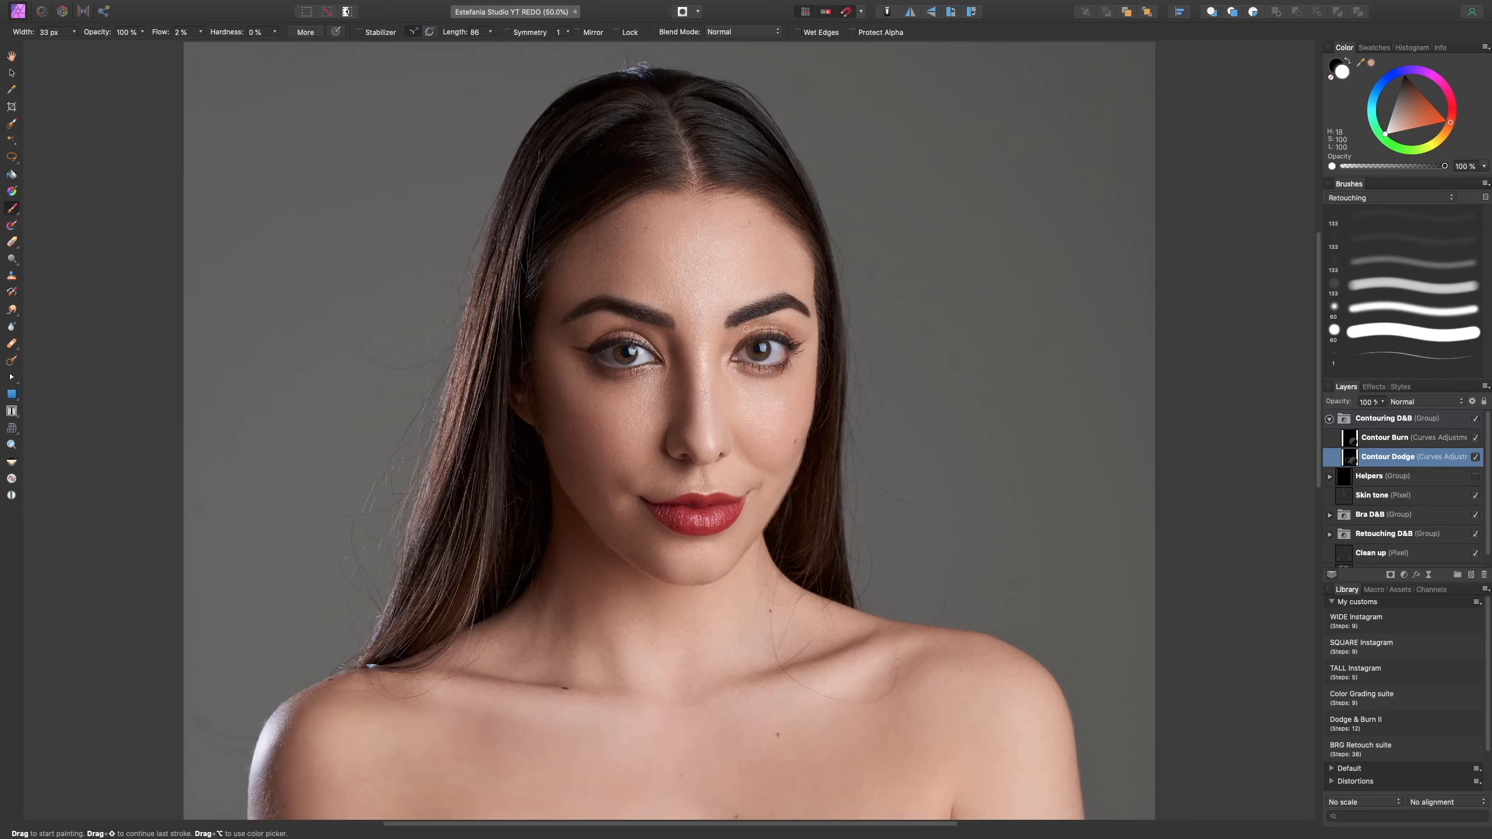
- Continue dodging the broader areas of the portrait on Contour Dodge, enlarging the brush up to about 583 px
key(bracketright)
key(bracketright)
key(bracketright)
key(bracketright)
key(bracketright)
key(bracketright)
key(bracketright)
key(bracketright)
key(bracketright)
key(bracketleft)
key(bracketleft)
key(bracketright)
key(bracketleft)
key(bracketleft)
key(bracketright)
key(bracketright)
key(bracketleft)
key(bracketright)
key(bracketright)
- Compare the whole portrait with the Contour Dodge layer hidden and shown
click(1475, 456)
click(1475, 457)
key(super+0)
click(1475, 457)
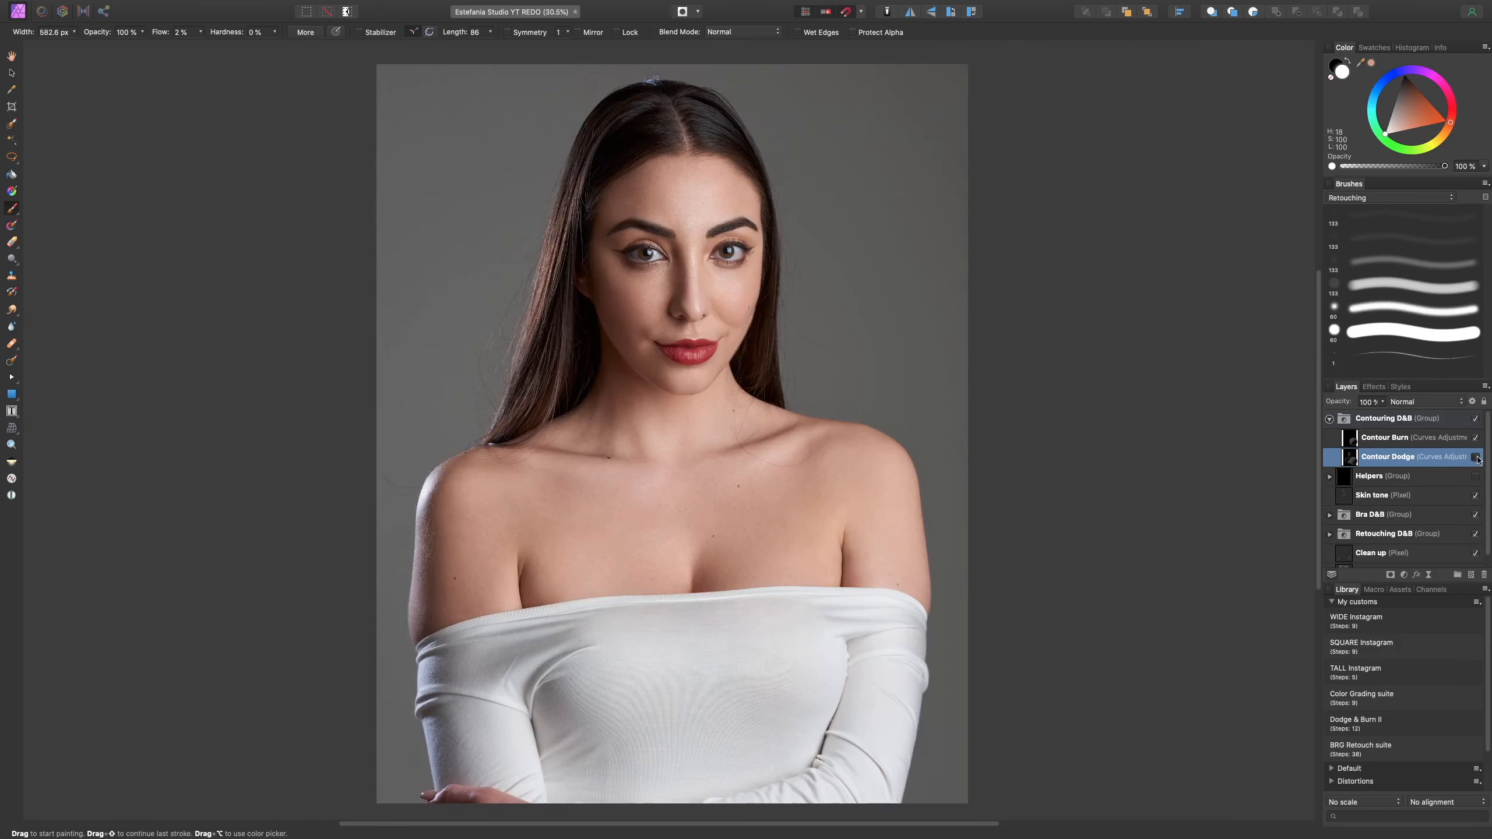
click(1475, 457)
click(1475, 457)
click(1476, 457)
click(1476, 456)
click(1476, 457)
click(1476, 458)
click(1475, 458)
- Select the Contour Burn layer and burn the shadows around the neck and collarbones, reducing the brush to about 107 px
click(1432, 440)
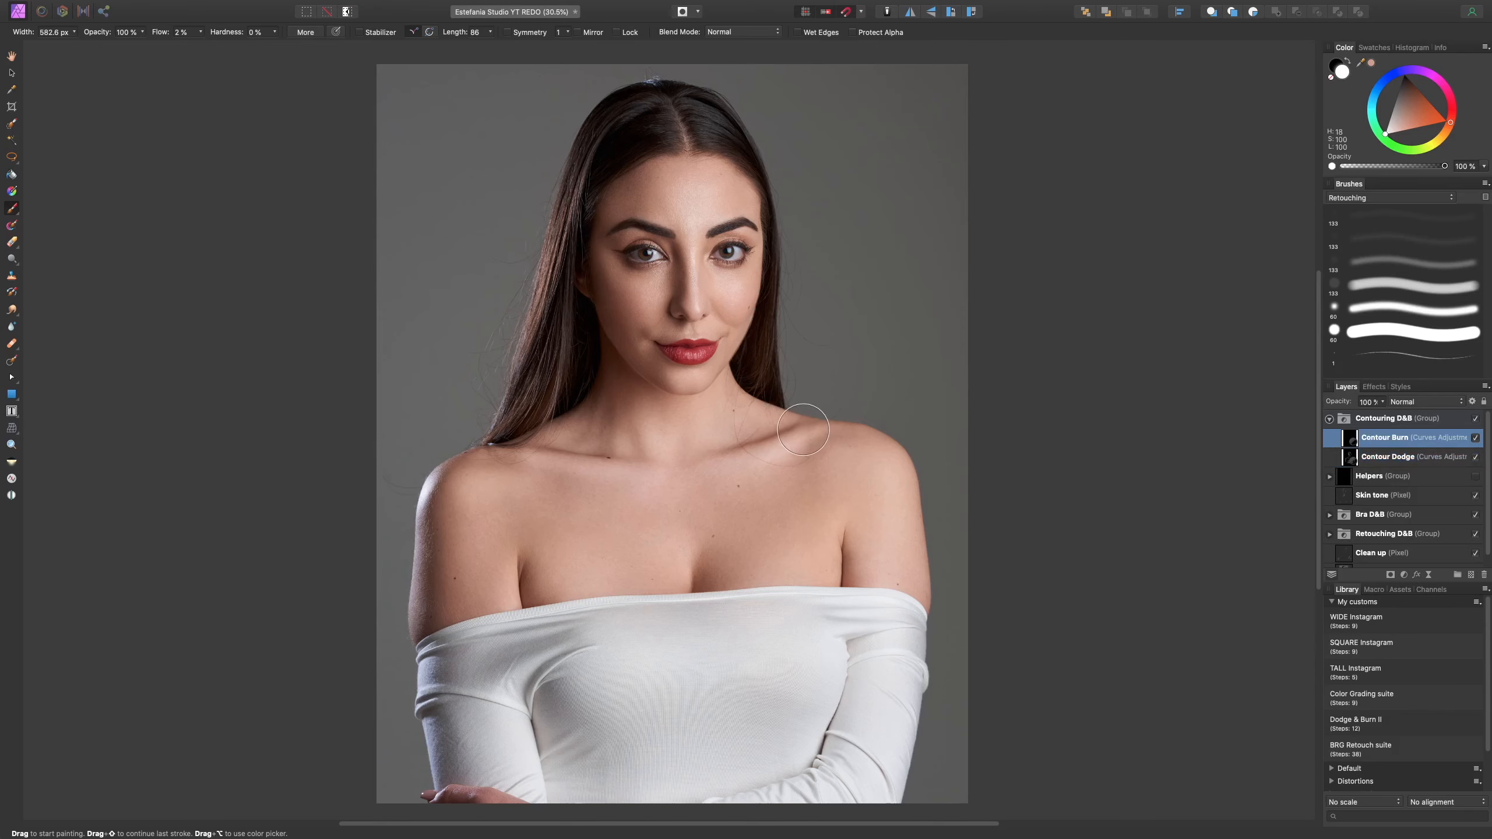
key(super+plus)
key(super+plus)
key(bracketright)
key(bracketright)
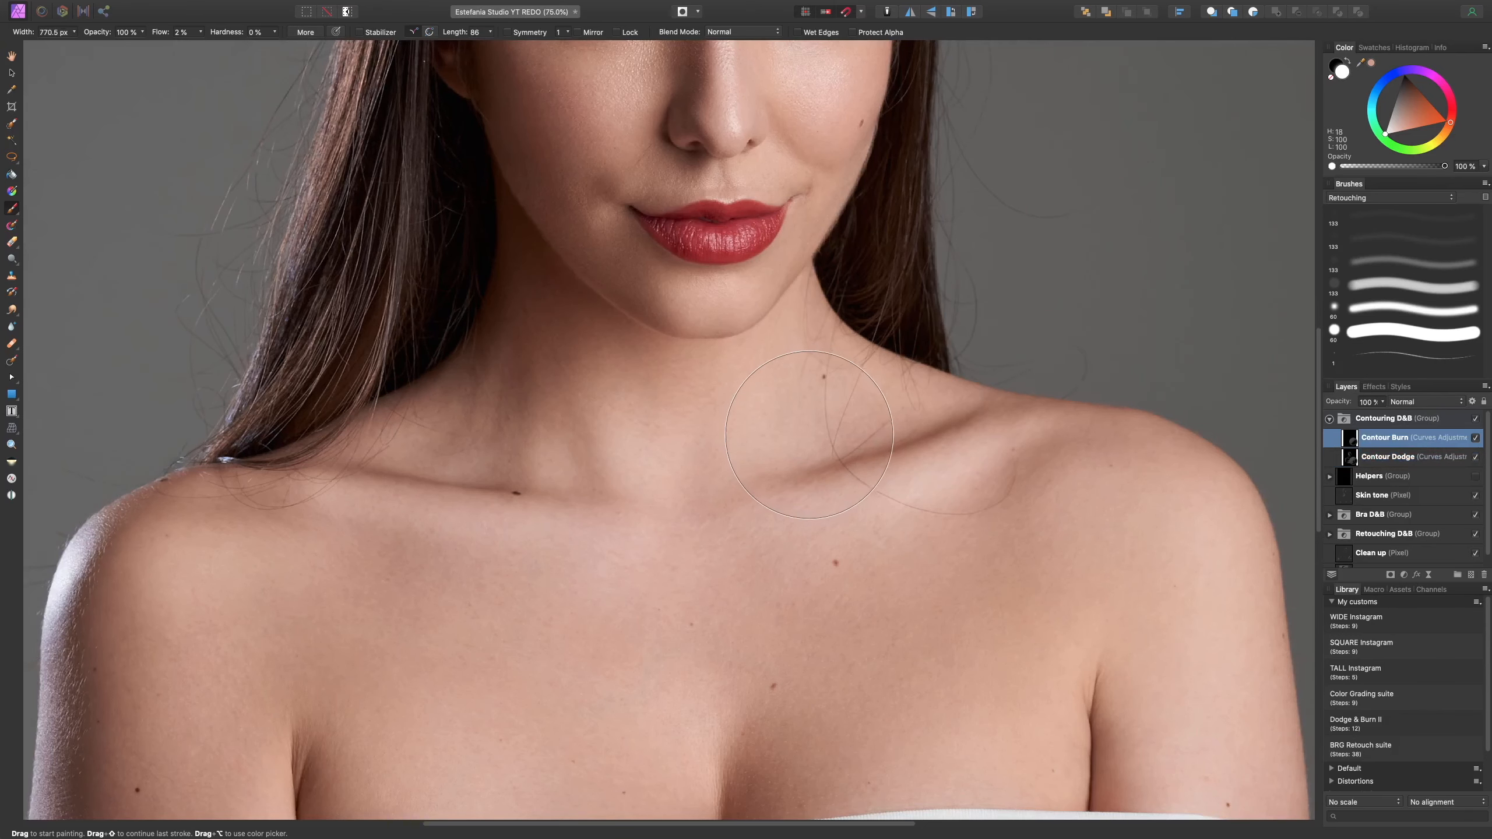
key(bracketleft)
key(bracketleft)
key(bracketleft)
key(bracketleft)
key(bracketleft)
key(bracketleft)
key(bracketleft)
key(bracketleft)
key(bracketleft)
key(bracketleft)
key(bracketleft)
key(bracketleft)
key(bracketleft)
key(bracketleft)
key(bracketleft)
key(bracketright)
- Compare the full portrait with and without the Contouring D&B group and its contour layers
click(1475, 438)
click(1466, 458)
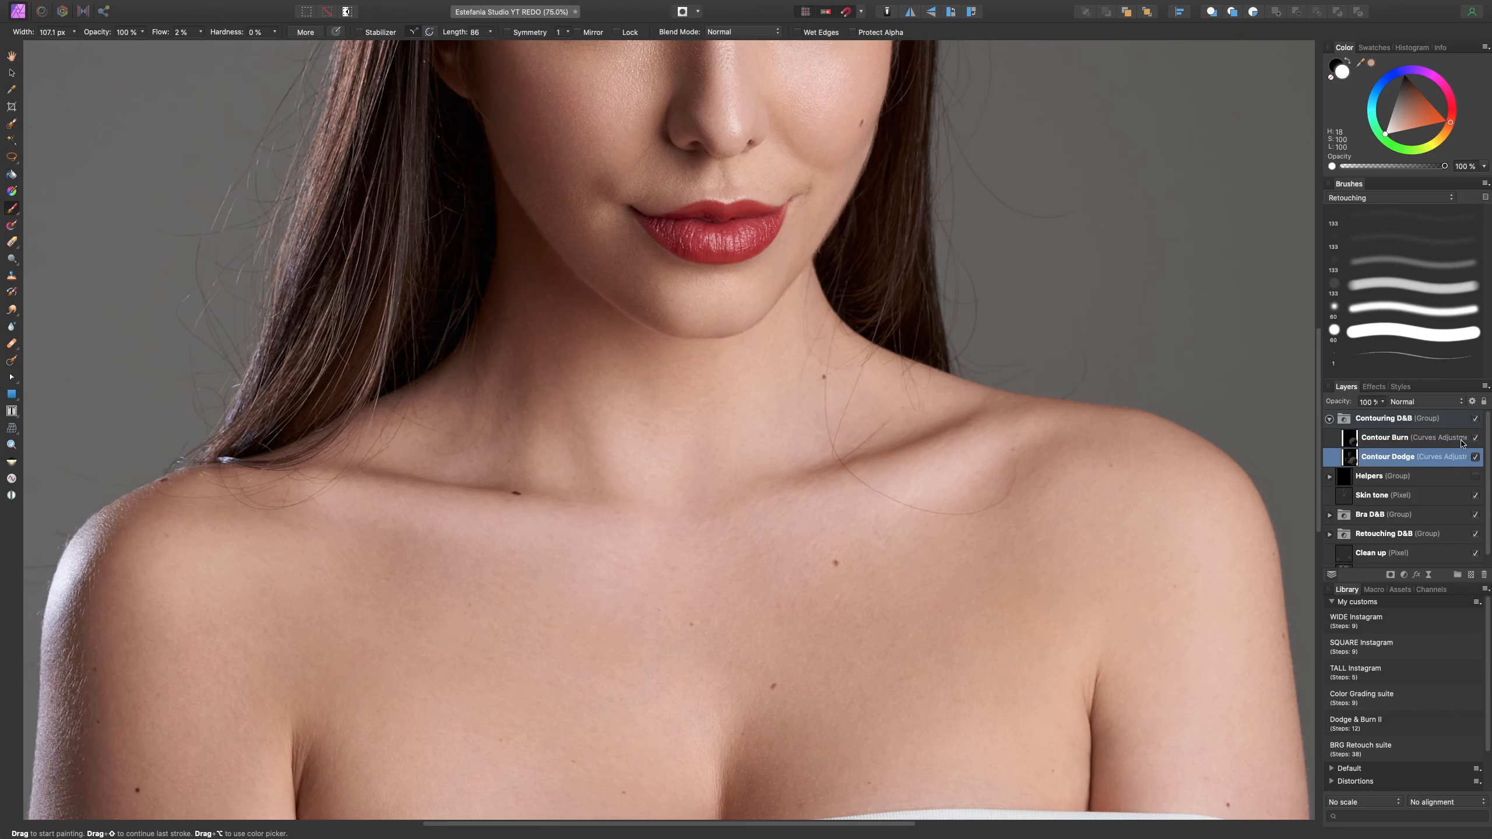
shift+click(1458, 441)
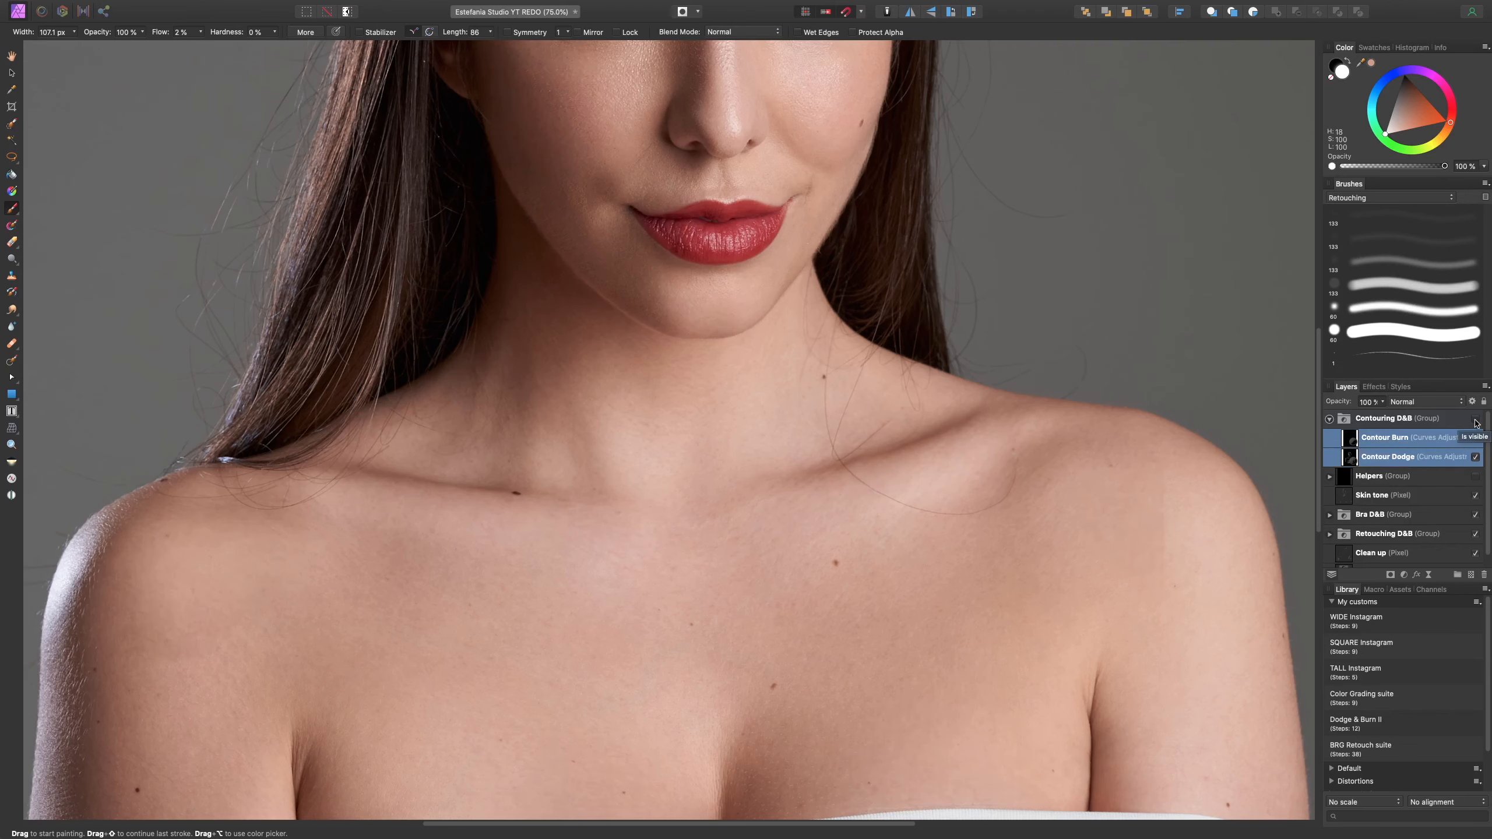
key(super+0)
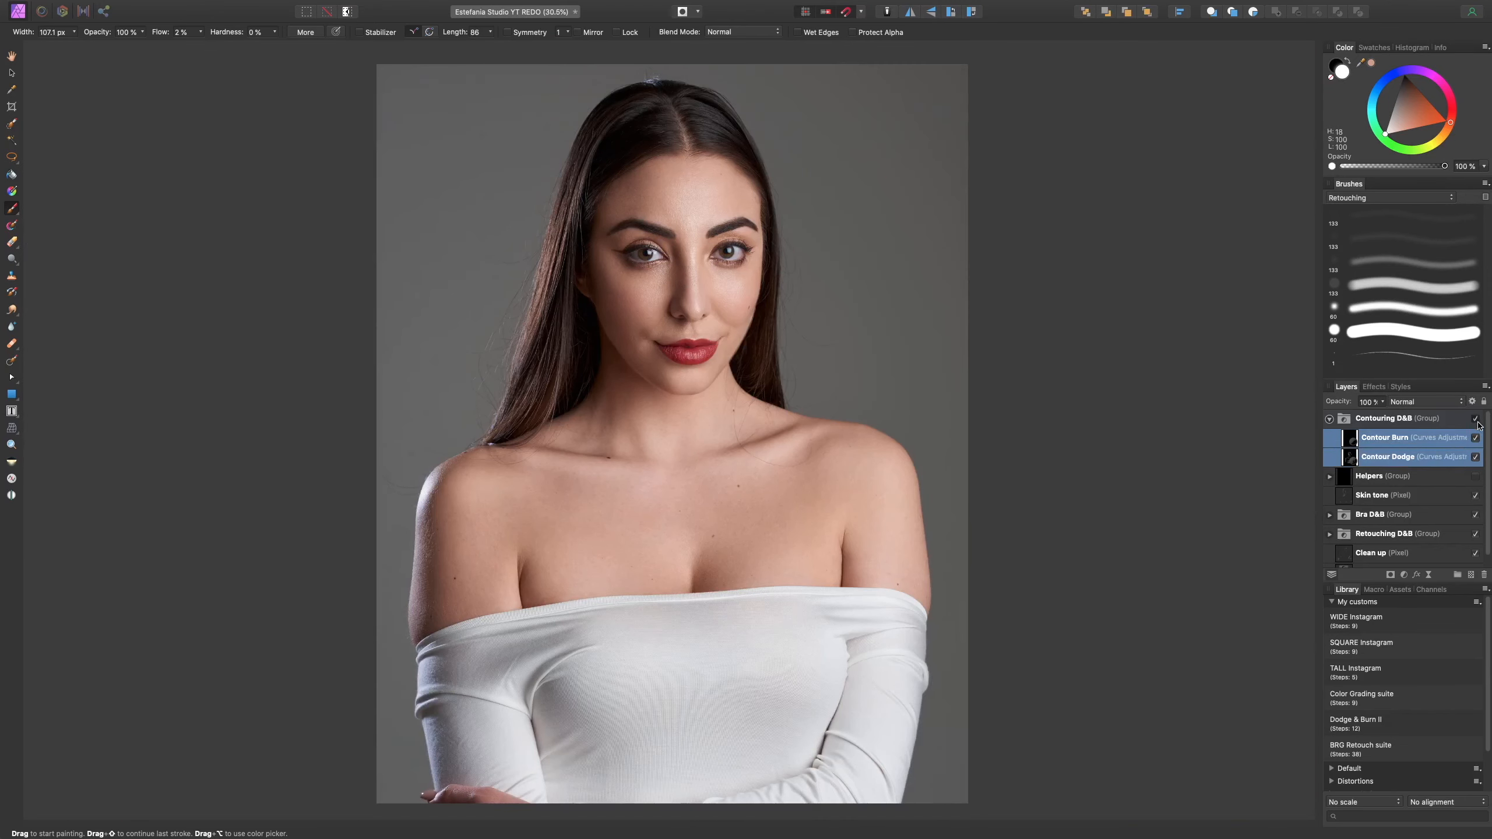
click(1478, 422)
click(1477, 422)
click(1440, 461)
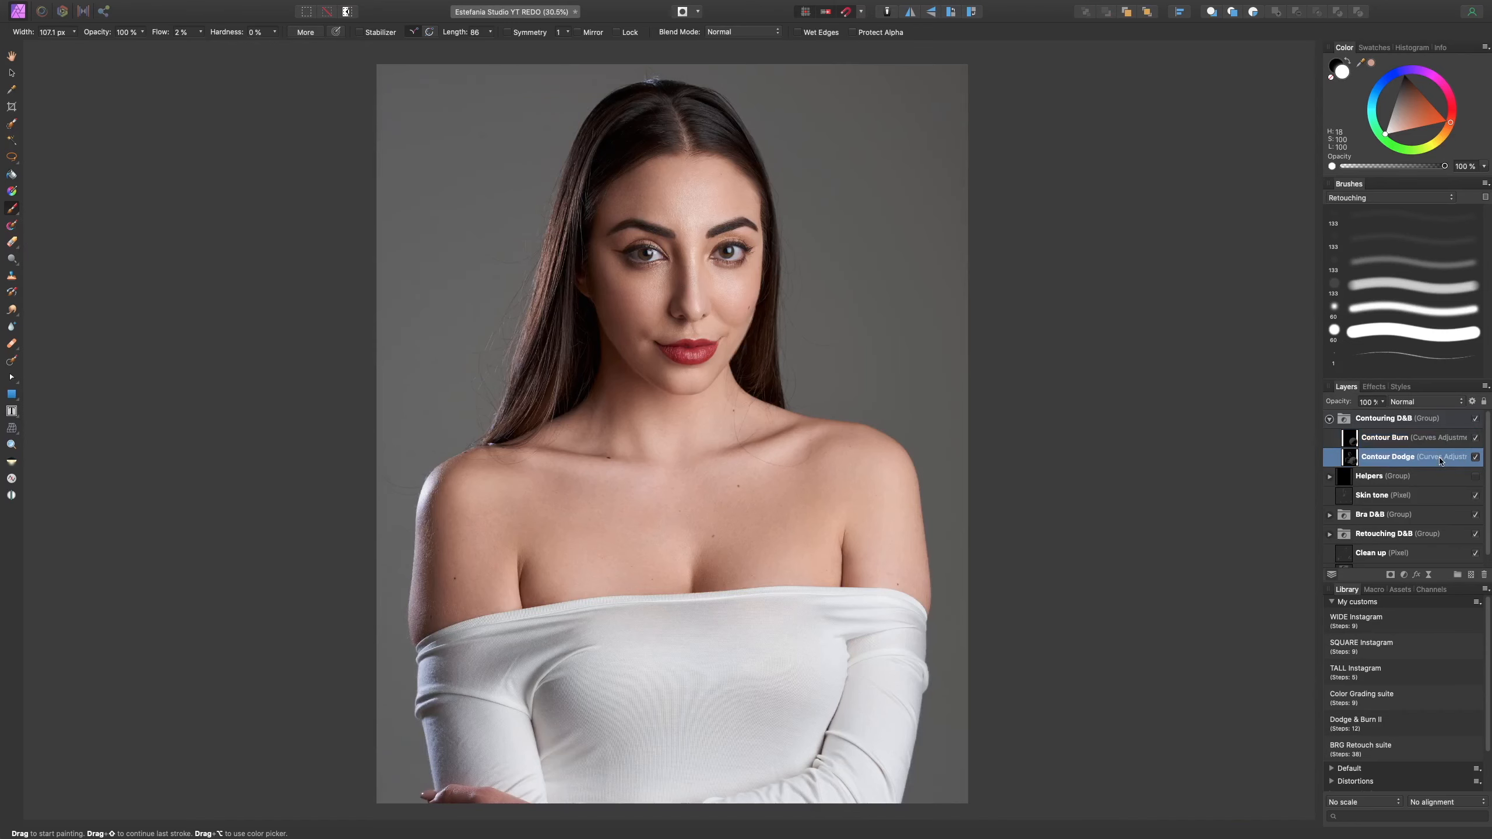
- Burn the chest and shoulder shadows on Contour Burn, adapting the brush from about 142 to 237 px
click(1435, 441)
key(super+plus)
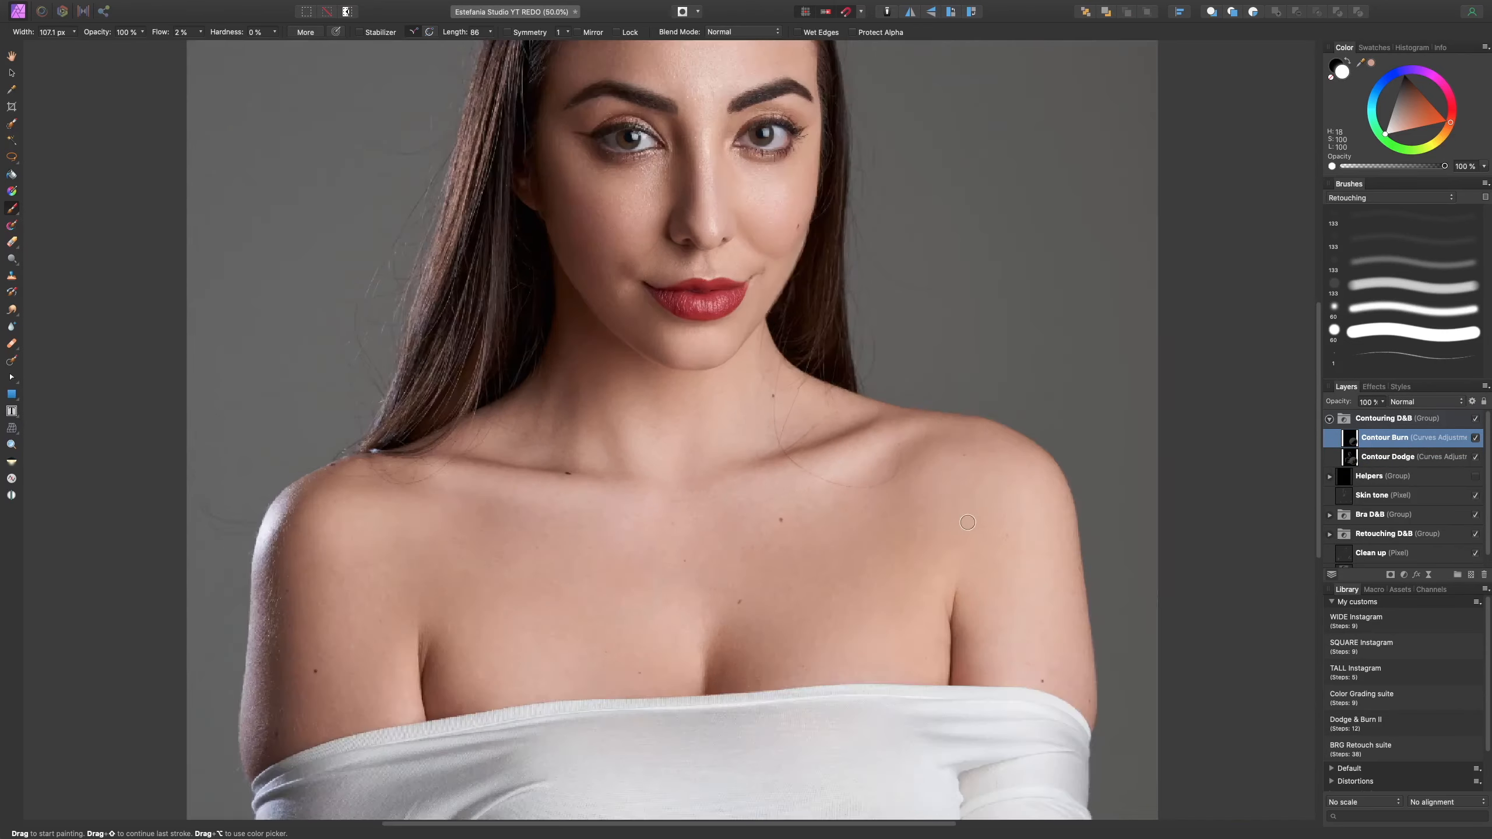
drag(952, 521, 962, 265)
key(bracketright)
key(bracketright)
key(bracketright)
key(bracketright)
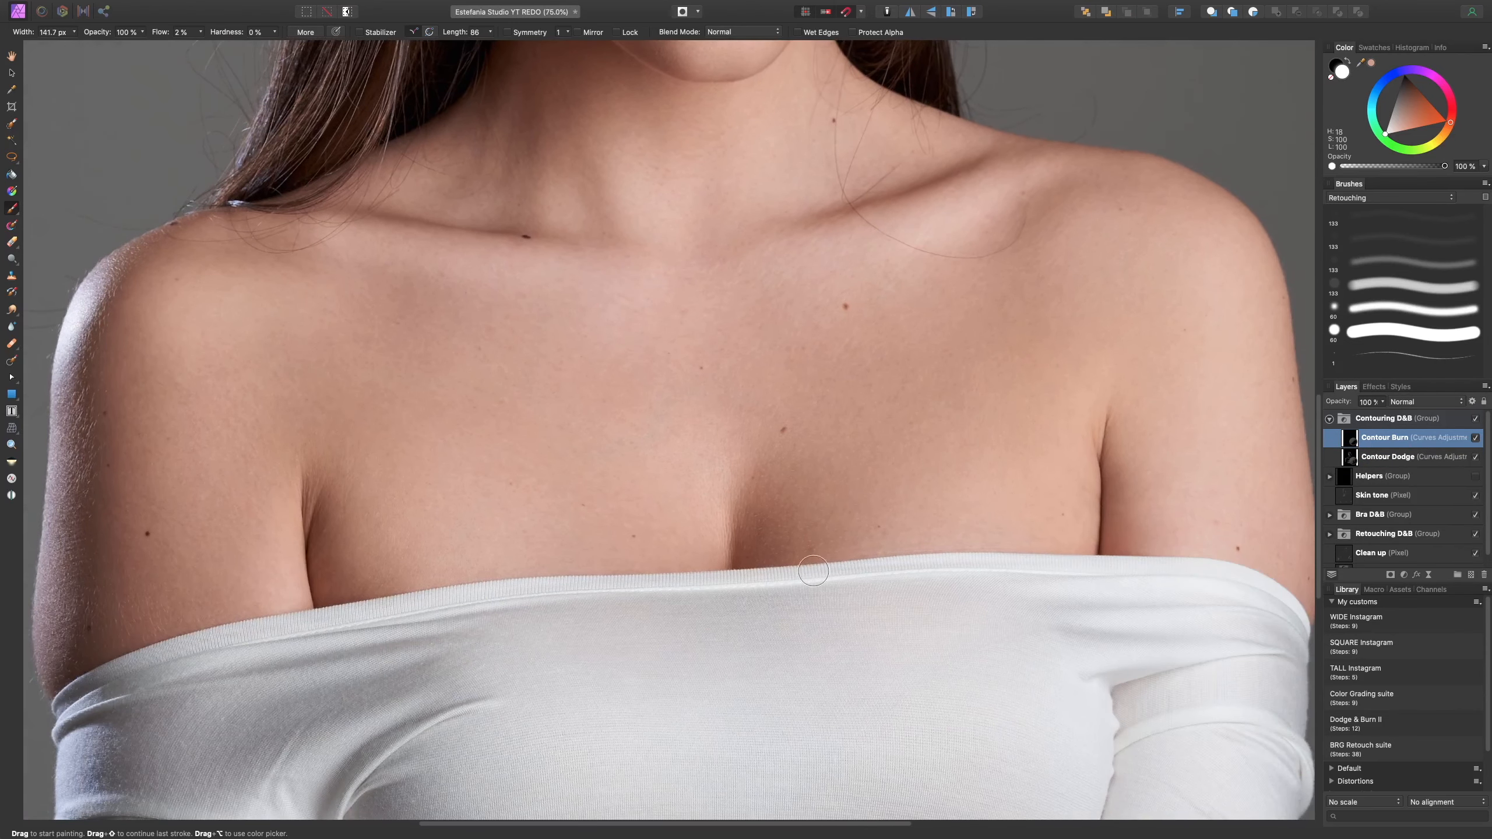
key(bracketright)
key(bracketright)
key(bracketright)
key(bracketright)
key(bracketright)
key(bracketleft)
key(bracketleft)
key(bracketleft)
key(bracketleft)
key(bracketright)
- Burn the broad outer shadows of the body on Contour Burn with the brush enlarged to about 958 px
key(super+minus)
key(super+minus)
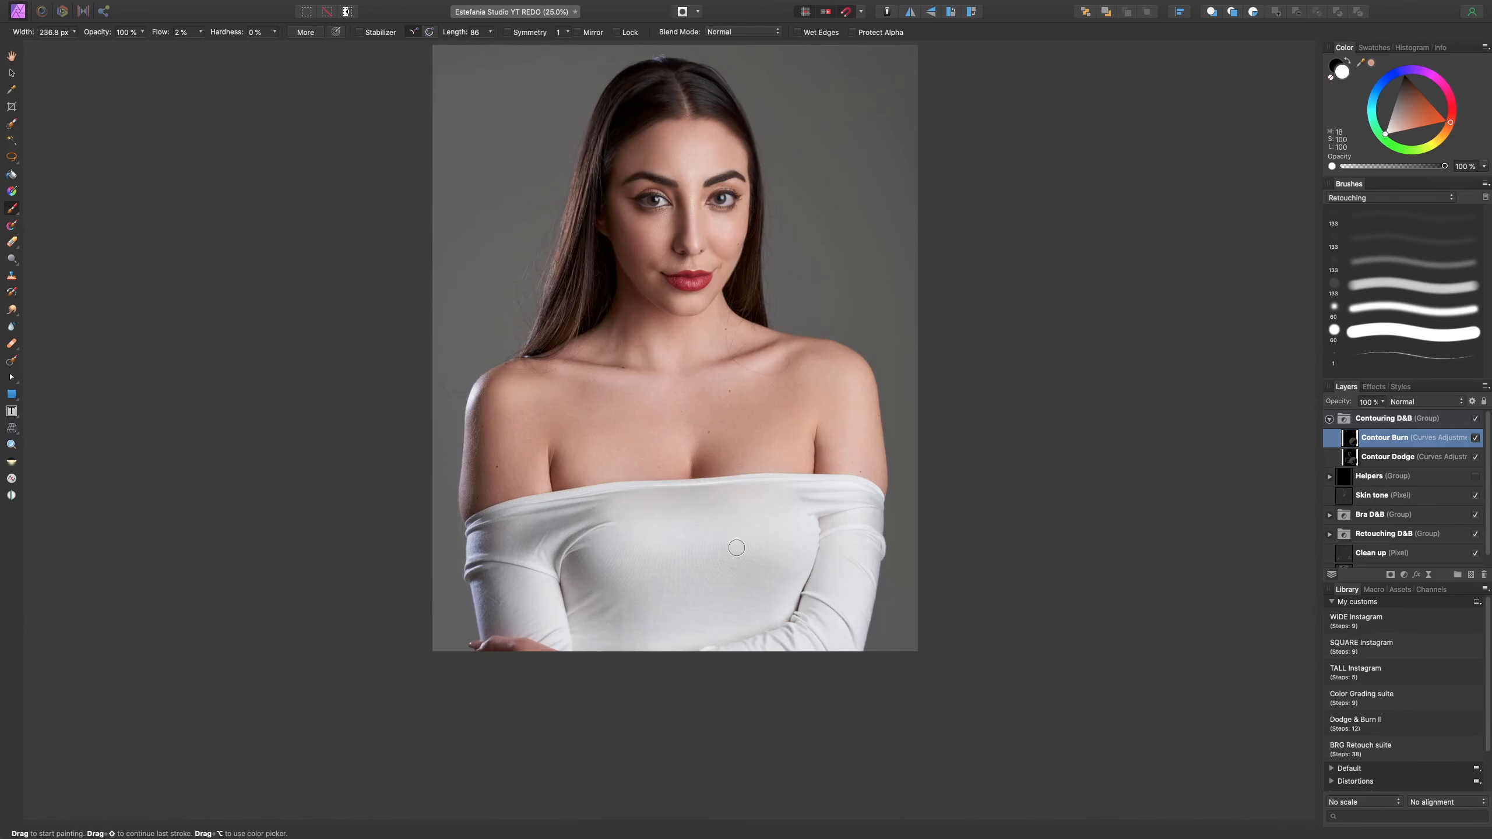
key(bracketright)
key(bracketright)
key(bracketright)
key(bracketright)
key(bracketright)
key(bracketright)
key(bracketright)
key(bracketright)
key(bracketright)
scroll(720, 363, up, 3)
scroll(721, 363, down, 1)
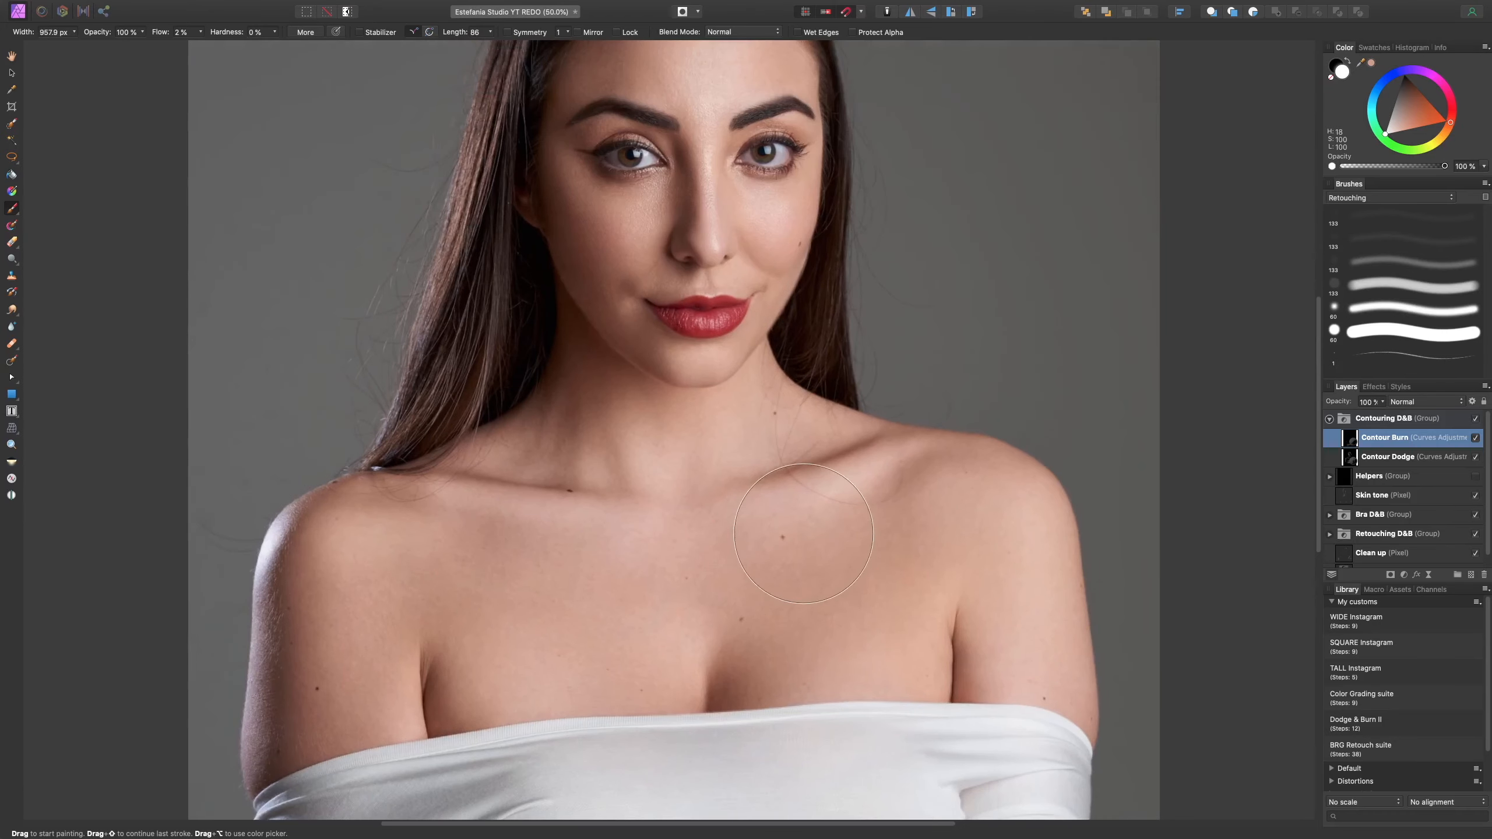
scroll(721, 363, up, 4)
scroll(849, 433, down, 3)
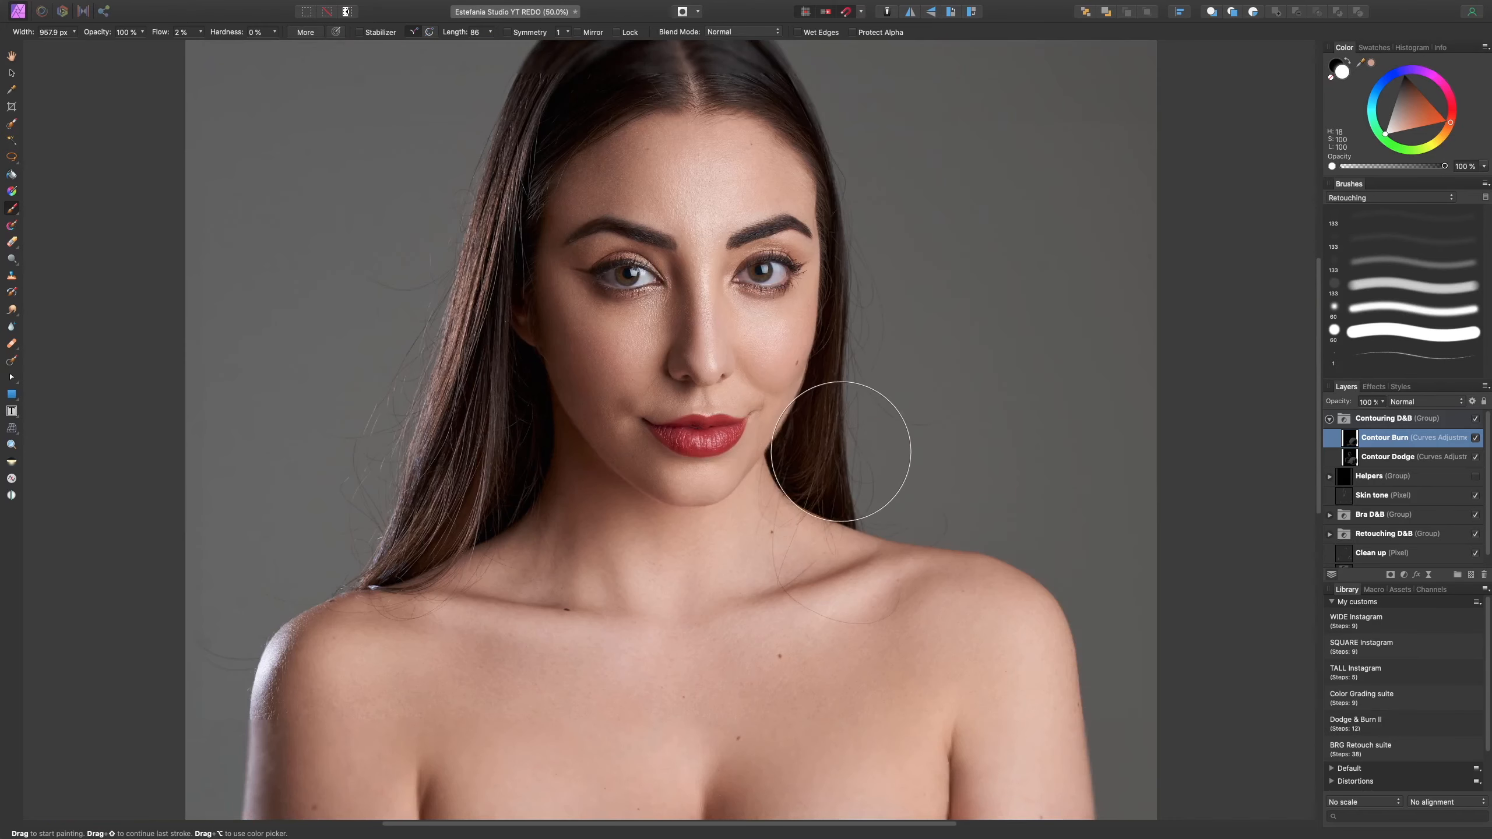
scroll(851, 505, up, 4)
- Burn the fine contours around the eyes and eyebrows on Contour Burn, reducing the brush to about 29 px
key(super+equal)
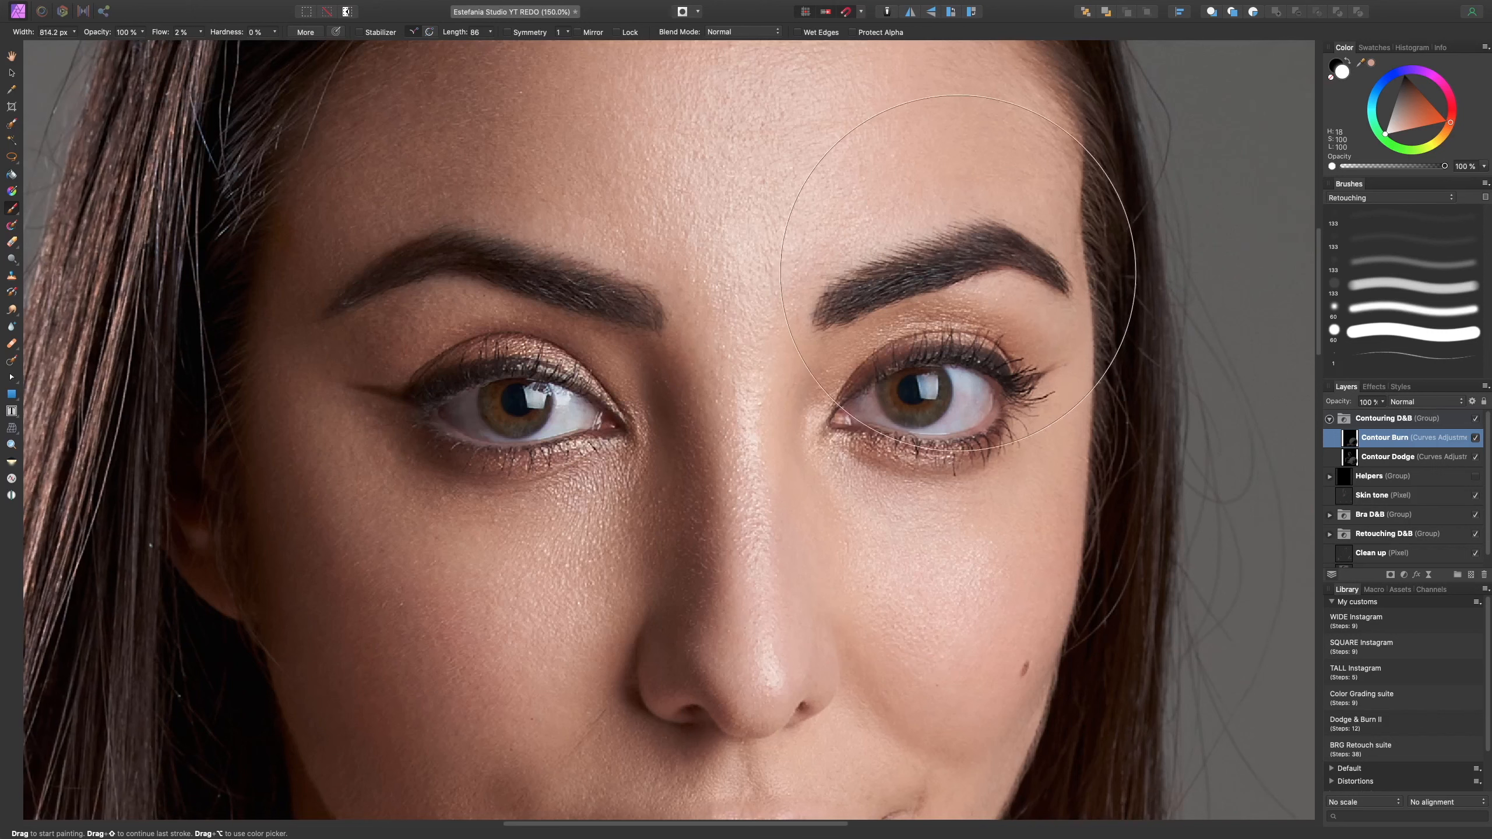
key(bracketleft)
key(bracketleft)
key(bracketleft)
key(bracketleft)
key(bracketleft)
key(bracketleft)
key(bracketleft)
key(bracketleft)
key(bracketleft)
key(bracketleft)
key(bracketleft)
key(bracketleft)
key(bracketleft)
key(bracketleft)
key(bracketleft)
key(bracketleft)
key(bracketleft)
key(bracketleft)
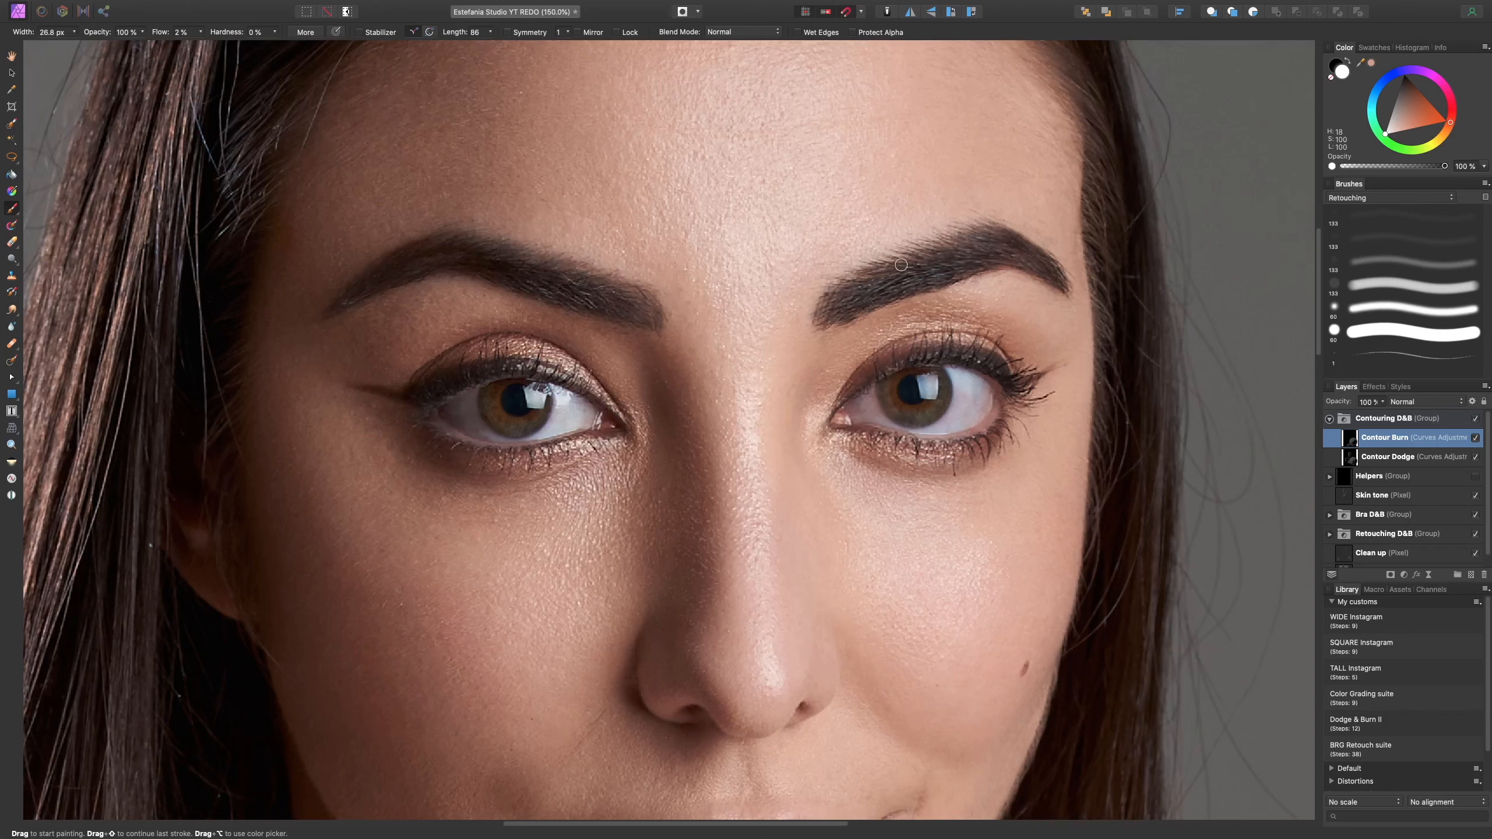
key(bracketright)
key(bracketleft)
key(bracketleft)
key(bracketright)
key(bracketright)
key(bracketright)
key(bracketright)
key(bracketright)
key(bracketright)
key(bracketleft)
key(bracketleft)
key(bracketleft)
key(bracketleft)
key(bracketleft)
- Continue burning the larger contours of the face on Contour Burn, enlarging the brush to about 126 px
key(bracketright)
key(bracketright)
key(bracketright)
key(bracketright)
key(bracketright)
key(bracketright)
key(bracketright)
key(bracketright)
key(bracketright)
key(bracketright)
key(bracketright)
key(bracketright)
key(bracketleft)
key(bracketleft)
key(bracketright)
key(bracketright)
key(bracketright)
key(bracketright)
key(bracketright)
key(bracketright)
- Compare the face with the Contour Burn layer hidden and shown
key(super+1)
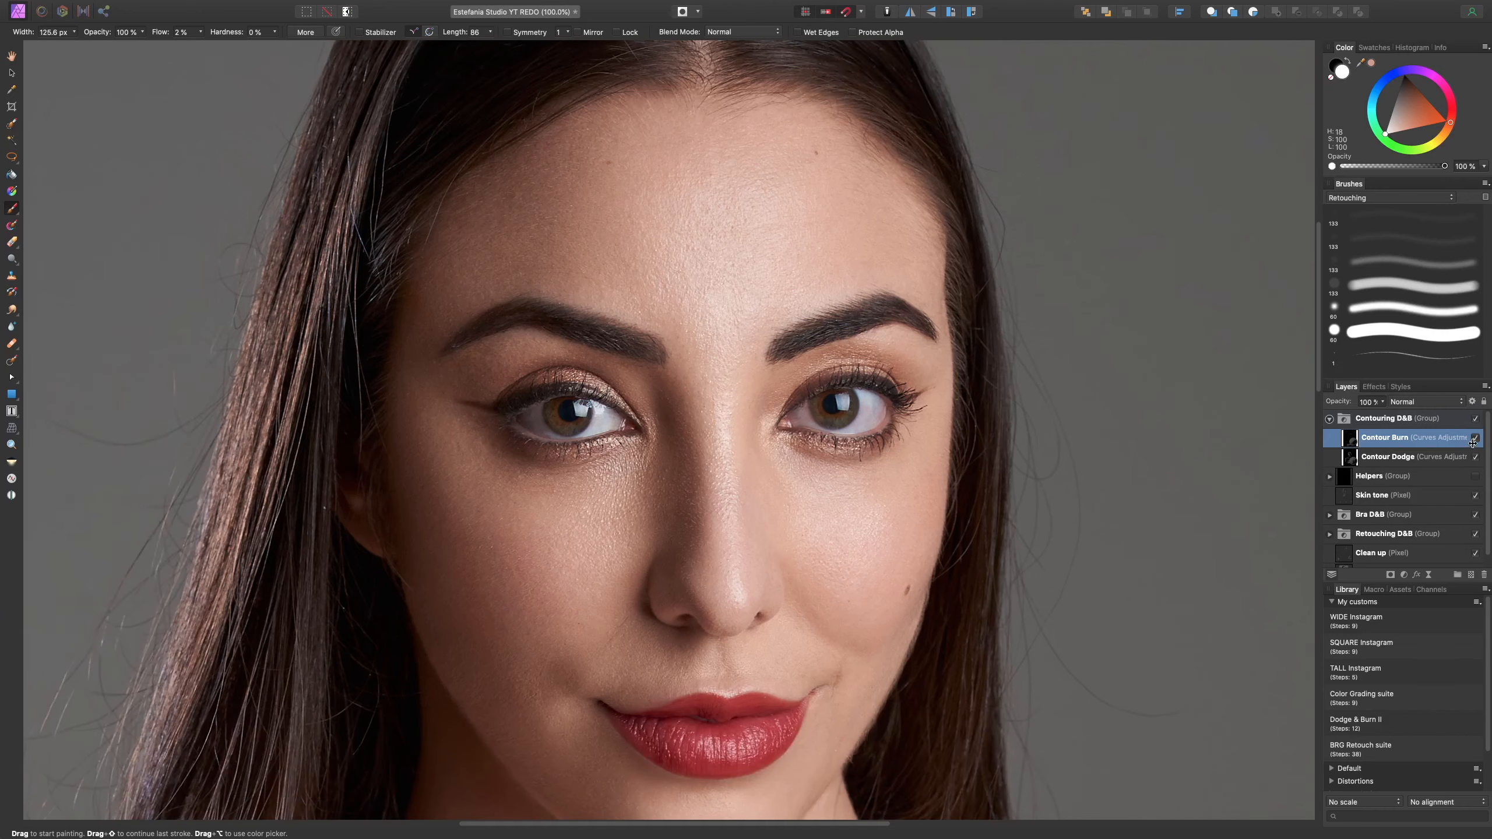
click(1476, 438)
click(1476, 437)
click(1476, 438)
click(1476, 437)
- Burn the forehead edges and hairline on Contour Burn, varying the brush and enlarging it to about 248 px
key(super+minus)
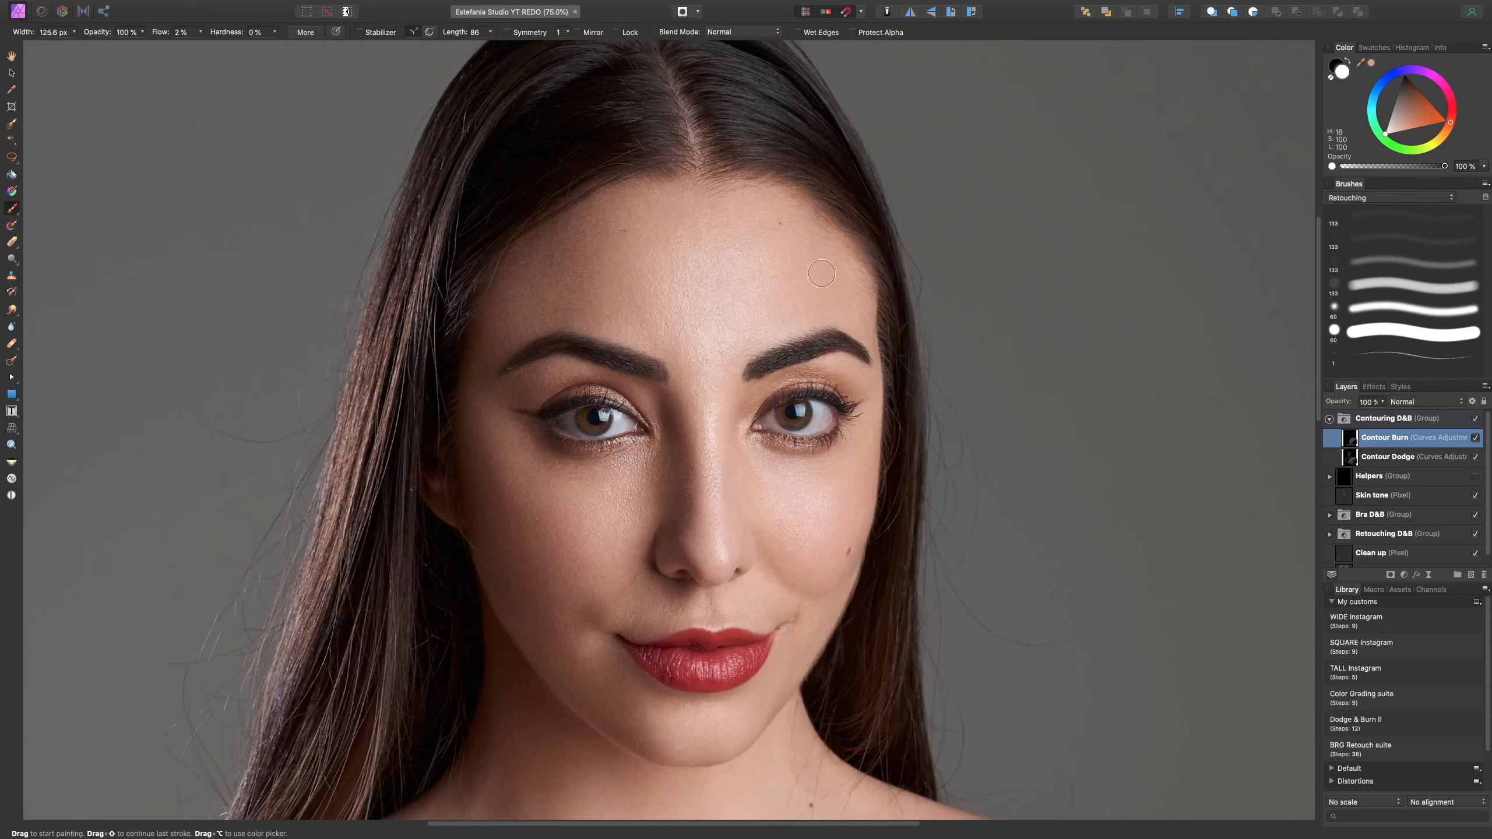
key(])
key(])
key(])
key(])
key(])
drag(870, 256, 831, 210)
key(bracketleft)
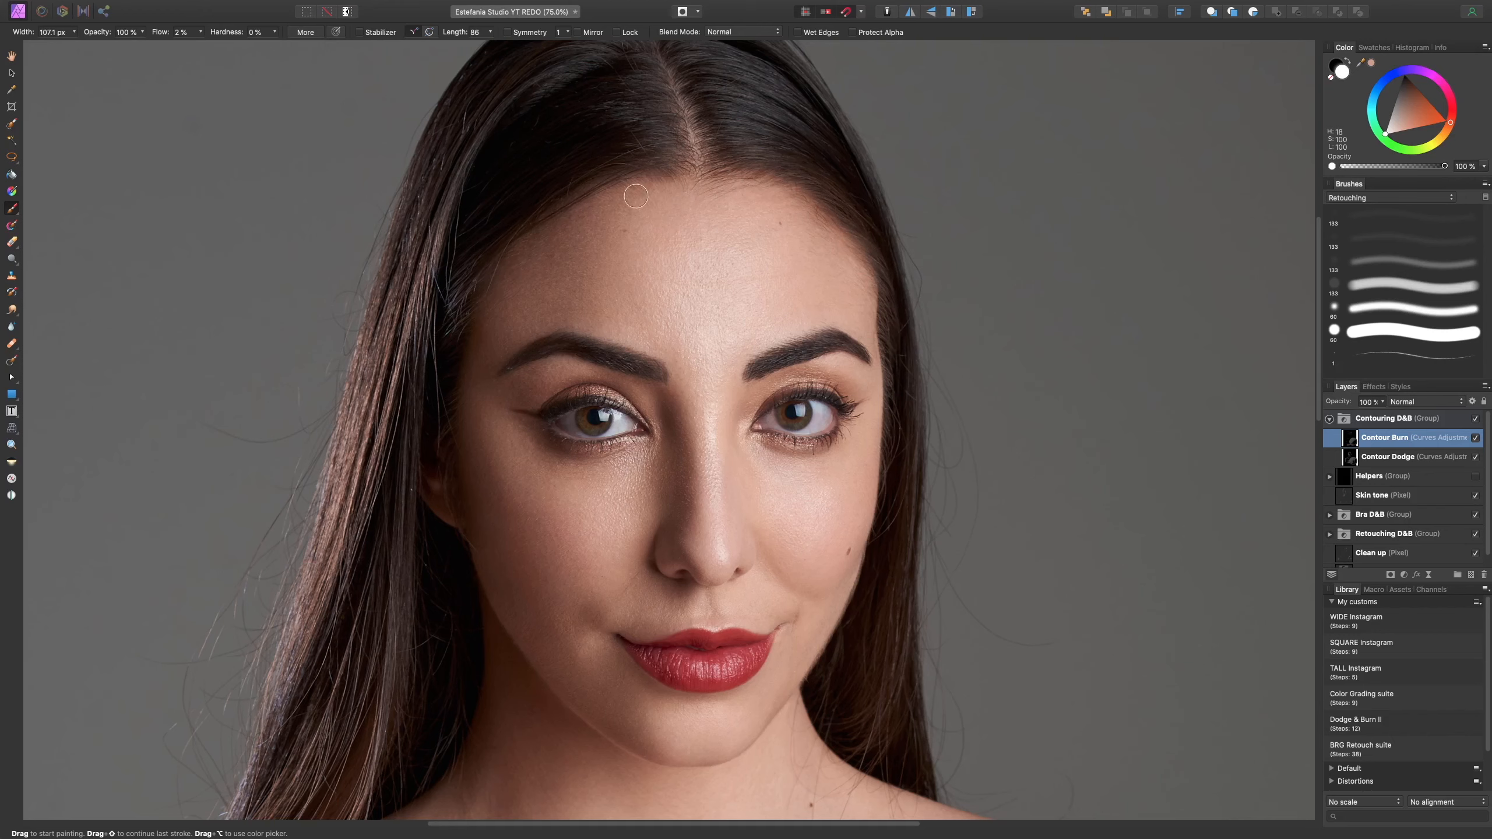
key(bracketleft)
key(bracketleft)
key(bracketleft)
key(bracketright)
key(bracketright)
key(bracketright)
key(bracketright)
- Compare the forehead and hairline shading with the Contour Burn layer hidden and shown
click(1475, 438)
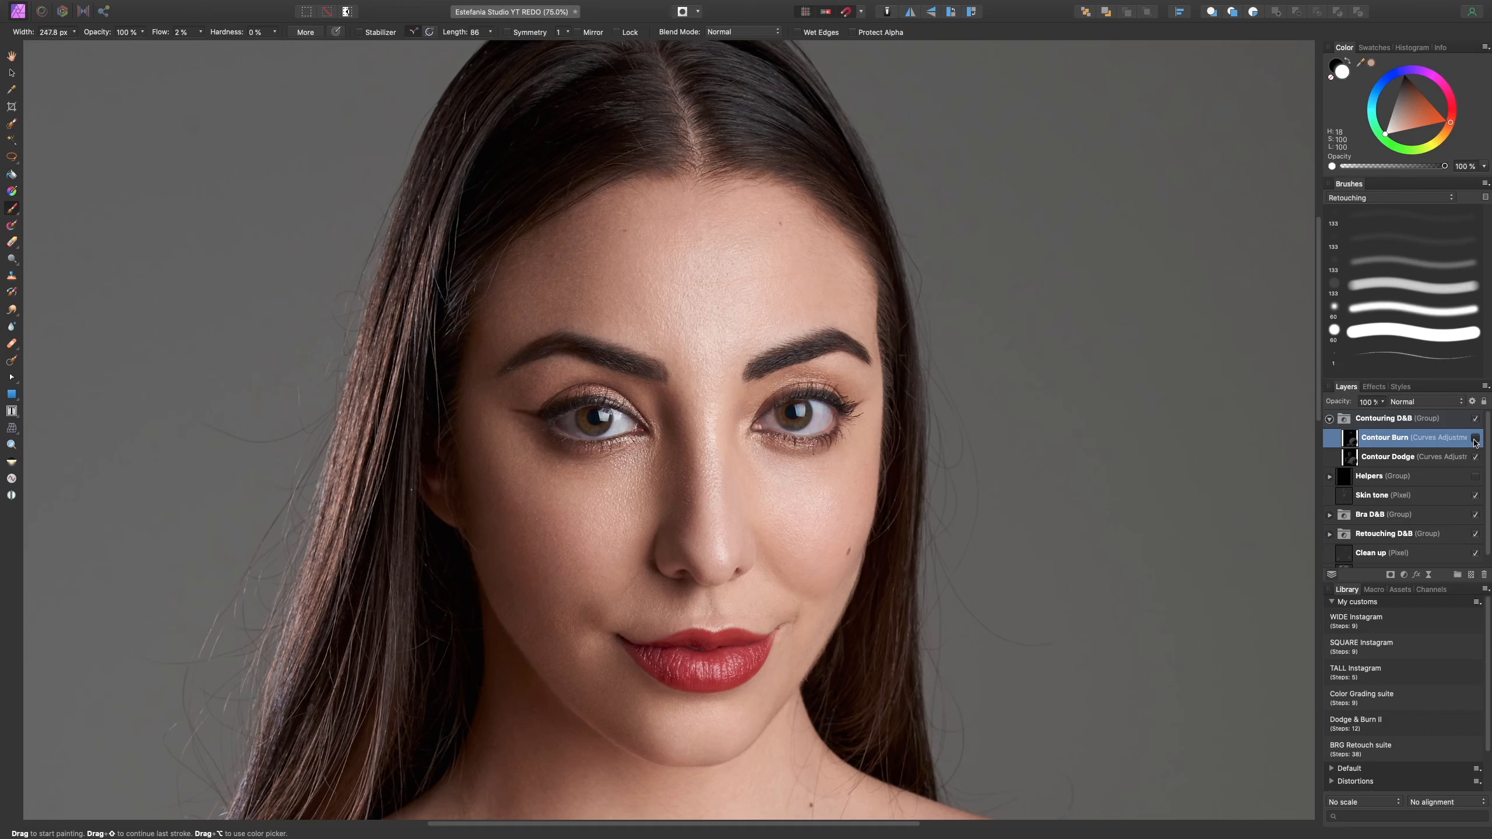
click(1475, 437)
click(1475, 437)
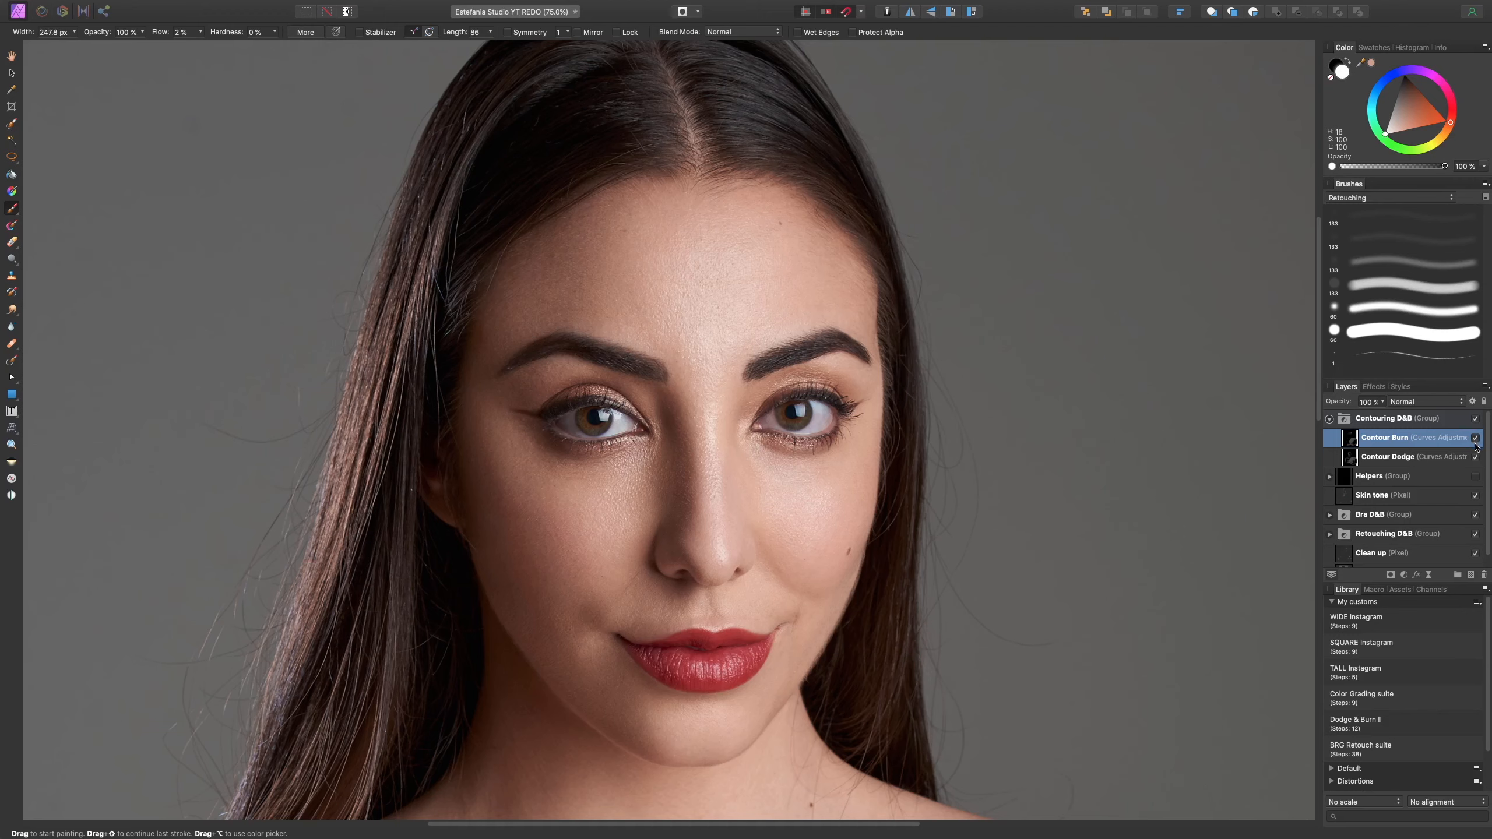
click(1476, 440)
click(1476, 440)
- Refine the shadows along the side of the face on Contour Burn with a brush of about 69 to 90 px
key(bracketleft)
key(bracketleft)
key(bracketleft)
key(bracketleft)
key(super+minus)
key(super+plus)
key(bracketright)
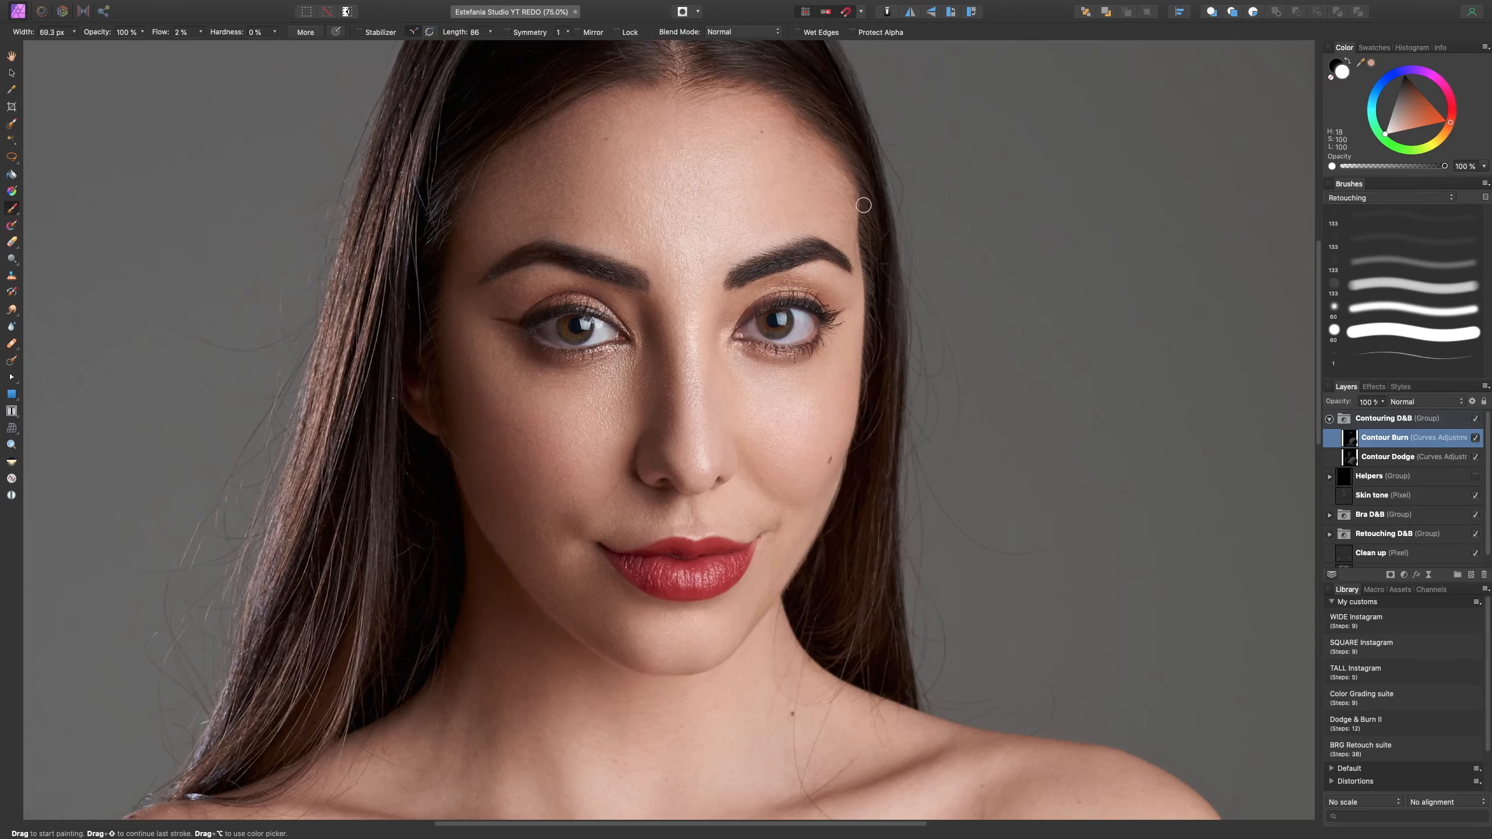
key(bracketright)
key(bracketright)
key(bracketright)
- Compare the whole portrait with the Contour Burn and Contour Dodge layers hidden and shown
click(1476, 438)
key(super+0)
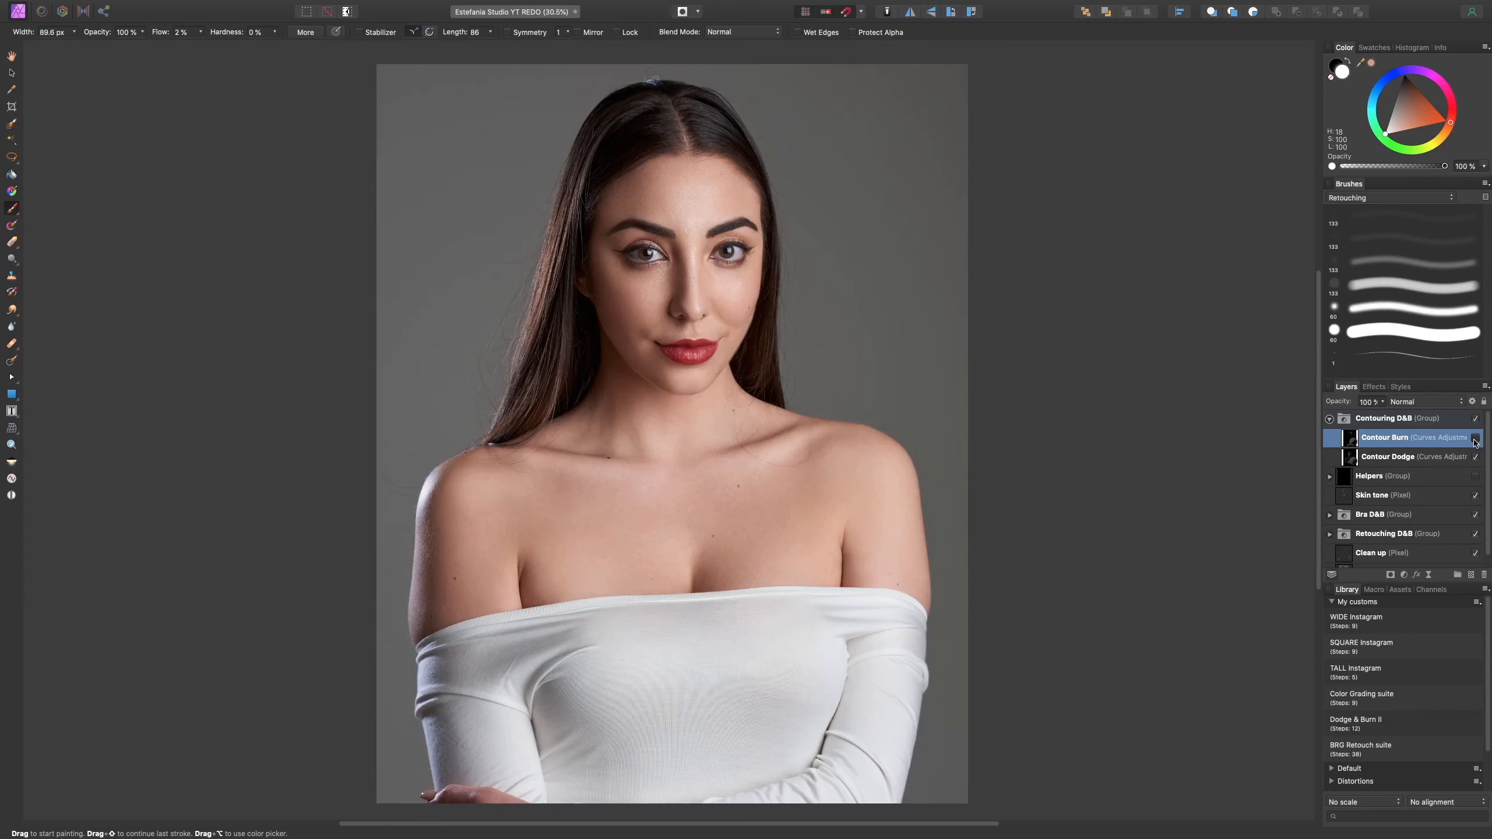
shift+click(1461, 459)
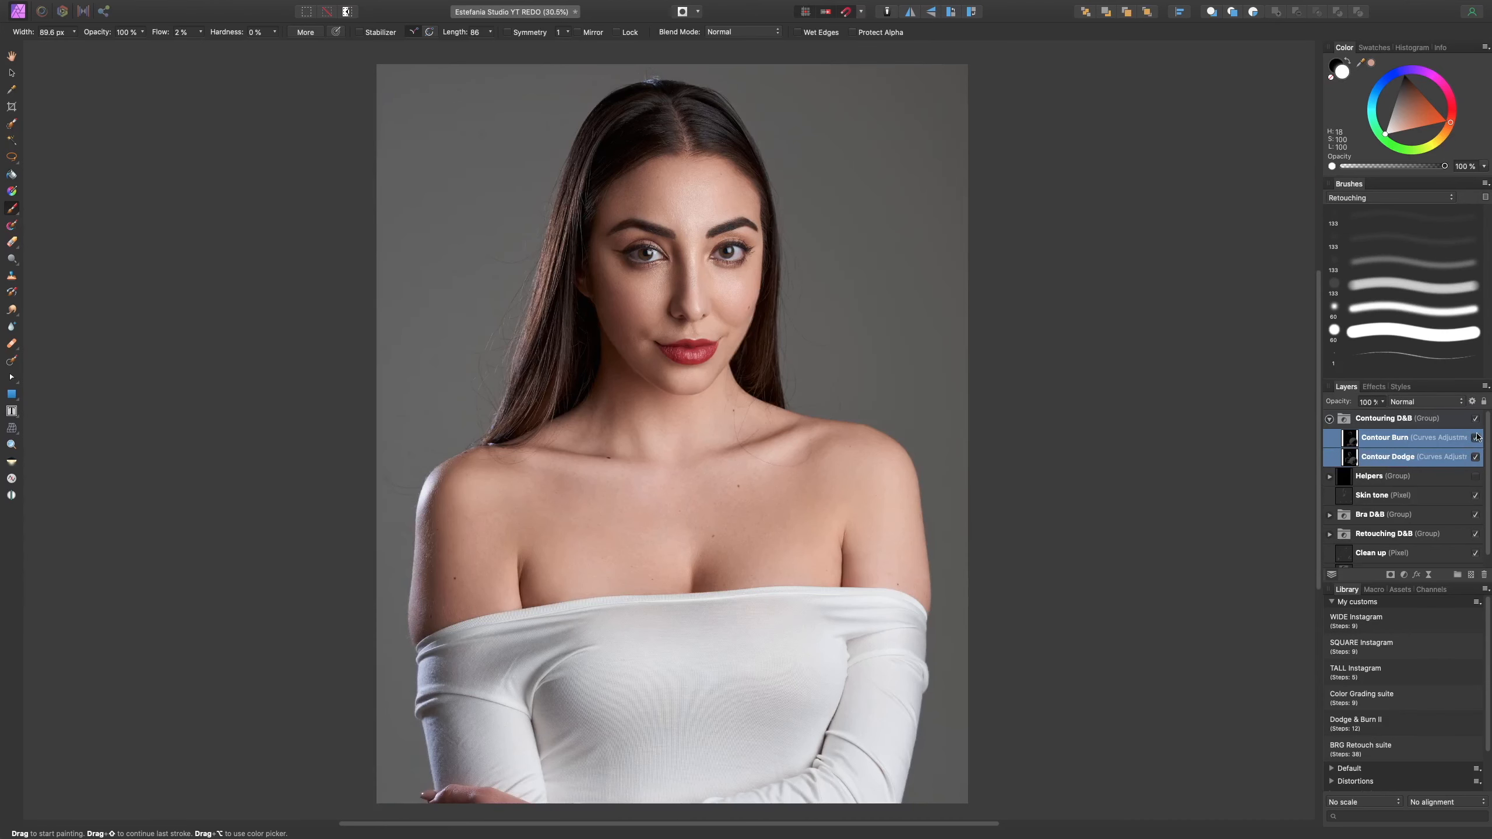
click(1475, 440)
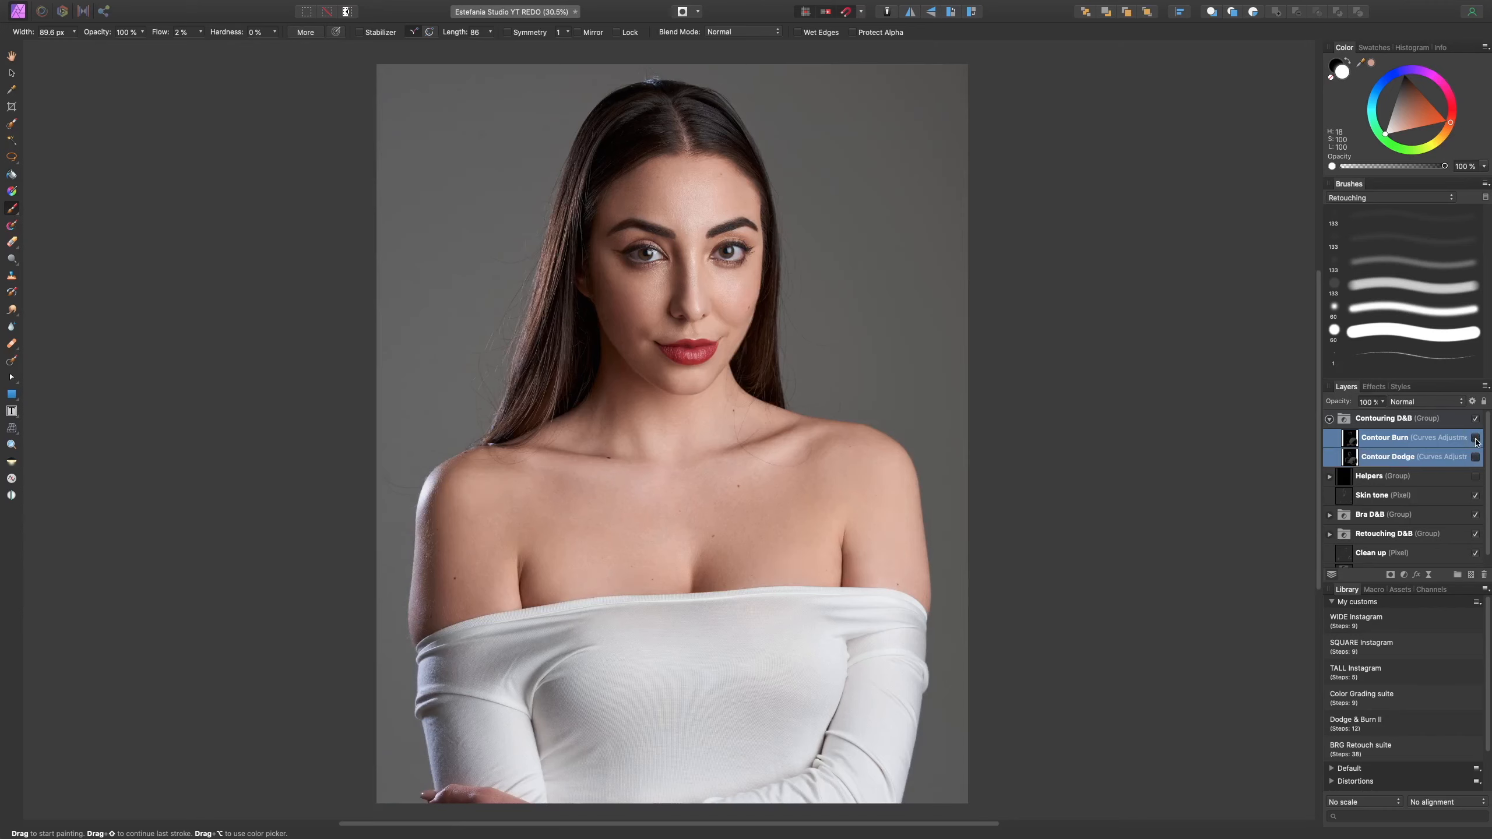
click(1476, 440)
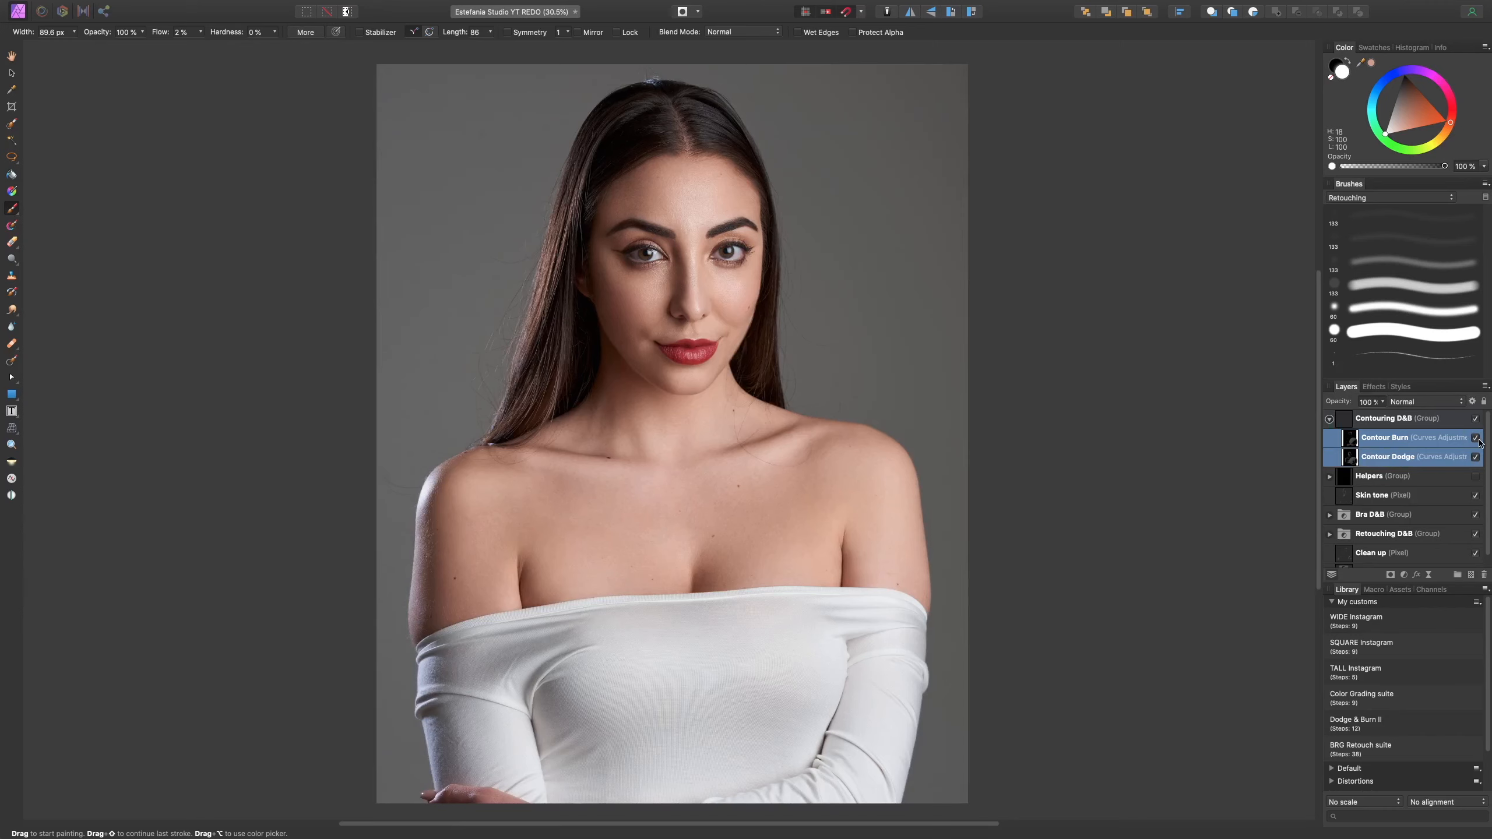
click(1476, 439)
click(1476, 439)
click(1476, 440)
click(1476, 440)
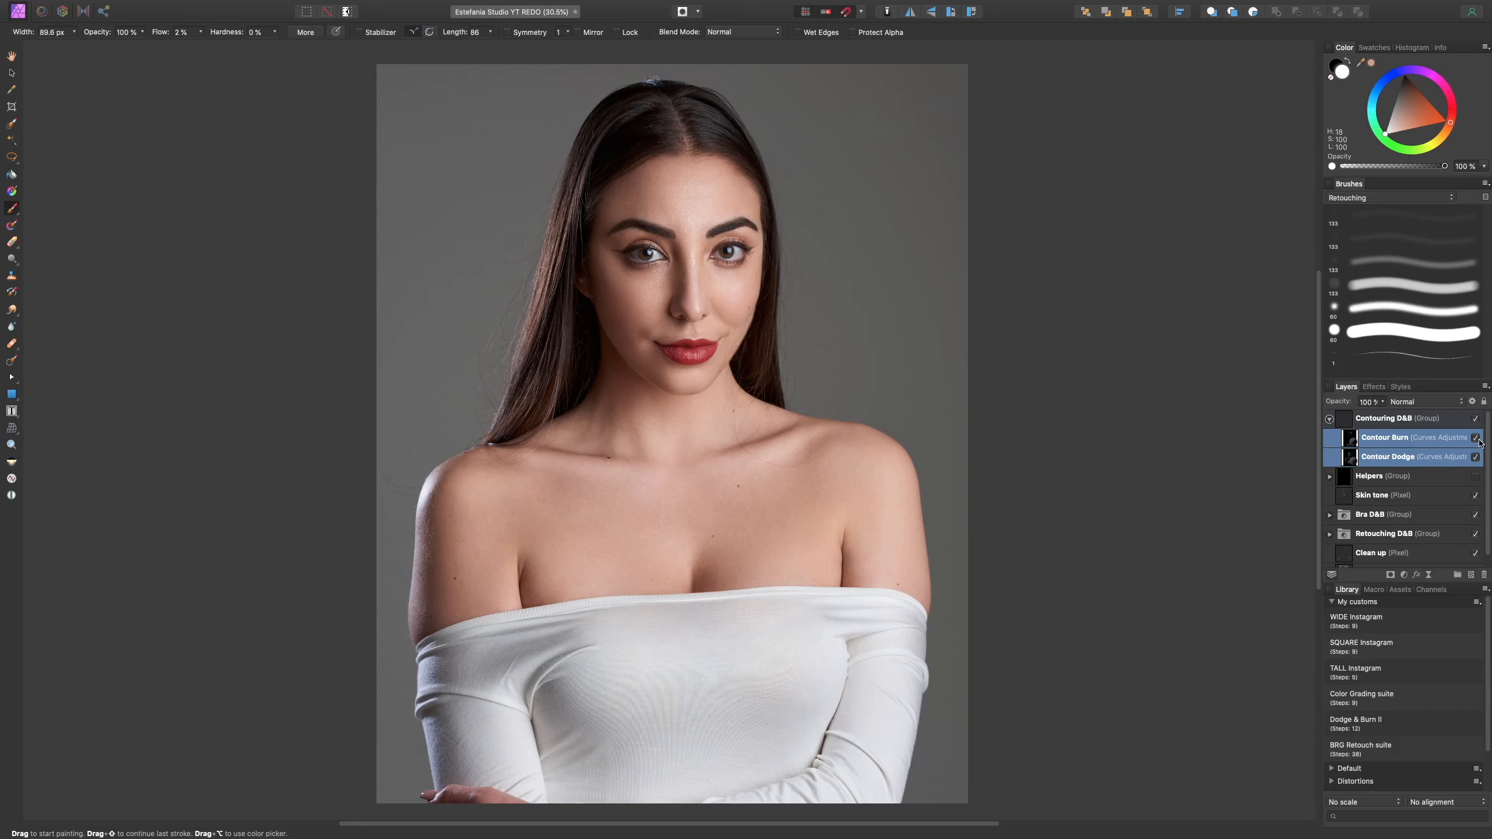
- Dodge the hair highlights at the crown on Contour Dodge with the 5% flow retouching brush reduced to about 35 px
click(1433, 457)
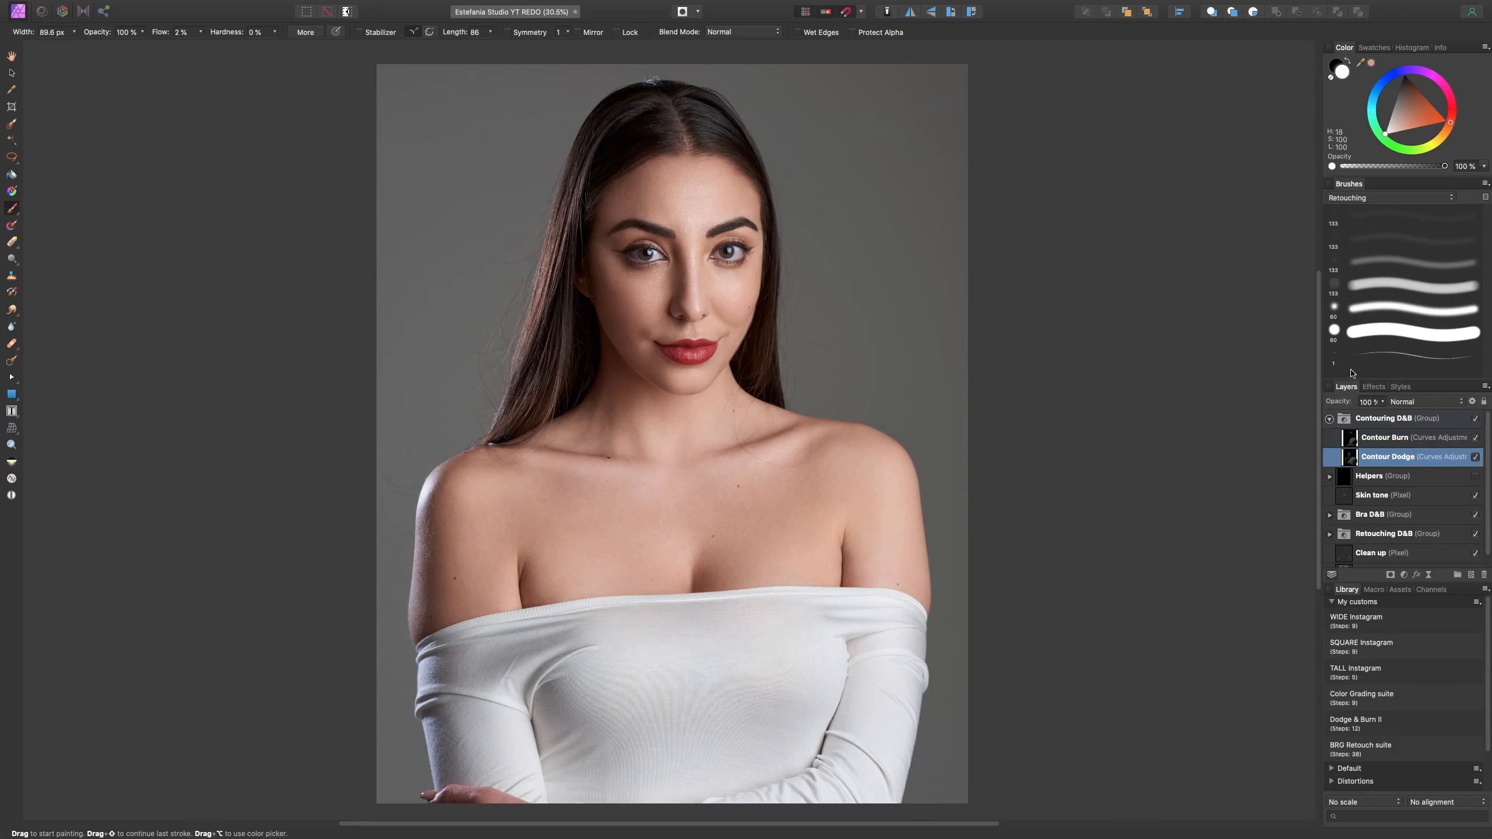
key(super+1)
scroll(1034, 341, up, 10)
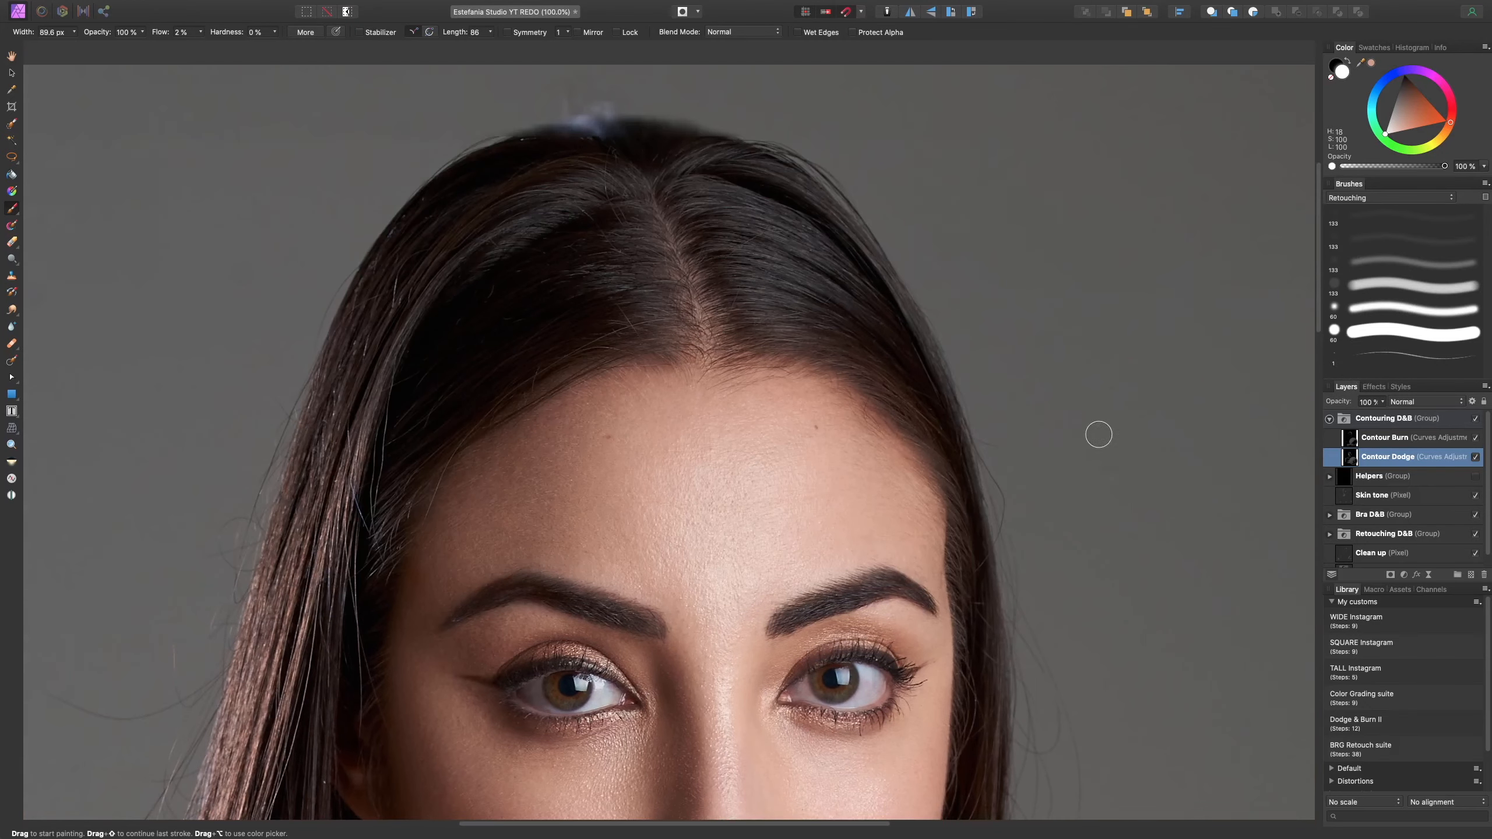
click(1421, 260)
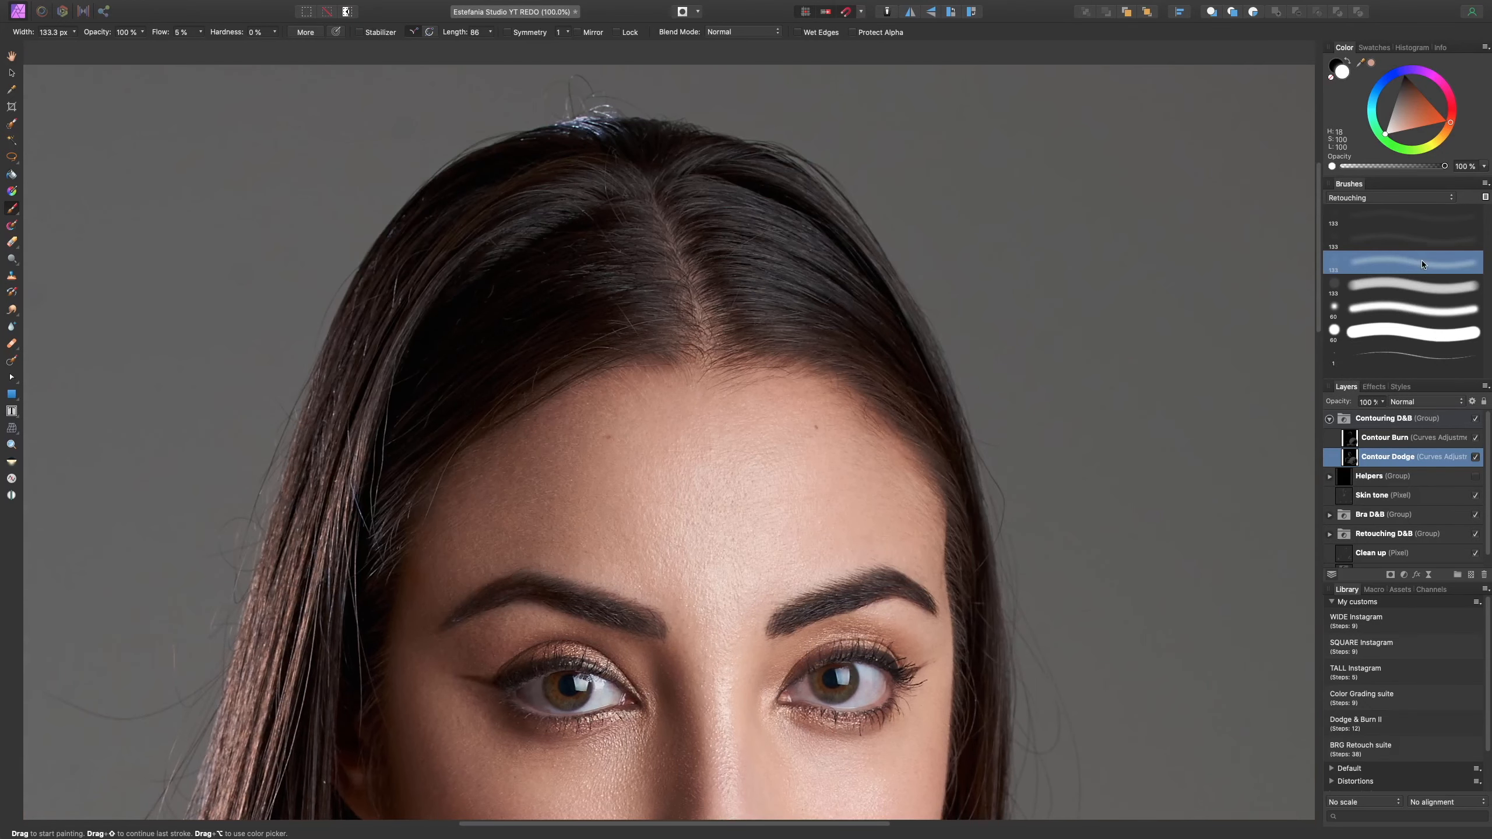
key(bracketleft)
key(bracketleft)
key(bracketleft)
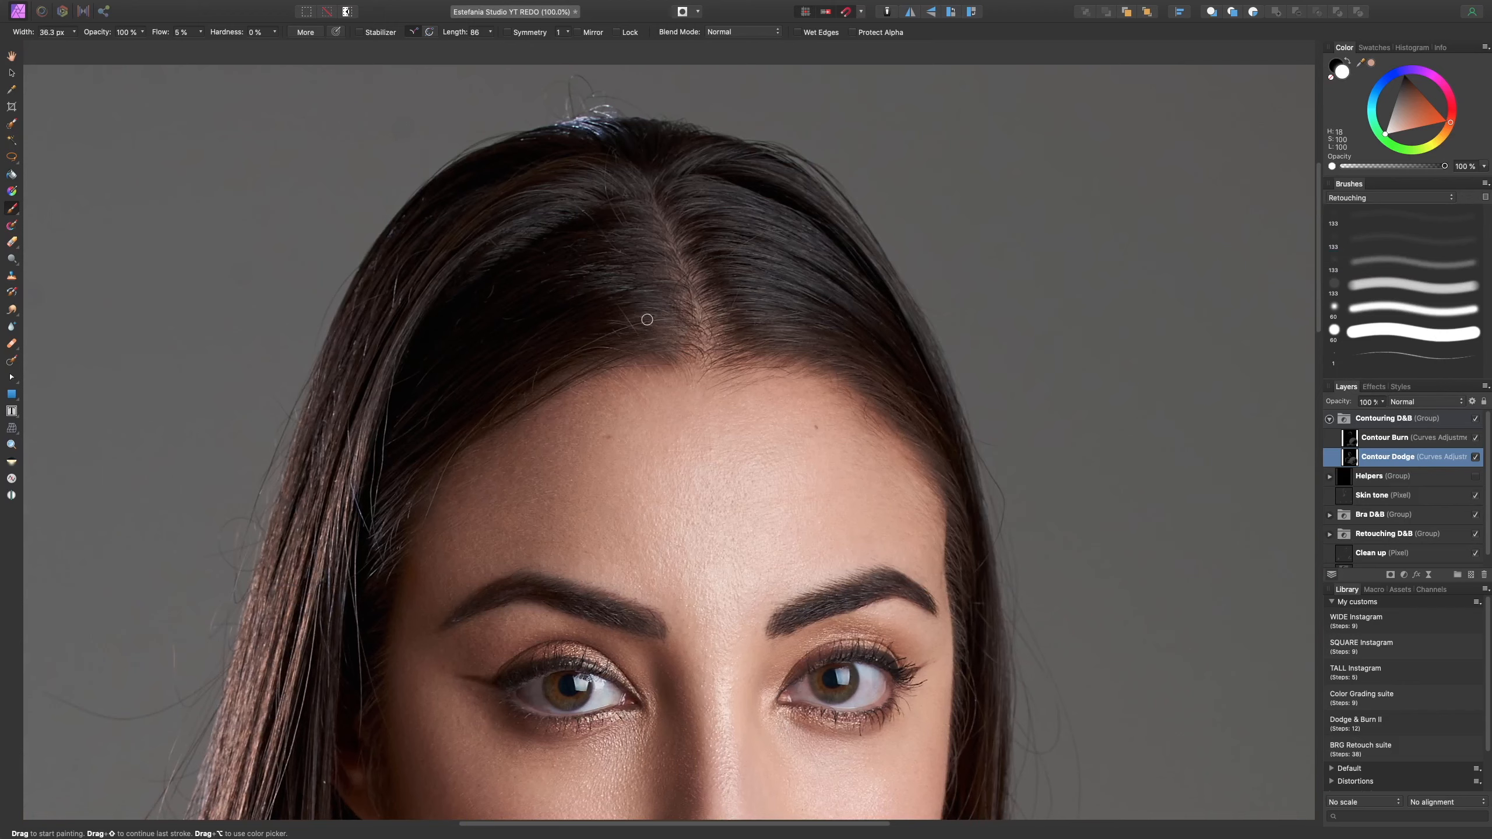
key(bracketright)
key(bracketright)
key(bracketleft)
key(bracketleft)
click(1475, 458)
click(1474, 458)
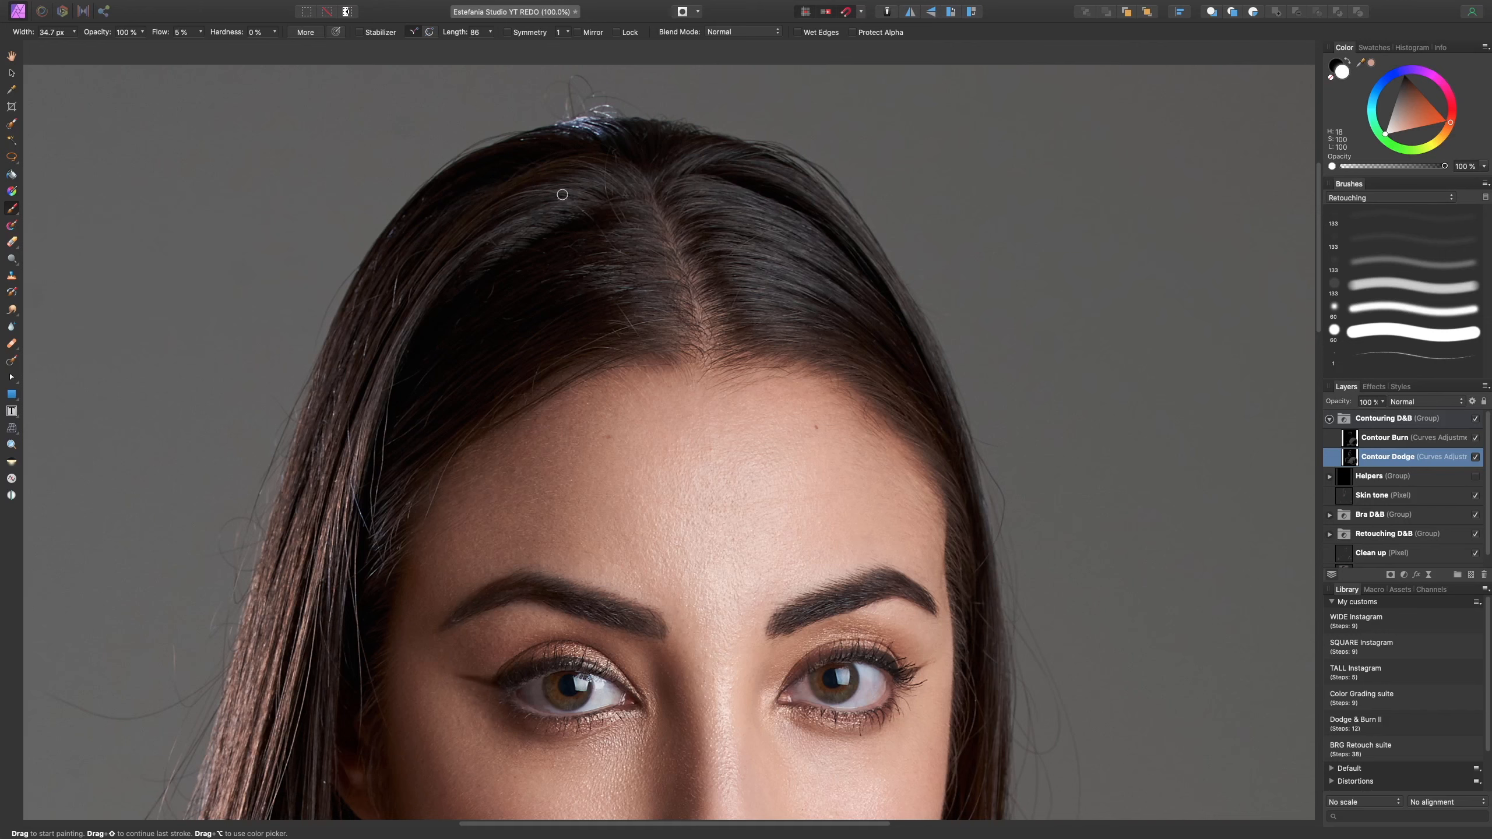
- Dodge the long hair strands on the left side of the portrait on Contour Dodge, using a brush of about 32 to 55 px
key(super+minus)
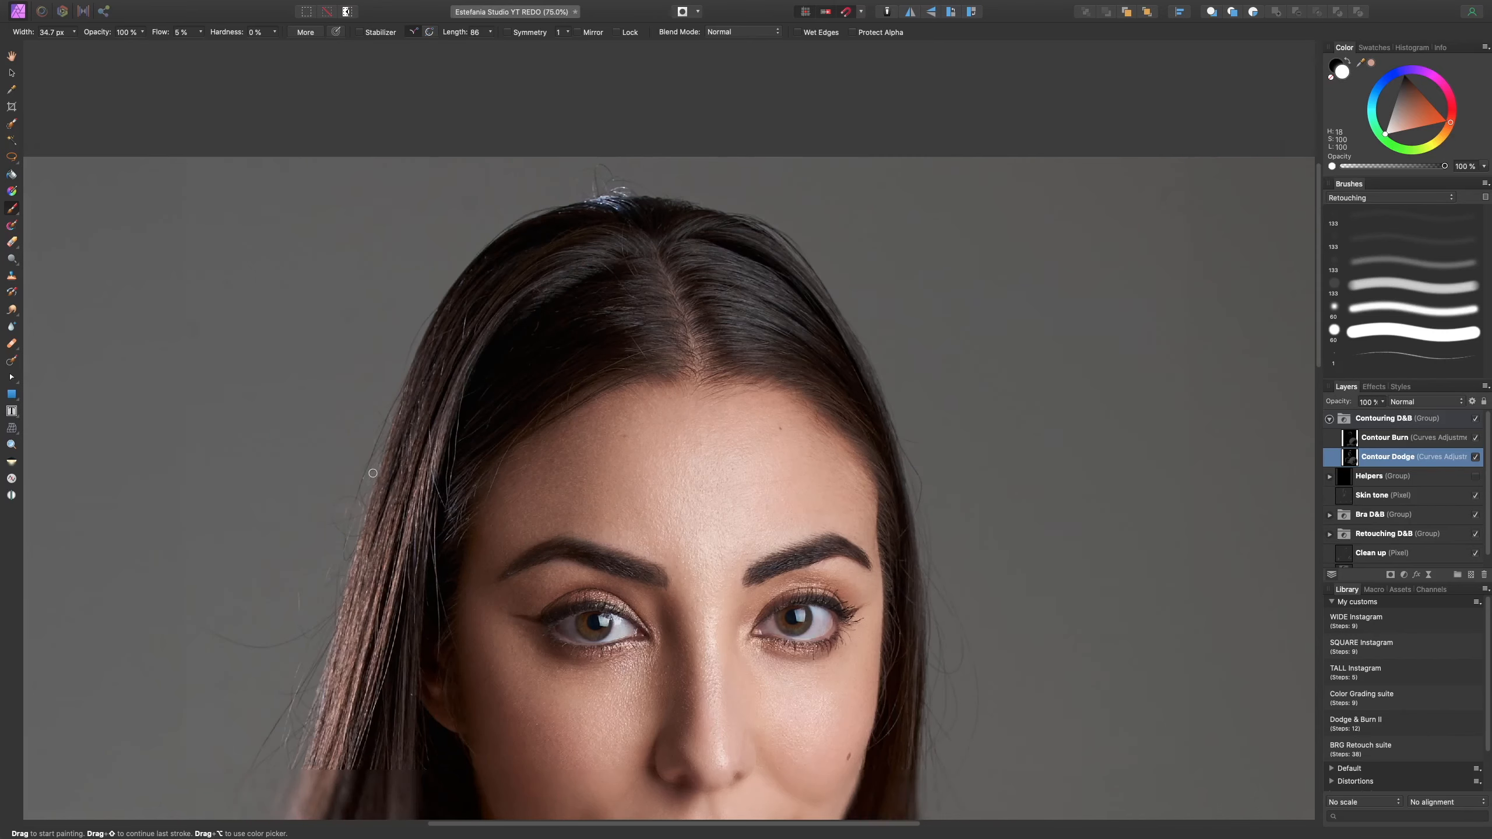
drag(392, 517, 457, 303)
key(bracketright)
key(bracketright)
key(bracketright)
key(bracketright)
key(bracketleft)
key(bracketleft)
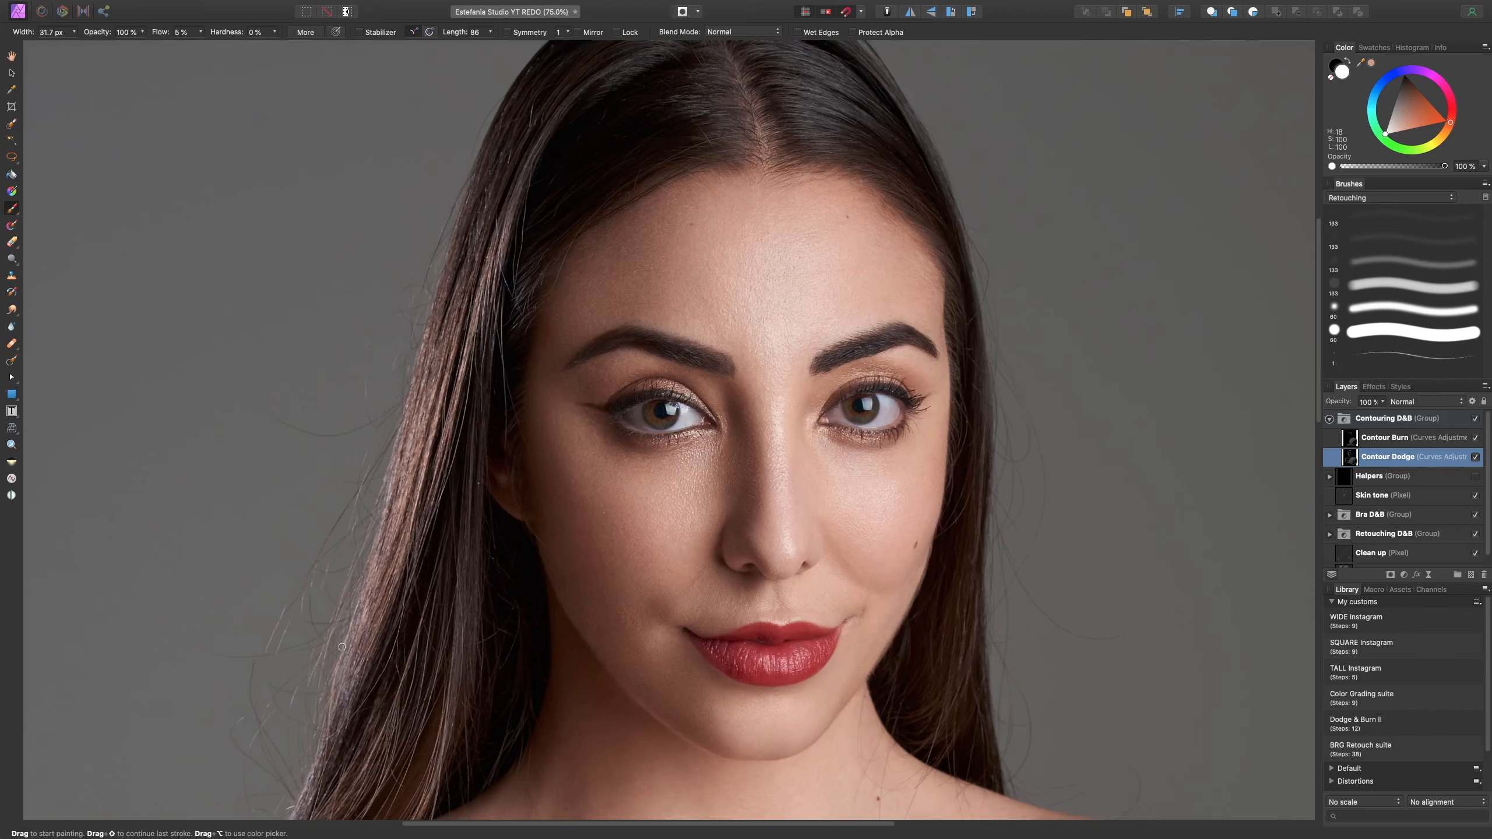
drag(419, 575, 473, 323)
key(bracketright)
key(bracketright)
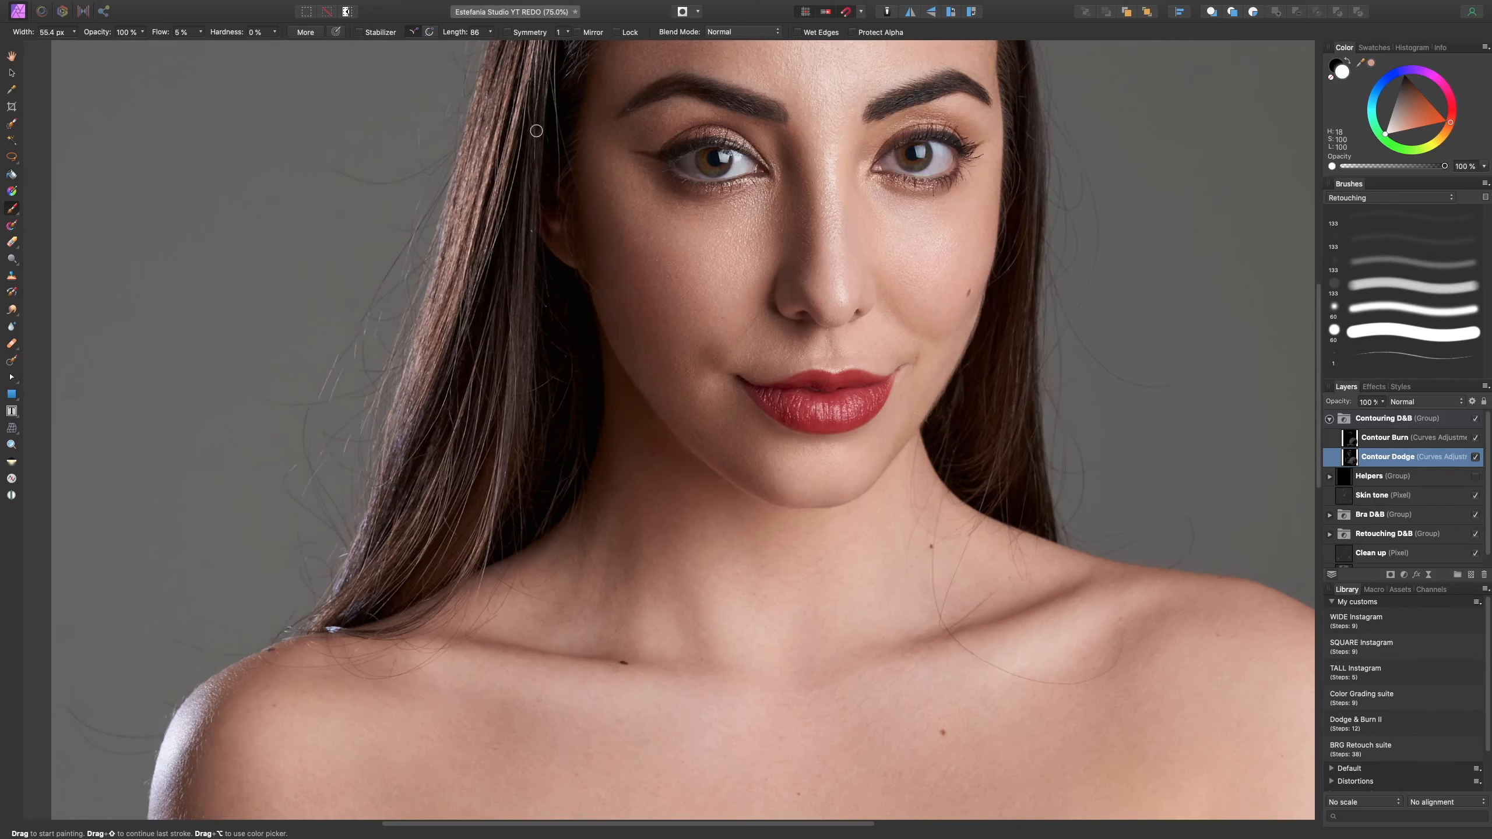
key(bracketright)
key(bracketright)
- Dodge the hair on the portrait's right side and crown on Contour Dodge, with a brush of about 28 to 56 px
drag(978, 316, 577, 391)
key(bracketleft)
key(bracketleft)
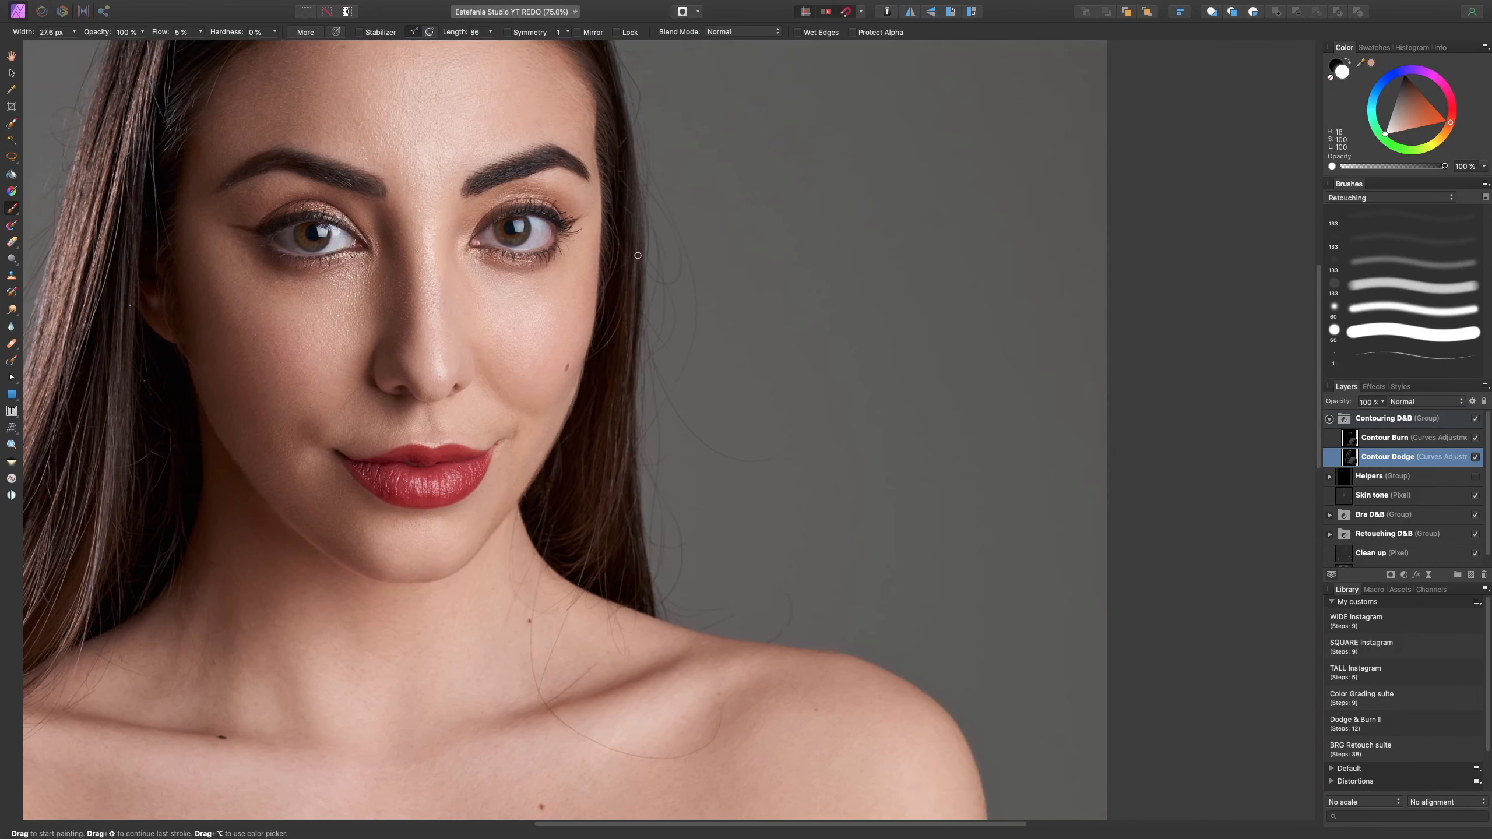
drag(627, 139, 636, 379)
key(bracketright)
key(bracketright)
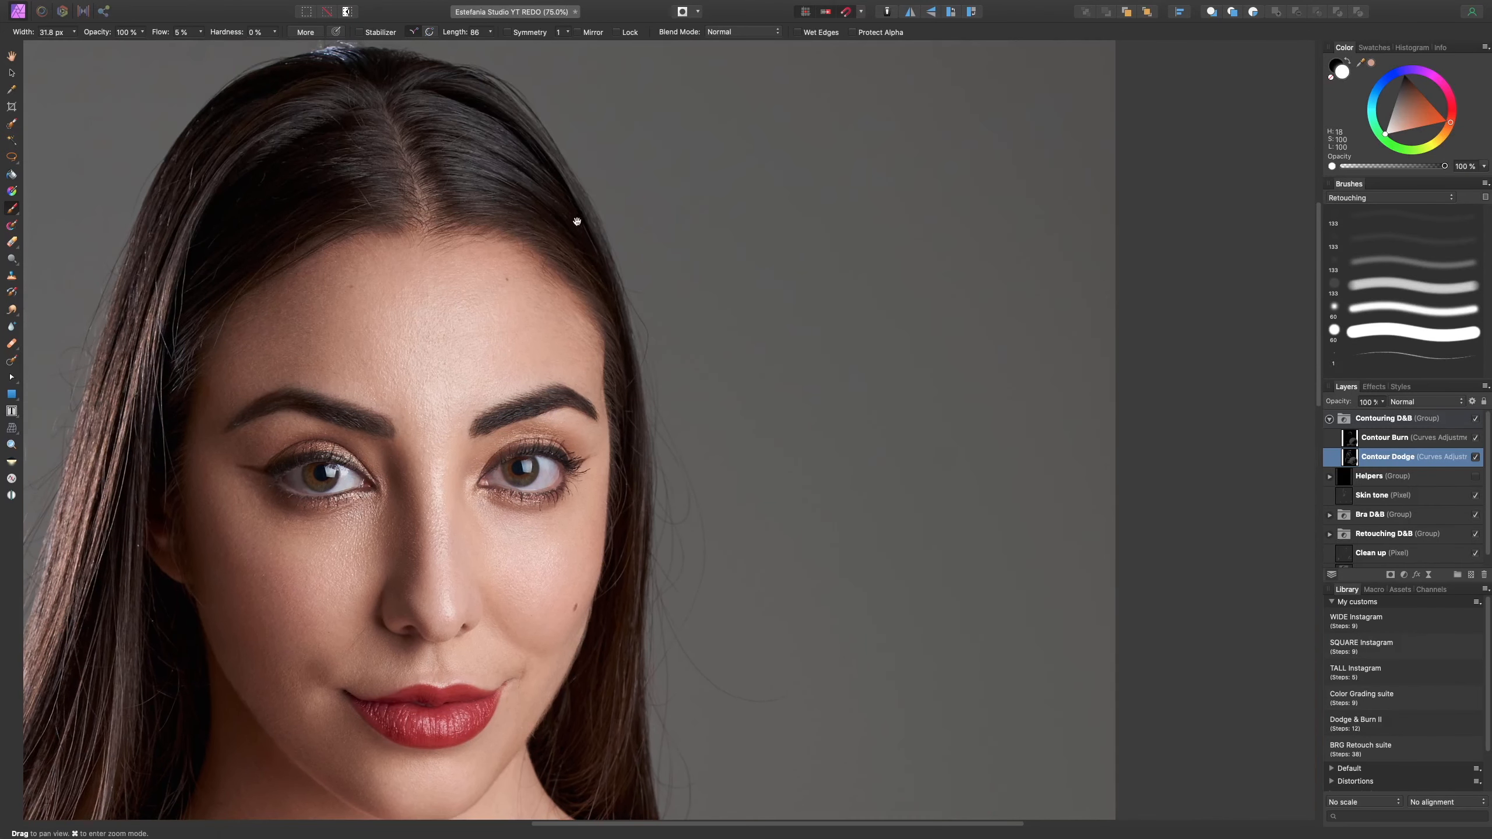
scroll(605, 306, up, 5)
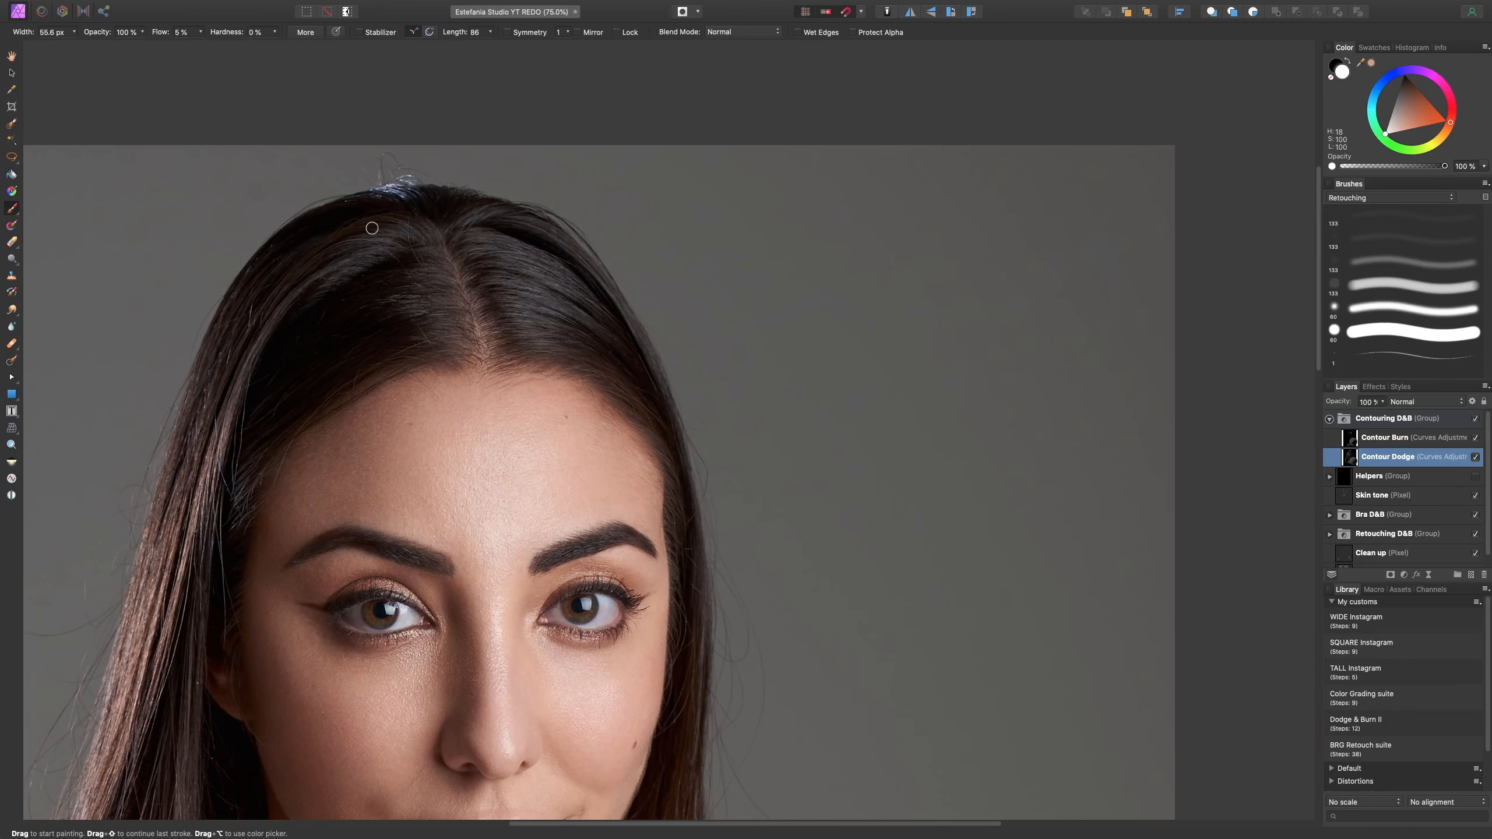
drag(420, 345, 448, 224)
- Dodge the eye on the portrait's right side on Contour Dodge, starting with a brush of about 13 px and enlarging it to about 34 px
key(super+equal)
key(super+equal)
key(super+equal)
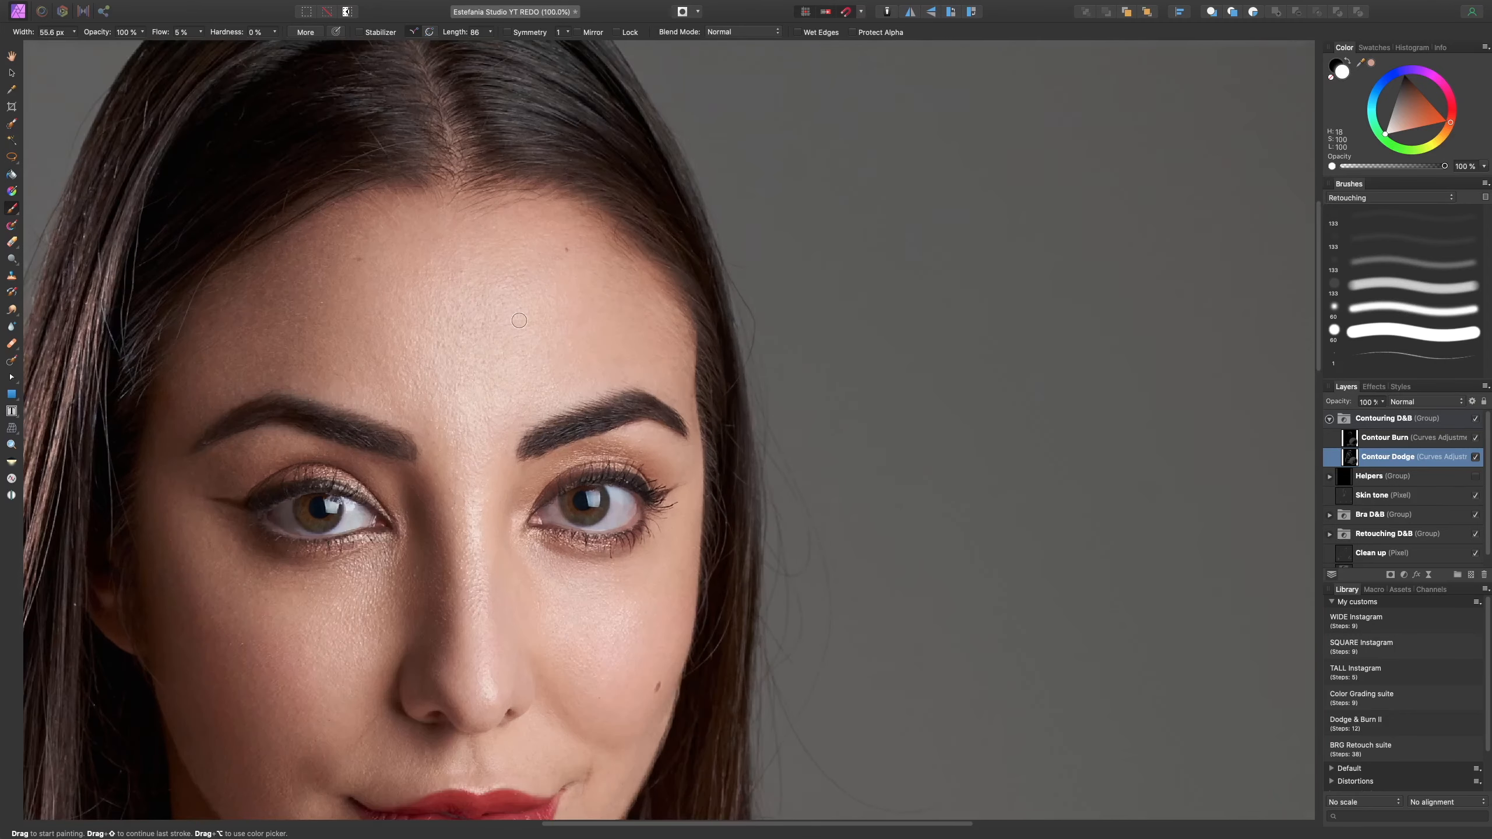
drag(555, 372, 647, 214)
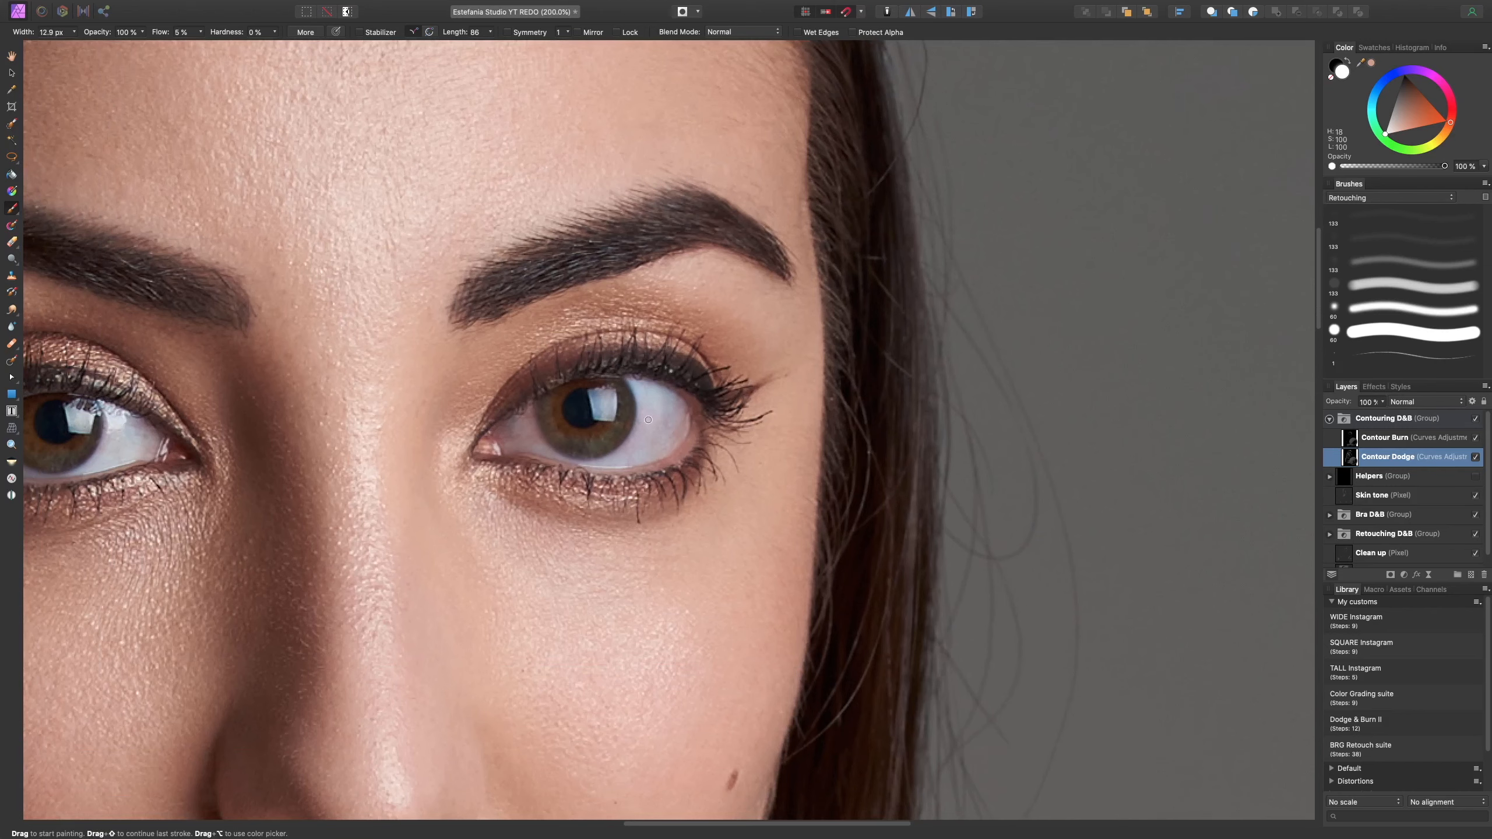
key(bracketright)
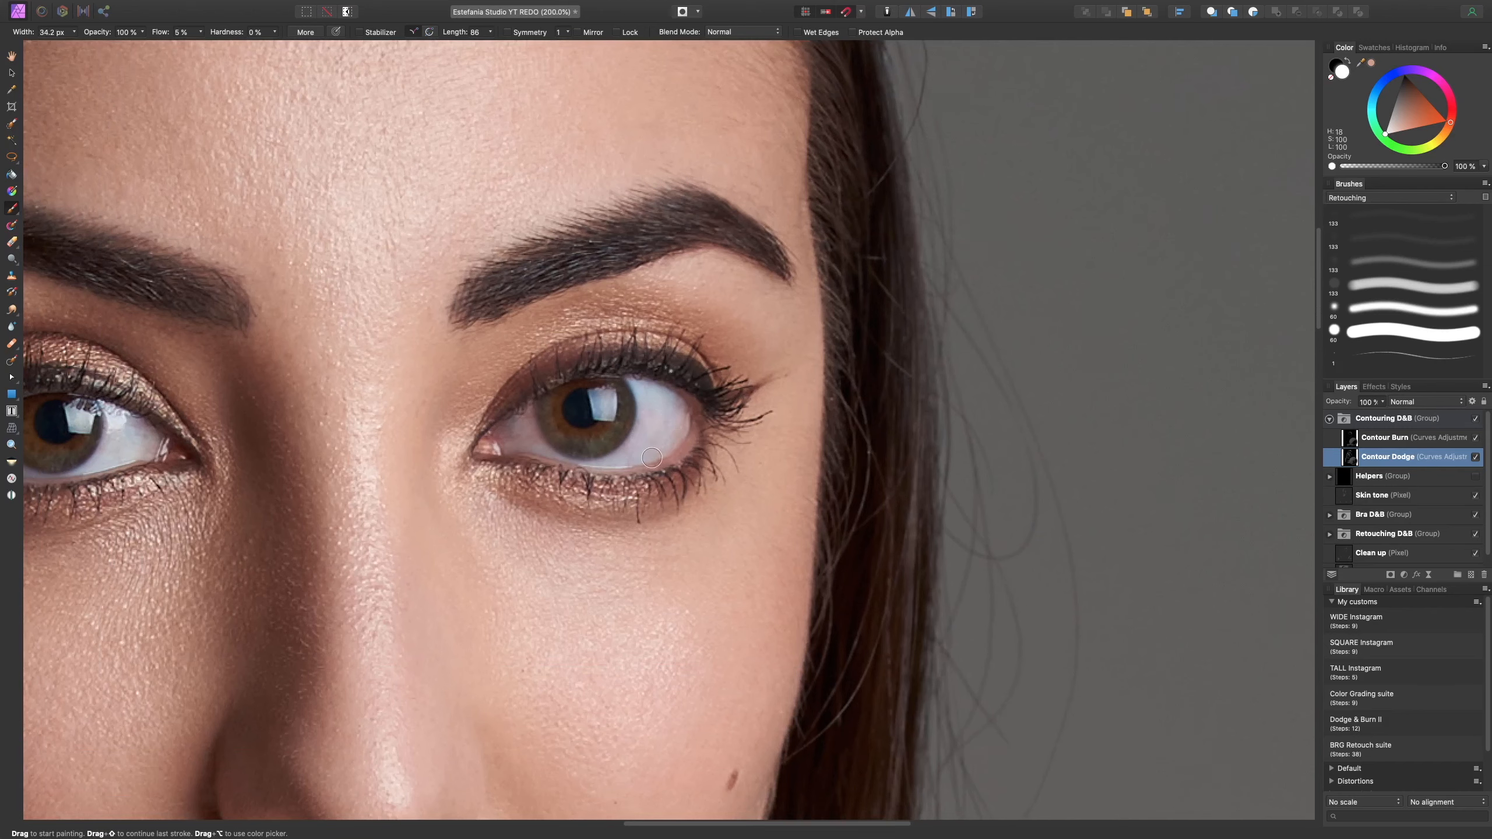
key(bracketright)
key(bracketright)
key(bracketright)
key(bracketright)
key(bracketright)
- Continue dodging the other eye and the area between the eyebrows on Contour Dodge, enlarging the brush to about 100 px
scroll(517, 429, left, 10)
key(bracketright)
key(bracketleft)
key(bracketright)
key(bracketright)
key(bracketright)
key(bracketright)
key(bracketright)
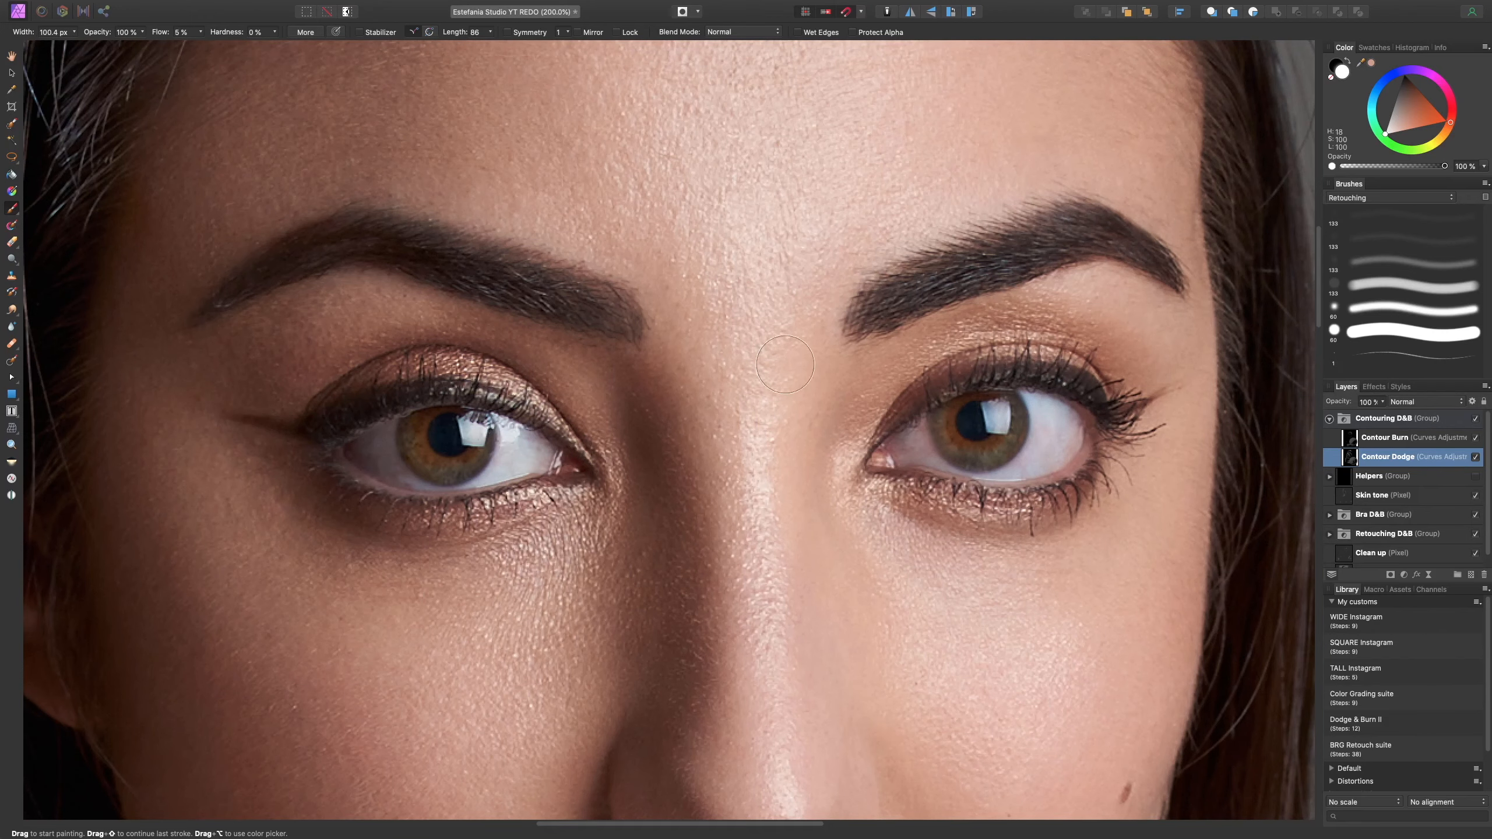
- Compare the eyes and face with the Contour Dodge layer hidden and shown
click(1477, 458)
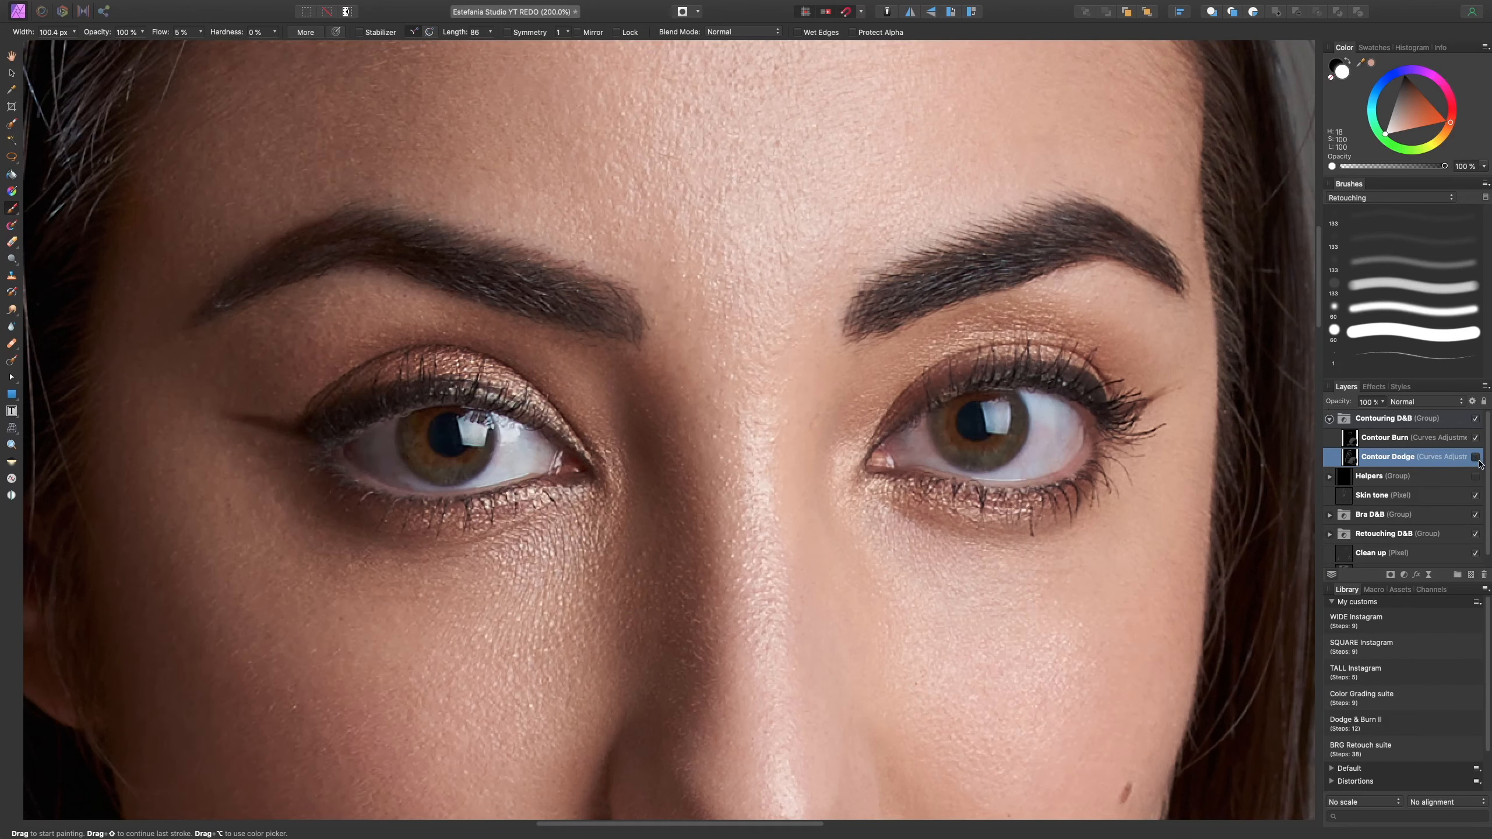
key(super+1)
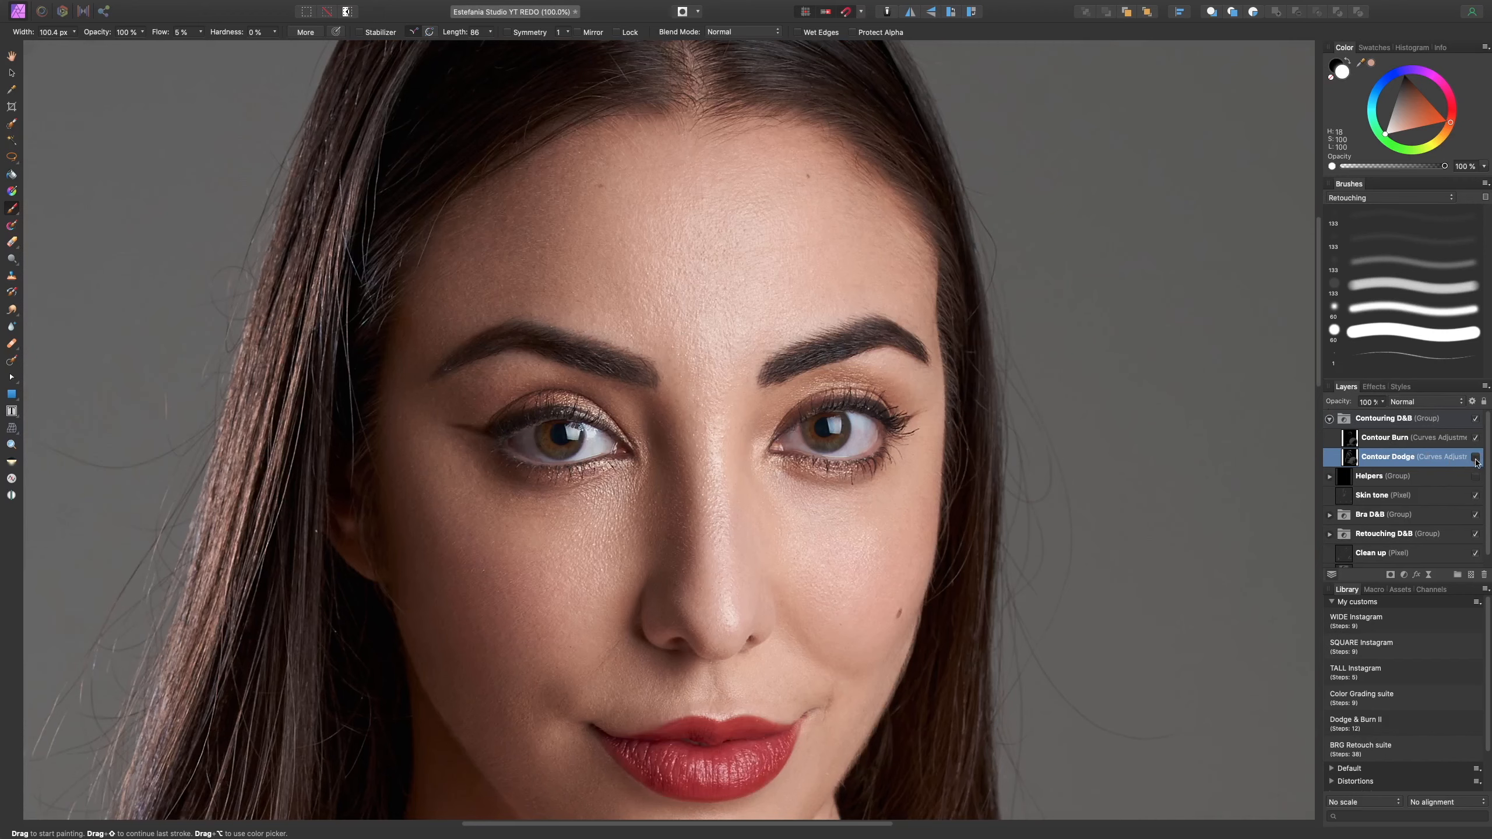
click(1476, 457)
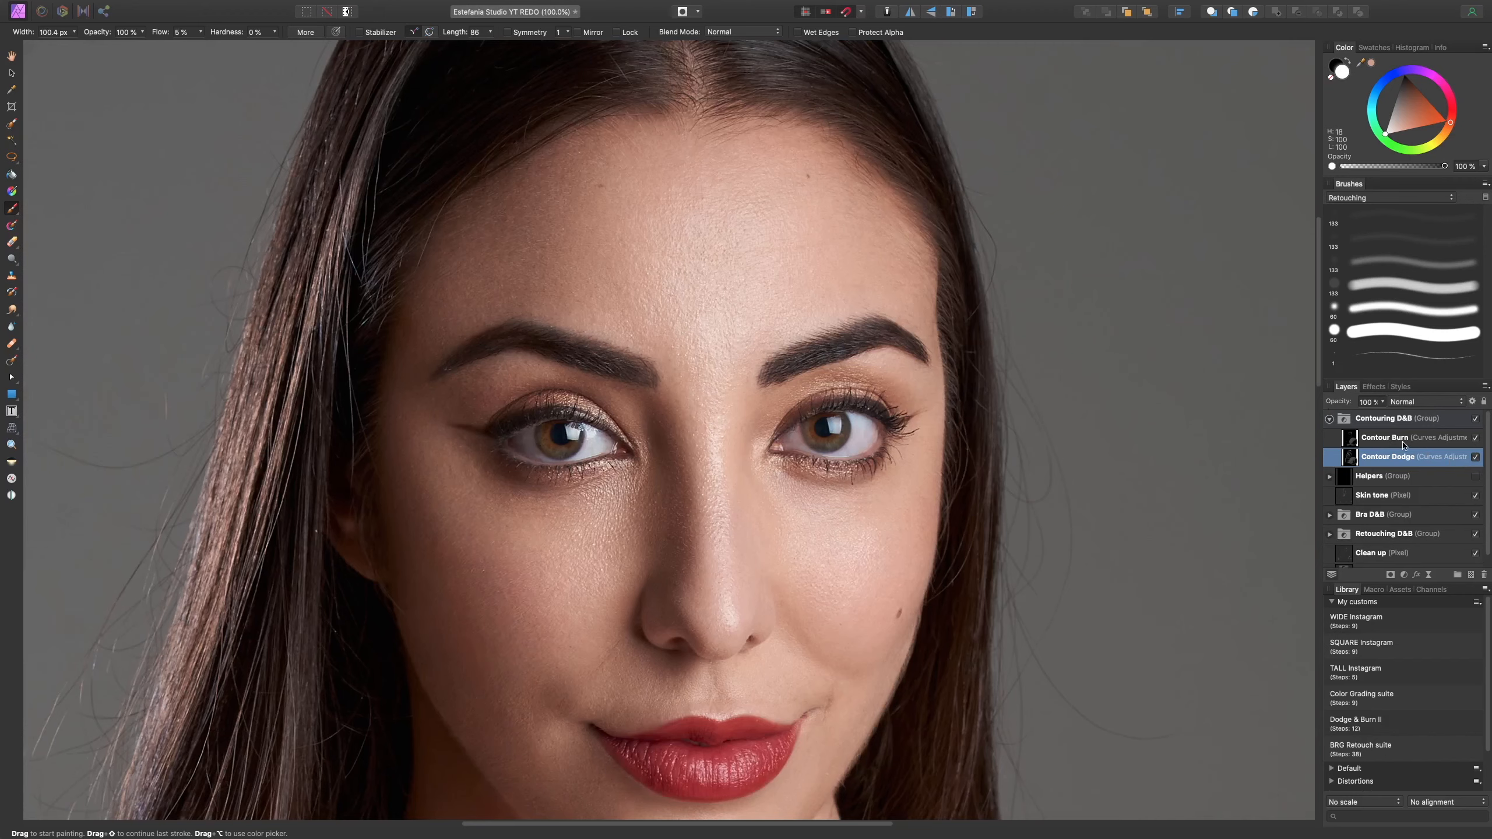
- Try the Erase Brush at 100% flow, and reset it with the 133 px, 2% flow retouching brush
key(e)
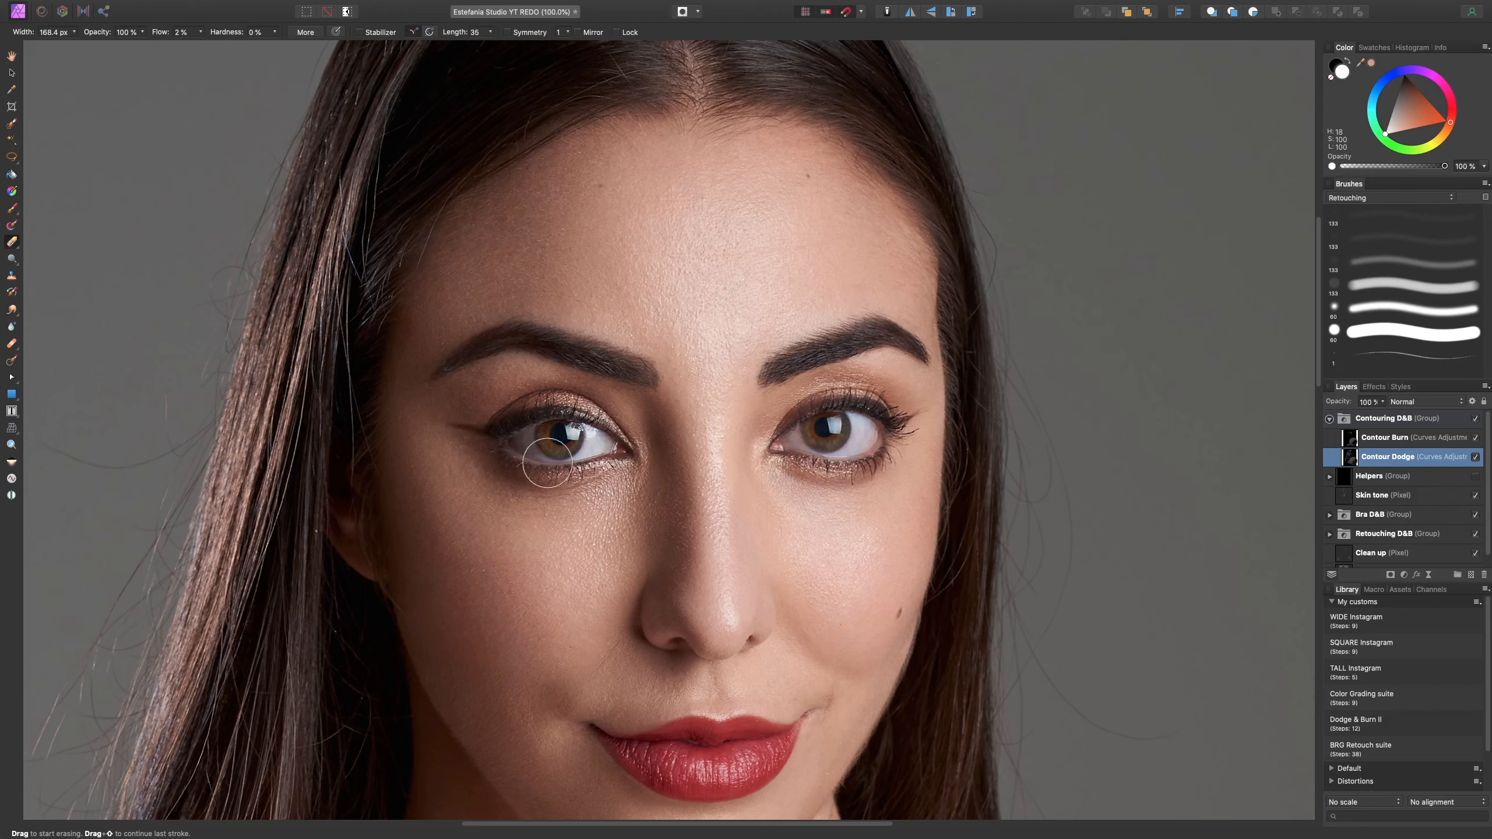
drag(200, 38, 300, 47)
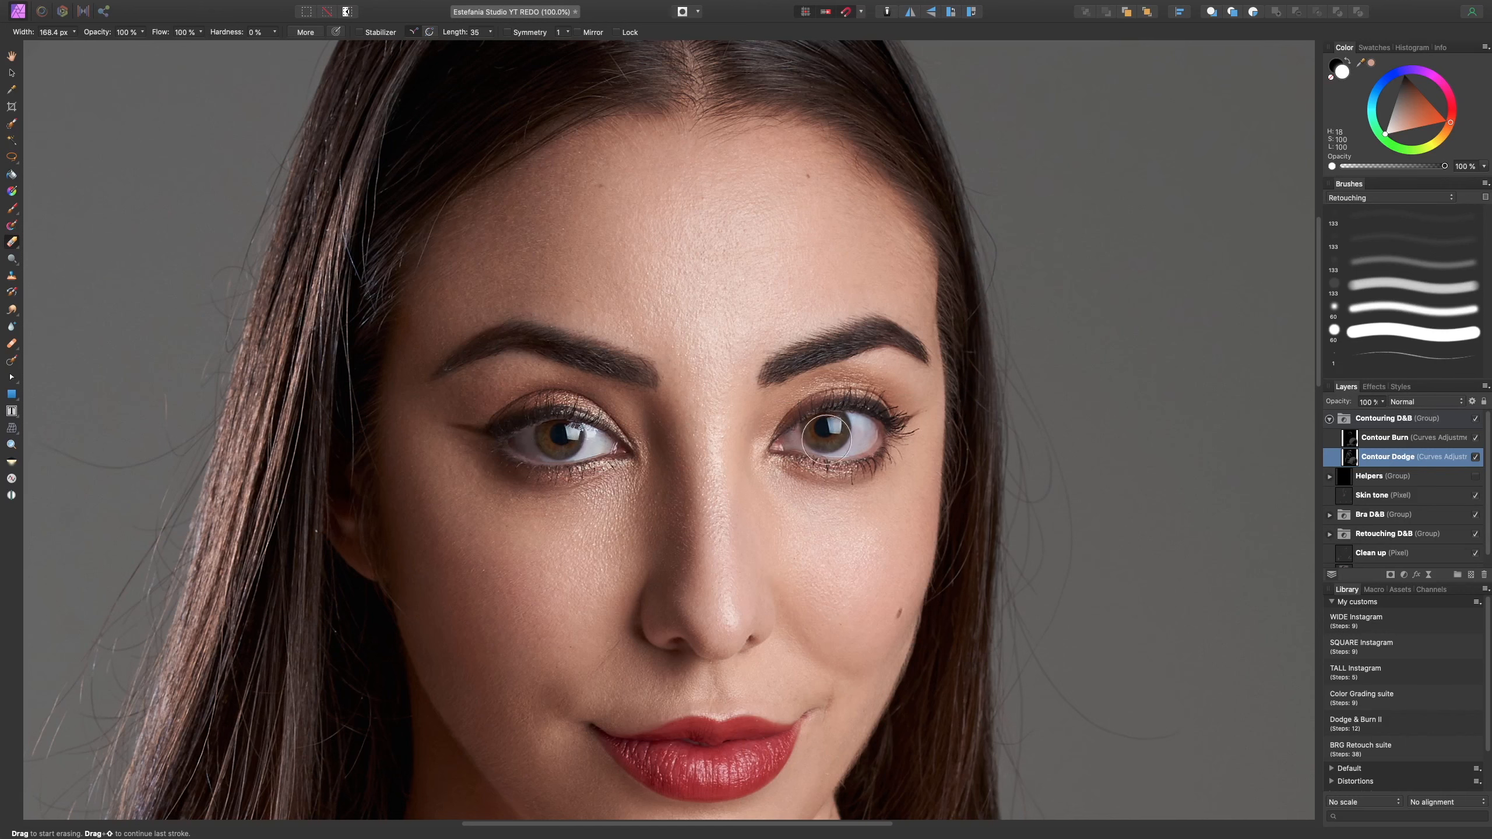
click(1424, 247)
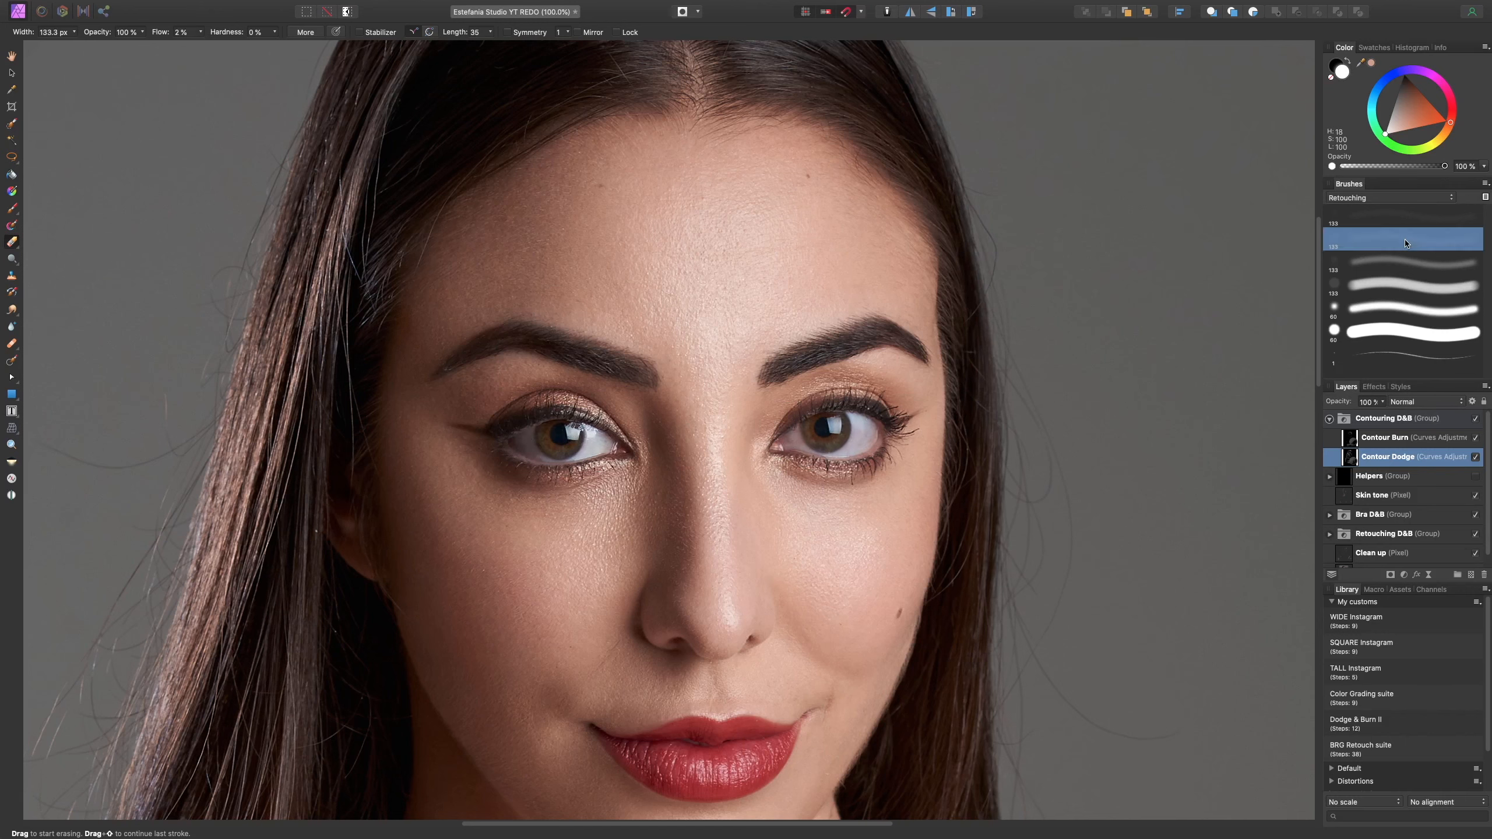
- Dodge the eyes and face gently on Contour Dodge with the 2% flow retouching brush, resizing it from about 50 to 80 px
key(b)
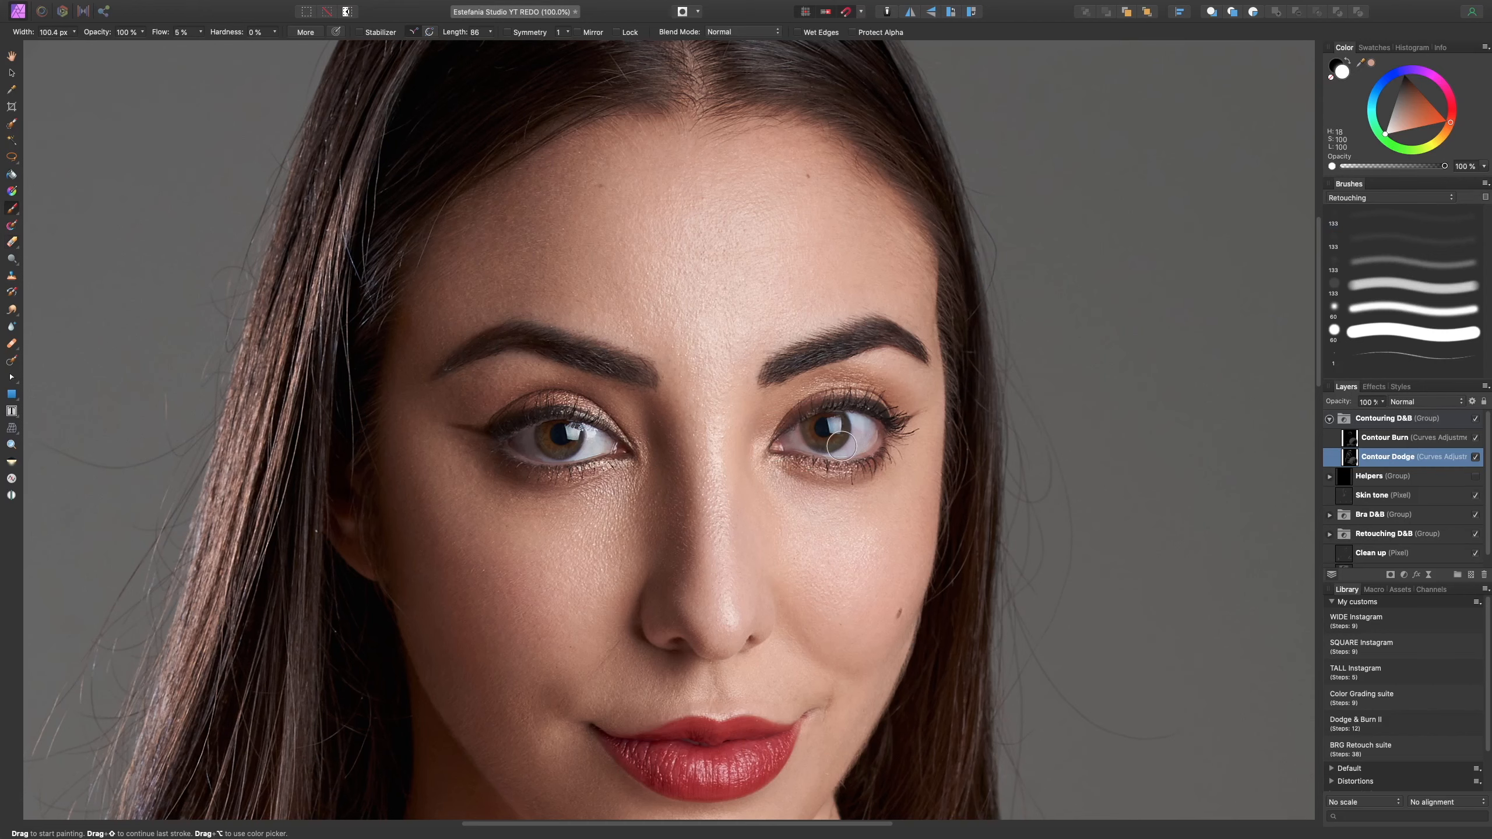
click(1433, 240)
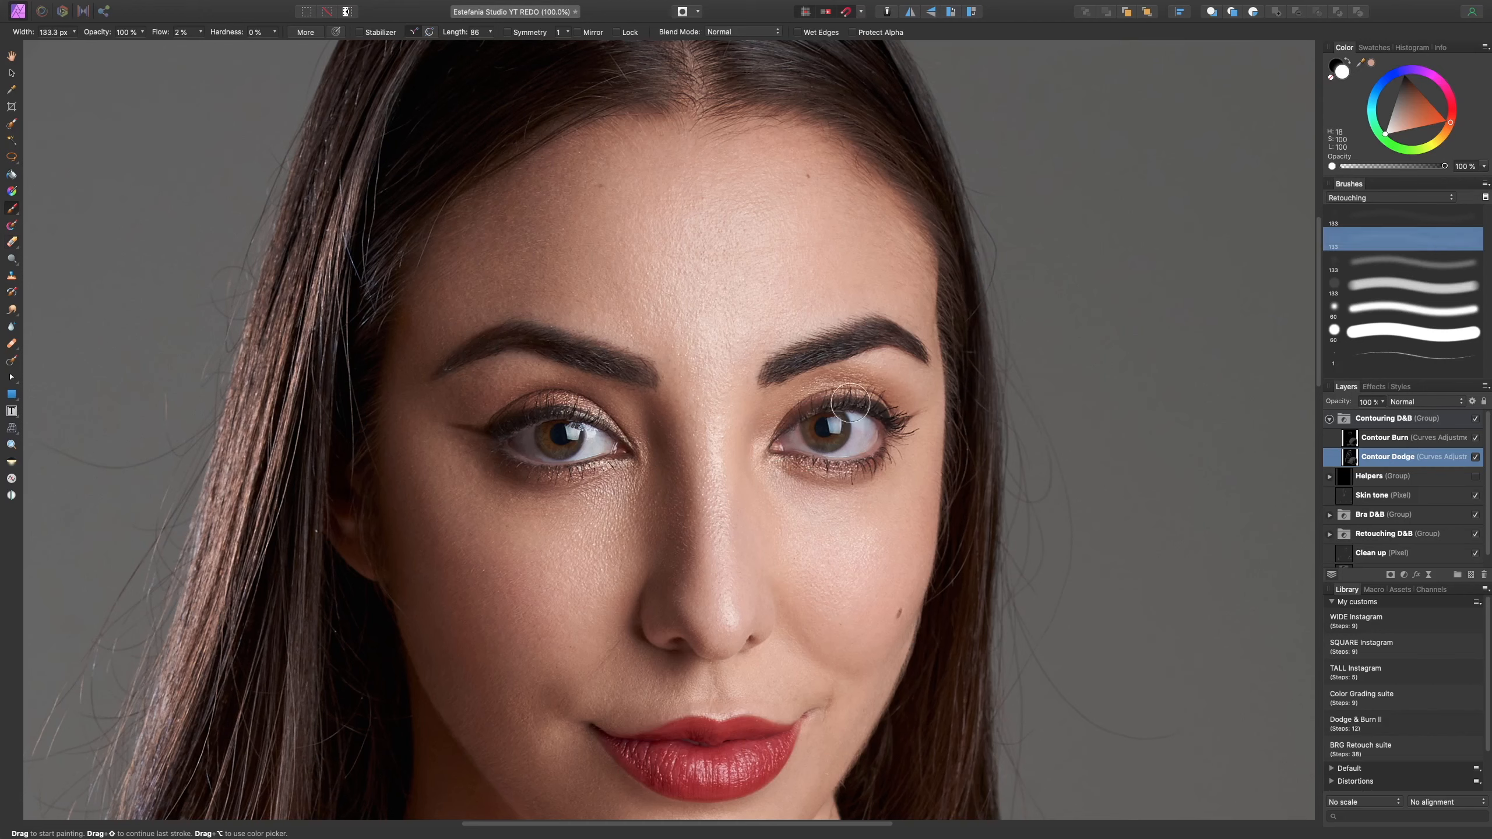
key([)
key([)
key([)
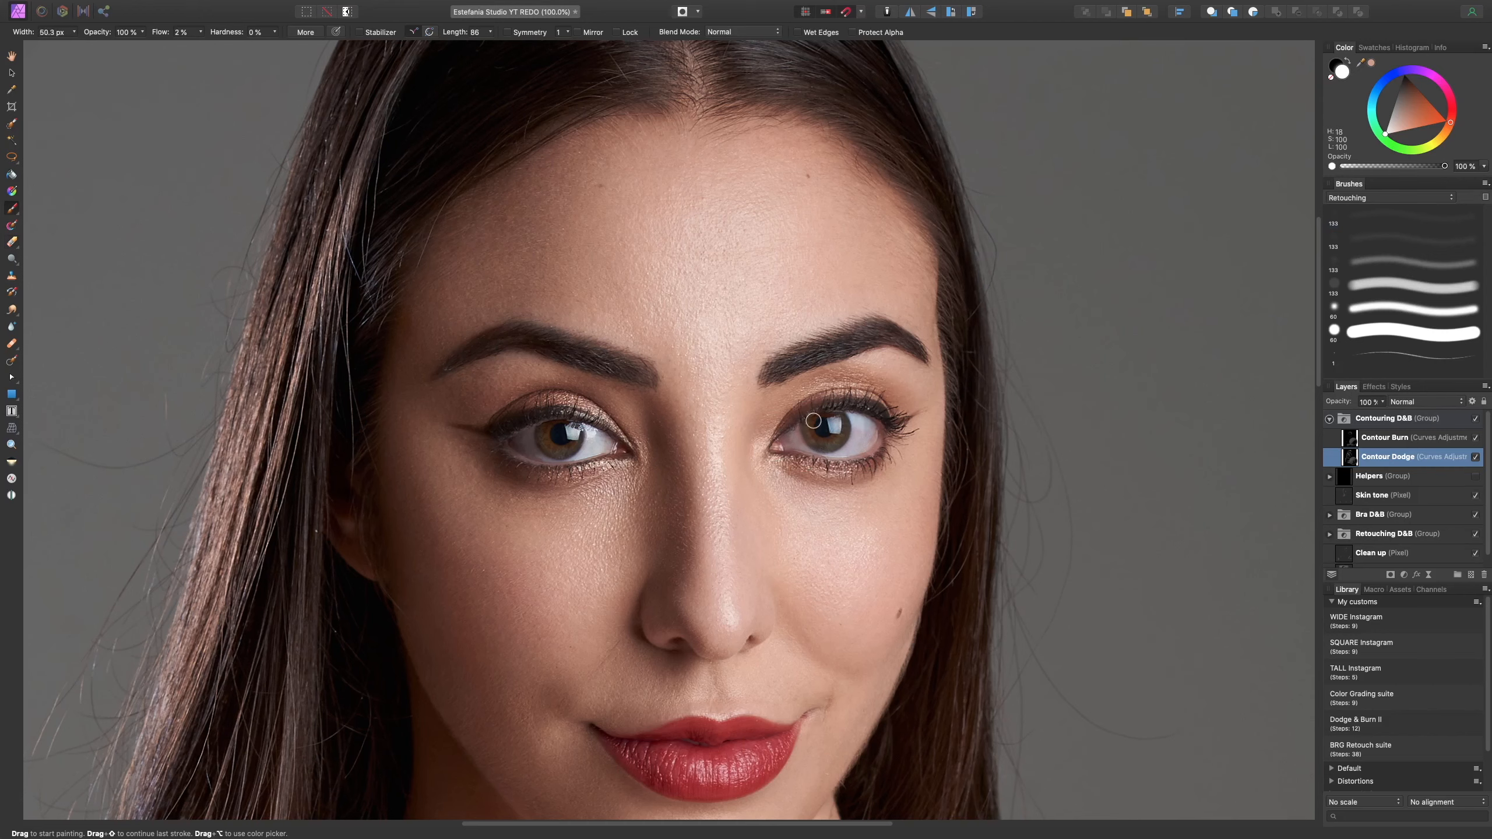
key(])
key(])
key(])
key(])
key(])
key([)
key([)
key([)
key([)
key([)
key(])
key(])
key(])
- Compare the portrait with the Contour Dodge layer repeatedly hidden and shown, ending on the full image
click(1475, 458)
click(1475, 458)
click(1476, 457)
click(1475, 457)
key(super+0)
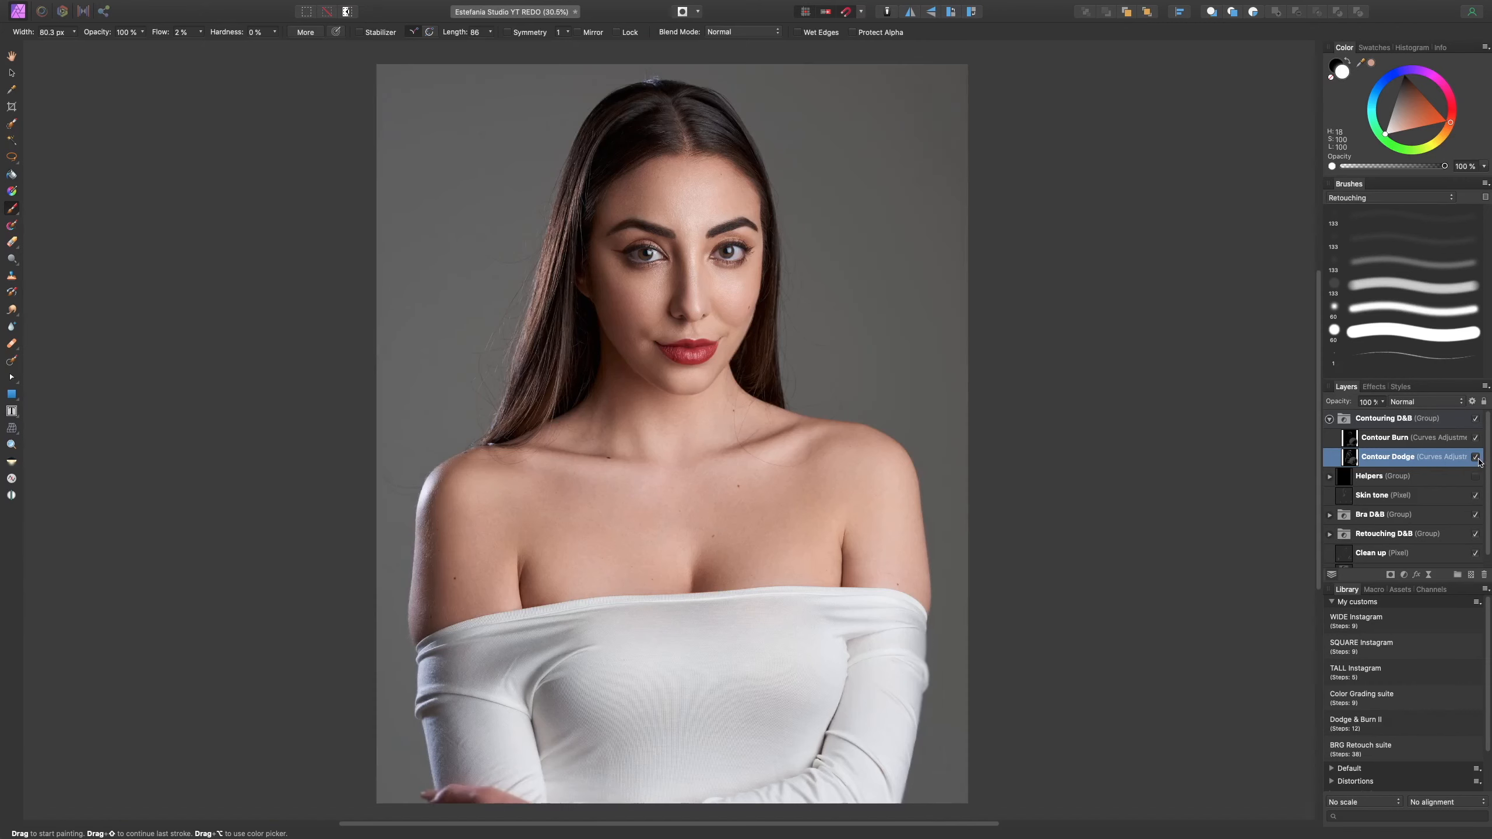
- Compare the full portrait with the Contour Dodge layer and the whole Contouring D&B group hidden and shown
click(1477, 458)
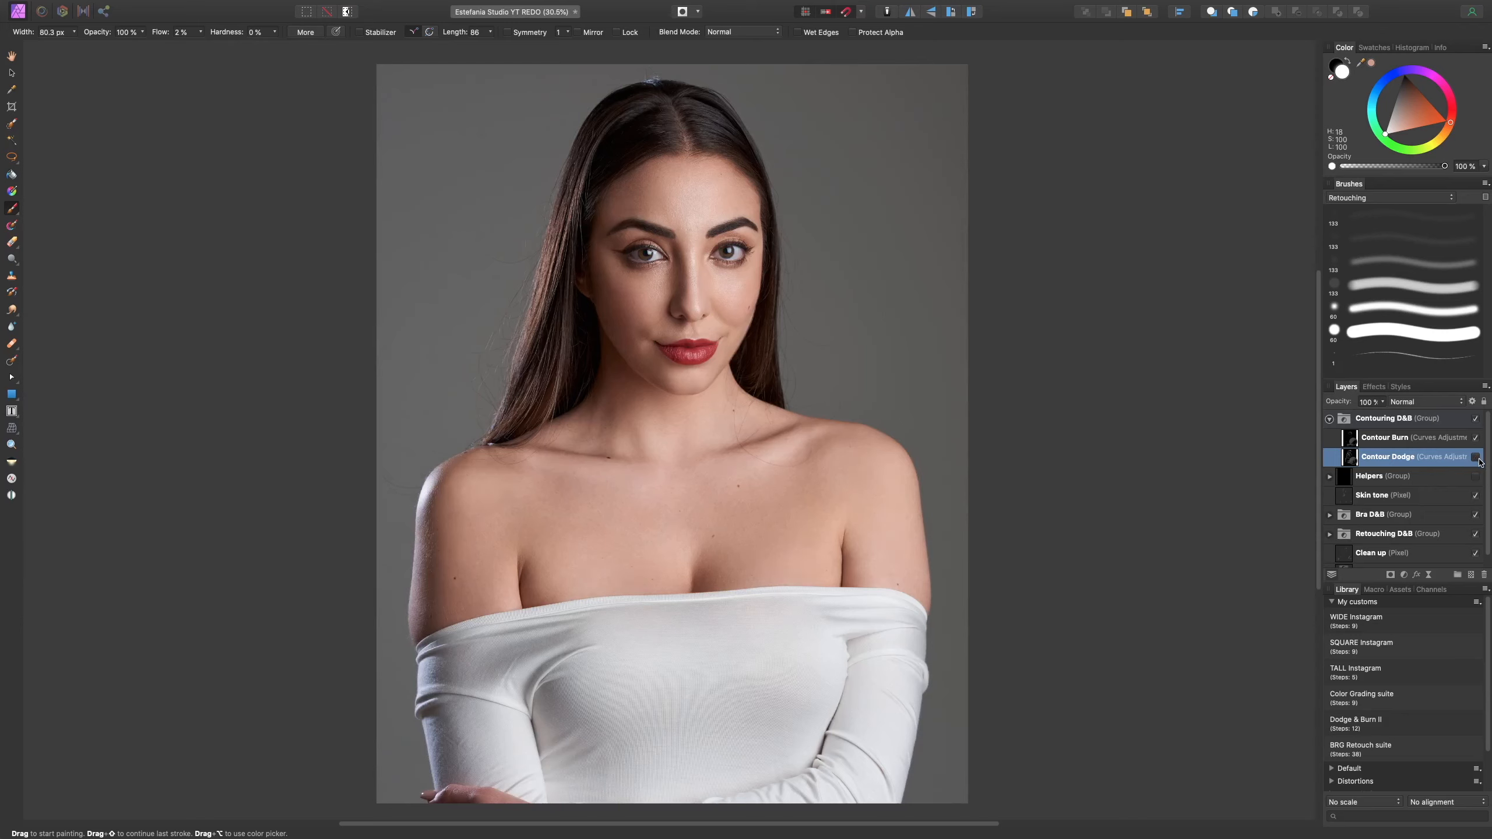
click(1476, 458)
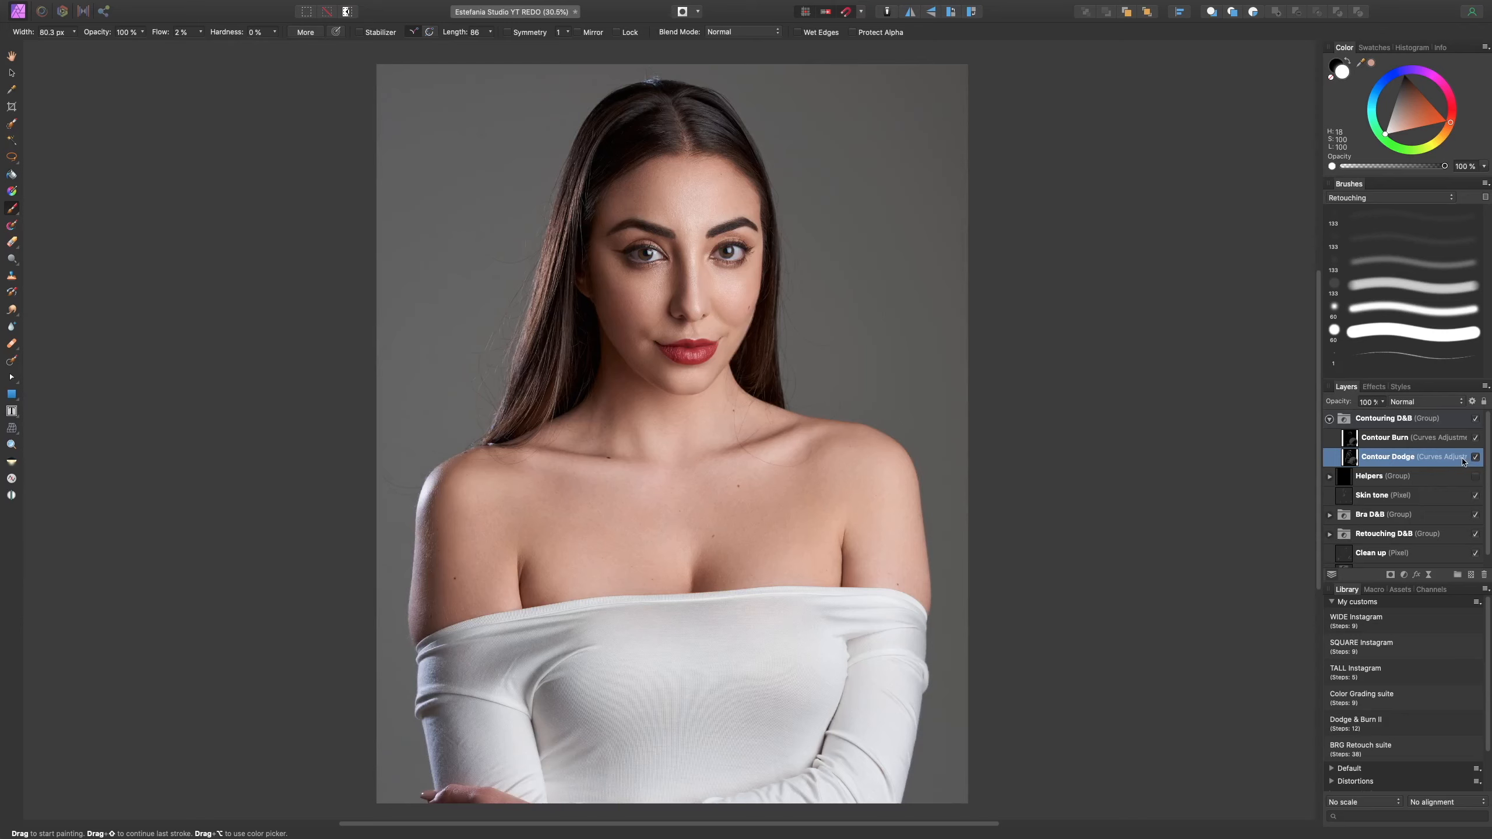
click(1476, 419)
click(1477, 421)
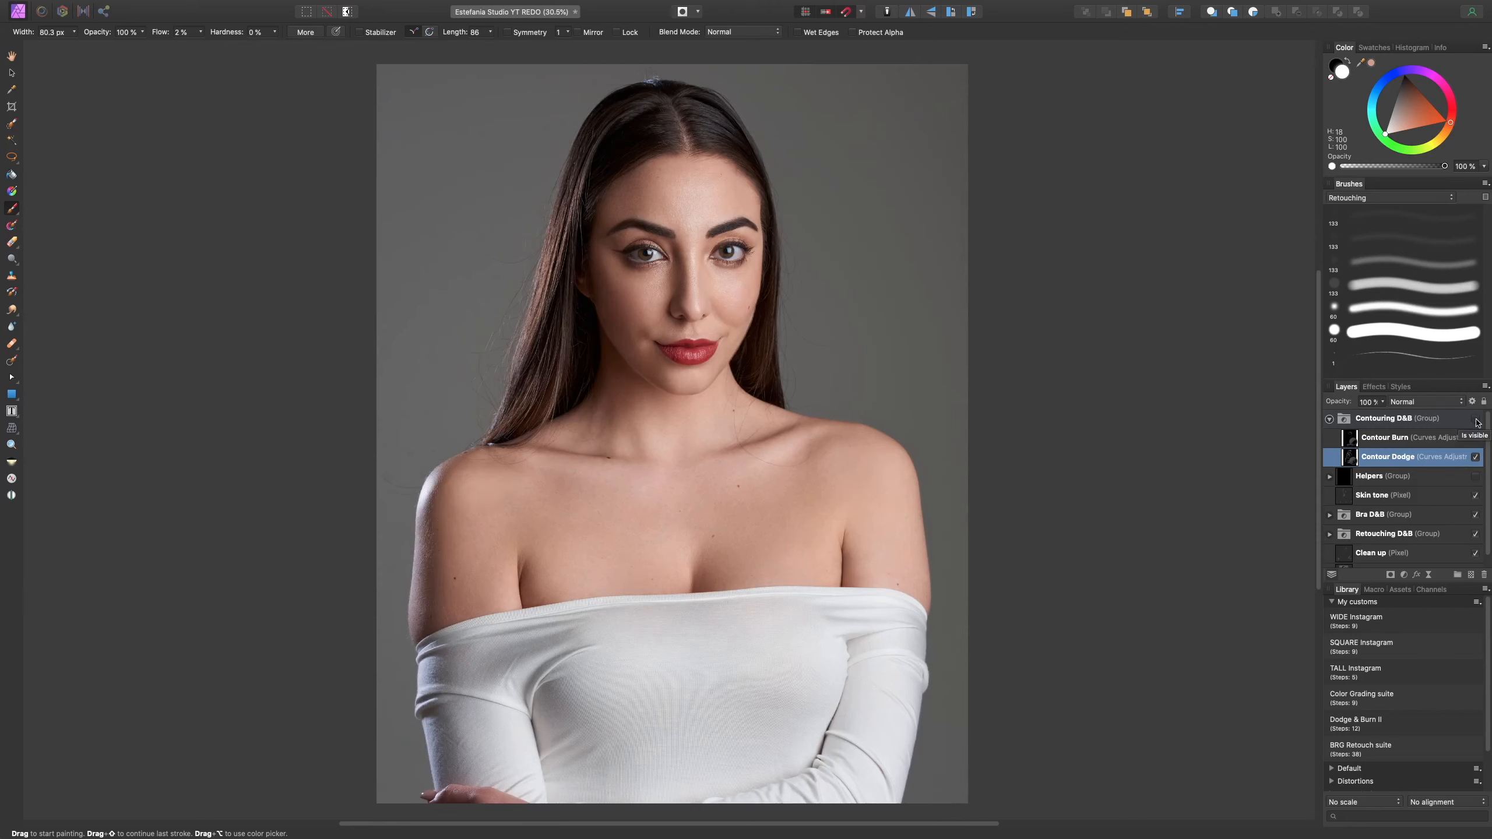
click(1477, 421)
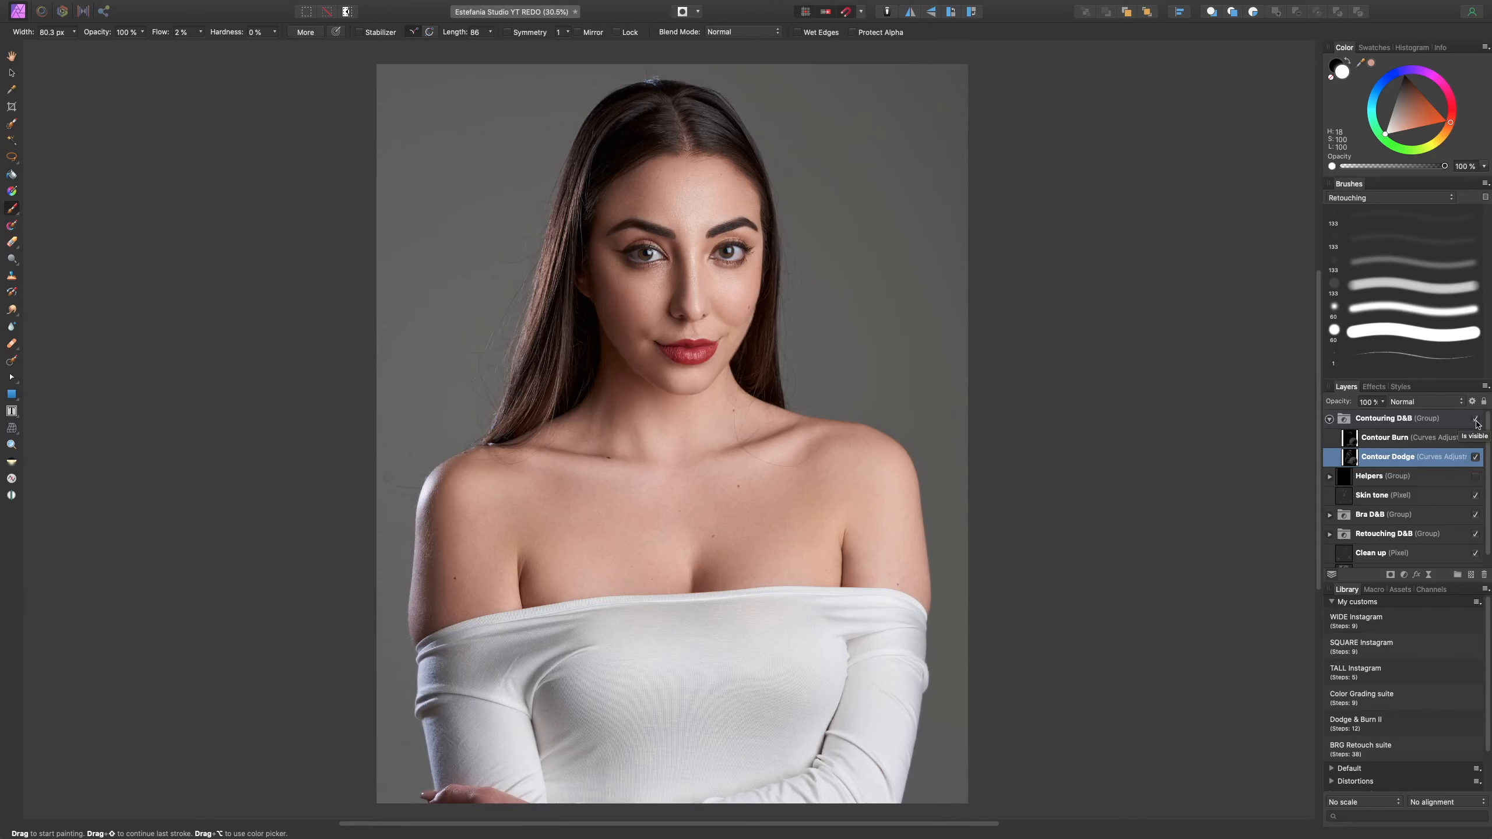
- Lower the Contour Dodge layer's opacity to 75%
click(1431, 442)
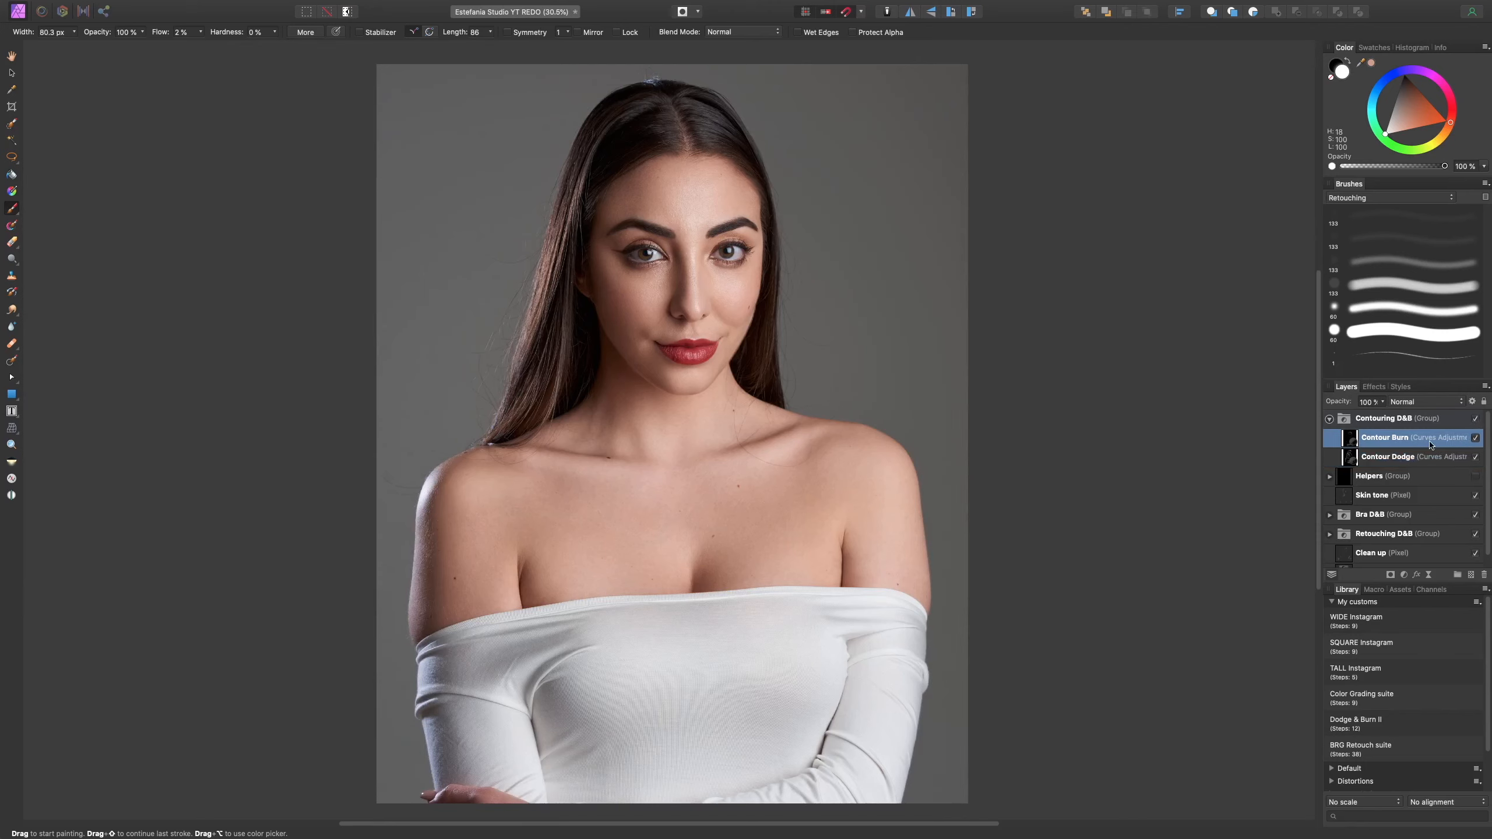
click(1373, 465)
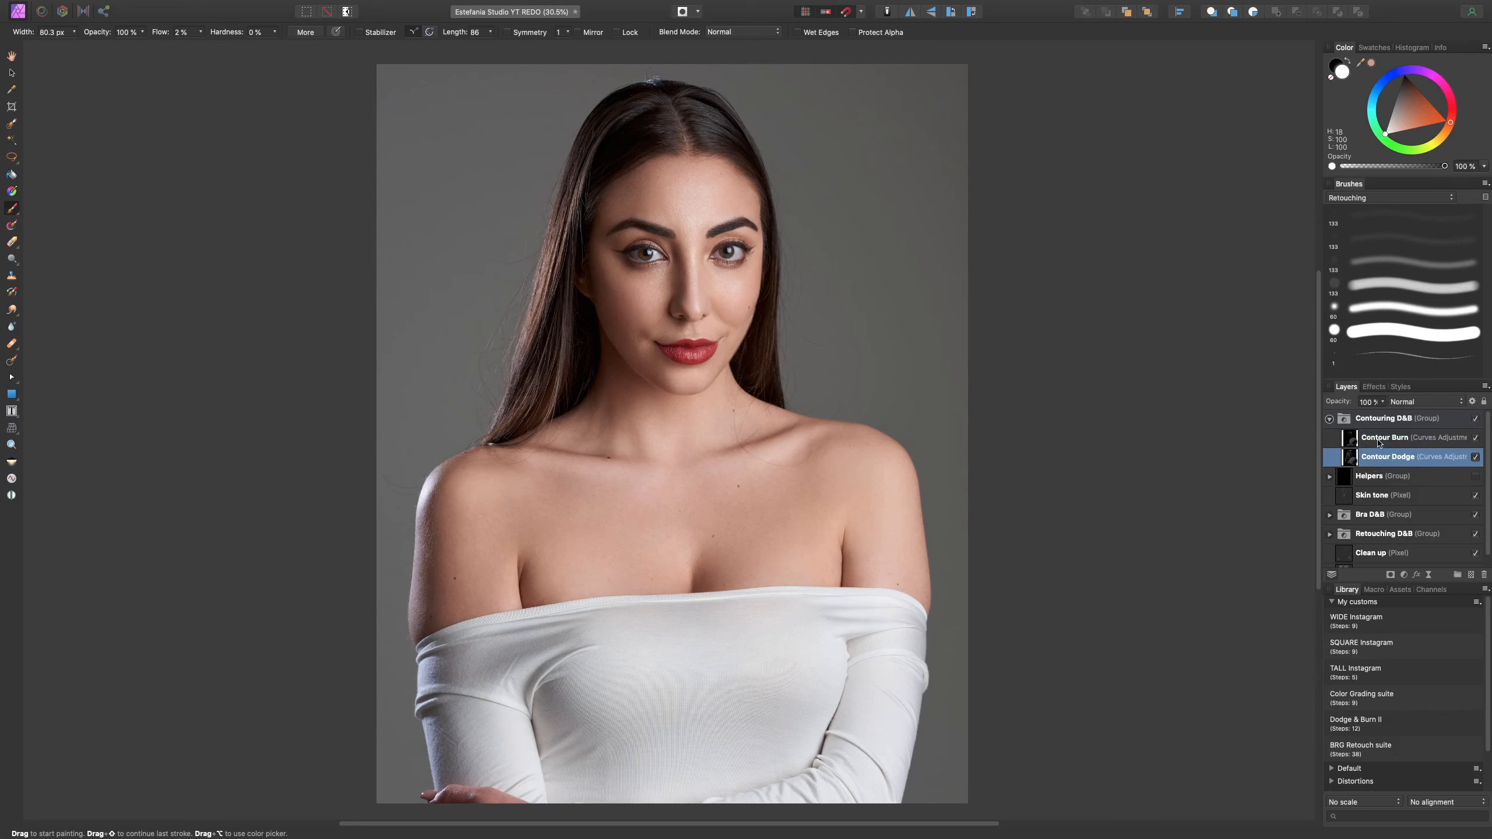
click(1390, 411)
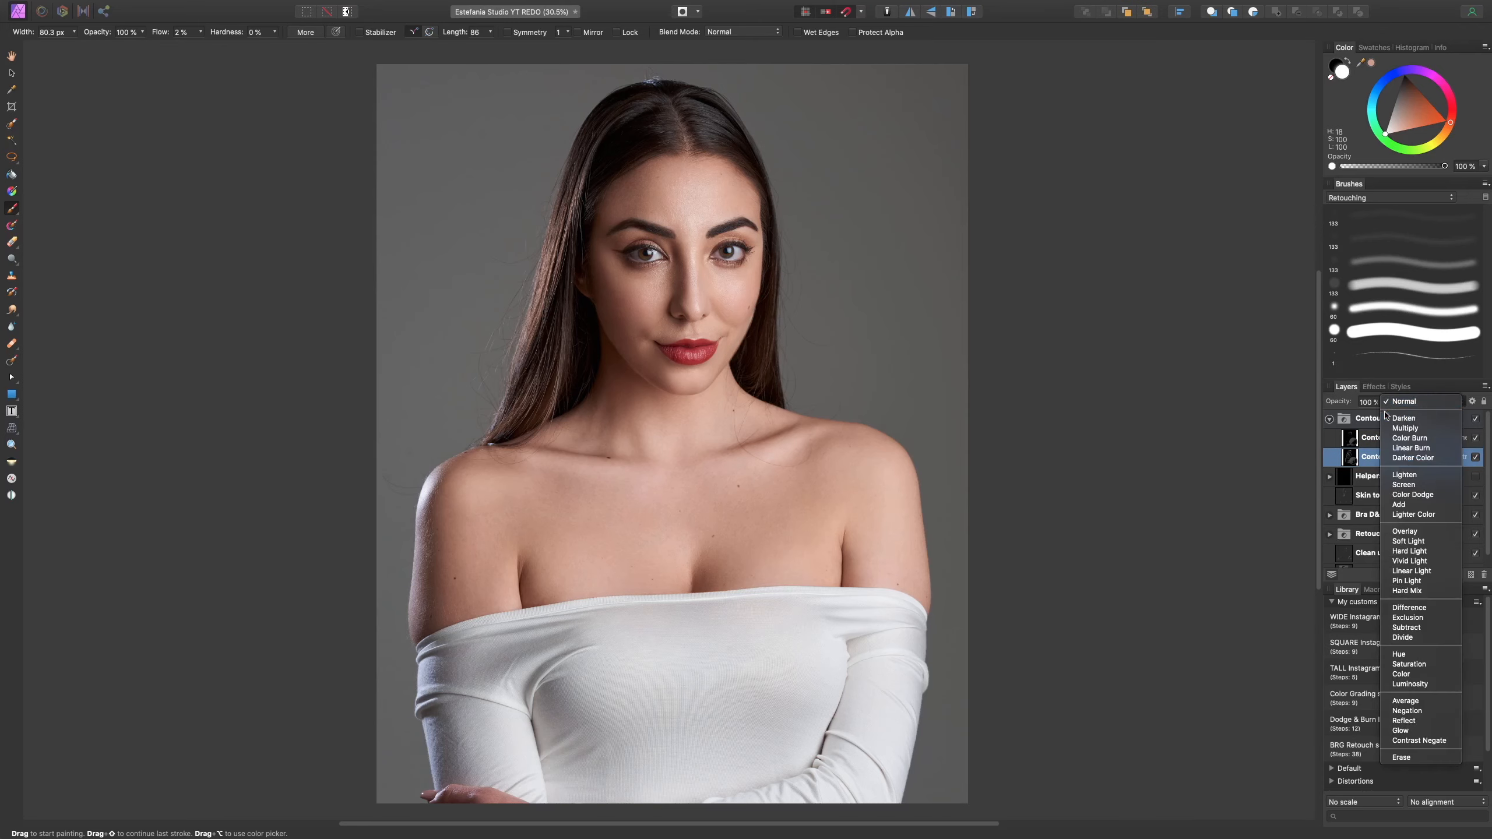
click(1382, 415)
drag(1382, 403, 1357, 421)
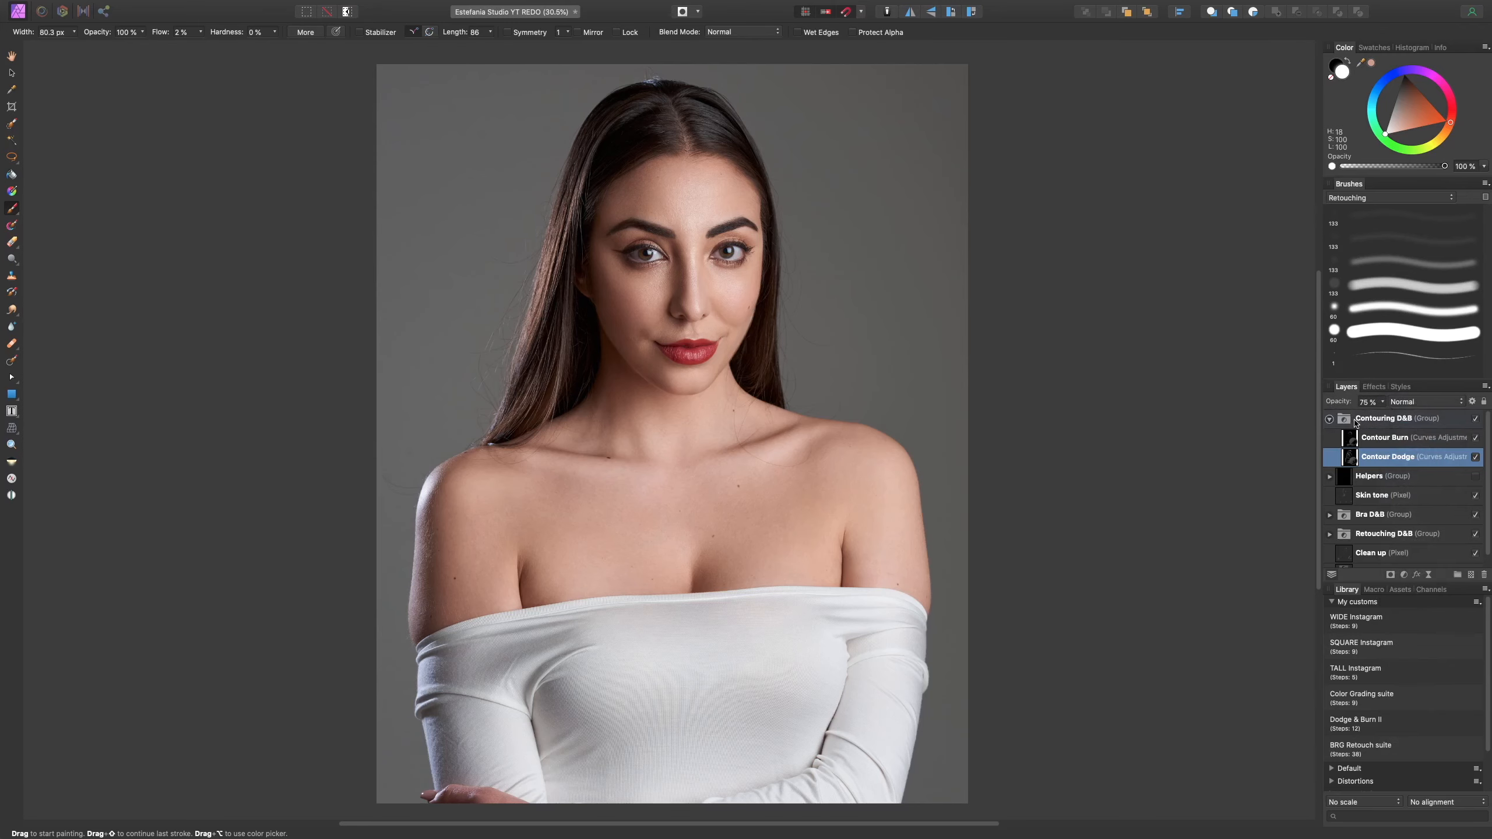
- Try an extreme darkening curve on Contour Burn at about X 0.683, Y 0.054 to inspect the forehead's color, and restore the original curve
key(super+plus)
key(super+plus)
key(super+plus)
drag(1003, 249, 990, 617)
drag(1008, 261, 1031, 690)
key(super+plus)
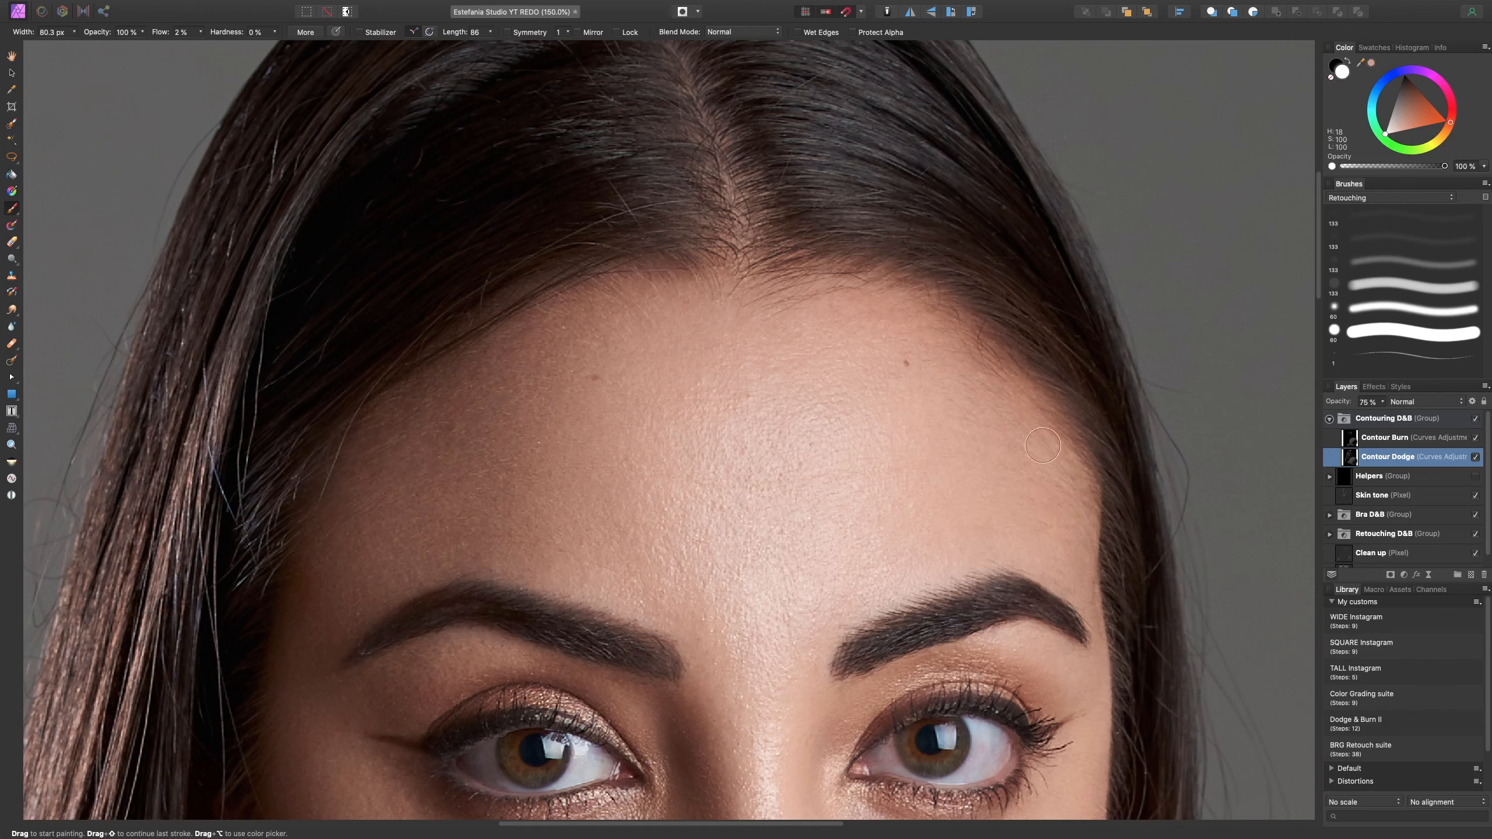
click(1396, 439)
double_click(1355, 439)
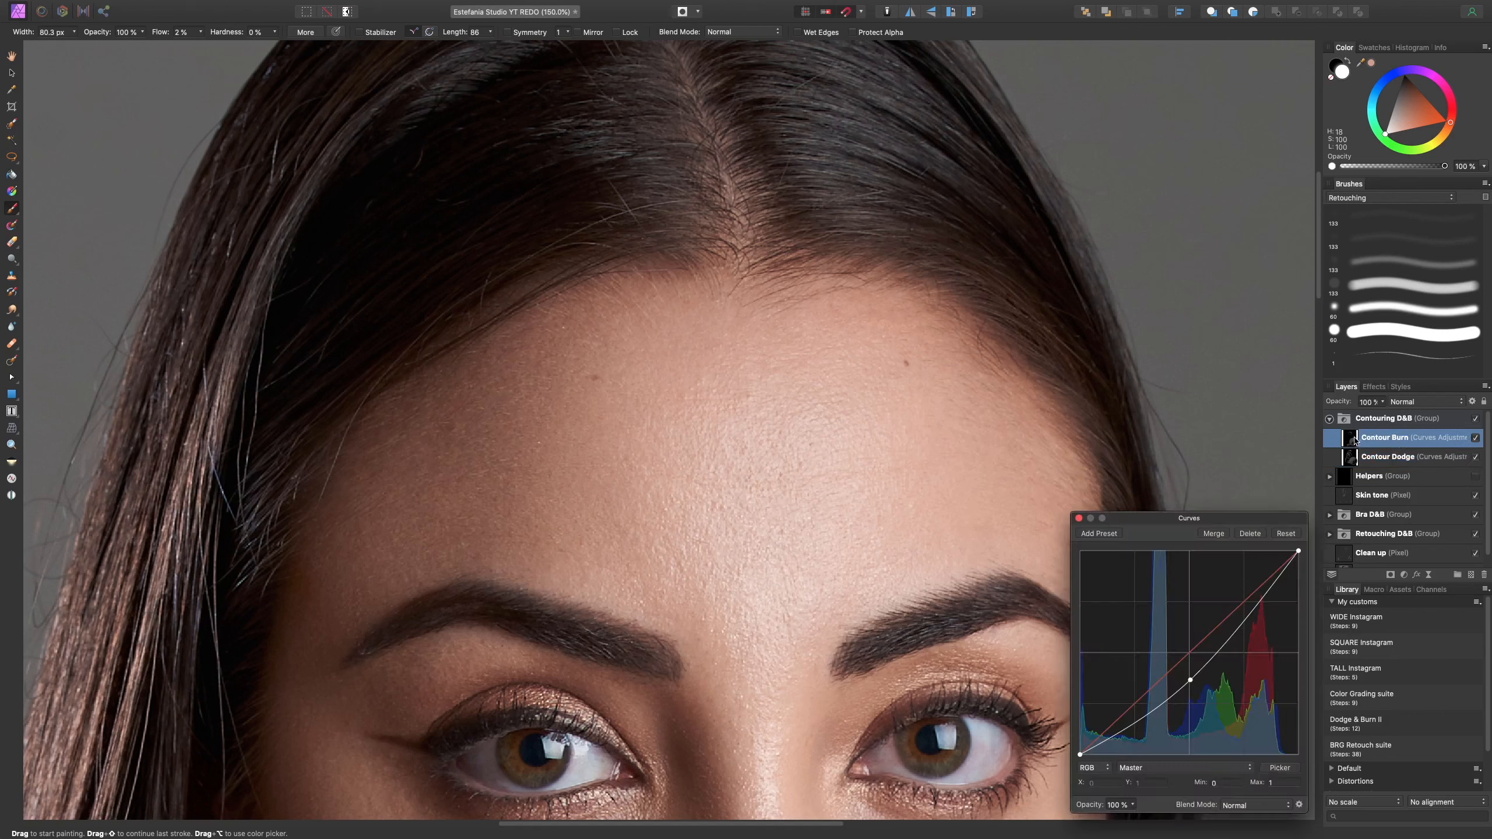
drag(1190, 680, 1230, 747)
drag(1196, 537, 1286, 530)
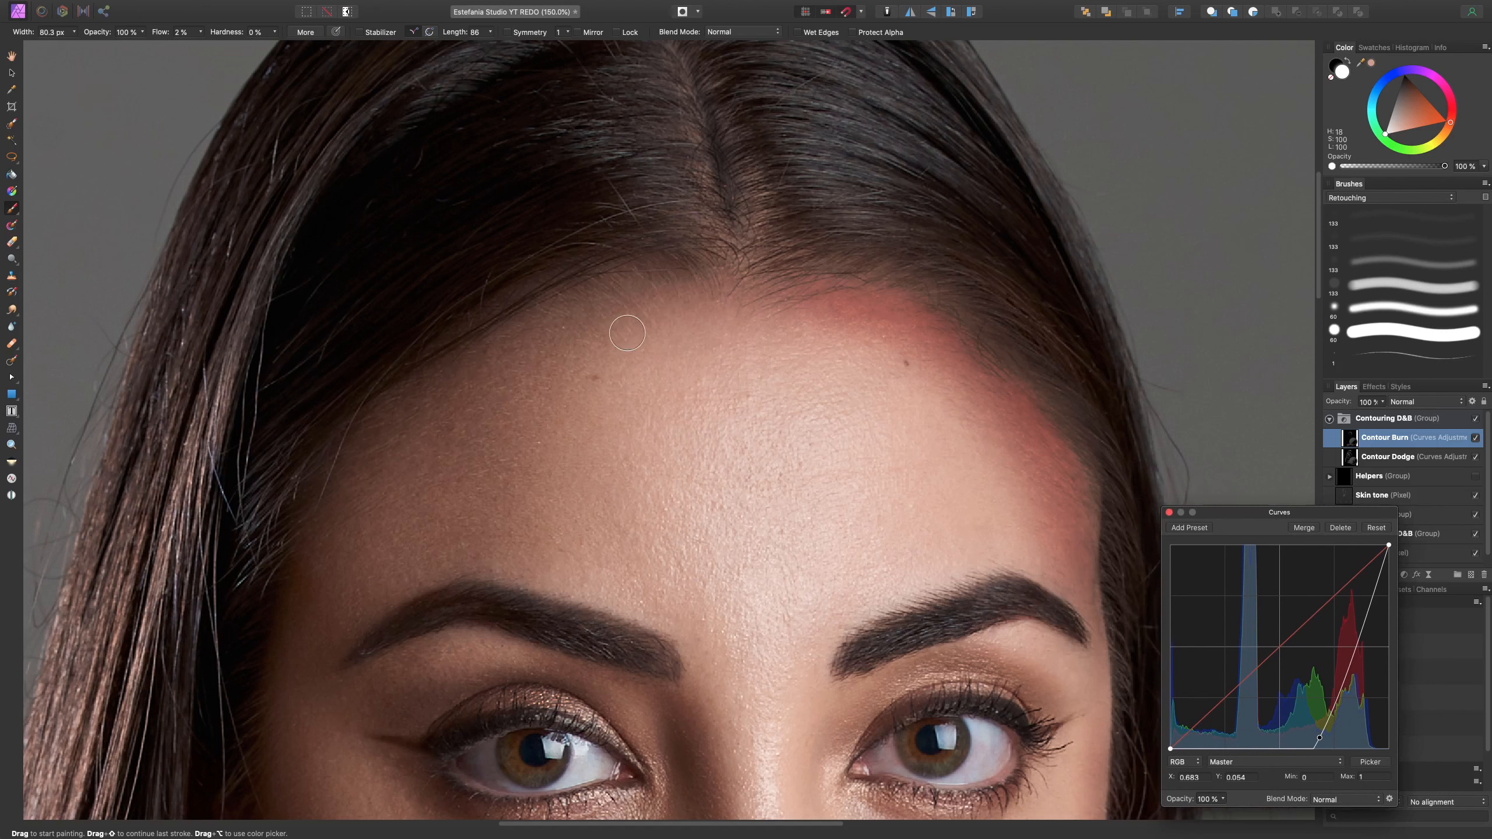
click(1331, 525)
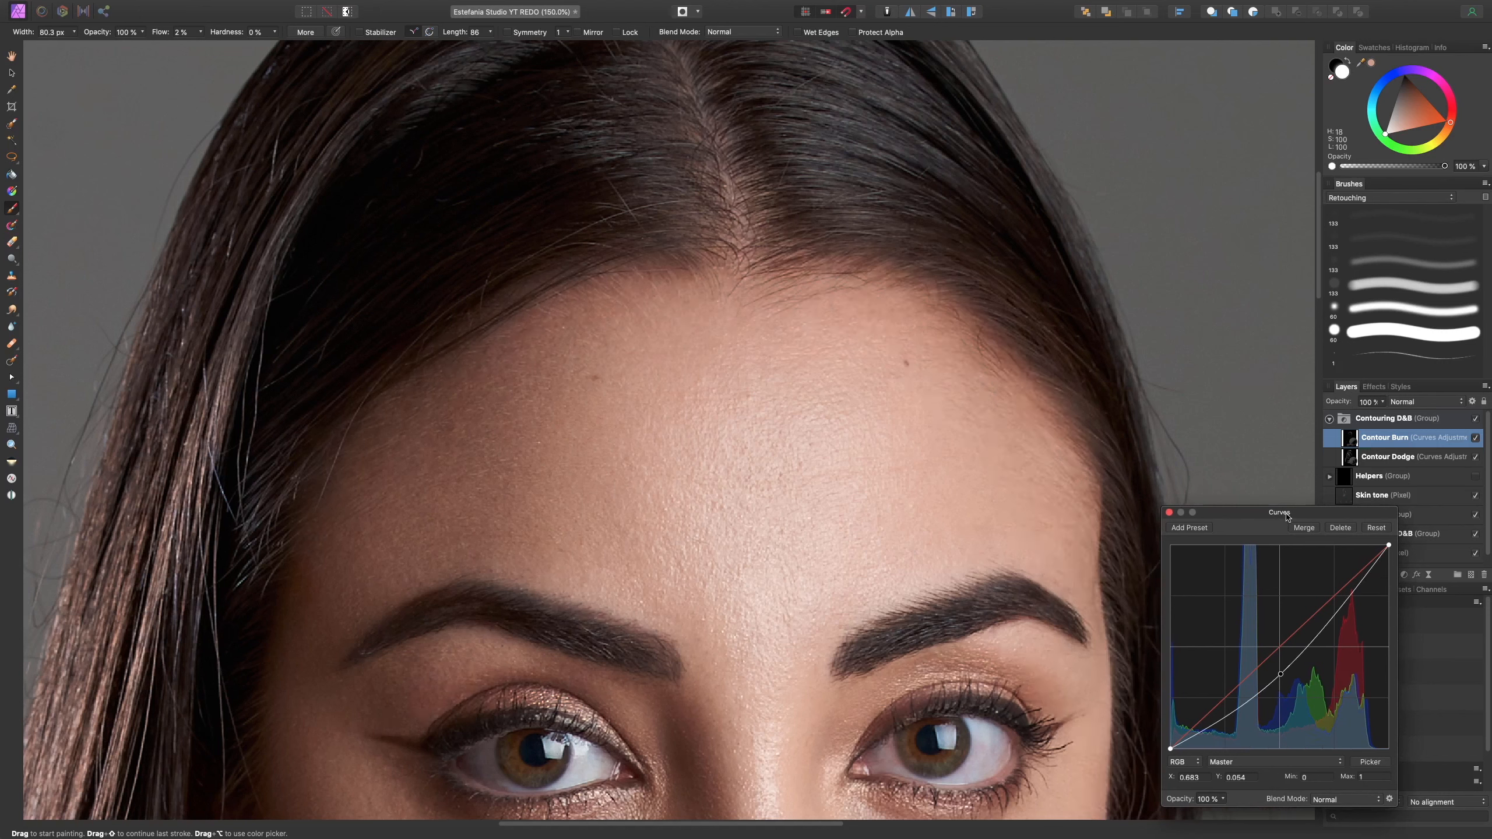
- Set the Contour Burn layer's blend mode to Luminosity
click(1428, 402)
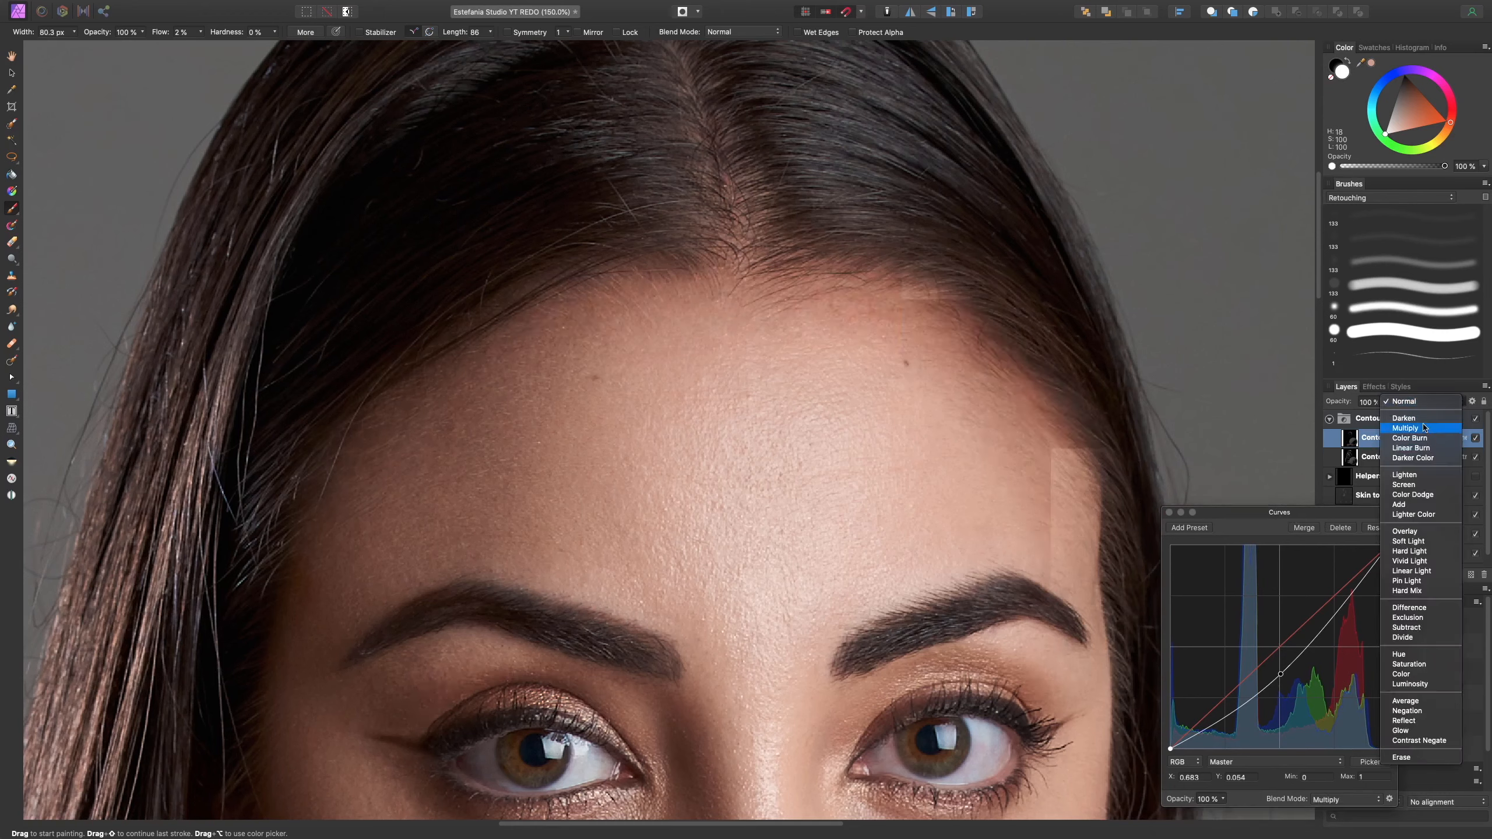
click(1419, 684)
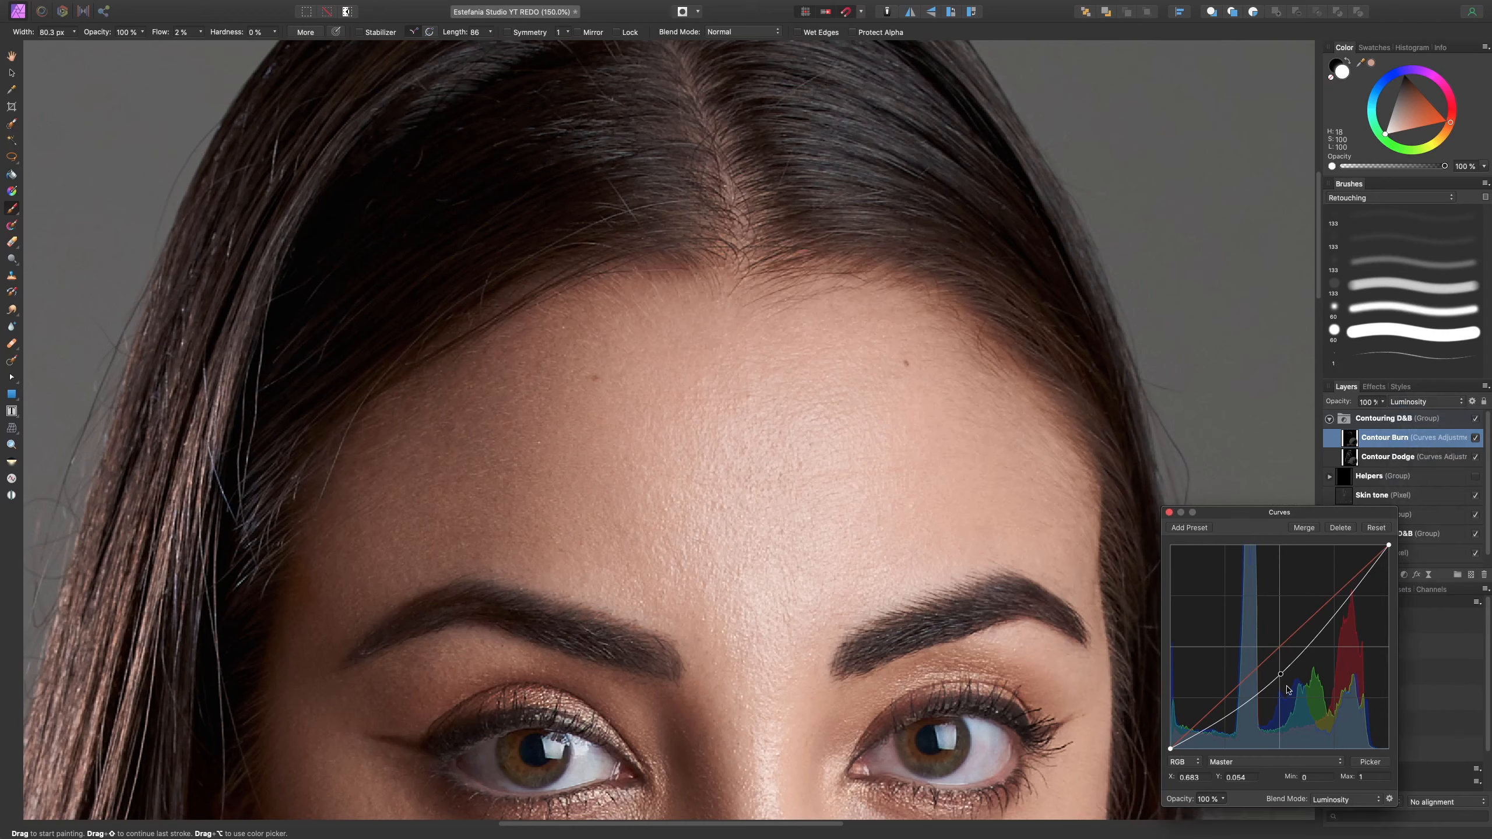
- Test Luminosity against Normal on Contour Burn with an extreme curve at about X 0.643, Y 0.041, undo the curve change and close the curve settings
drag(1281, 676, 1310, 741)
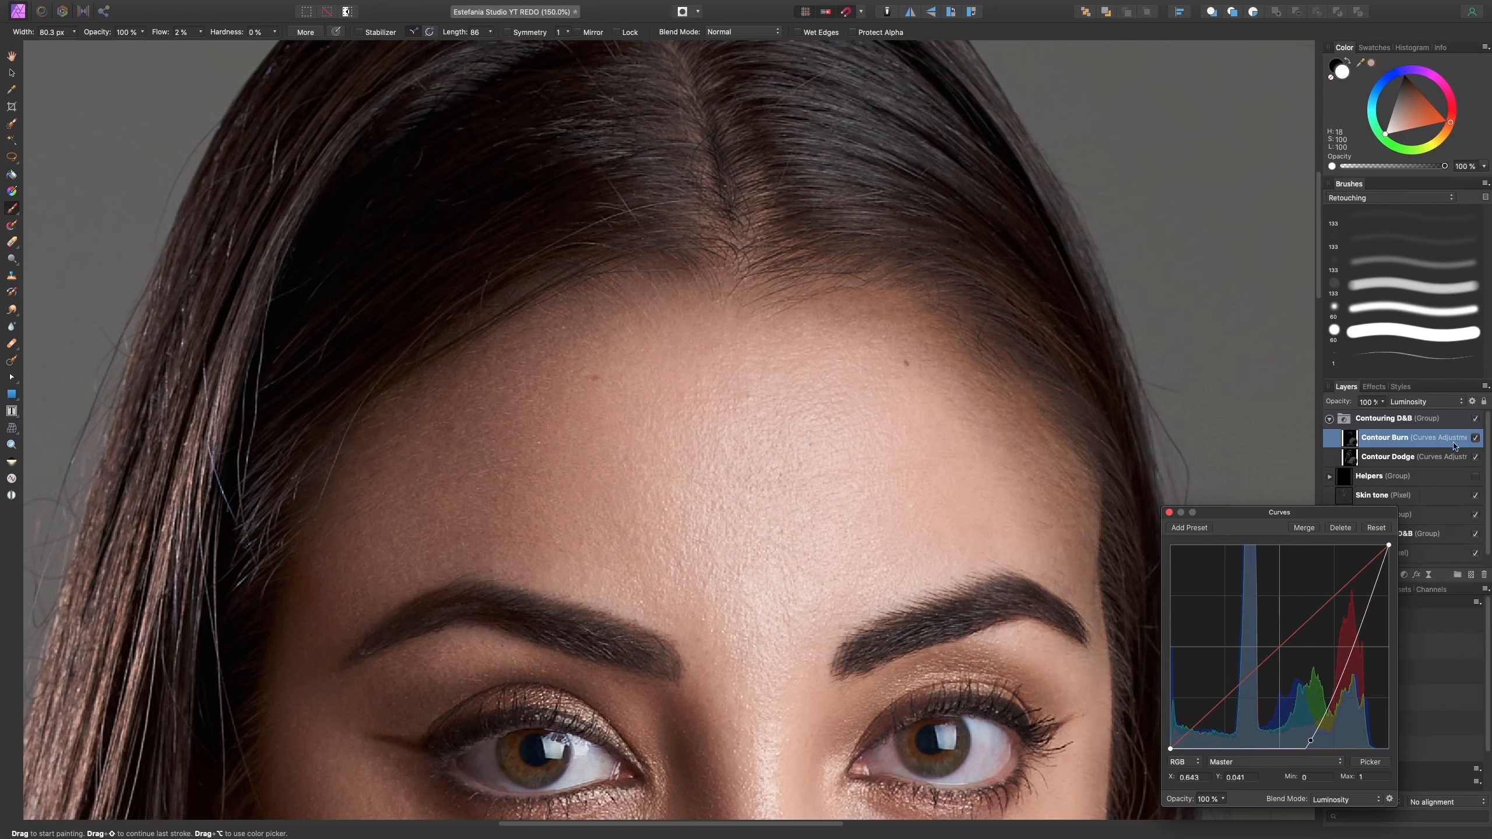
click(1428, 403)
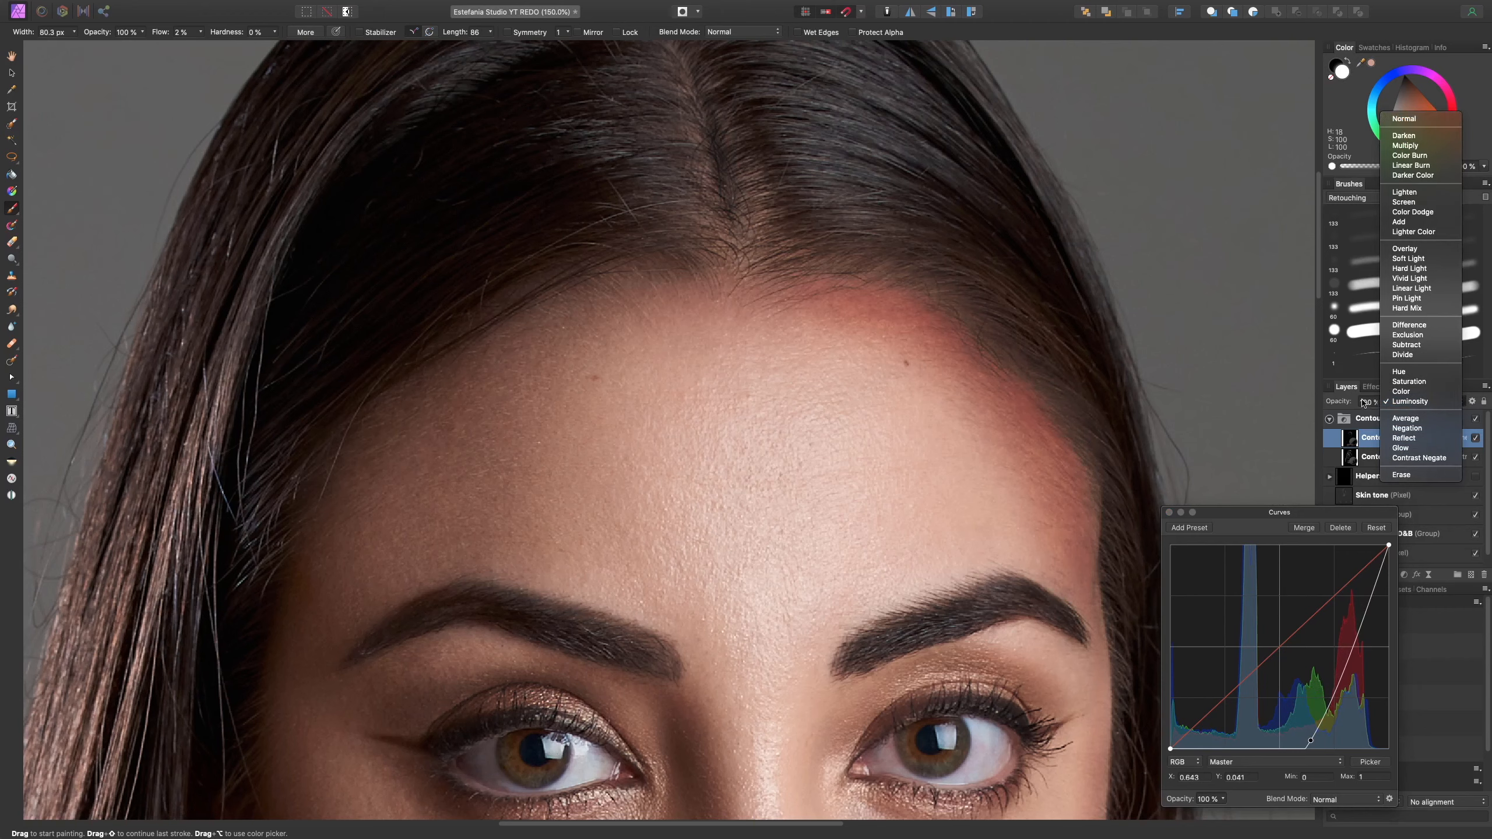
click(1410, 401)
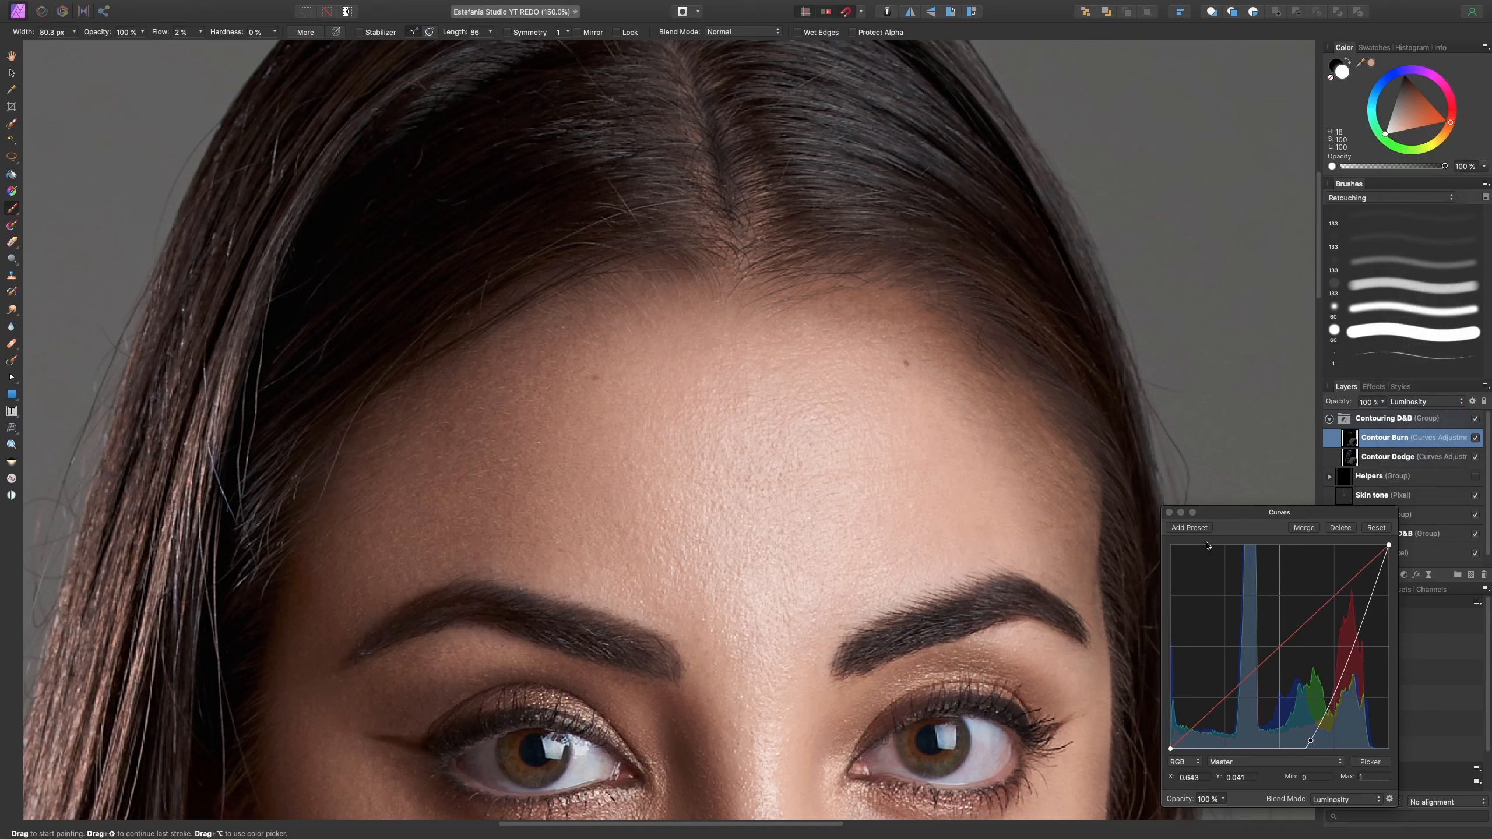
key(super+z)
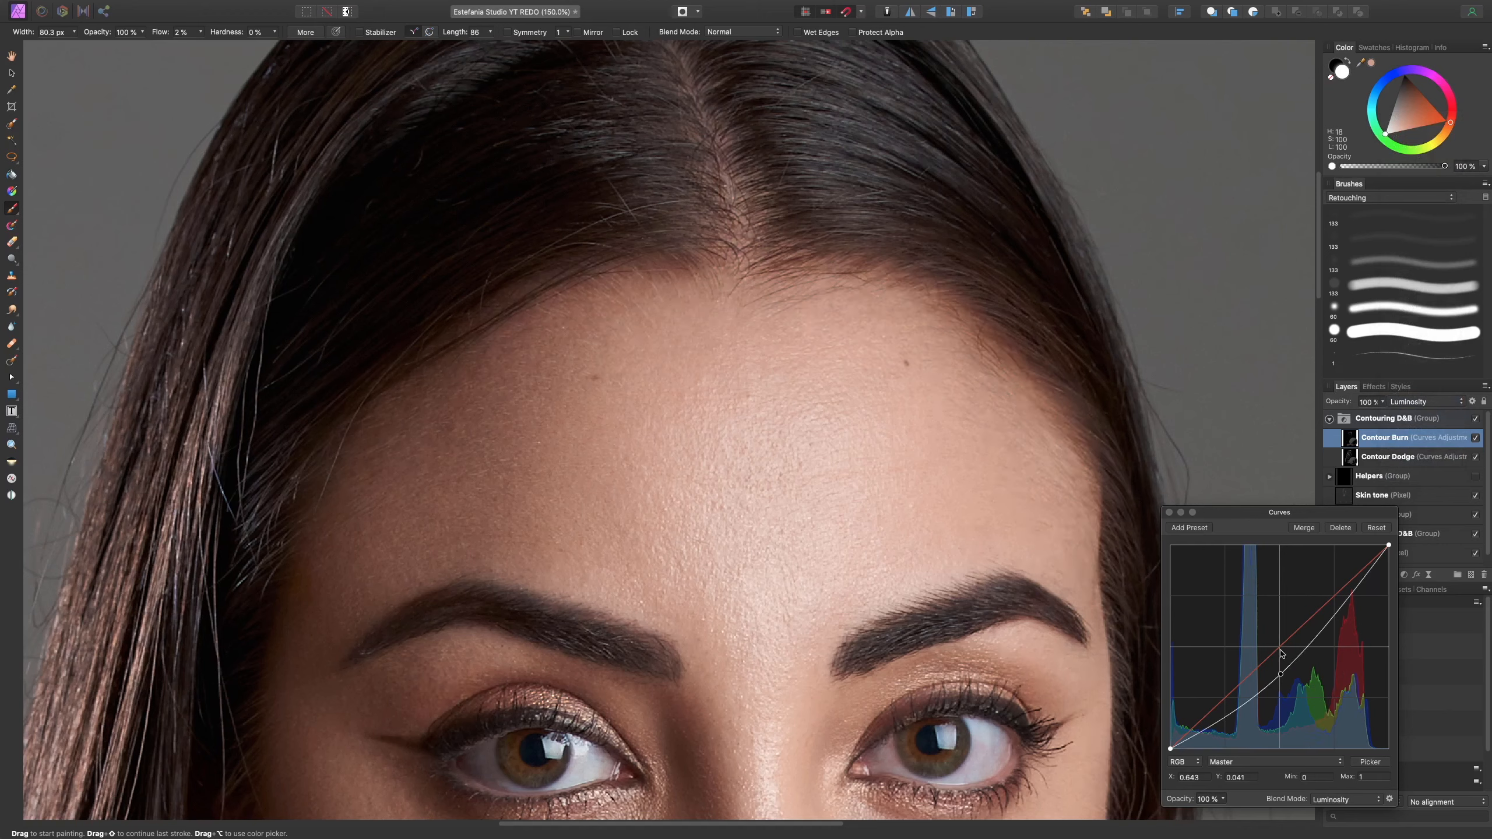
click(1169, 511)
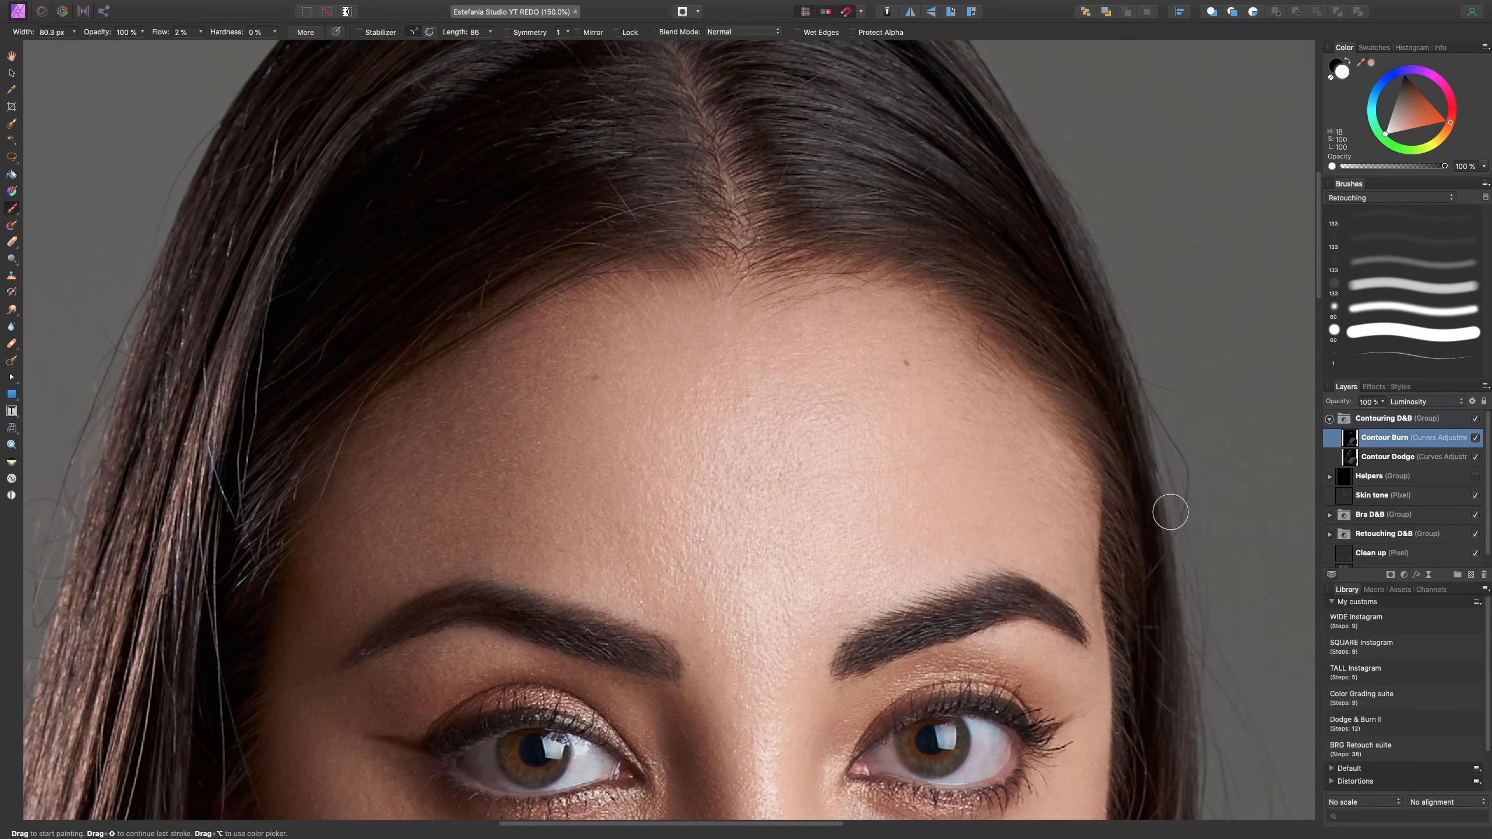
- Examine the Contour Burn mask on its own, and return to the full portrait with Contour Dodge selected
alt+click(1350, 438)
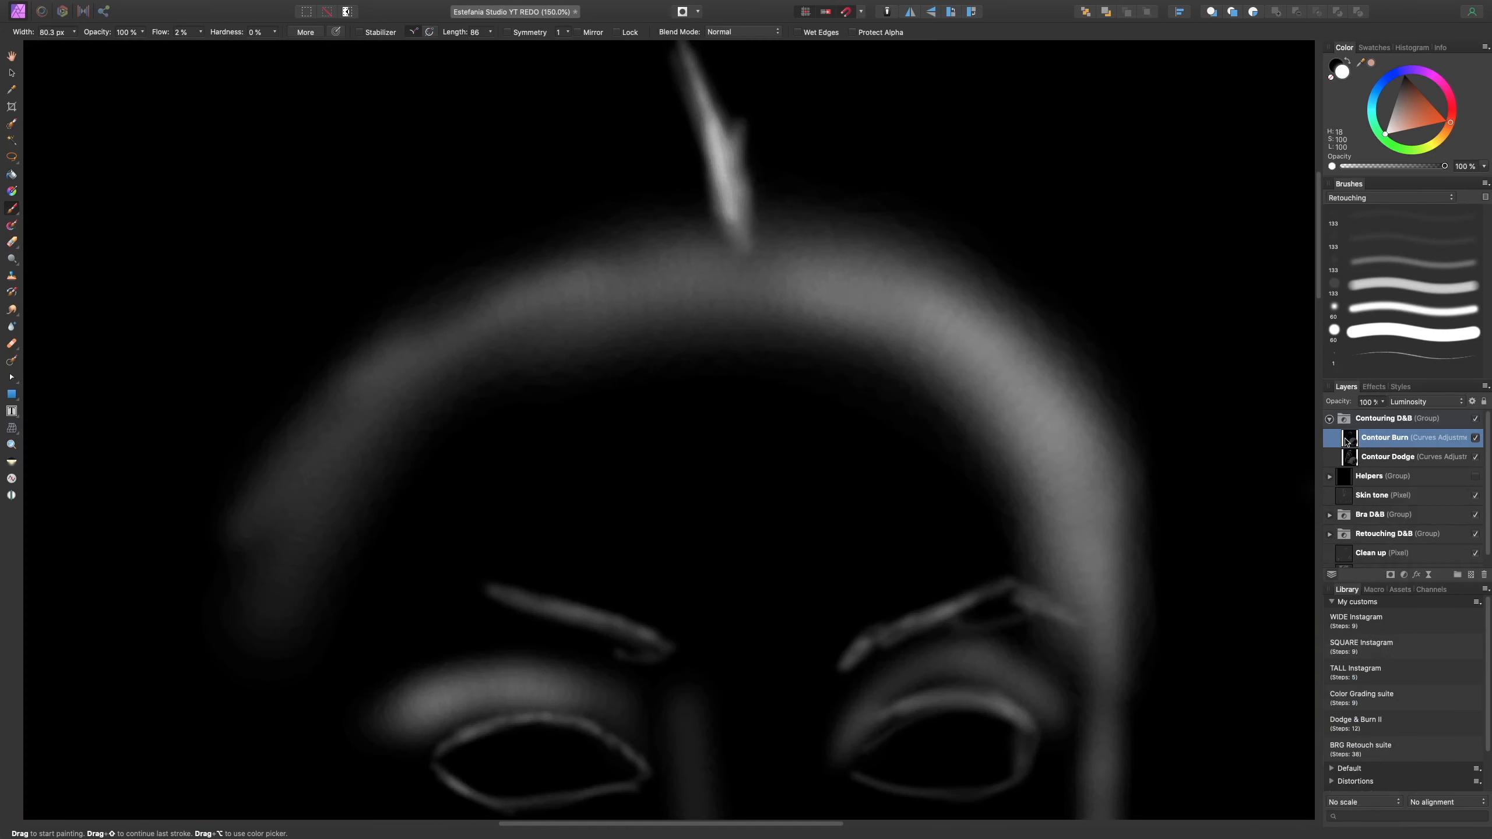
key(super+0)
click(1382, 458)
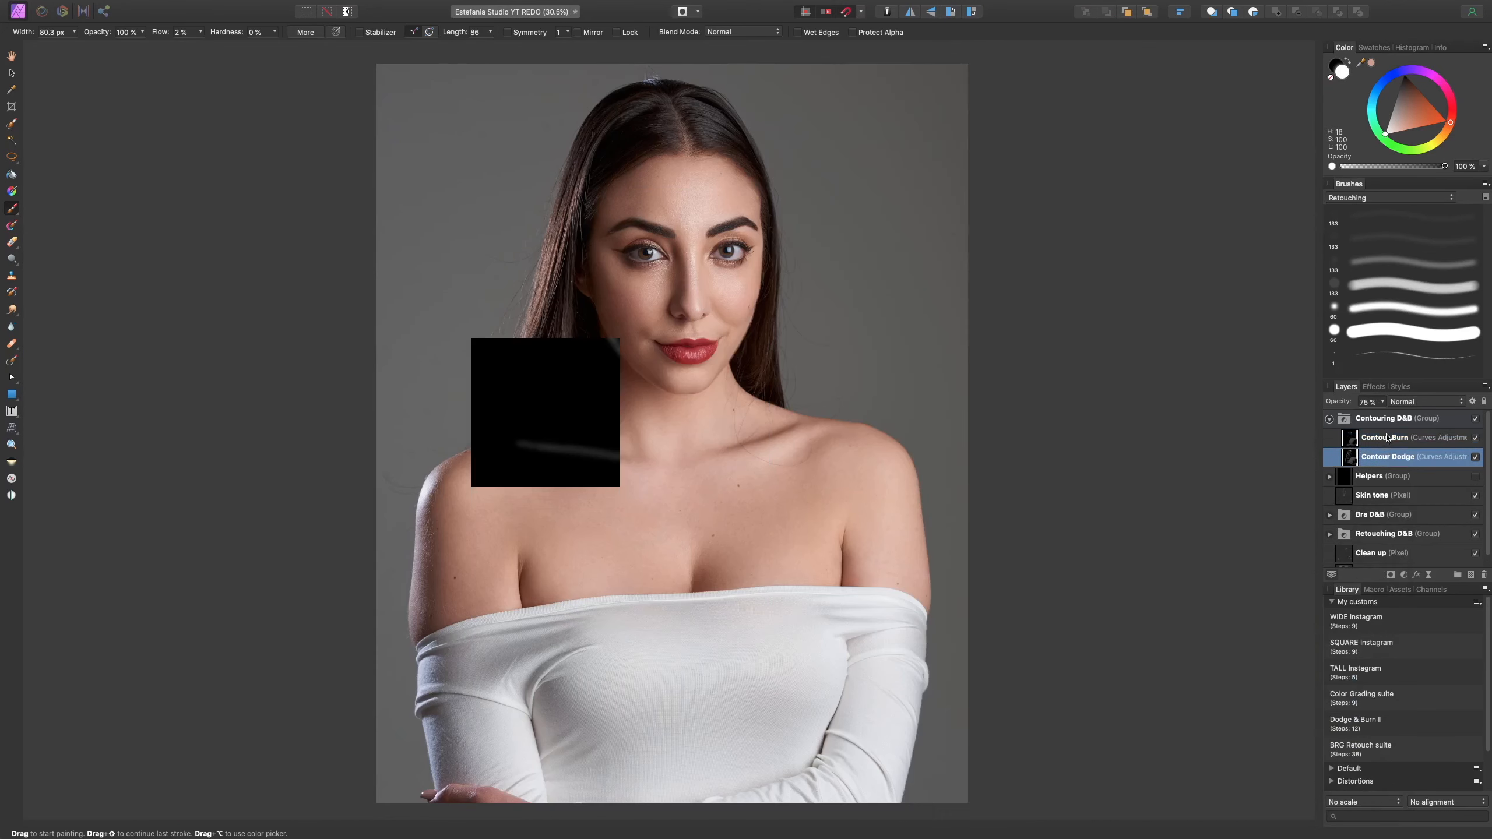
- Select Contour Burn and enlarge the retouching brush to 161.4 px over the forehead and hairline
click(1376, 440)
key(super+plus)
key(super+plus)
drag(912, 263, 959, 444)
key(super+plus)
drag(926, 202, 953, 266)
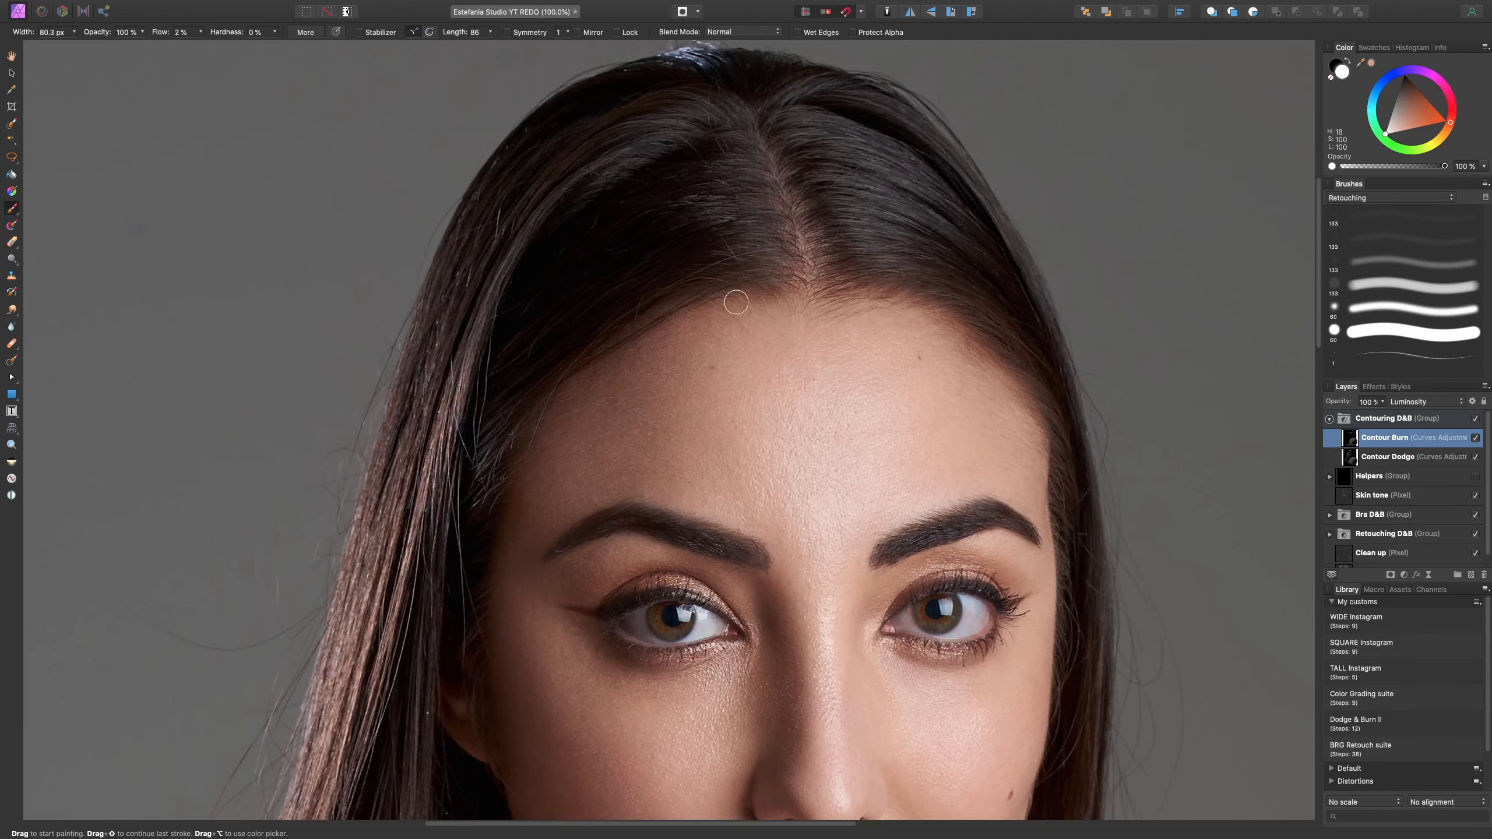
key(bracketright)
key(bracketright)
key(bracketright)
key(bracketright)
- Compare the whole portrait with the Contouring D&B group repeatedly hidden and shown, leaving the group visible
key(super+0)
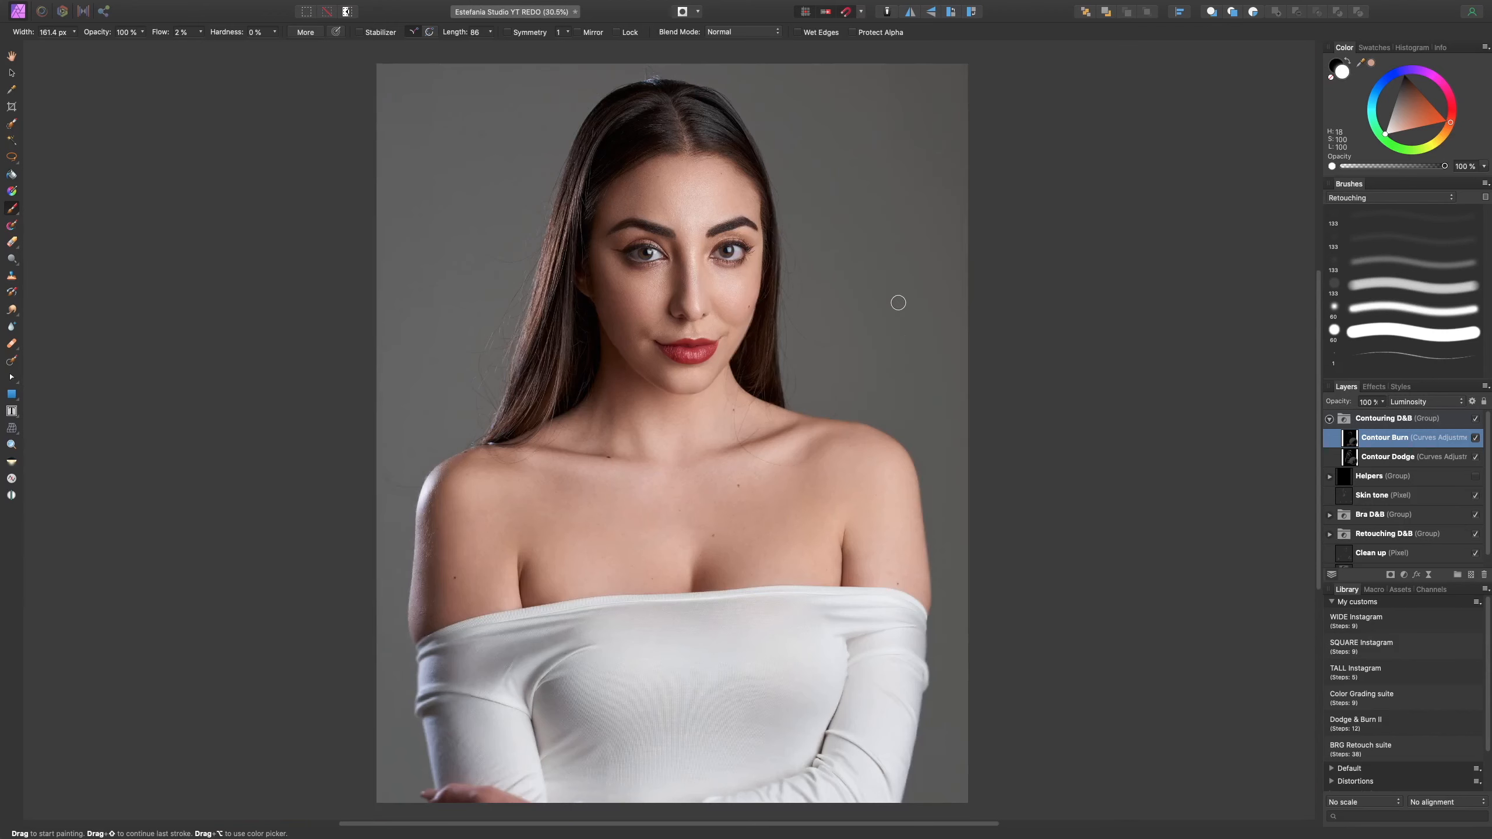
click(1476, 419)
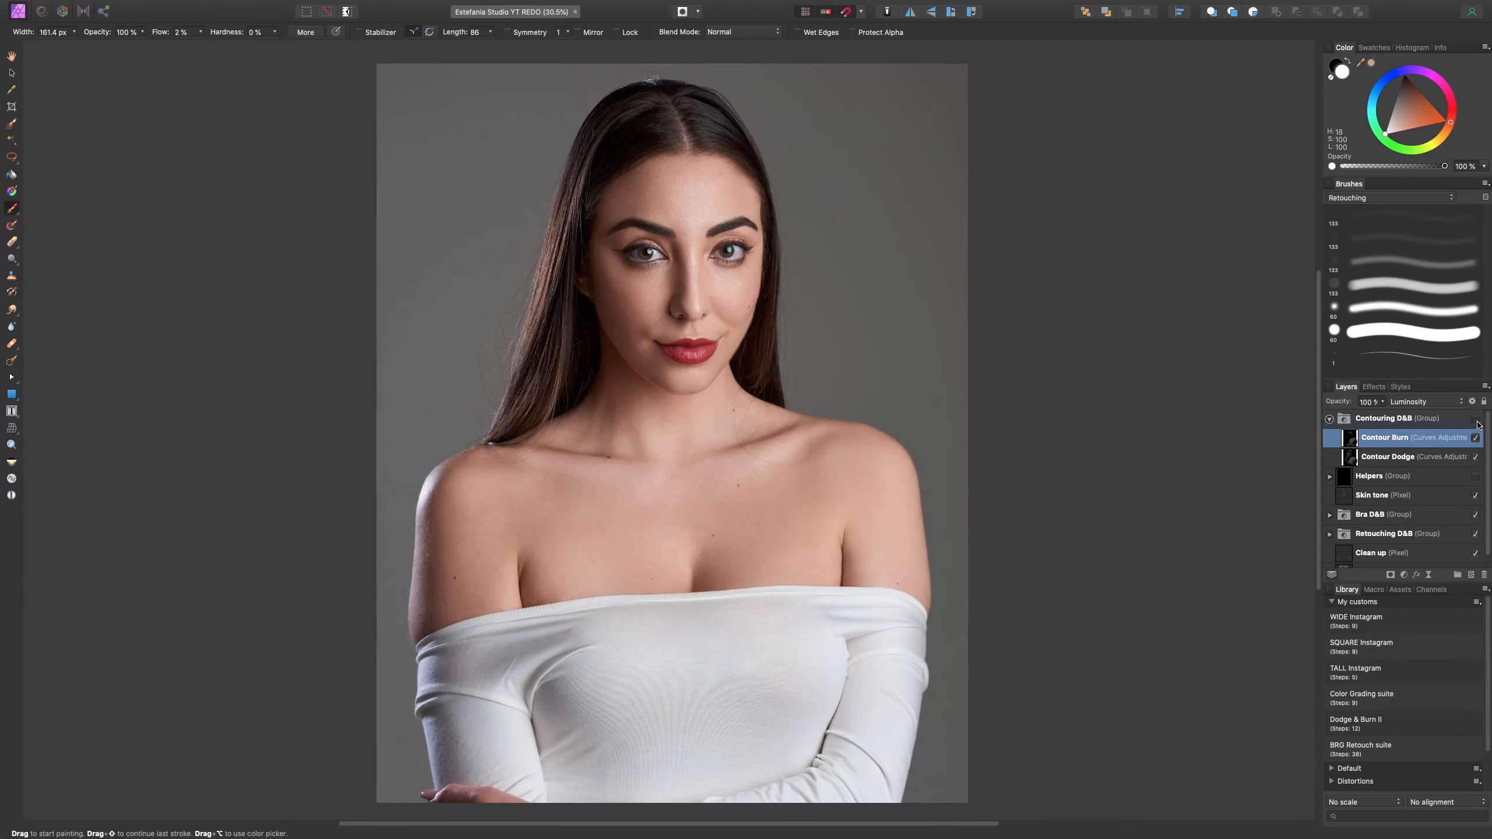
click(1476, 419)
click(1476, 419)
click(1475, 419)
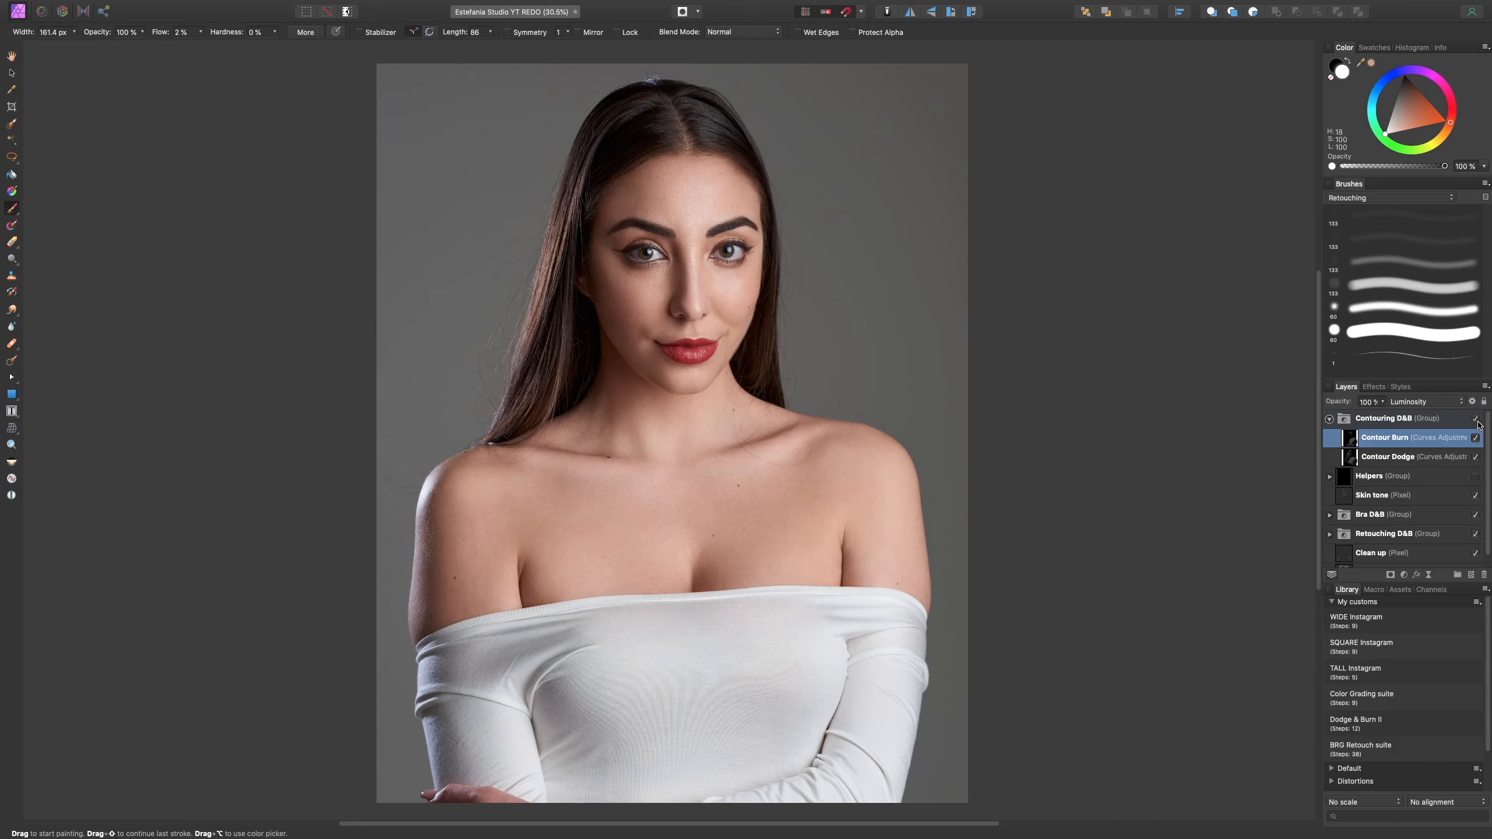